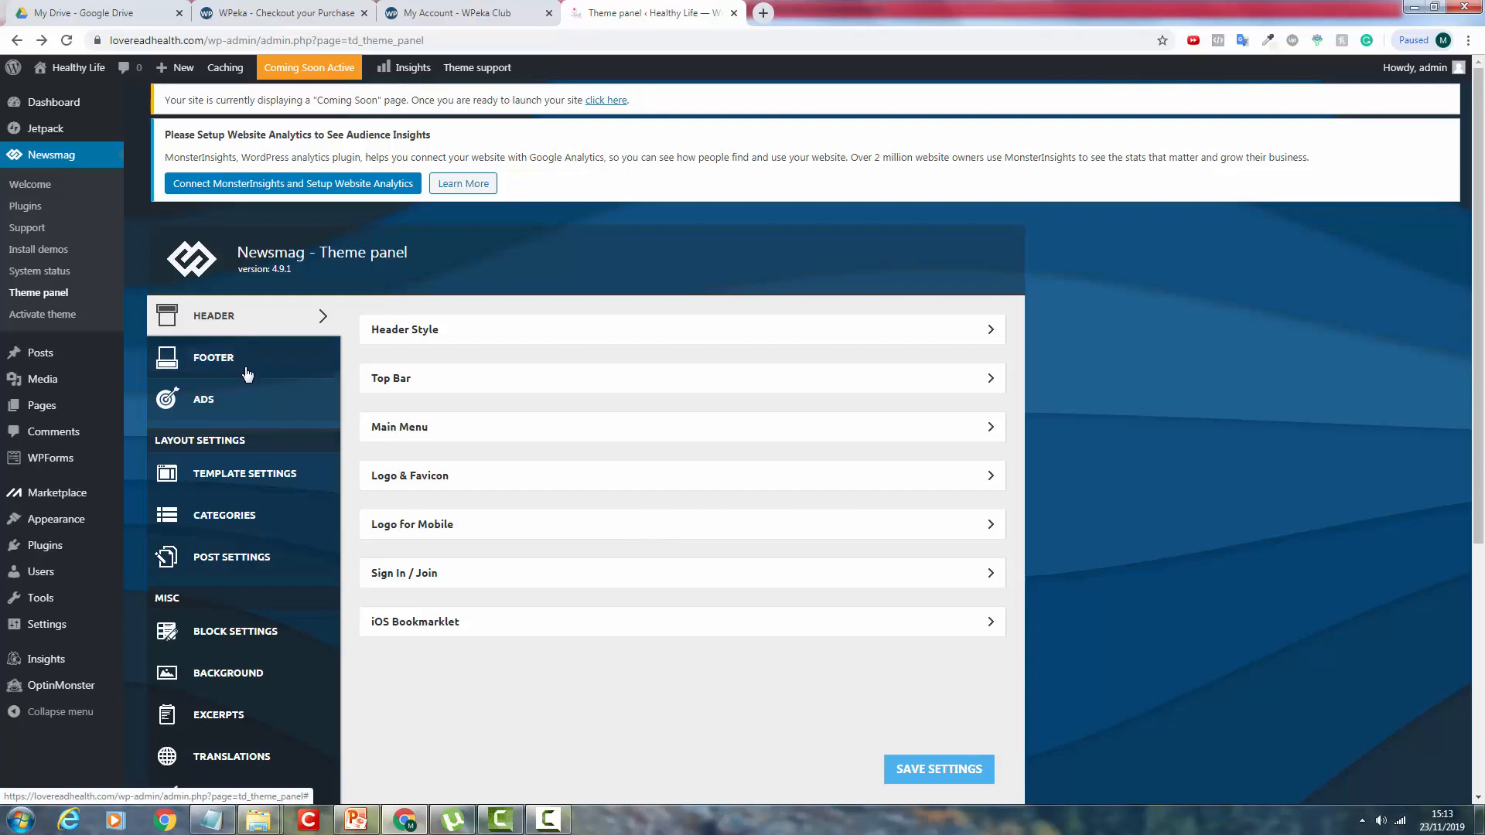
Expand the Header Style section of the Newsmag theme panel and select Style 10 as the header style.
scroll(251, 379, "down", 5)
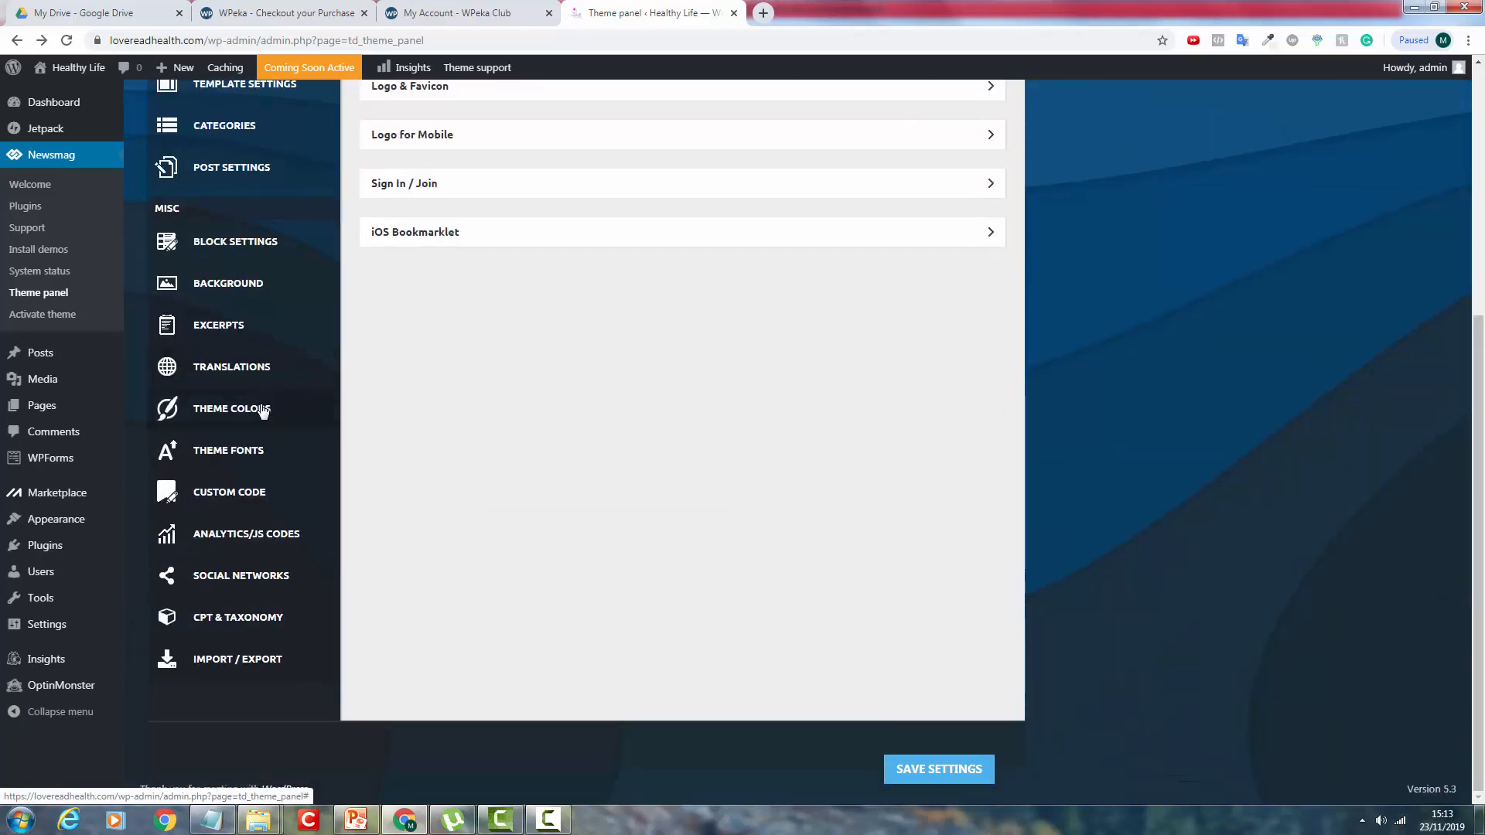
scroll(727, 507, "up", 4)
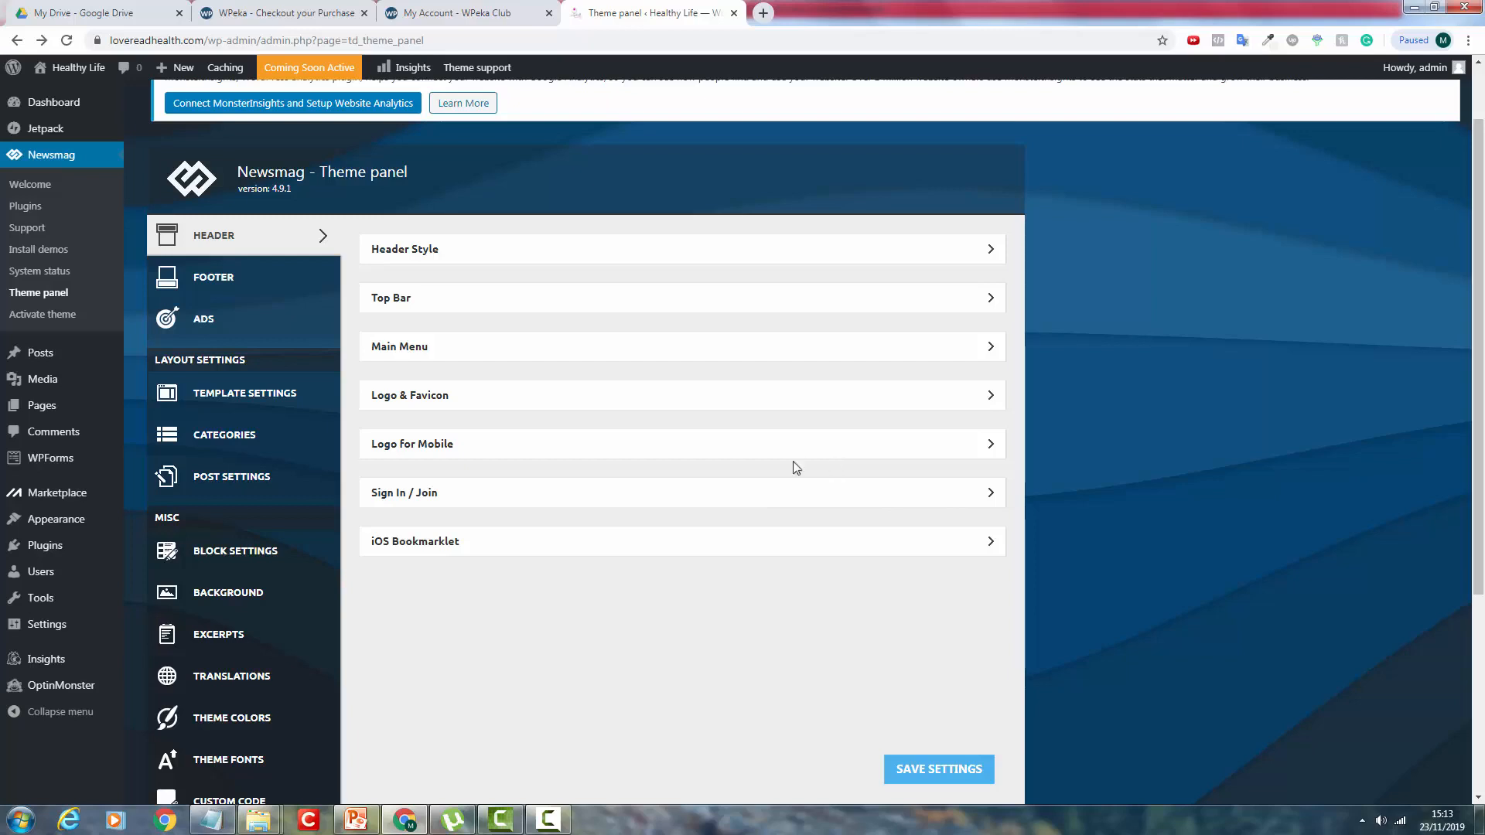
left_click(373, 249)
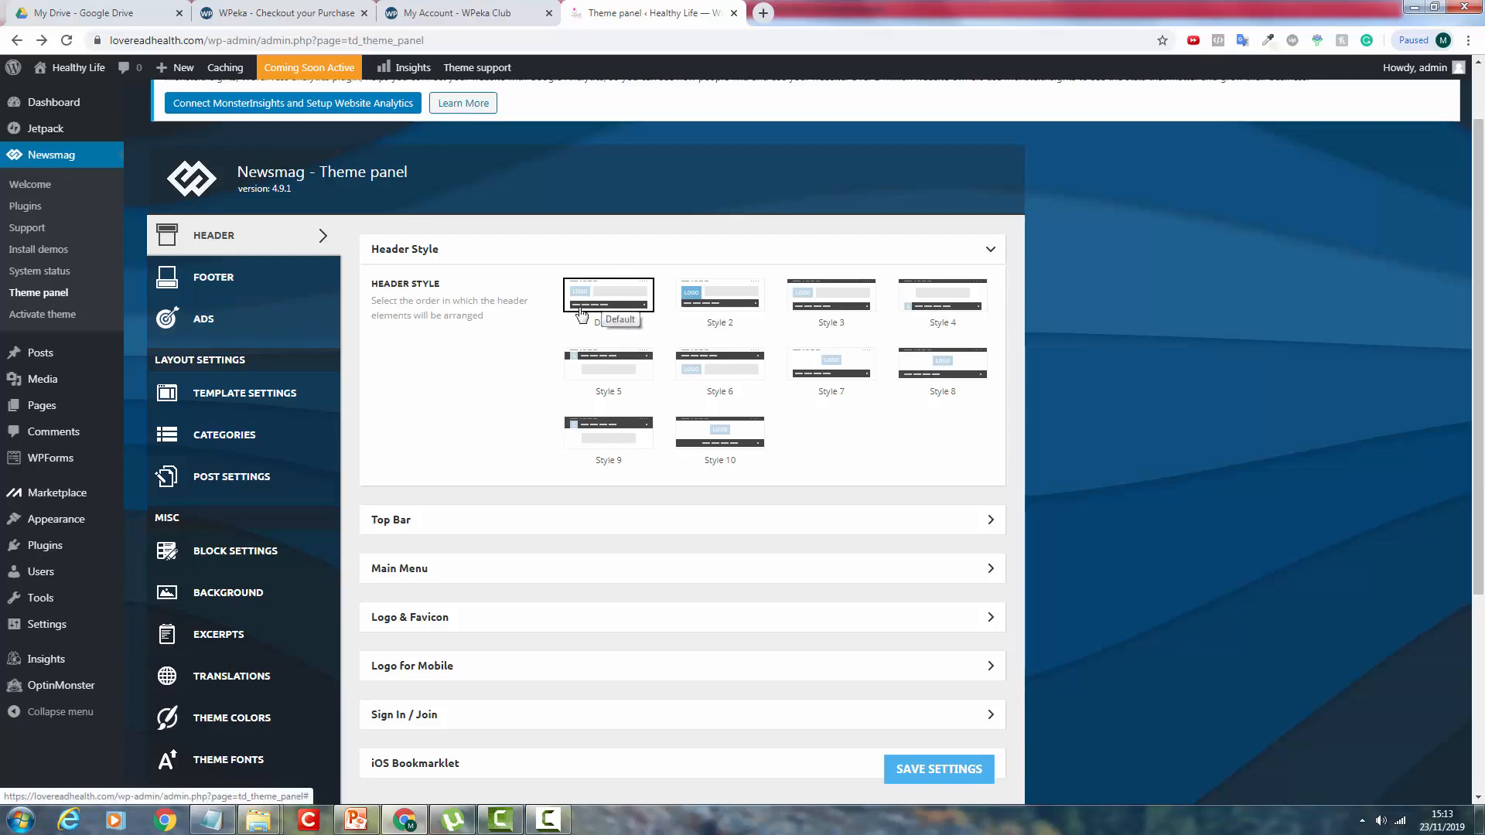
left_click(868, 376)
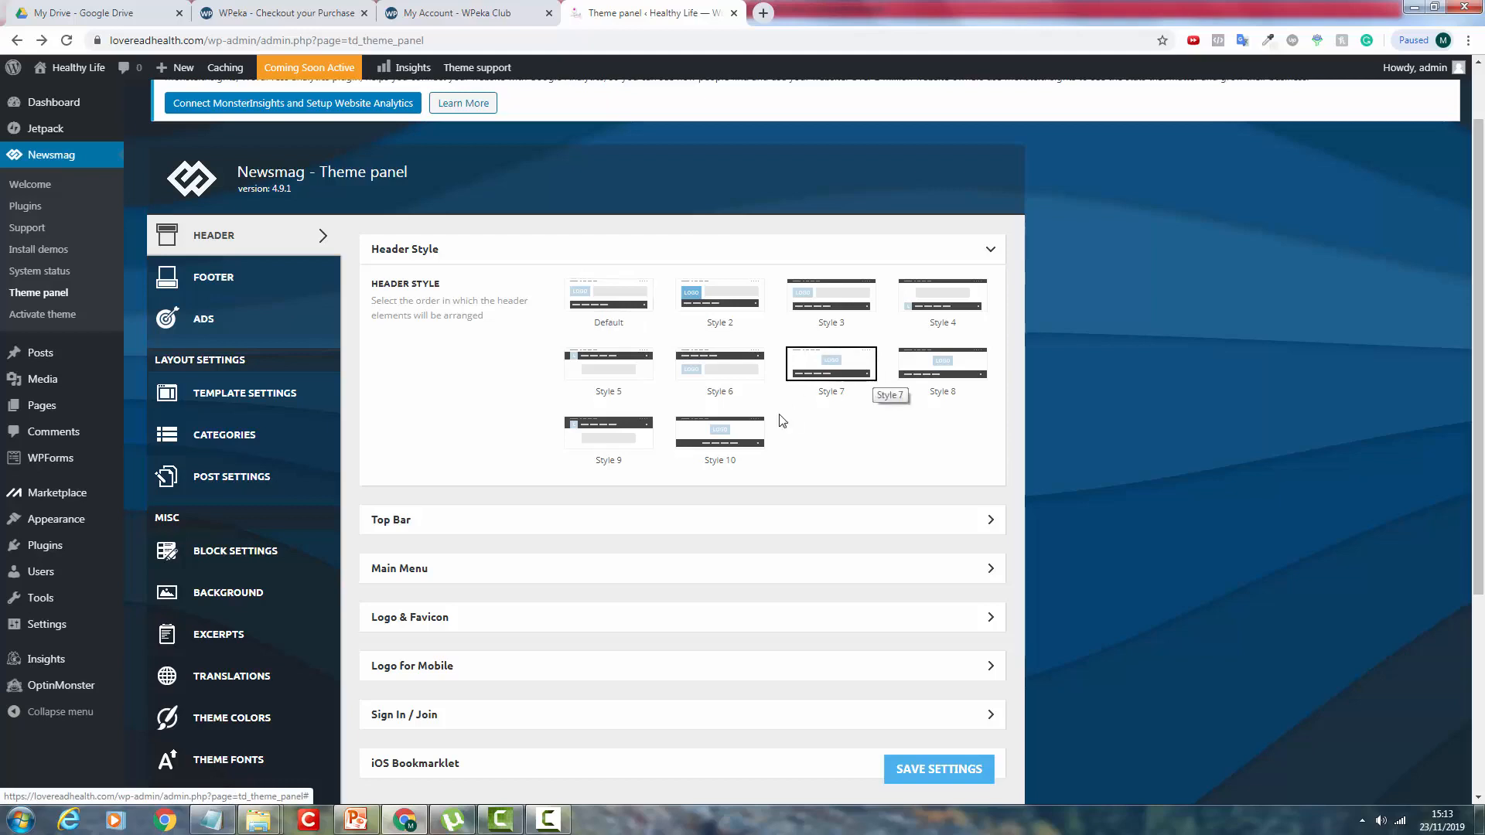
left_click(727, 455)
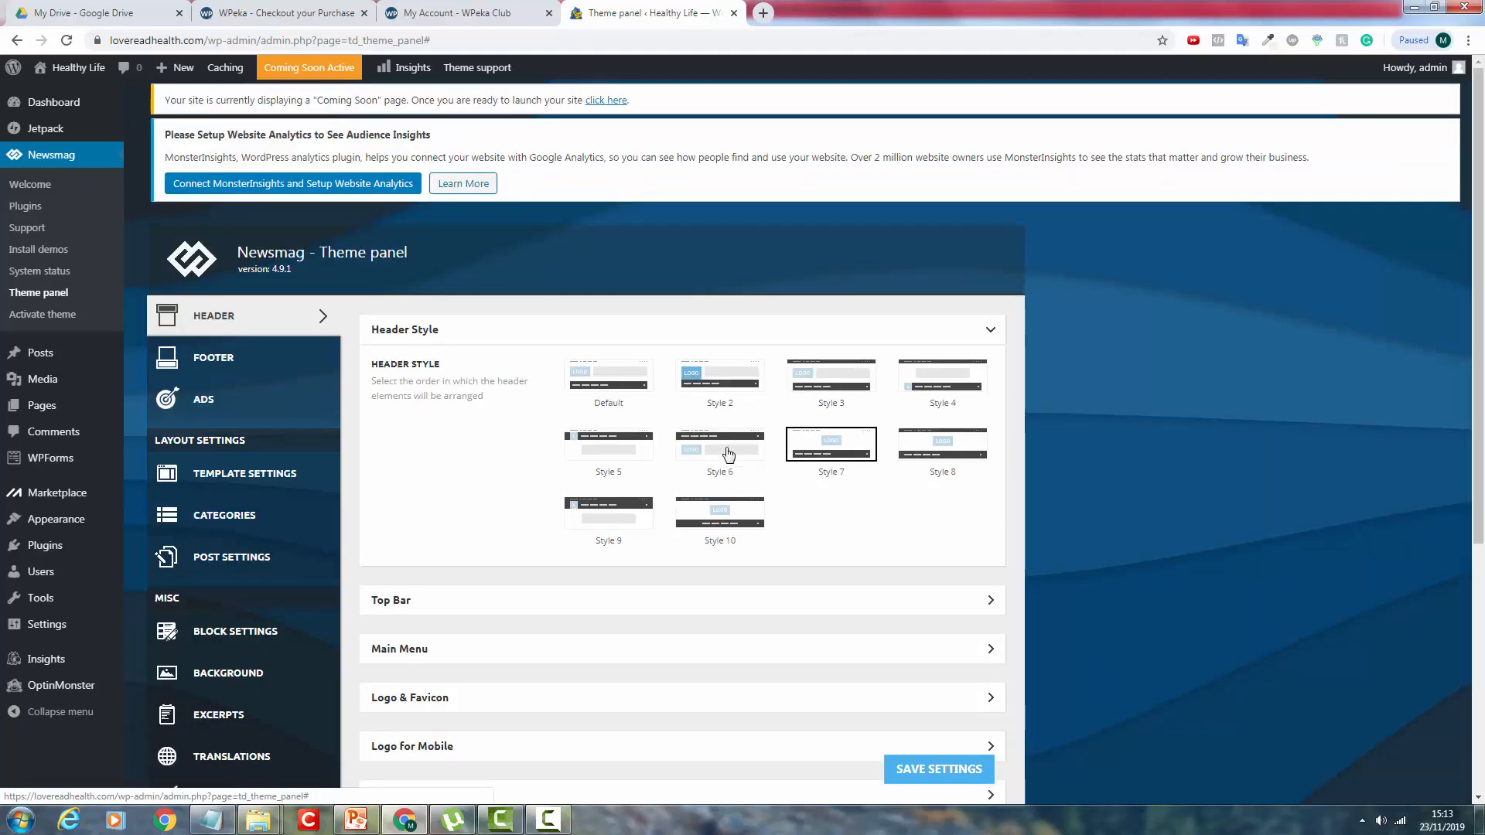
left_click(755, 521)
Expand the Logo & Favicon section and review the text logo and tagline fields used by header Style 10.
scroll(853, 577, "down", 3)
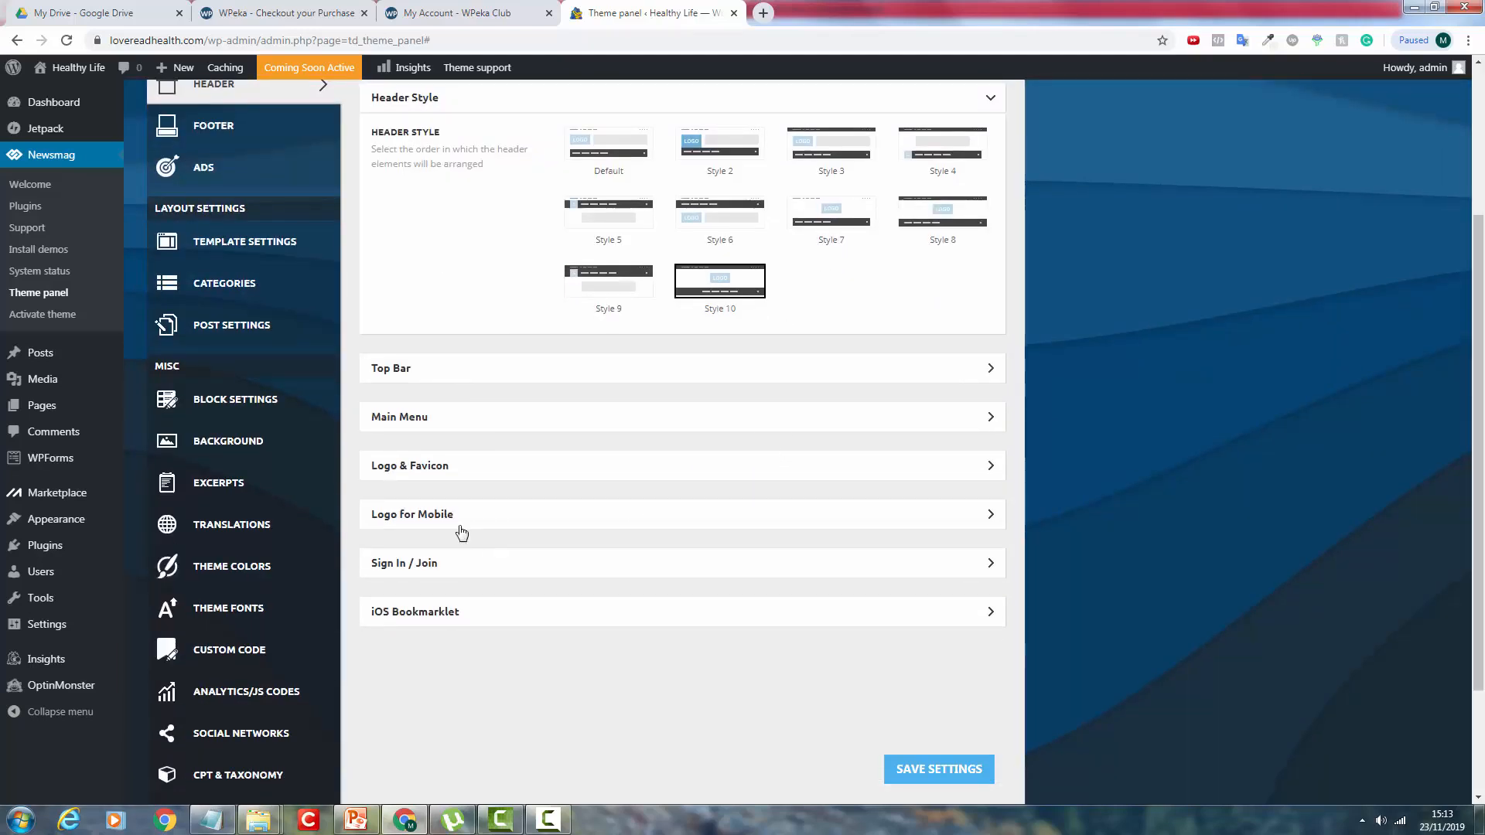
left_click(484, 467)
scroll(481, 433, "down", 6)
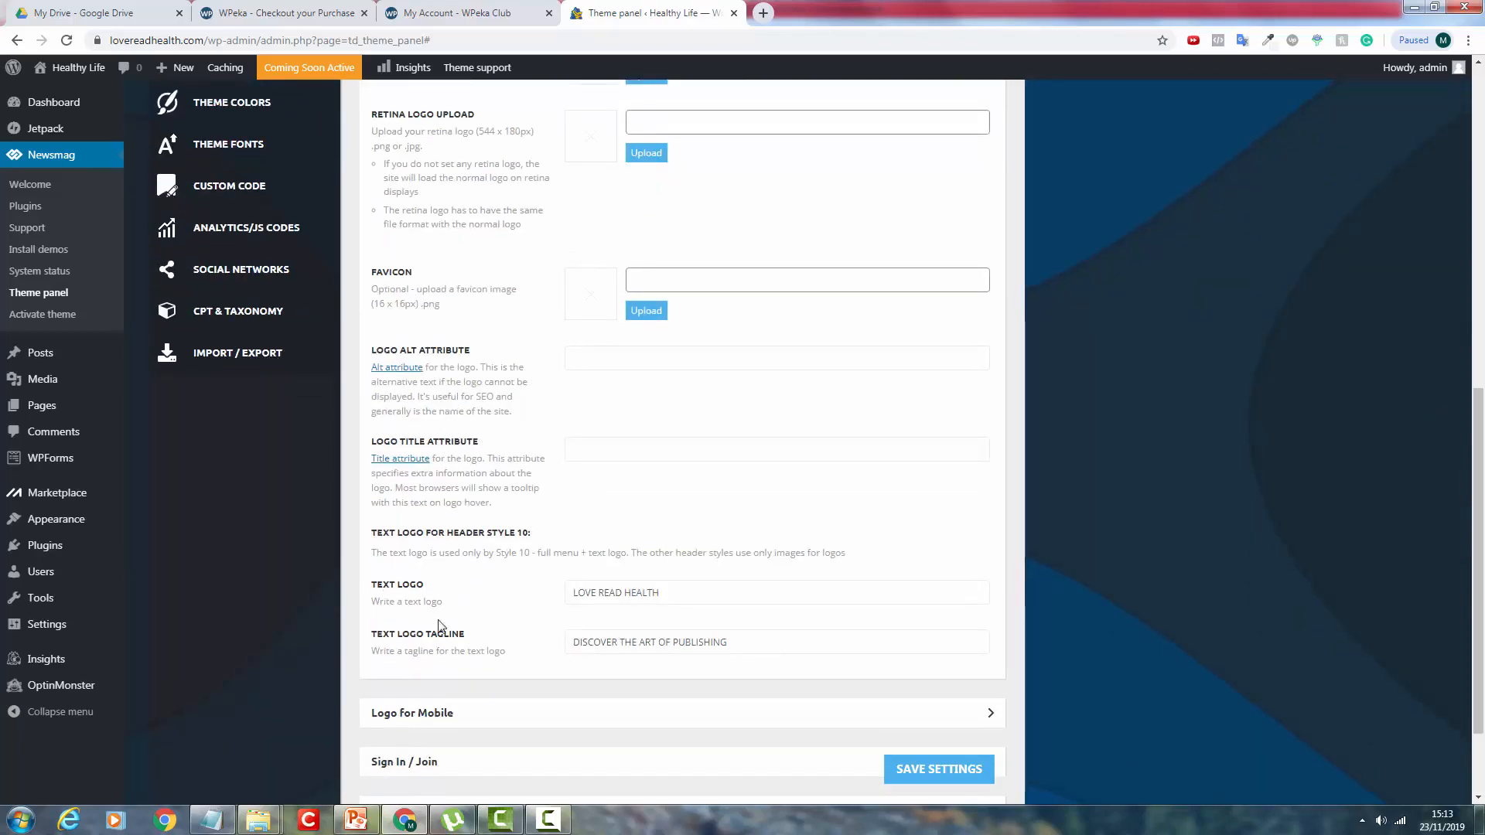
left_click_drag(371, 536, 485, 613)
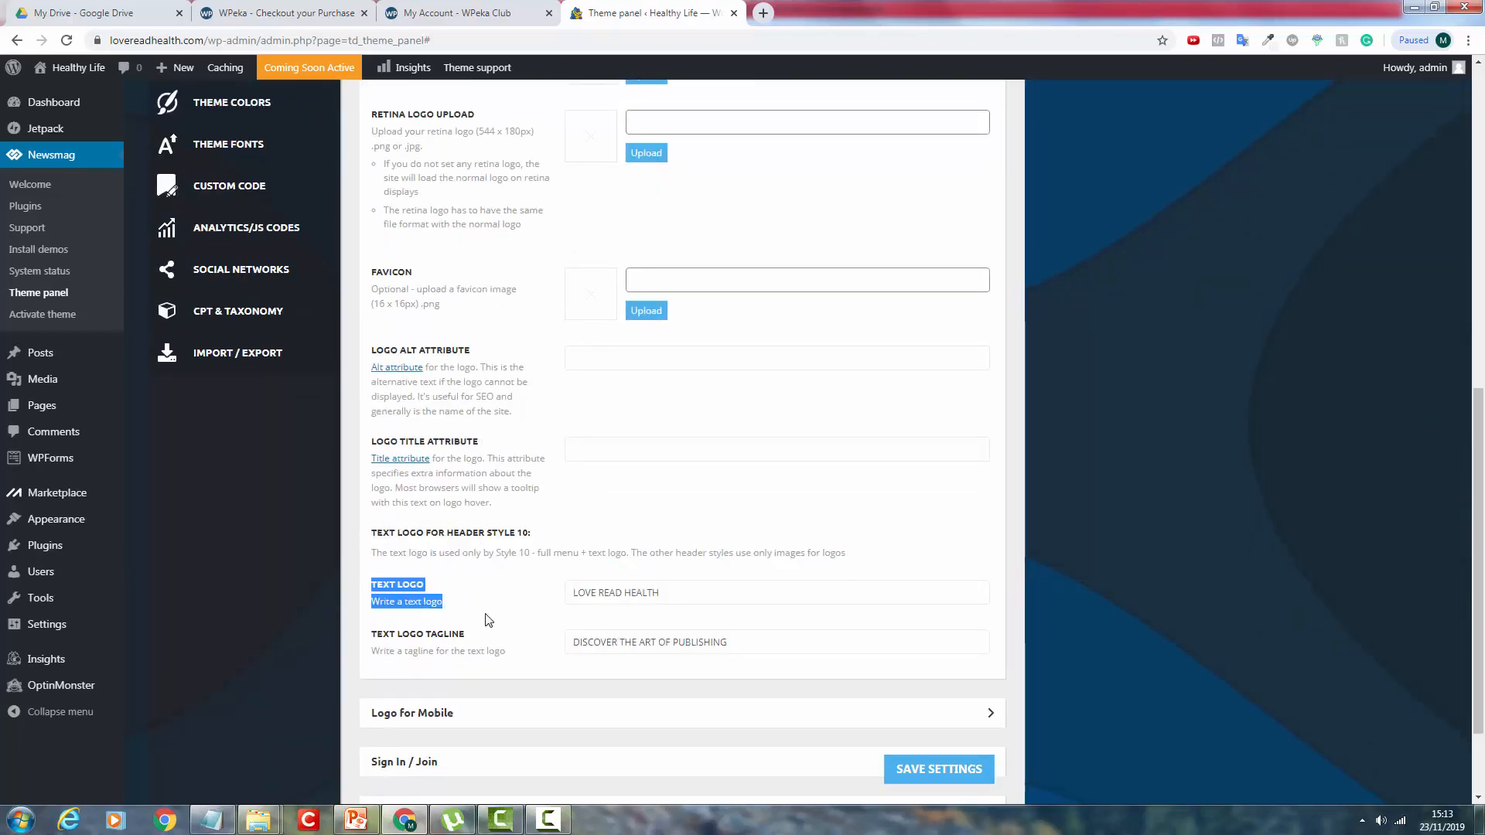
left_click(508, 544)
scroll(536, 548, "up", 8)
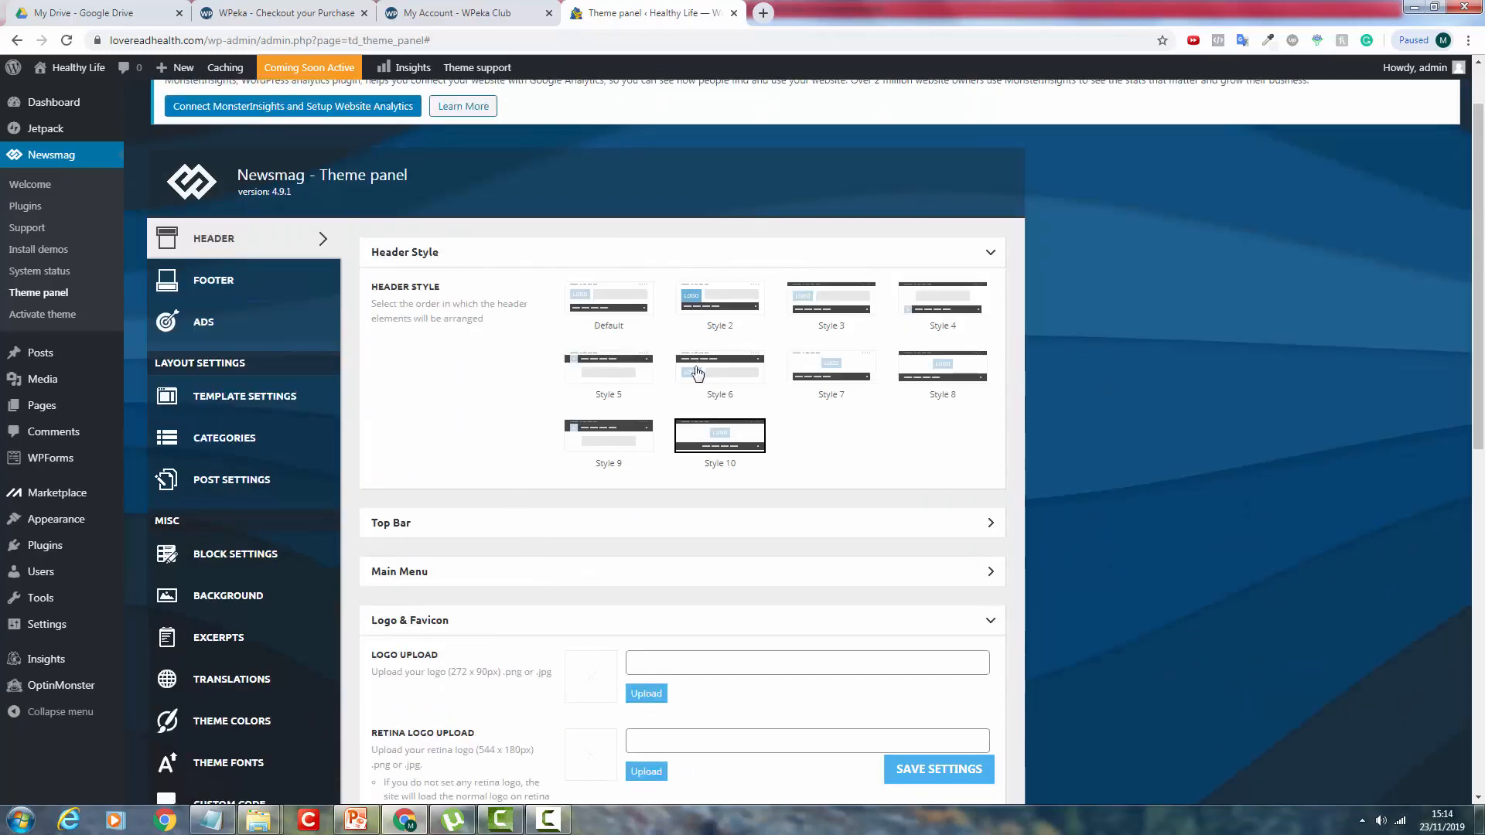
scroll(696, 514, "down", 2)
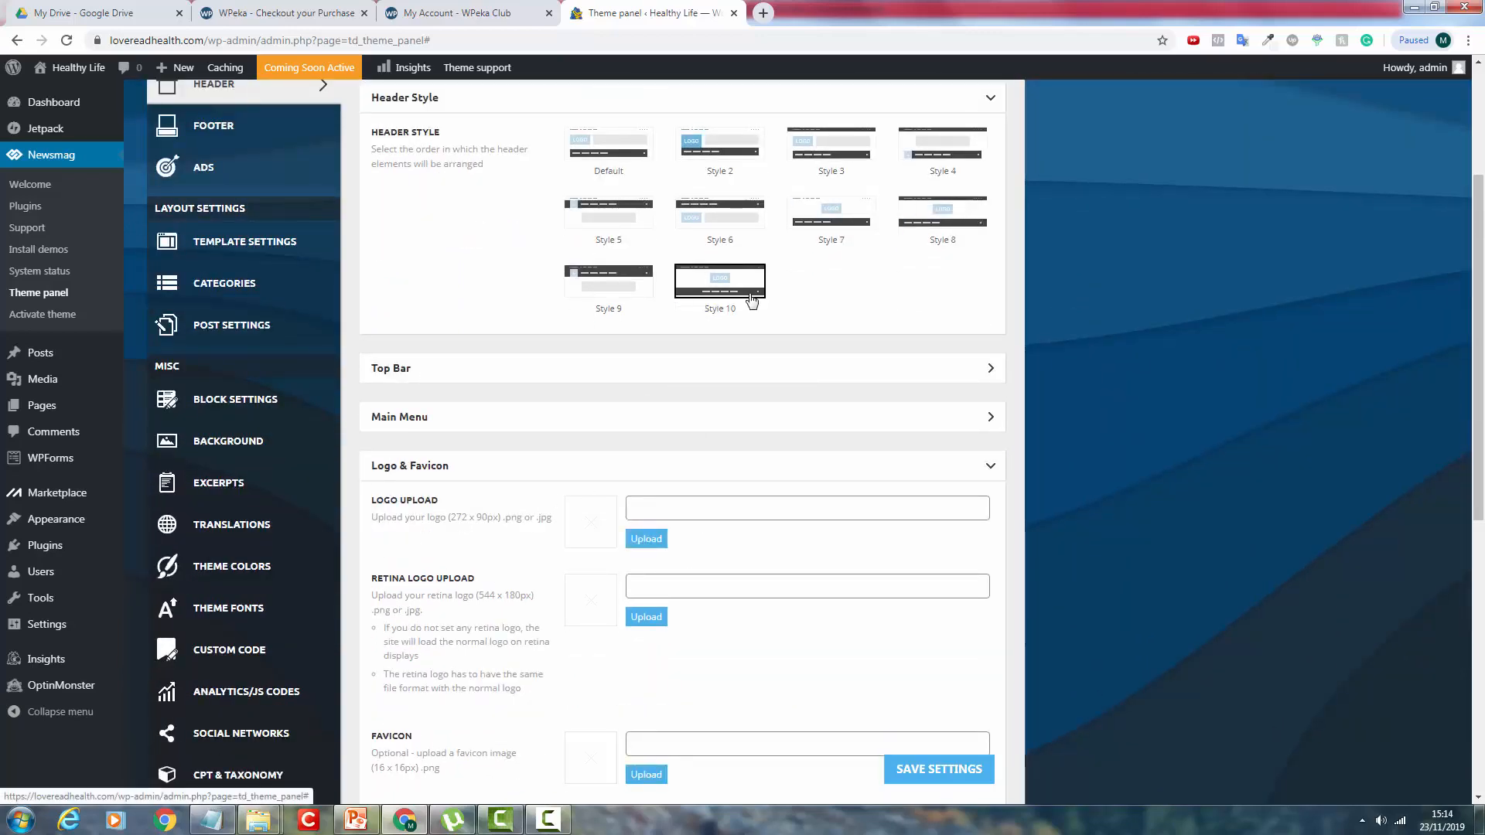
scroll(862, 351, "down", 8)
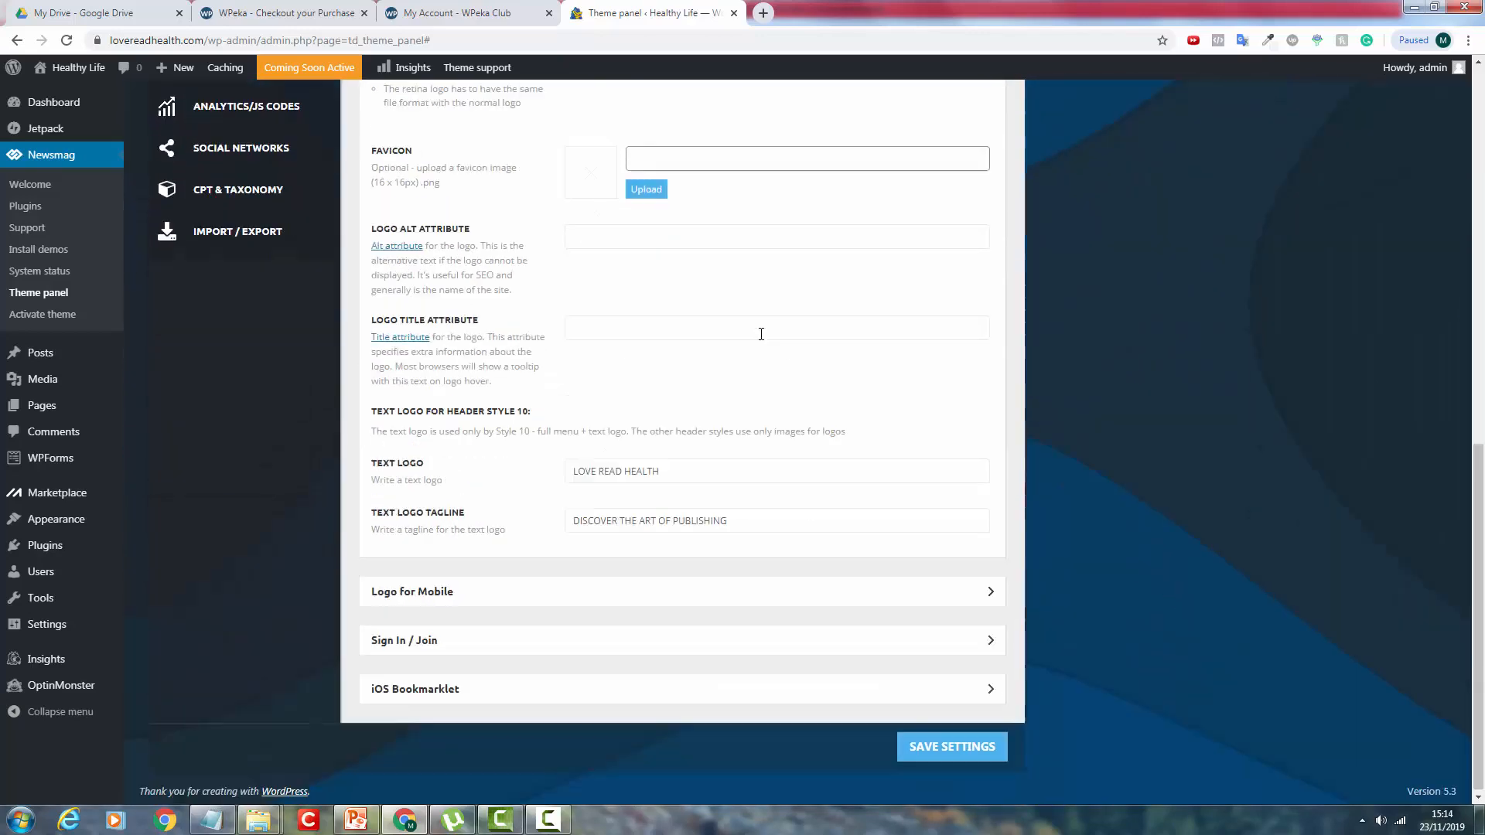
left_click(664, 472)
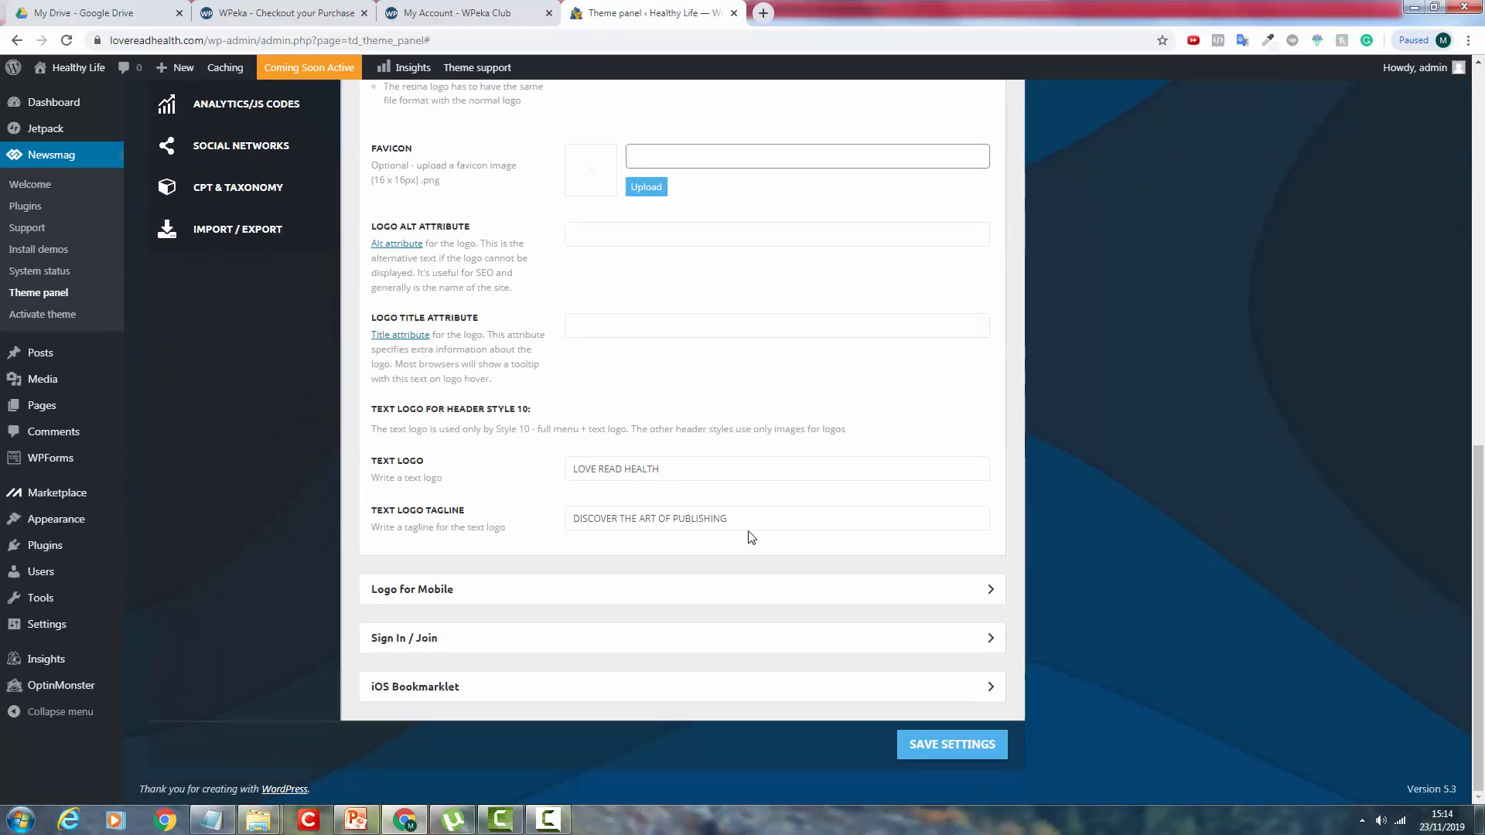
triple_click(754, 525)
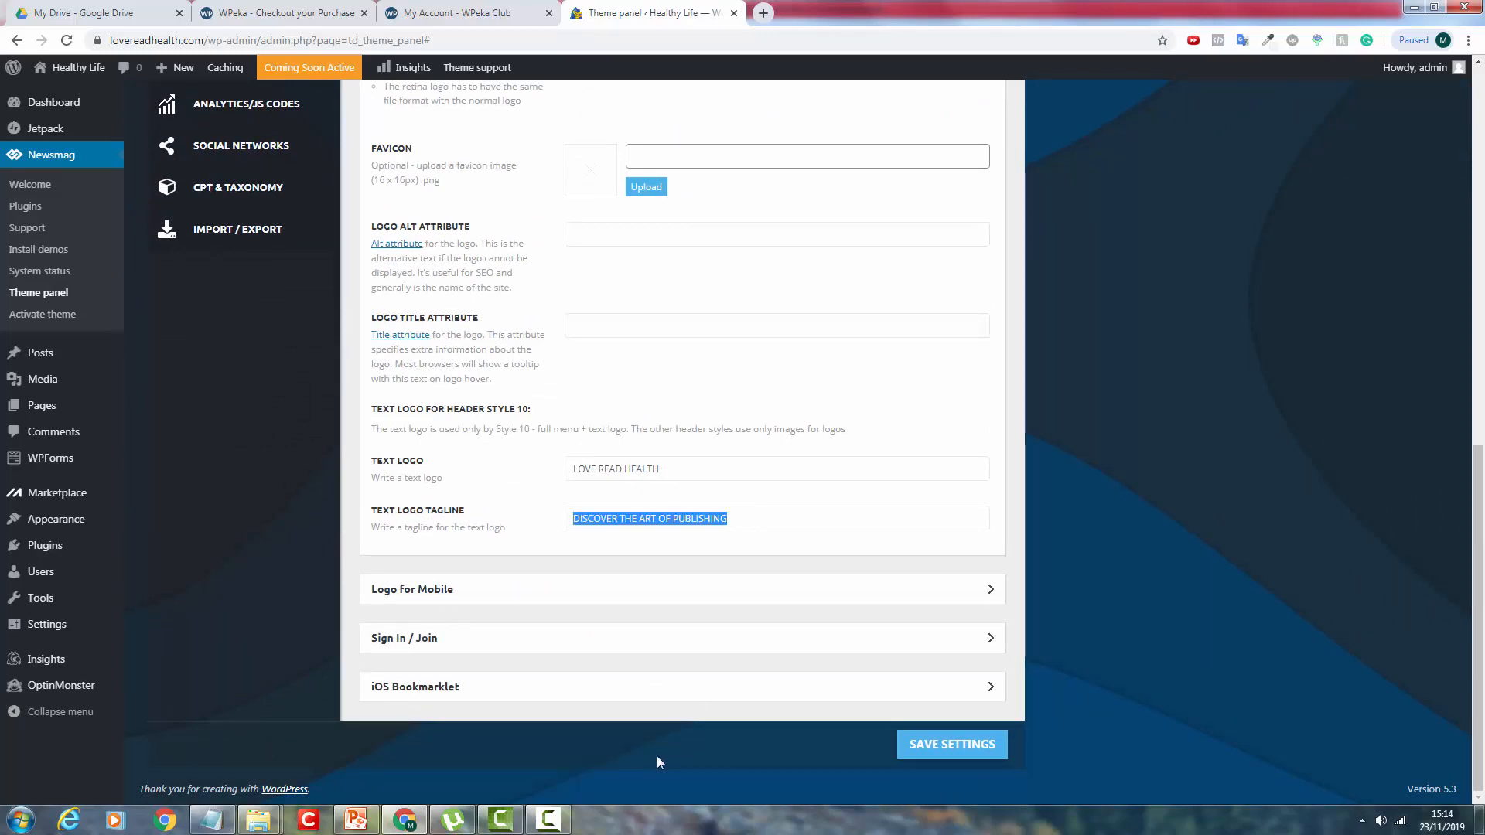
Save the theme settings and open the site in a new browser tab to view its header.
left_click(992, 751)
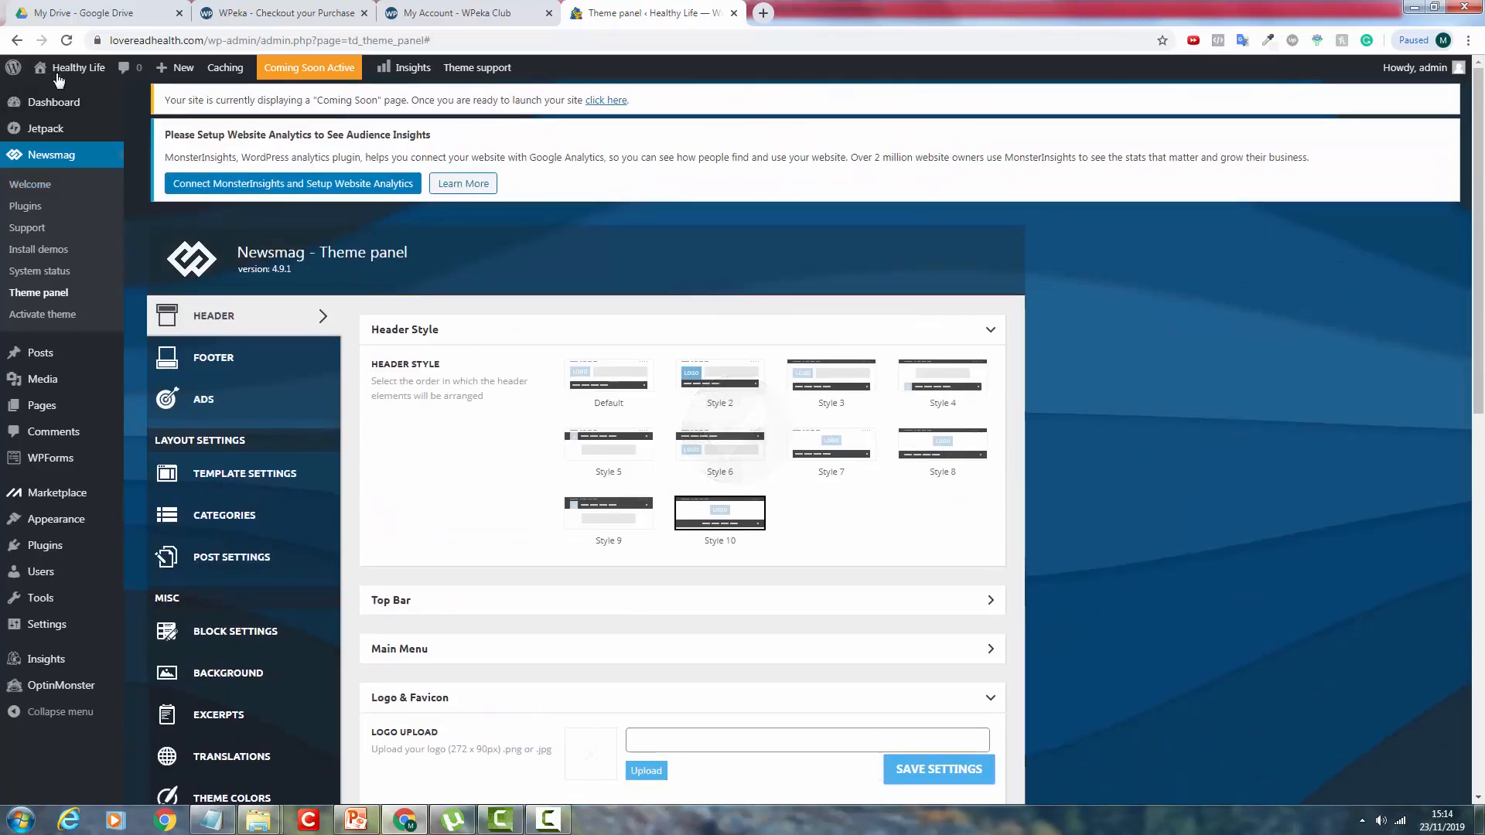
right_click(58, 80)
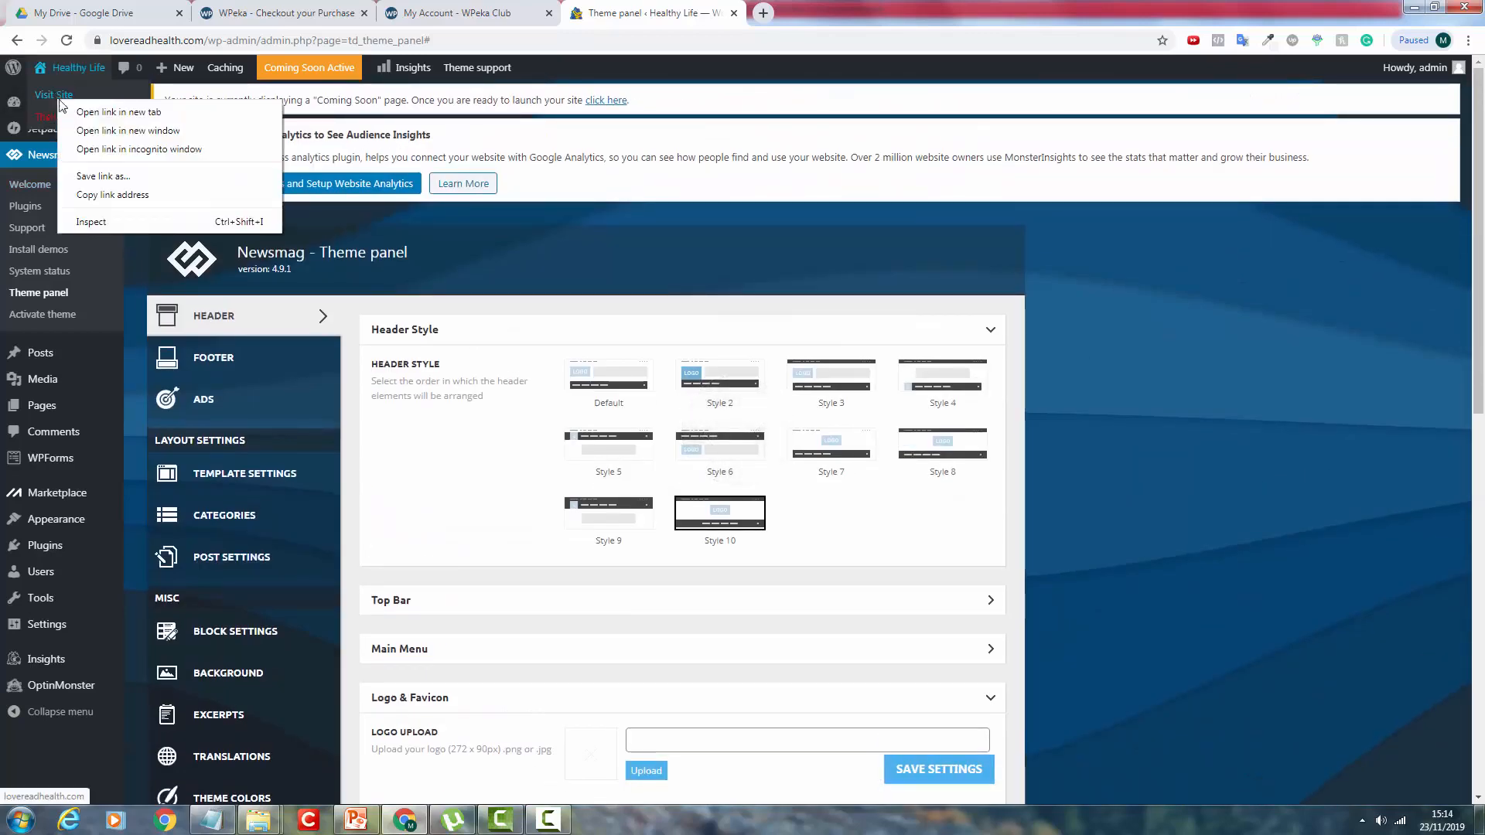
left_click(116, 108)
left_click(795, 9)
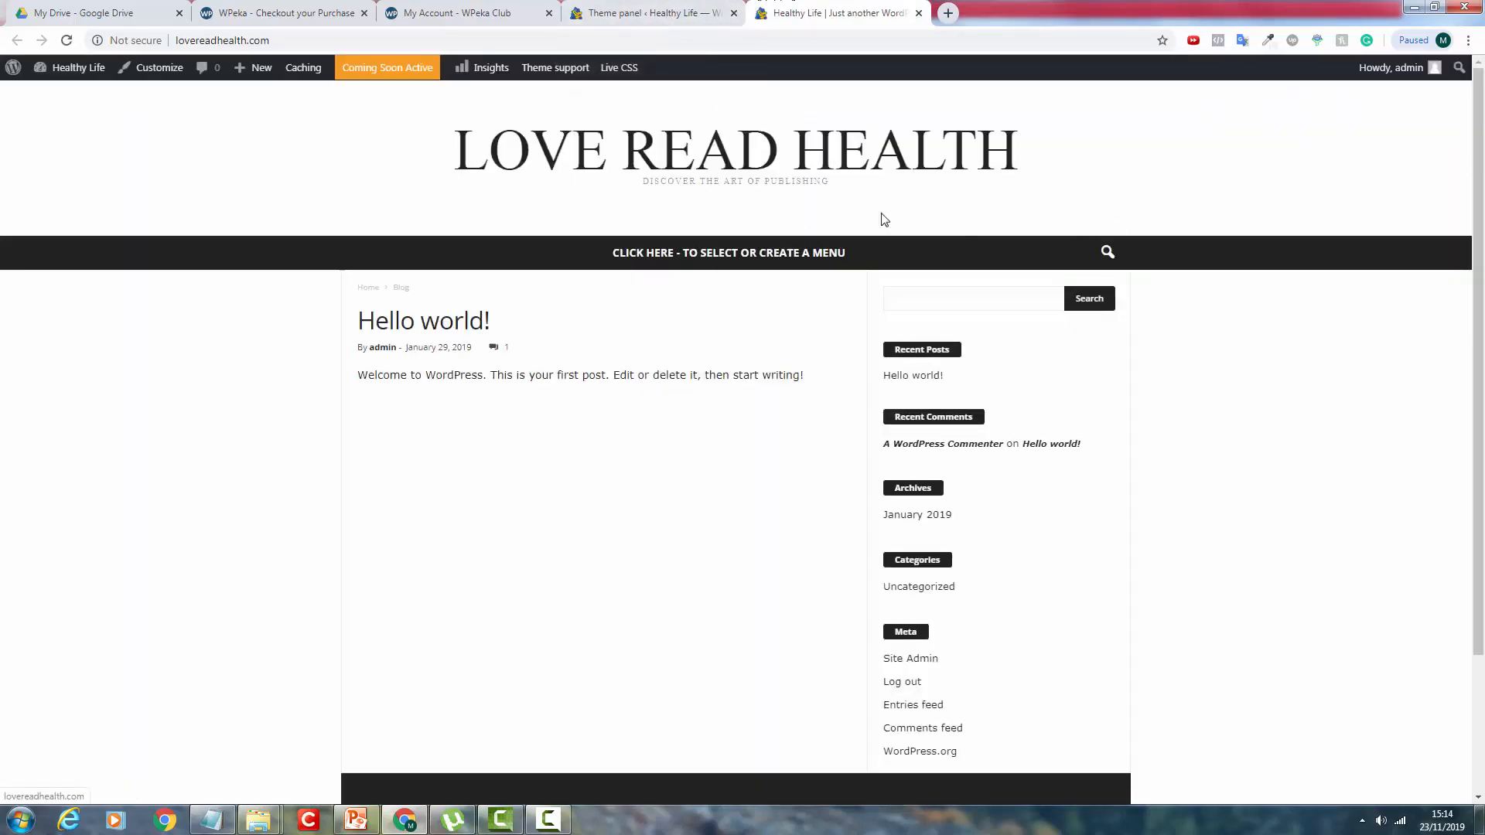
Save the theme with header Style 6 and reload the site to view that header.
left_click(626, 10)
scroll(772, 279, "down", 3)
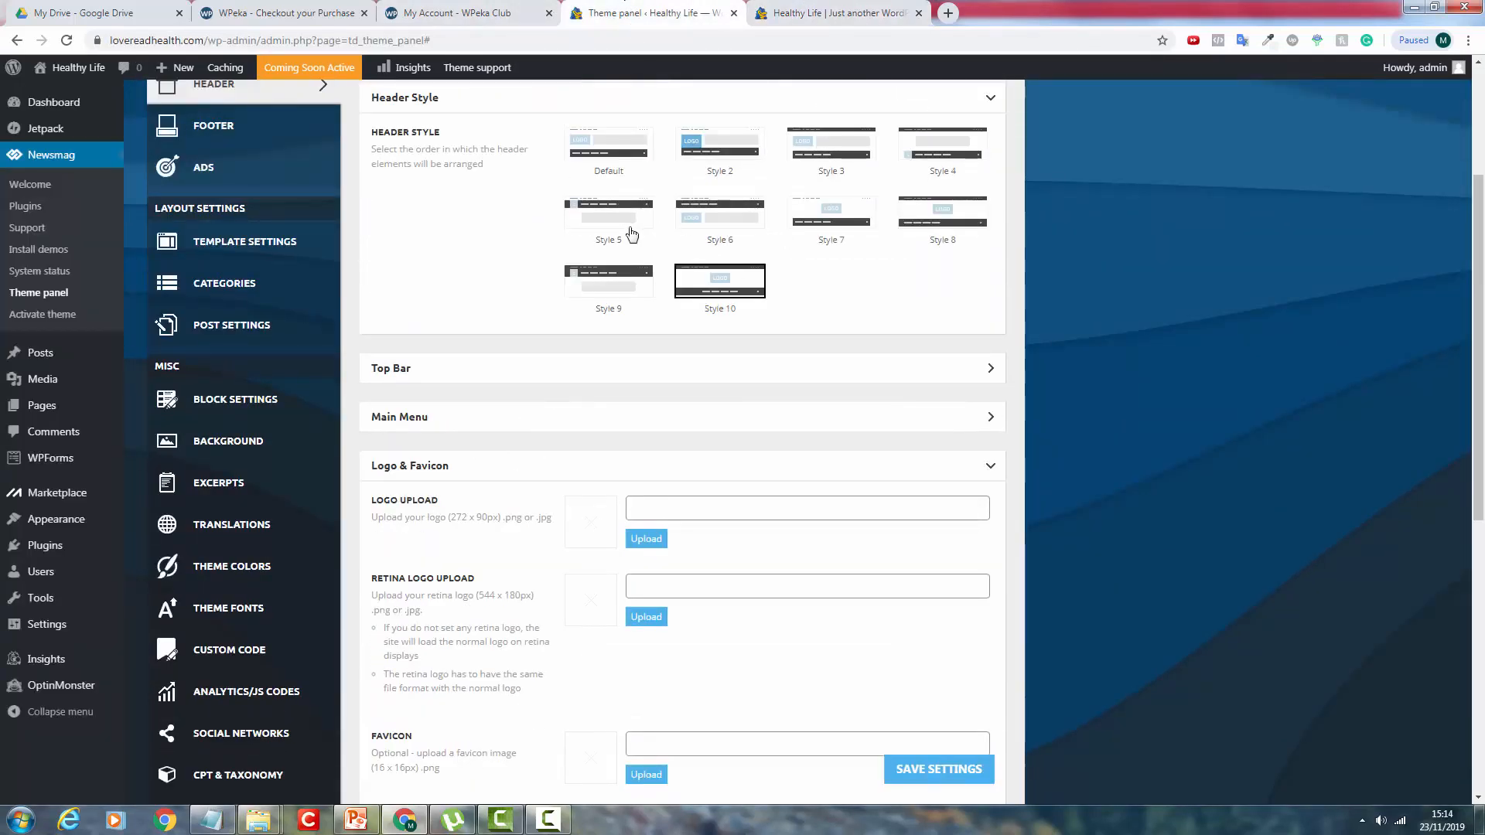
left_click(684, 226)
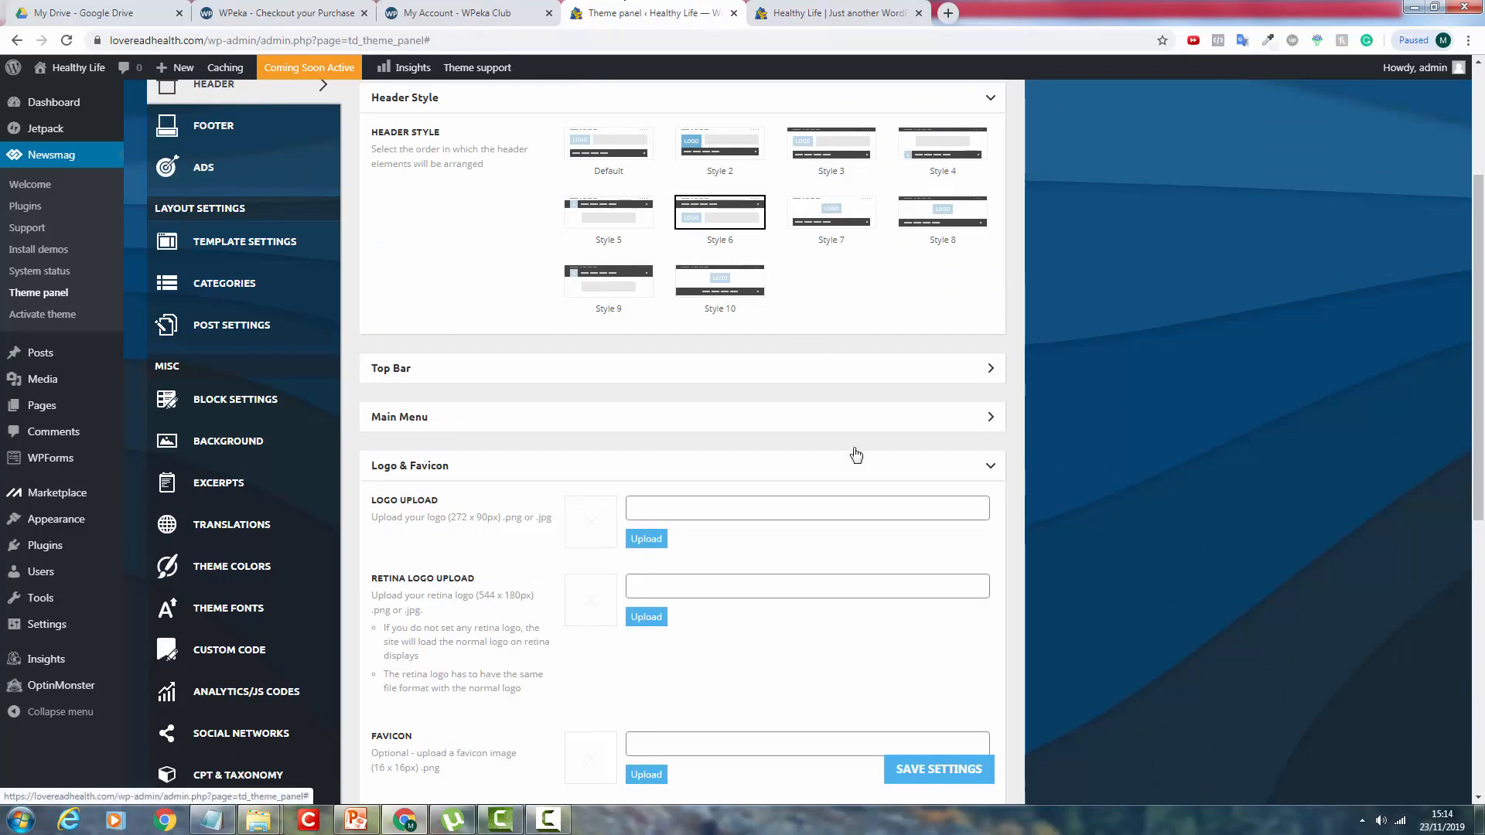
left_click(936, 769)
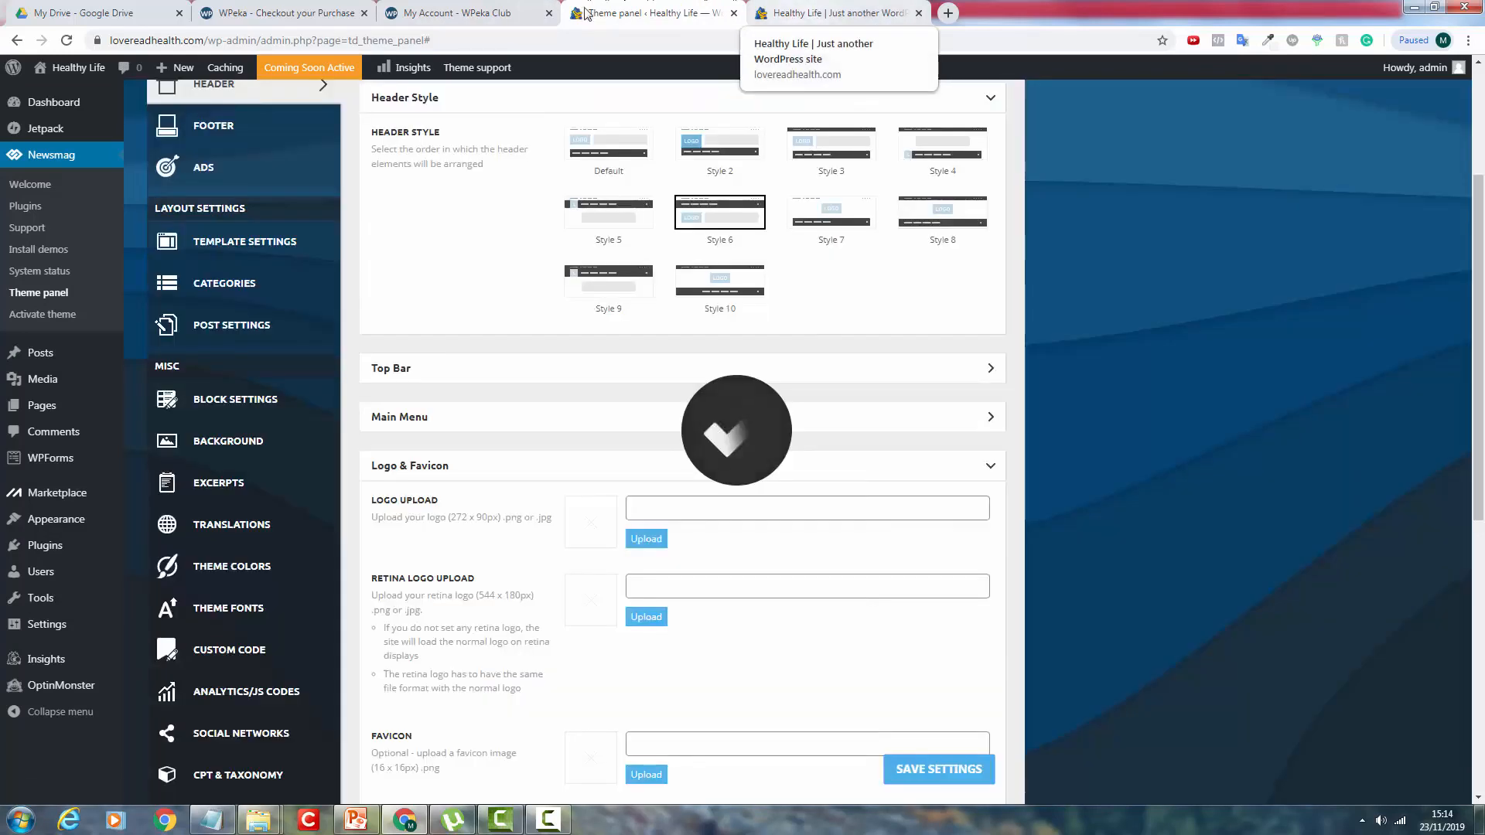
left_click(782, 11)
left_click(64, 43)
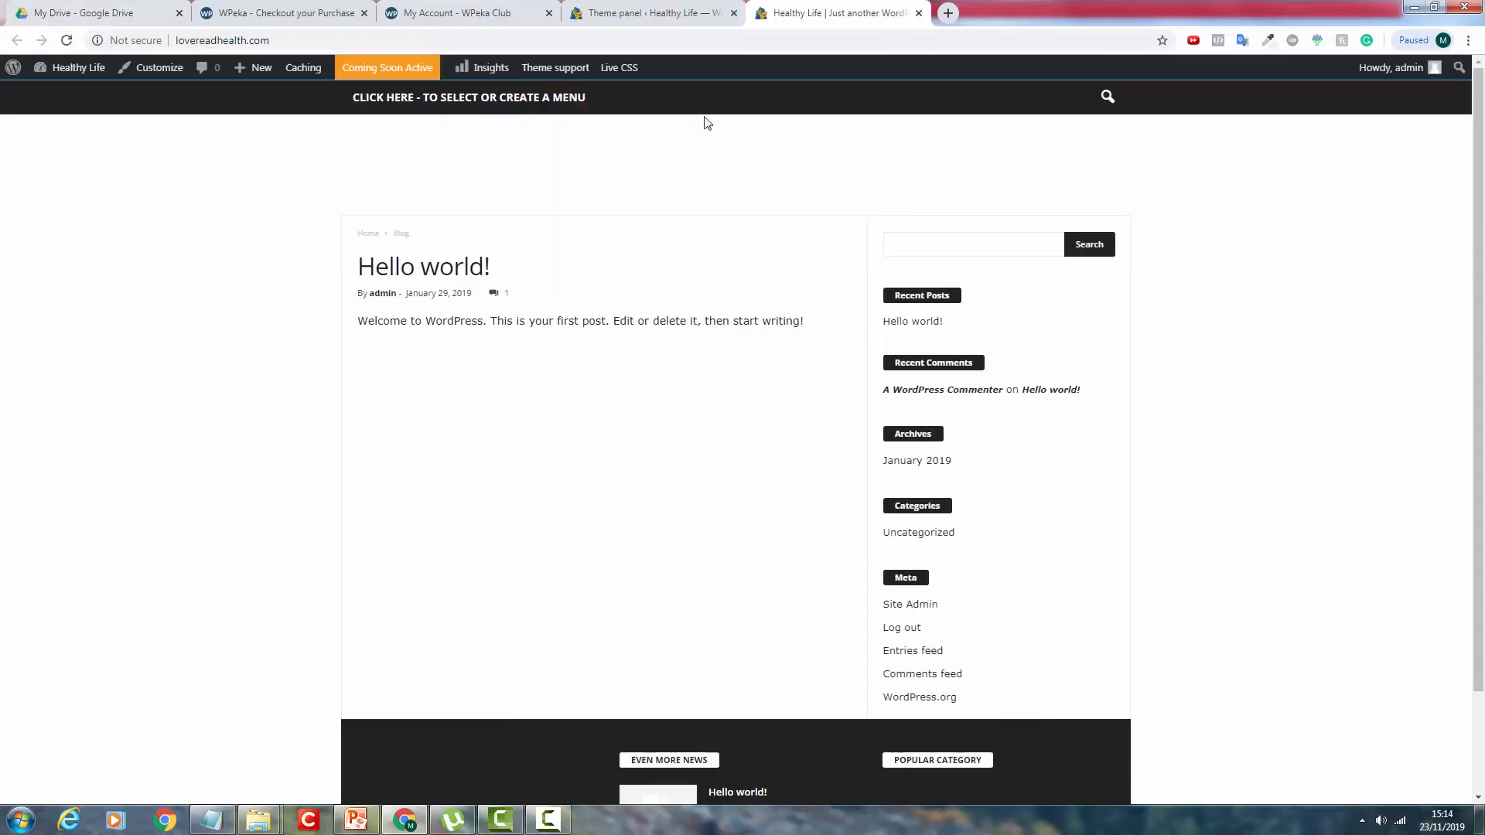
Set the header style to Default and upload Logo from the Love Read Health folder as the site logo.
left_click(632, 8)
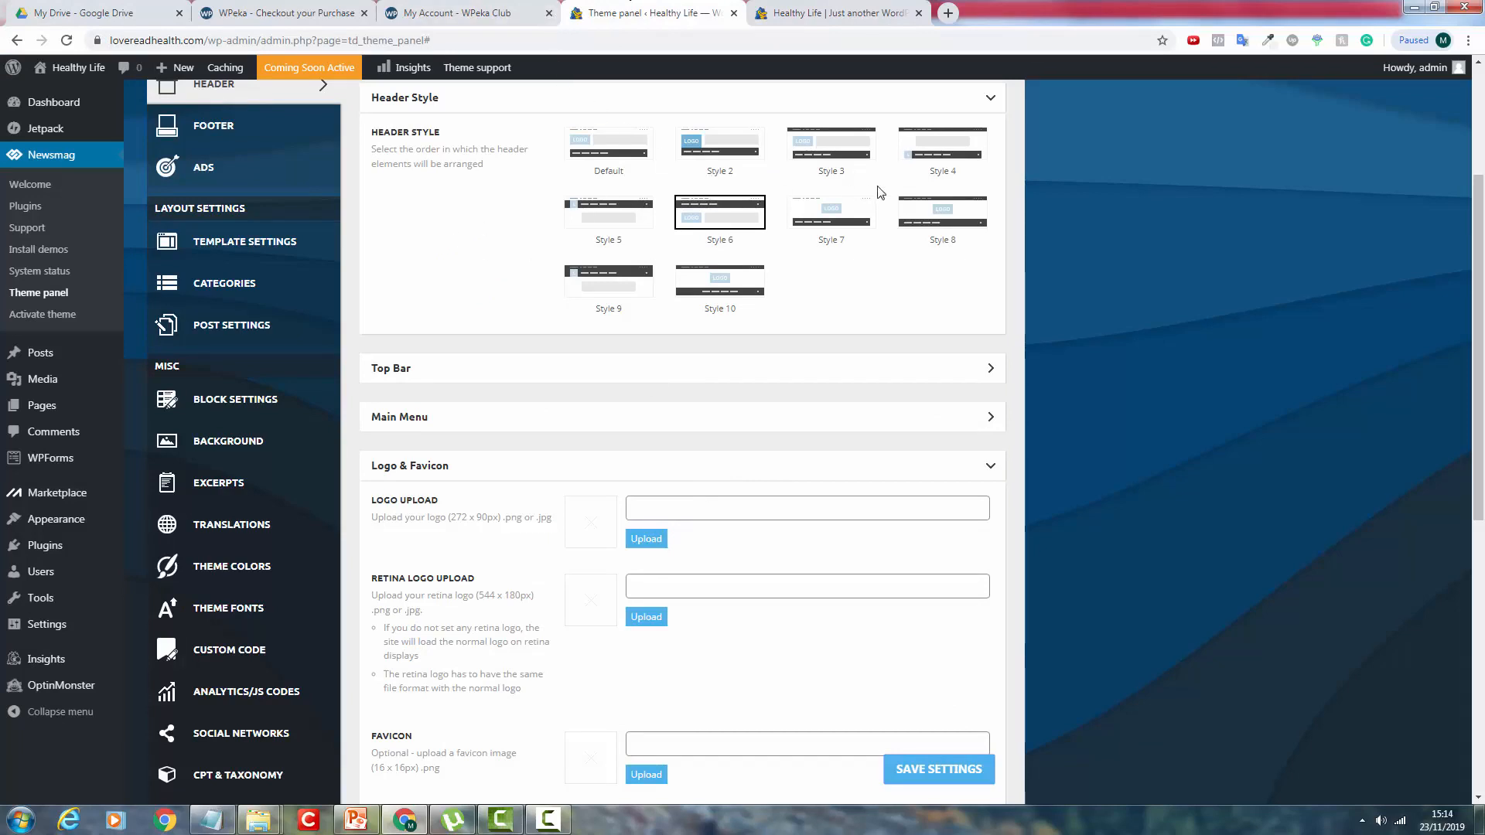
left_click(609, 143)
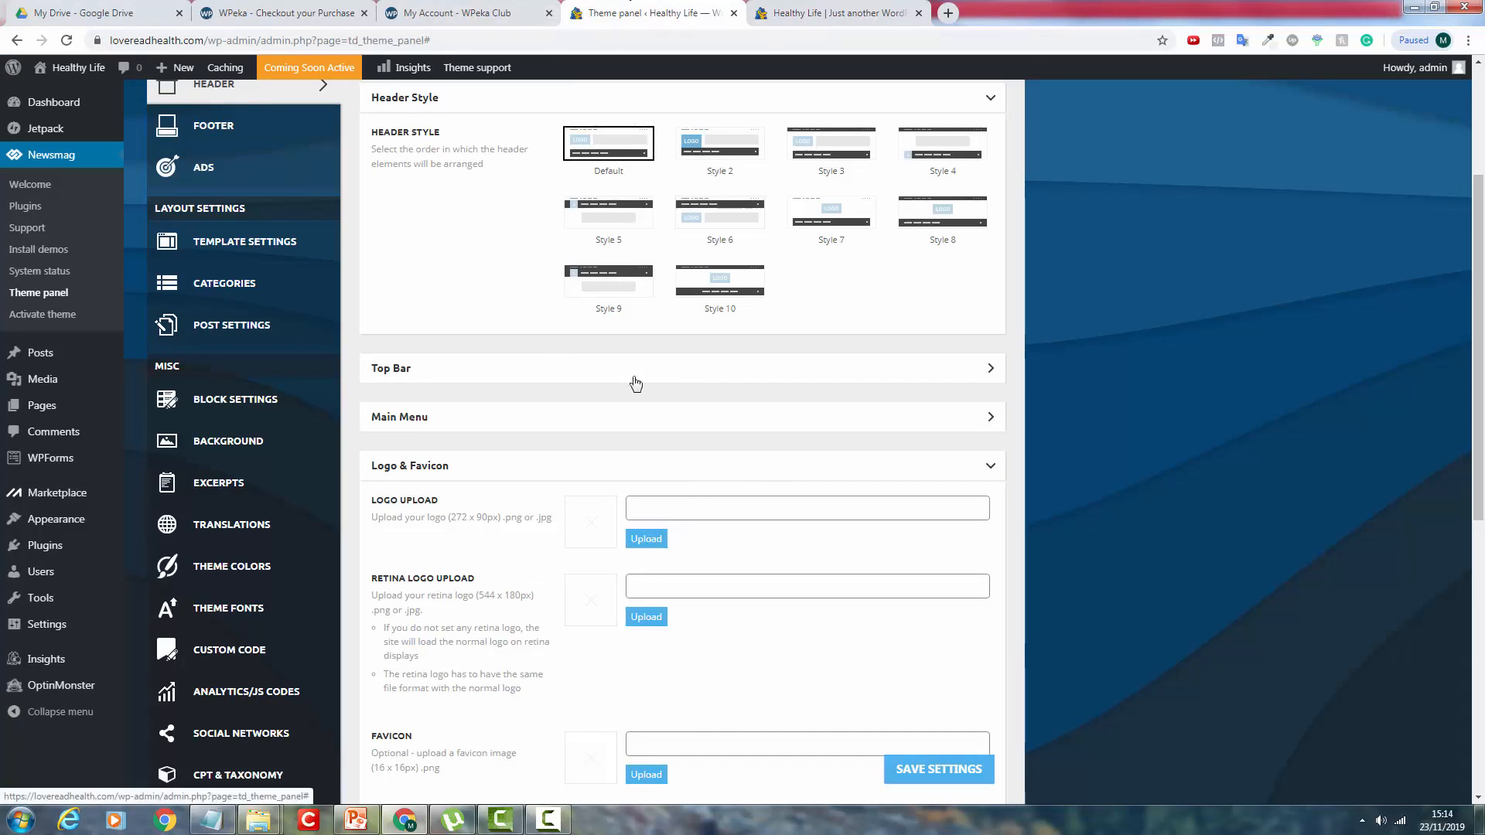
left_click(654, 538)
left_click(236, 132)
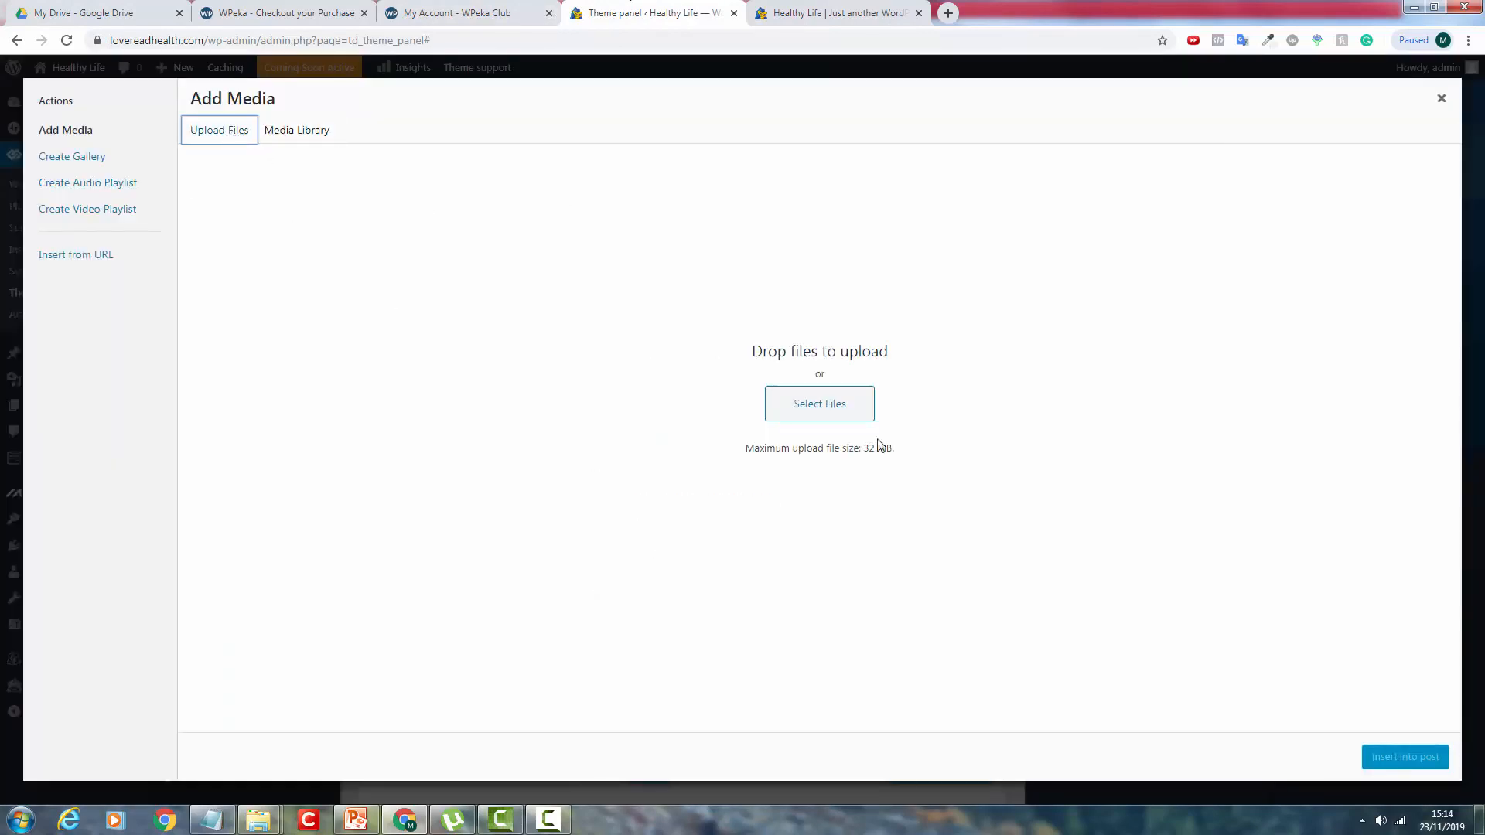
left_click(840, 406)
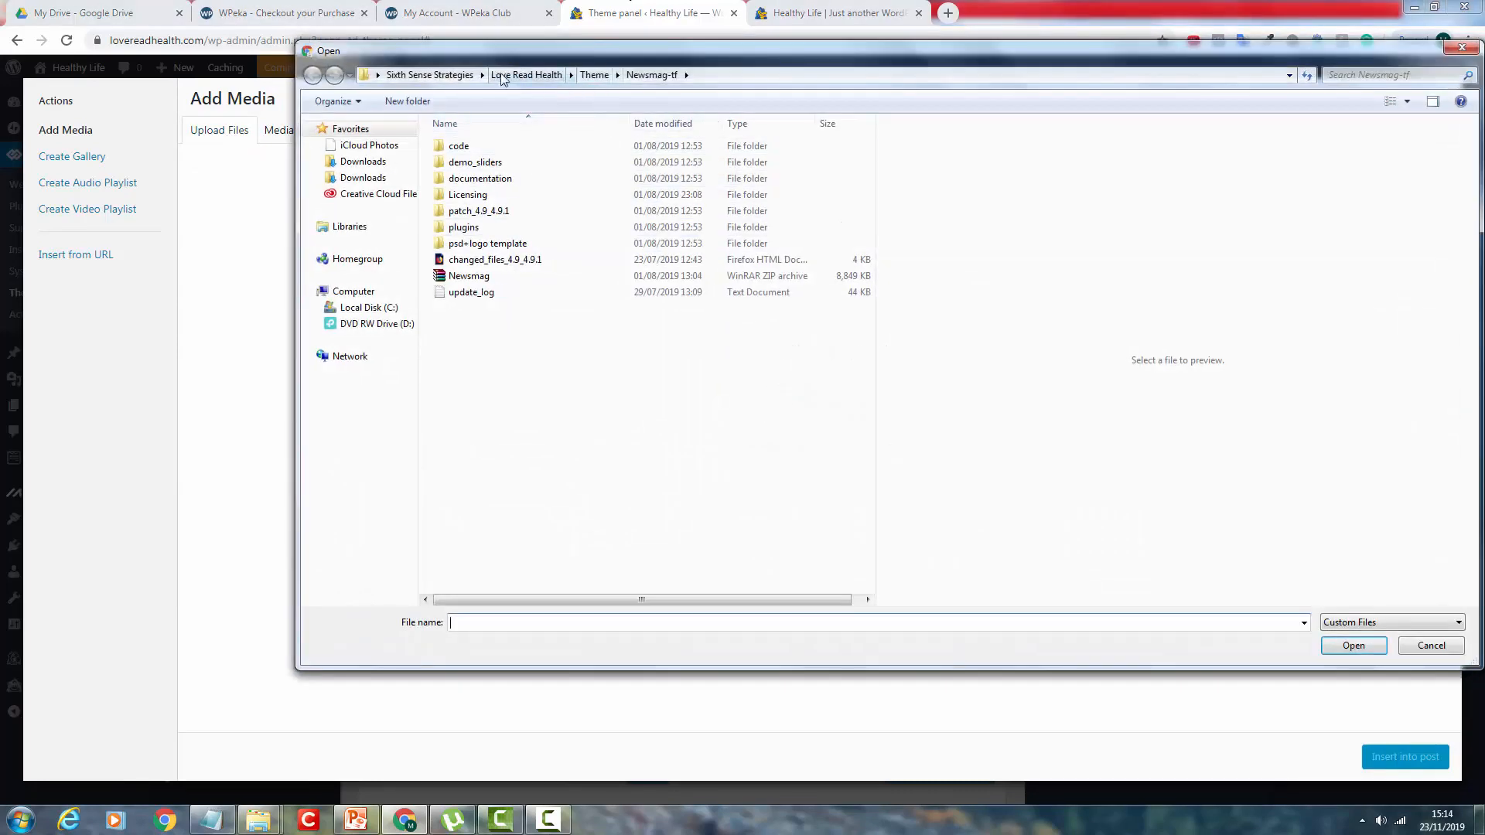
left_click(556, 76)
left_click(741, 164)
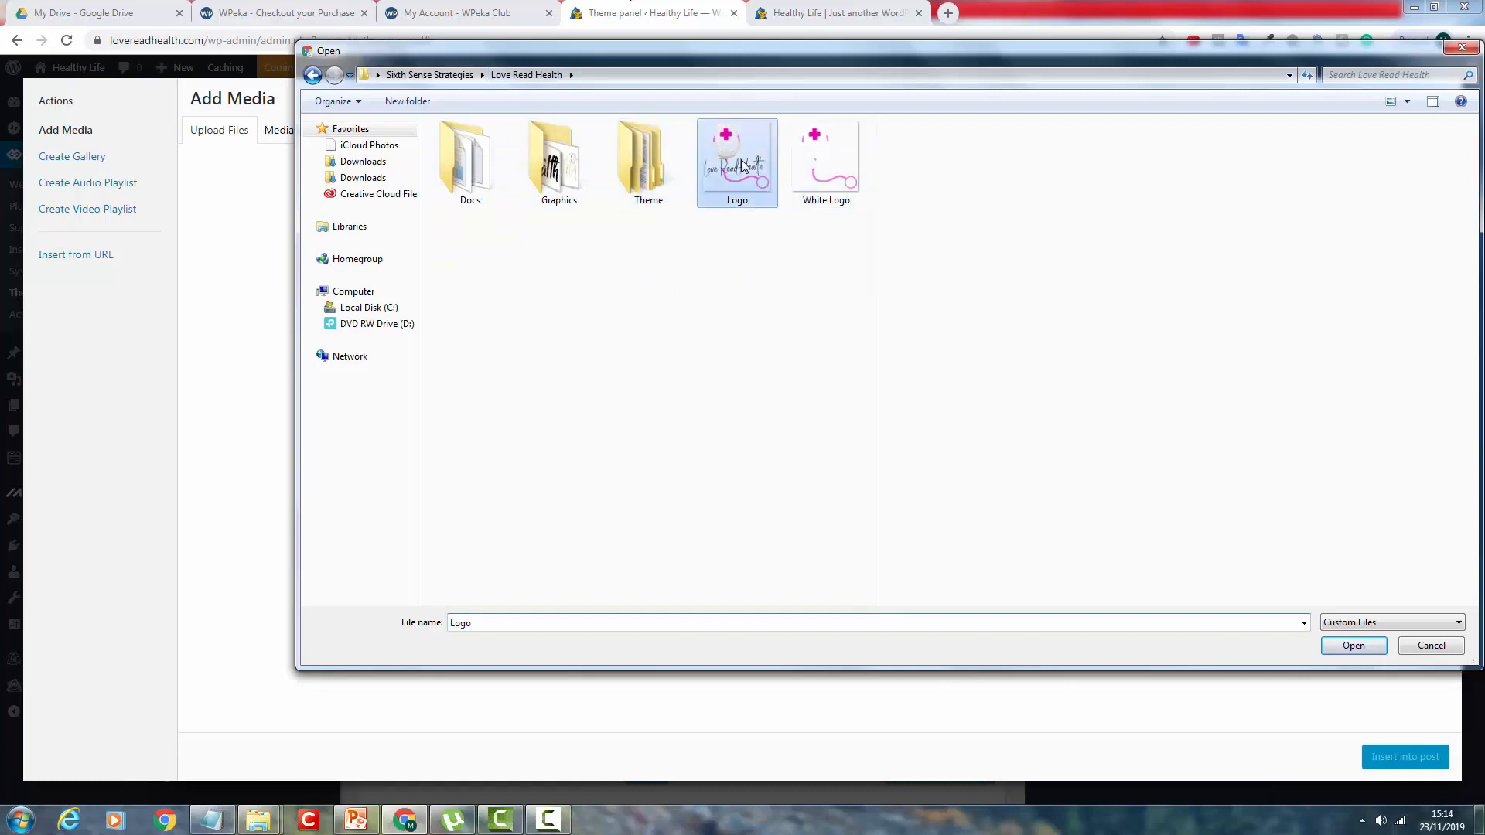
double_click(741, 164)
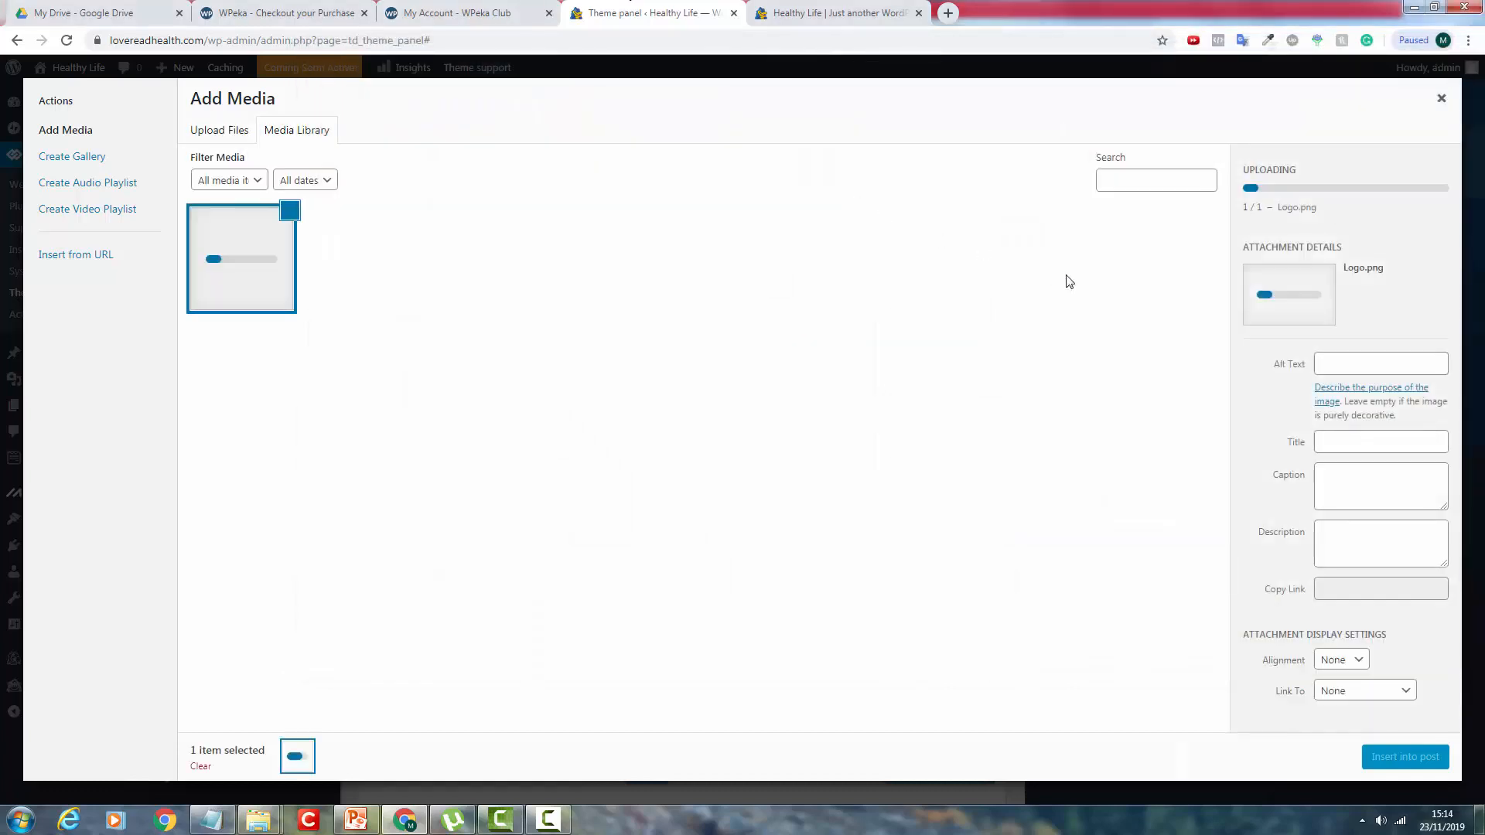
left_click(1420, 760)
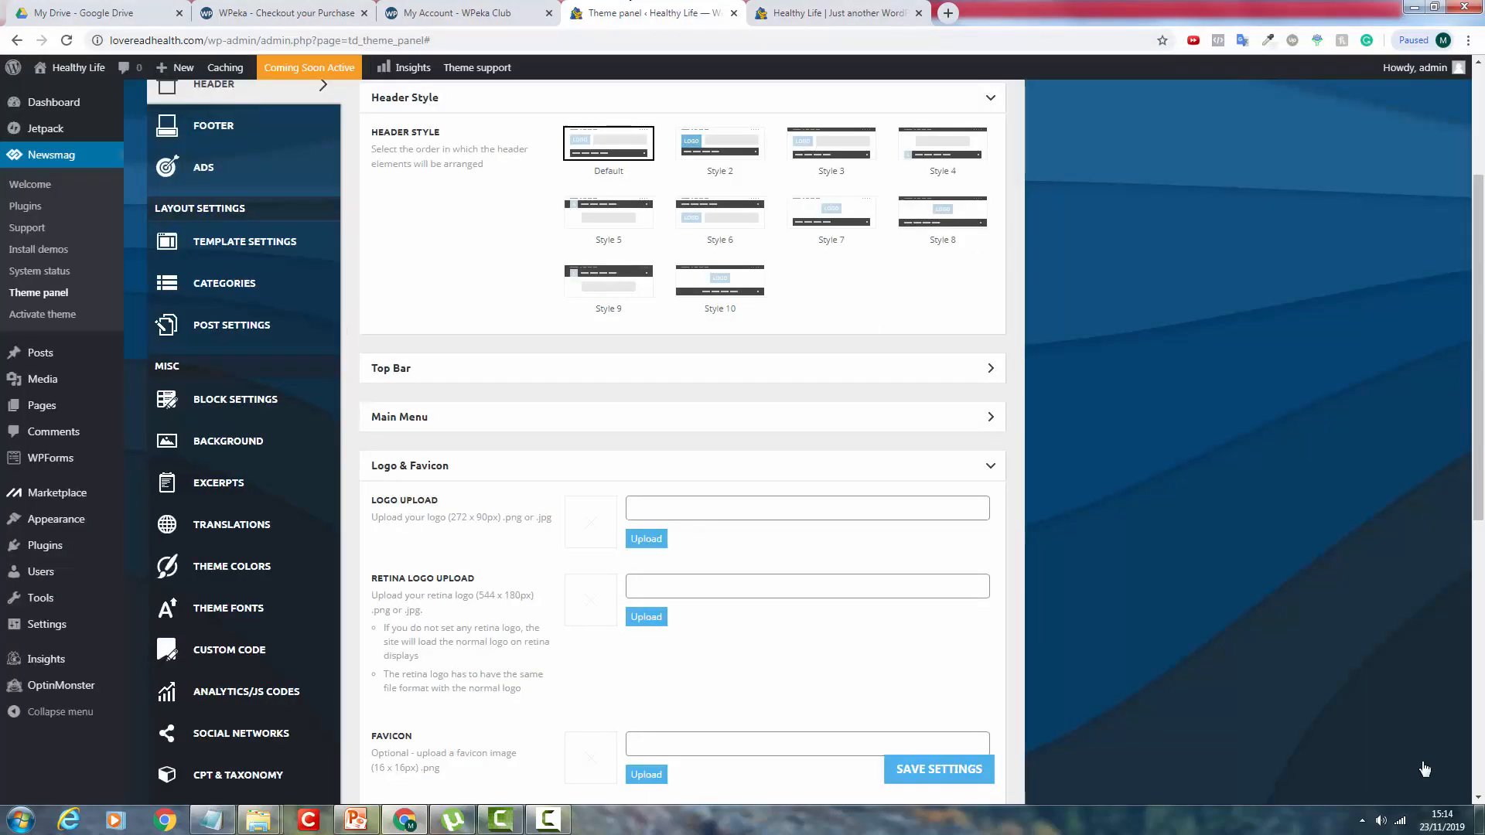
Save the theme settings and reload the site to check the header with the uploaded logo.
left_click(960, 783)
left_click(820, 12)
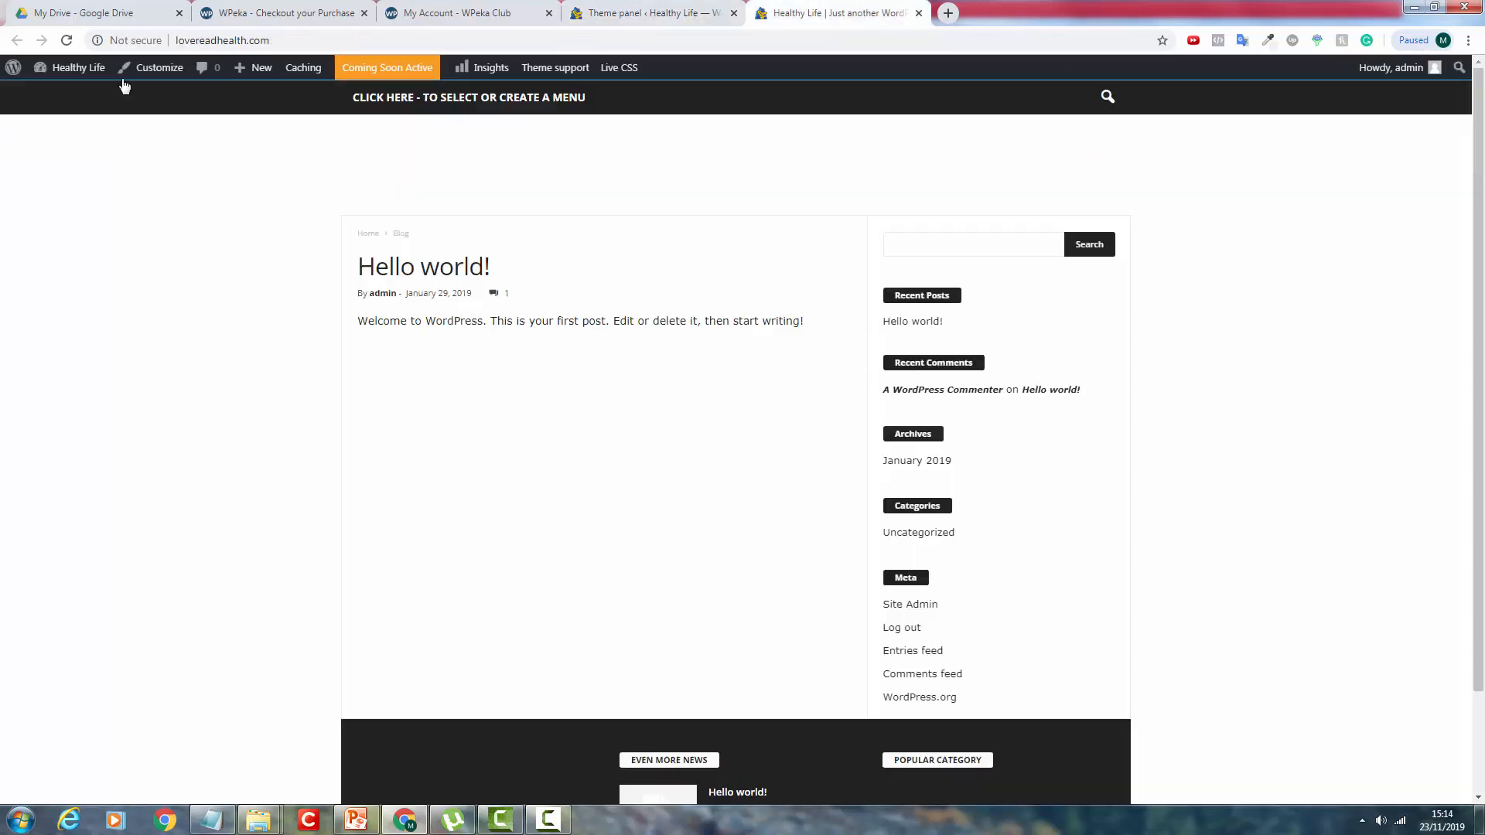
left_click(68, 41)
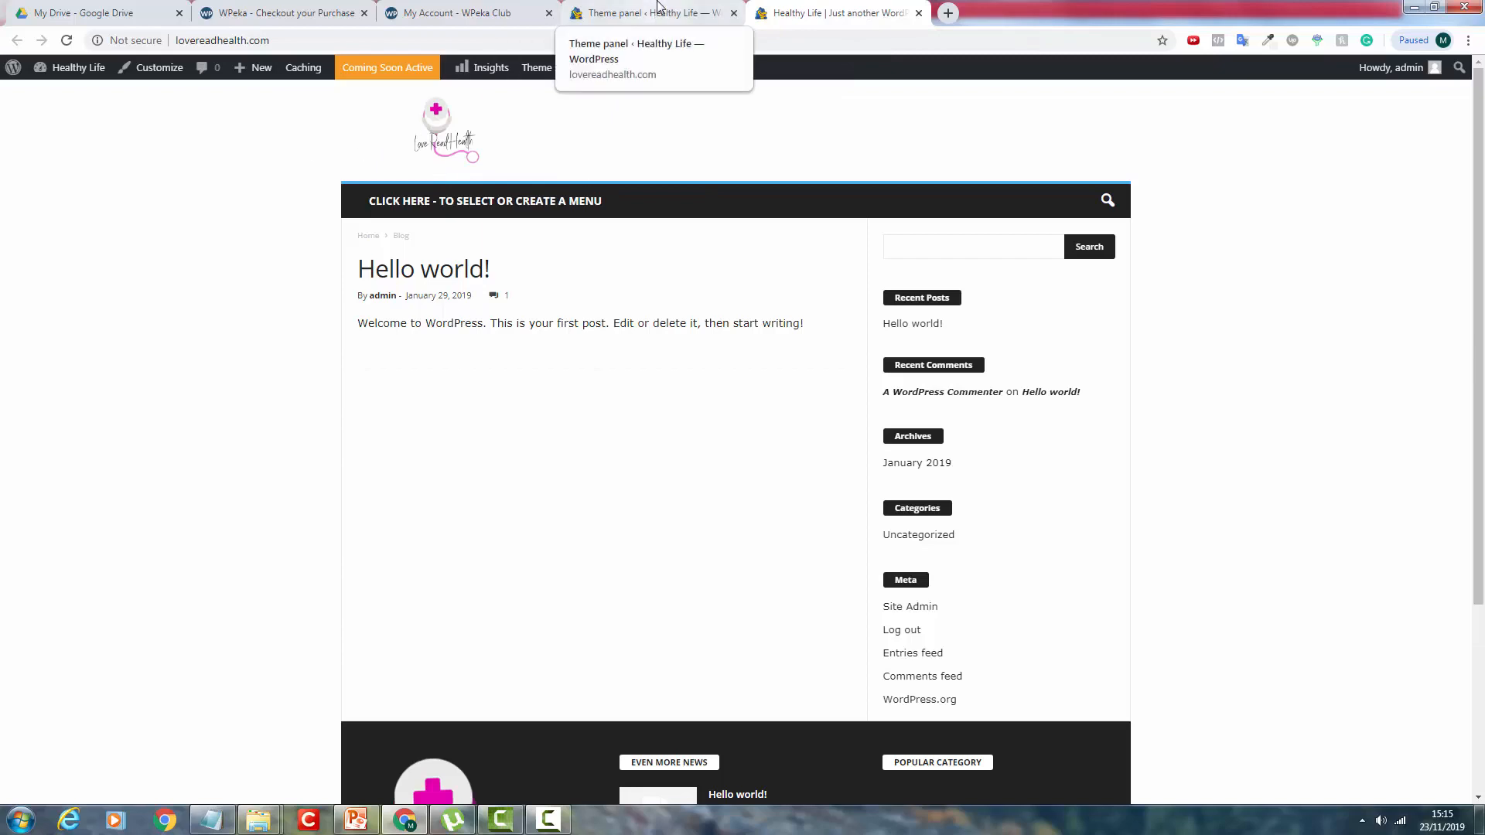
Expand the Top Bar section of the theme panel and compare its options with the header on the live site.
left_click(687, 12)
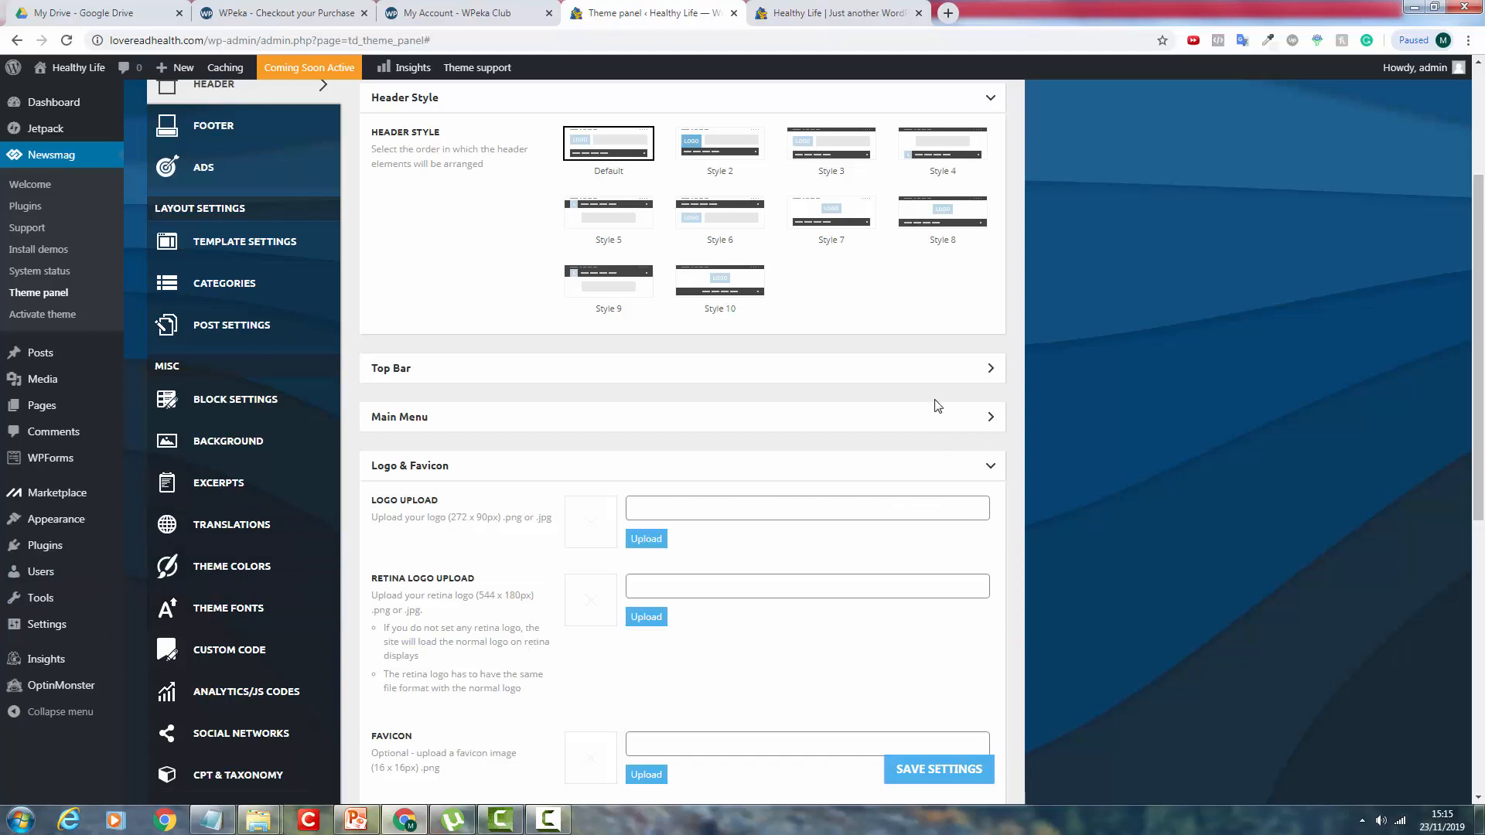
scroll(937, 406, "up", 2)
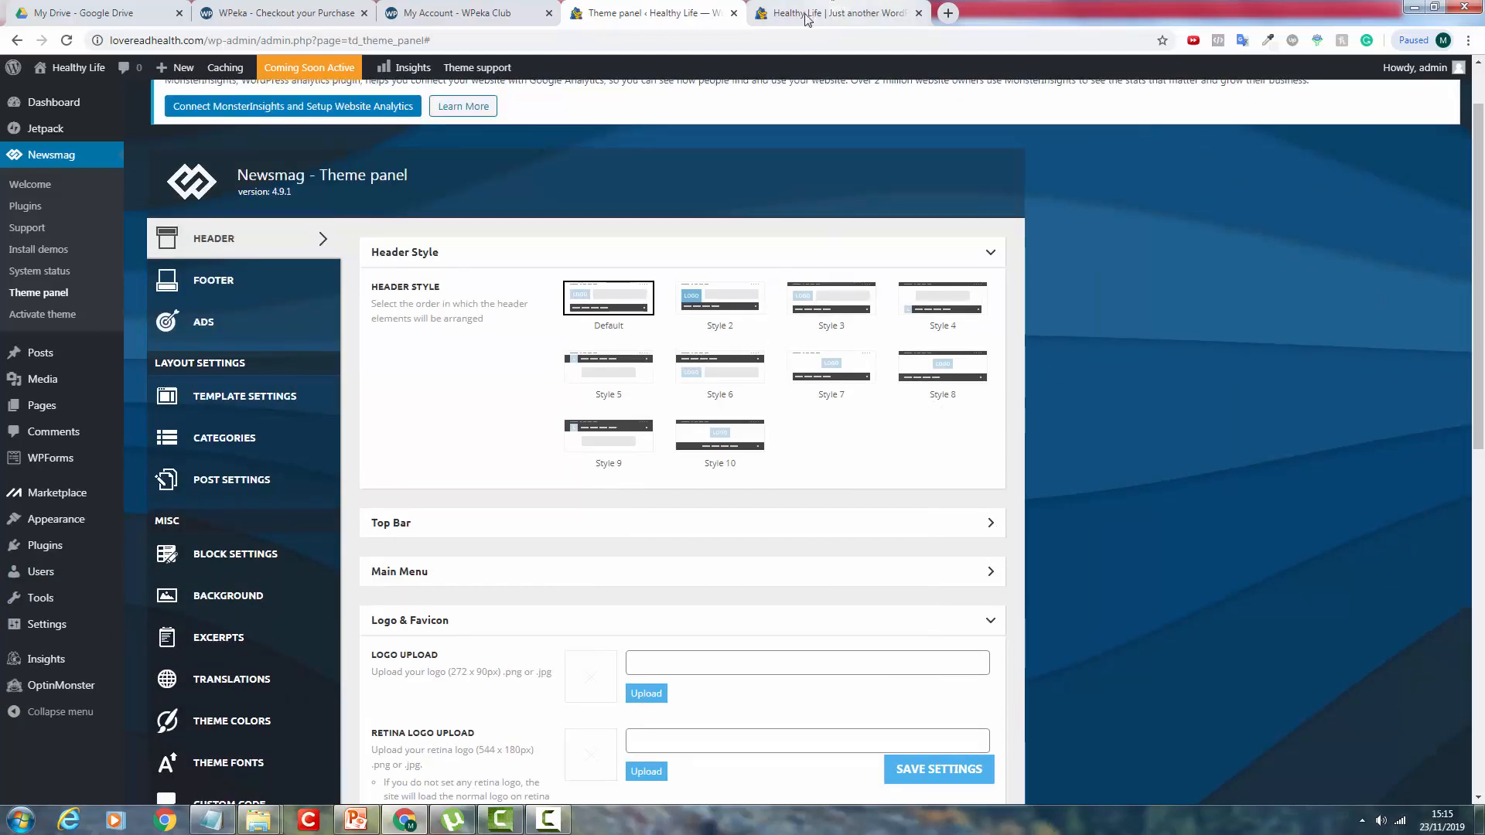
left_click(890, 10)
left_click(694, 7)
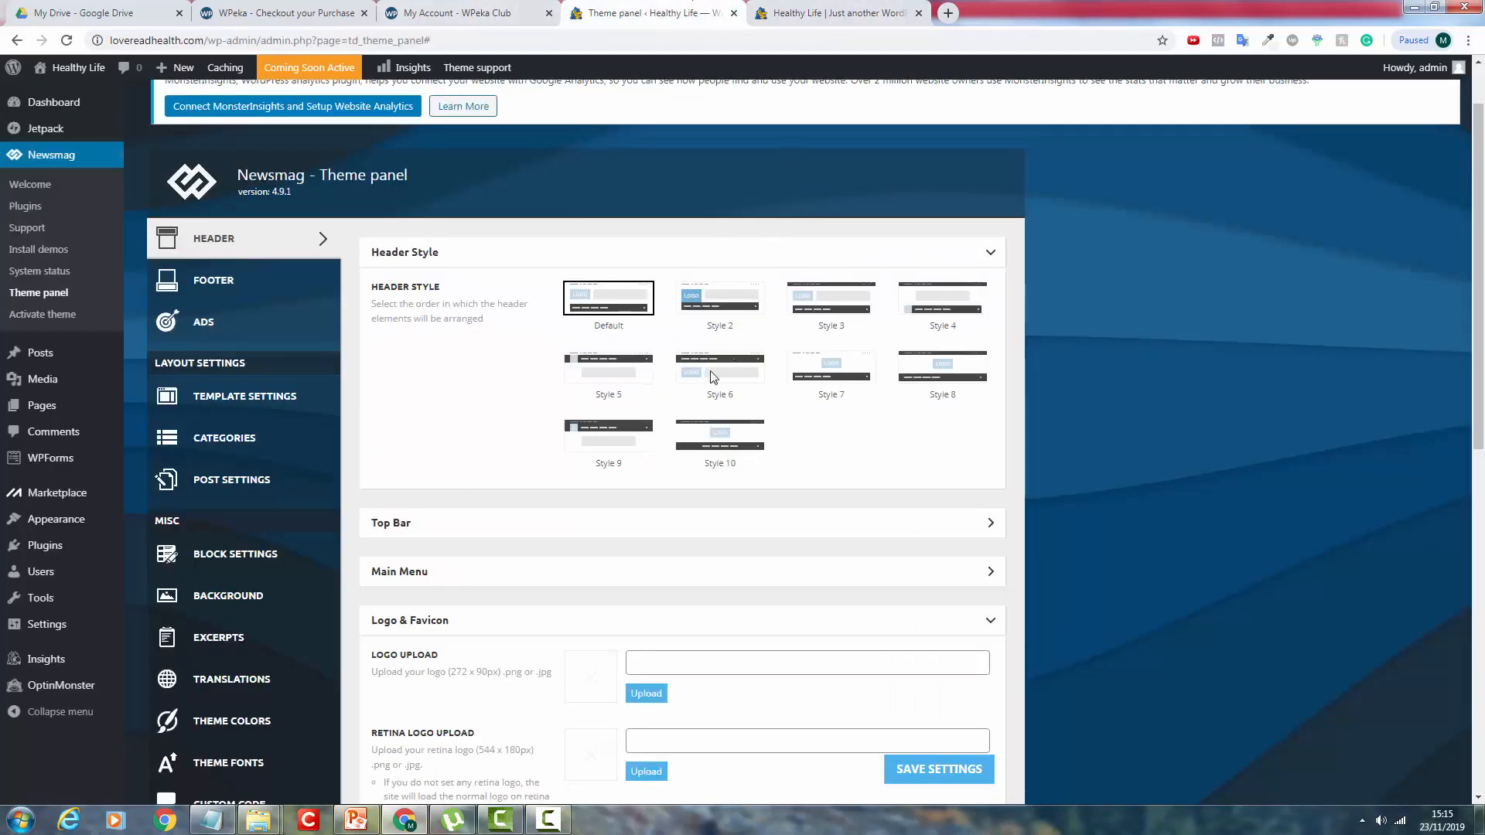
left_click(597, 523)
scroll(624, 464, "down", 2)
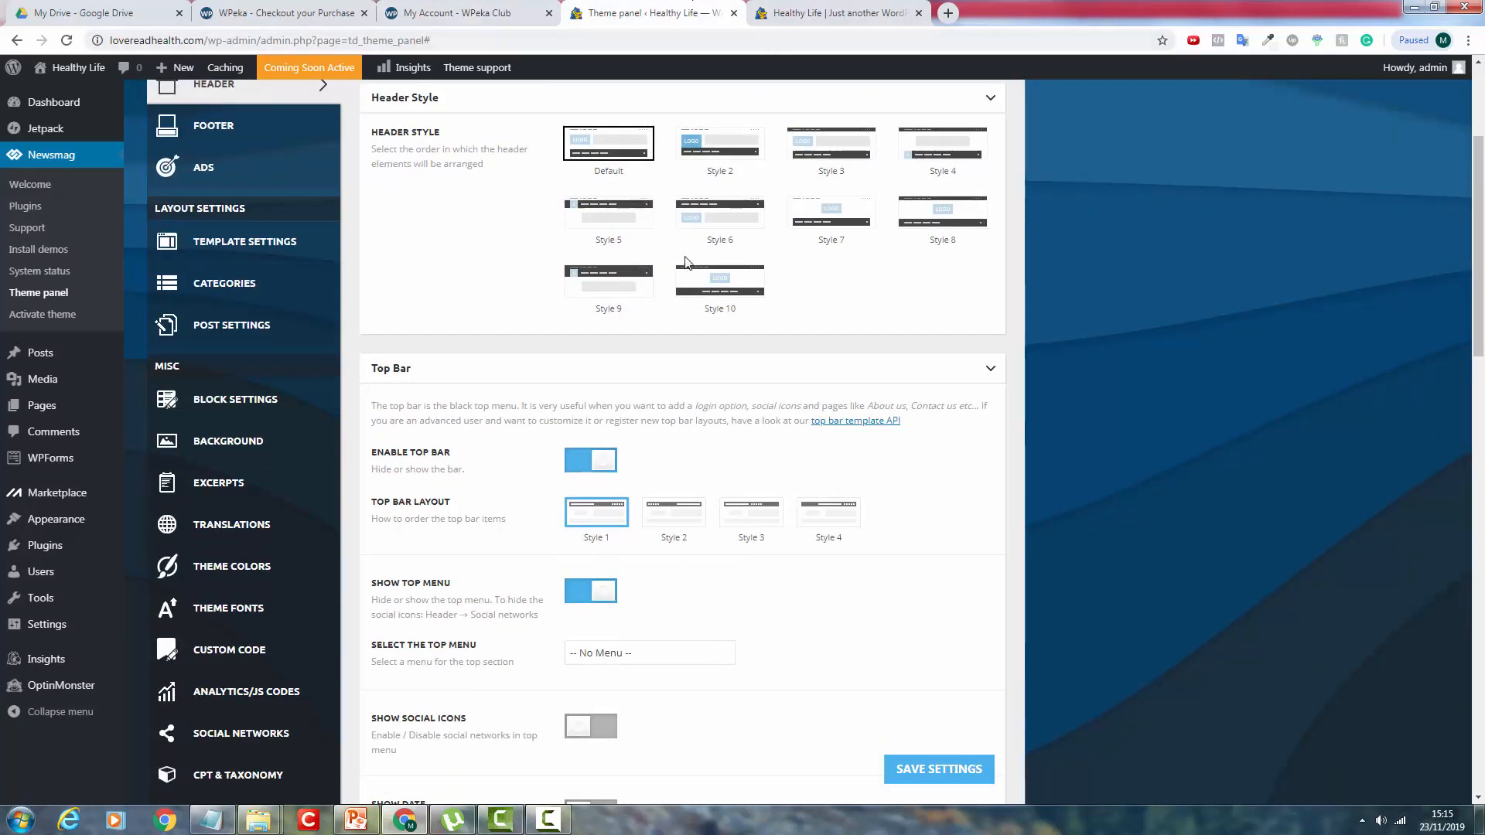
left_click(822, 18)
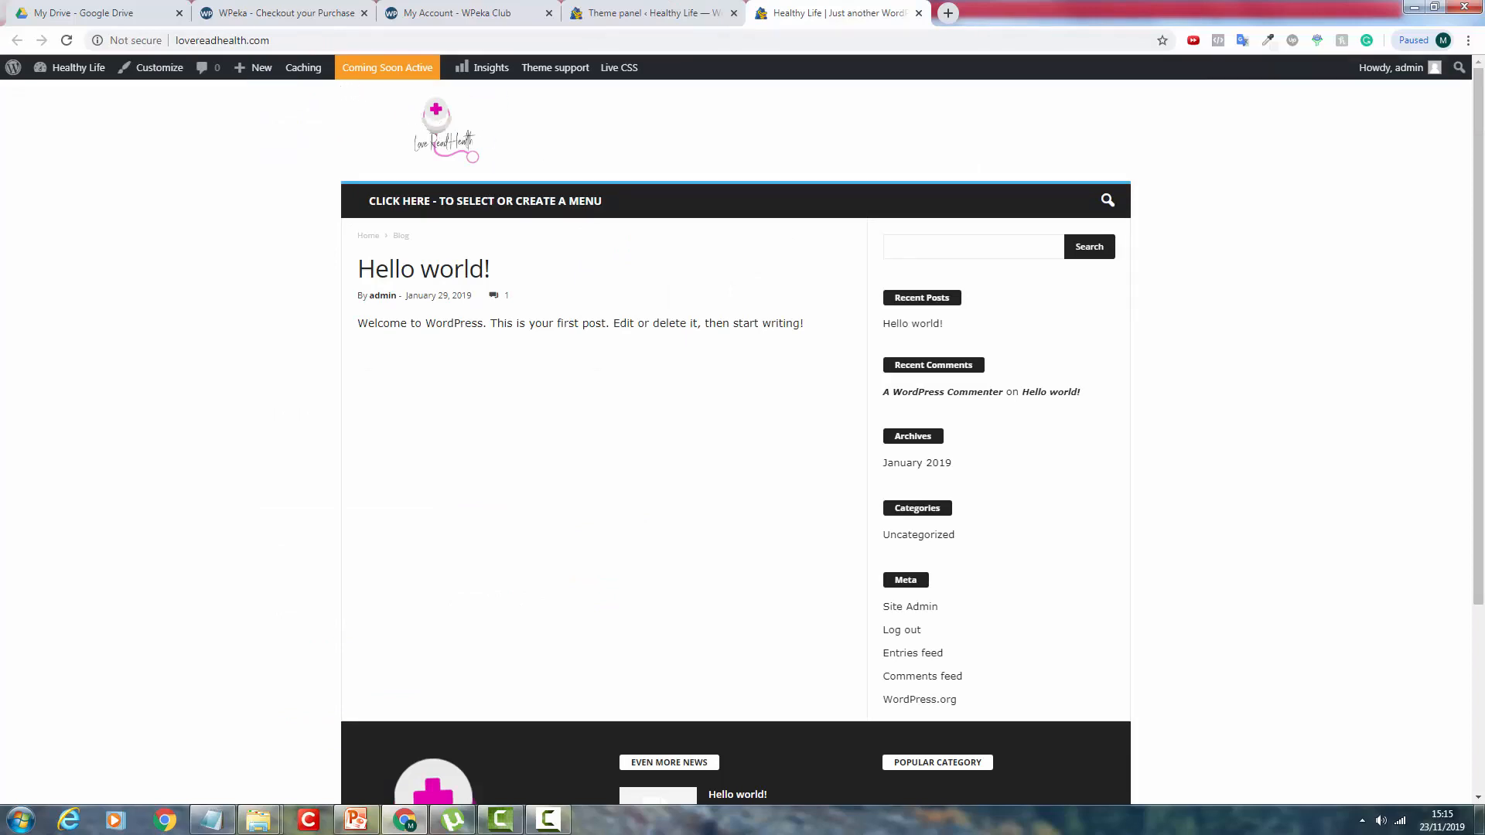
left_click(667, 13)
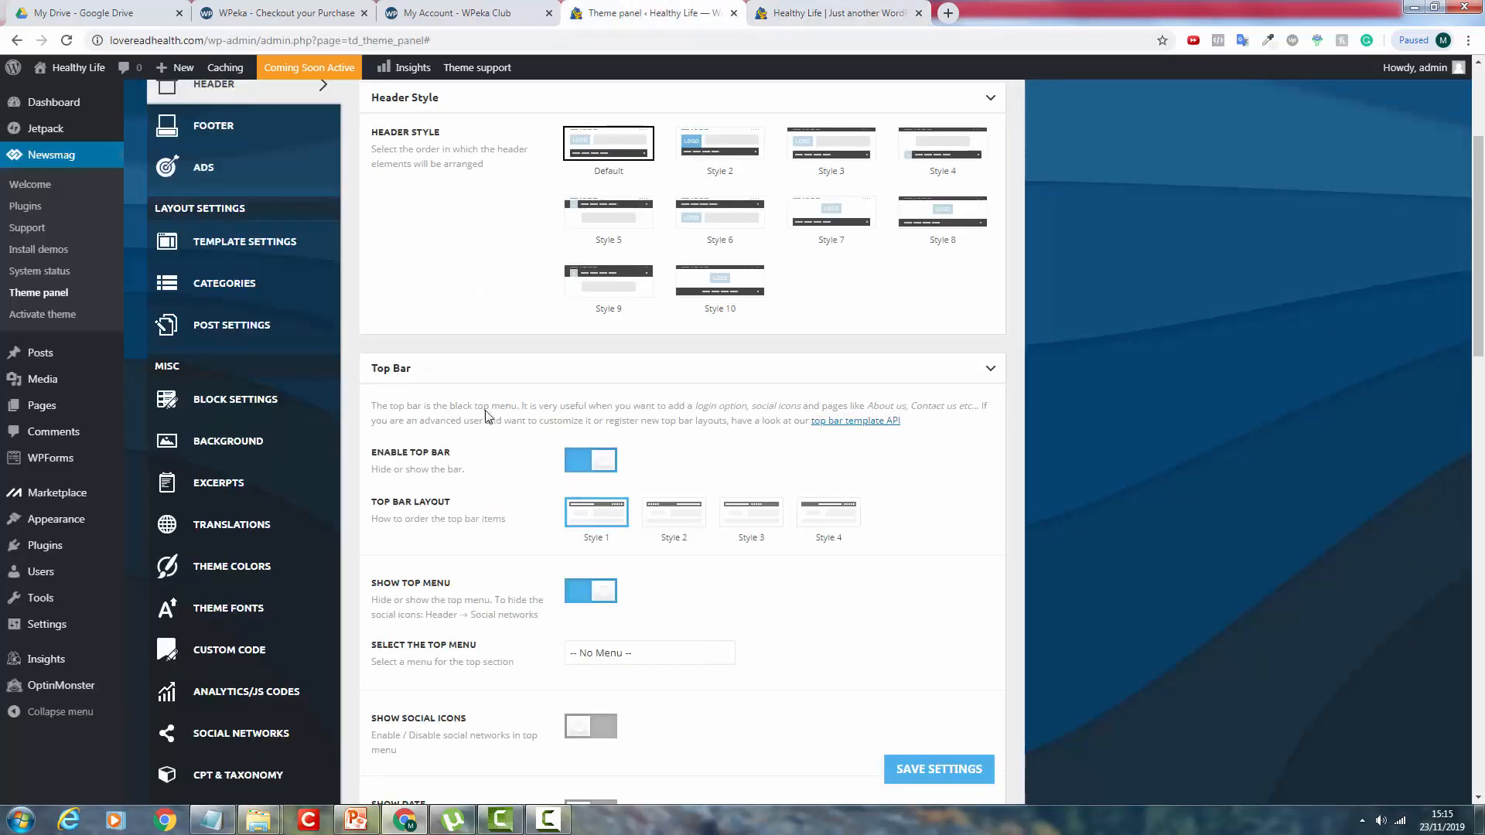
Disable the theme's top bar and collapse the Top Bar section.
left_click(588, 467)
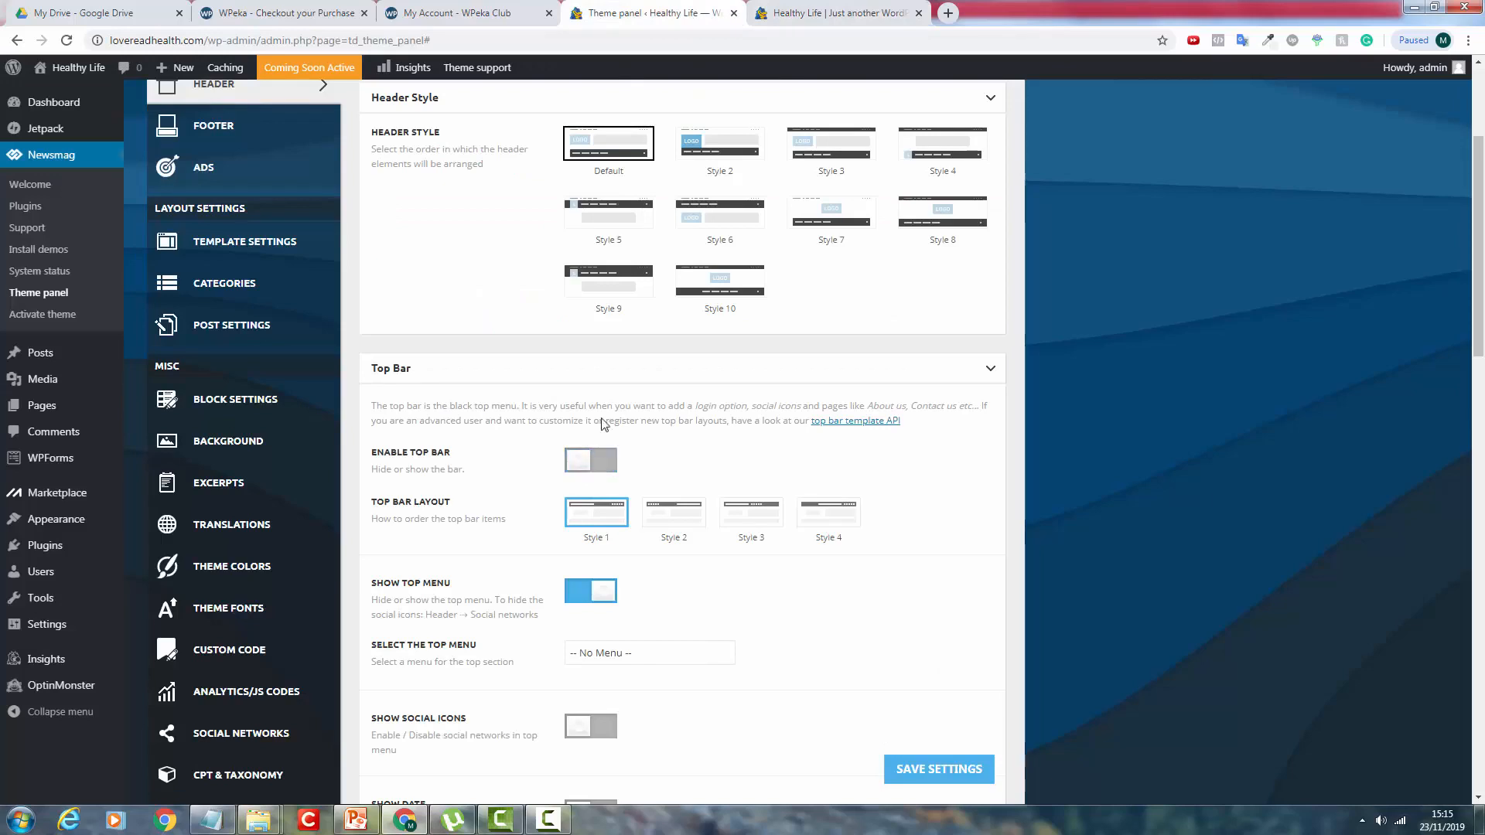
left_click(637, 378)
scroll(559, 435, "down", 1)
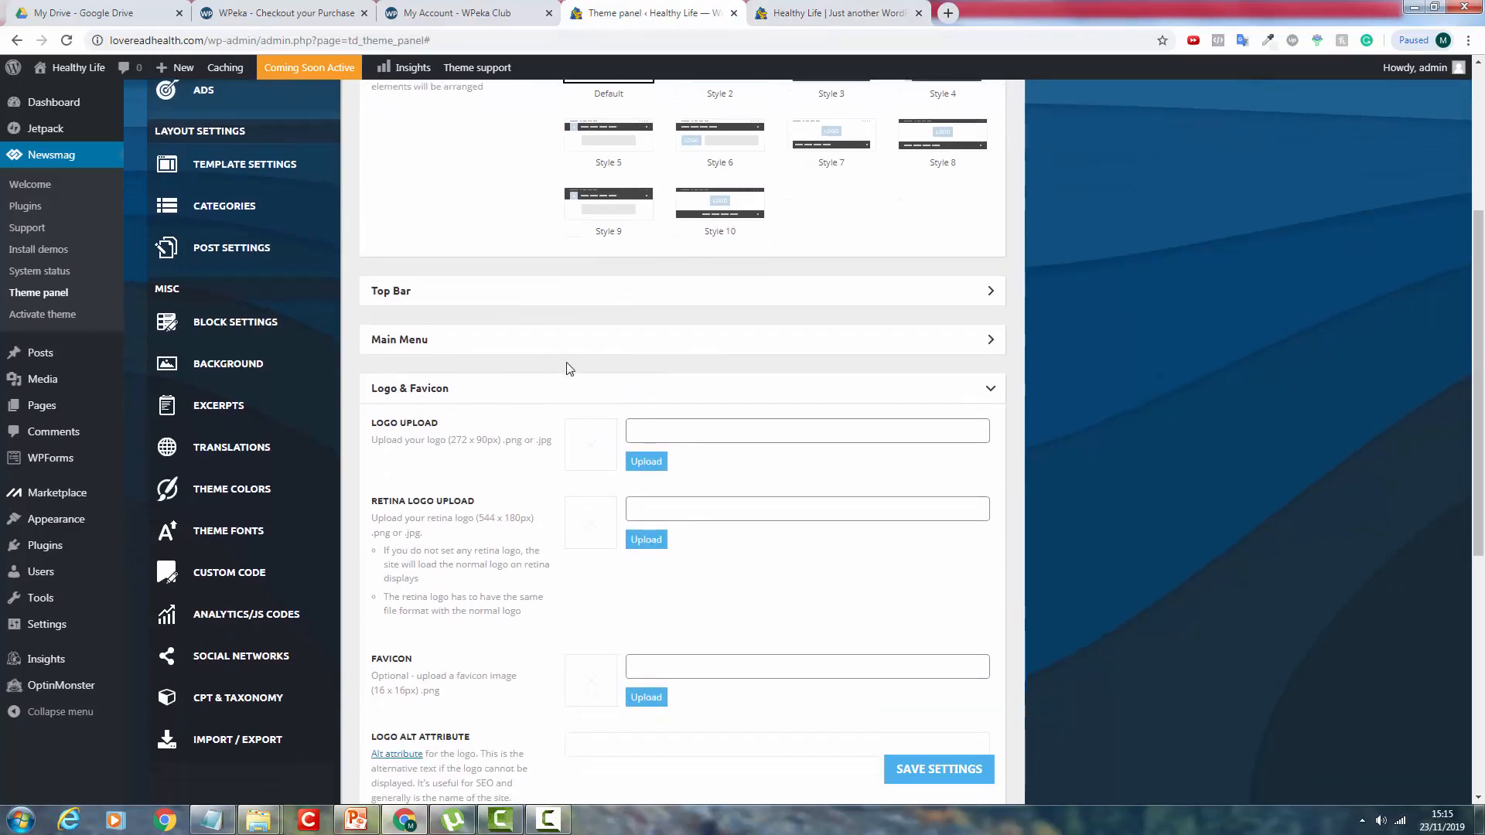
Review the header menu choices in the Main Menu section against the live site's menu bar, then collapse the section.
left_click(576, 352)
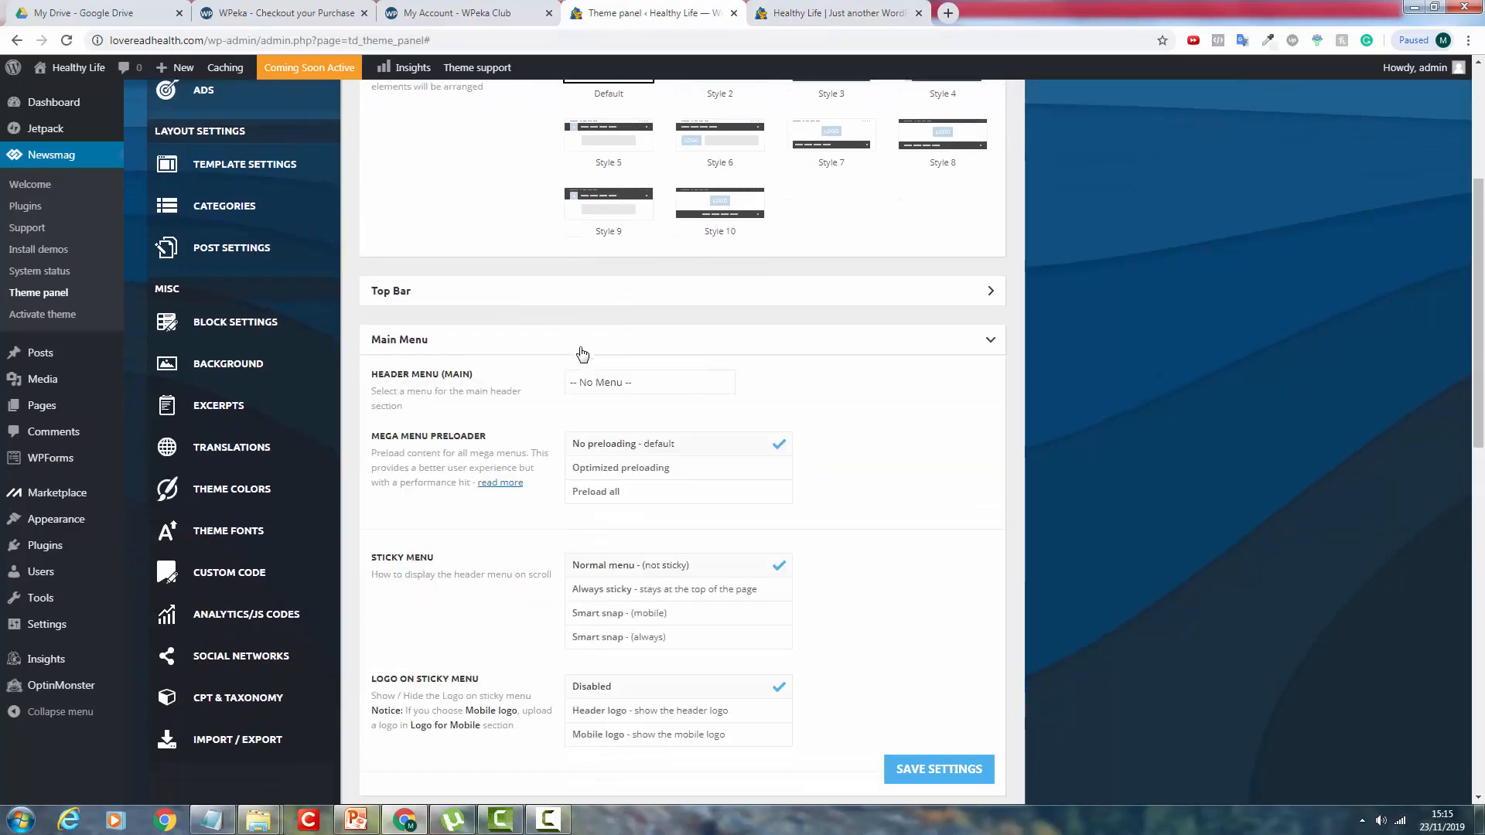
left_click(582, 386)
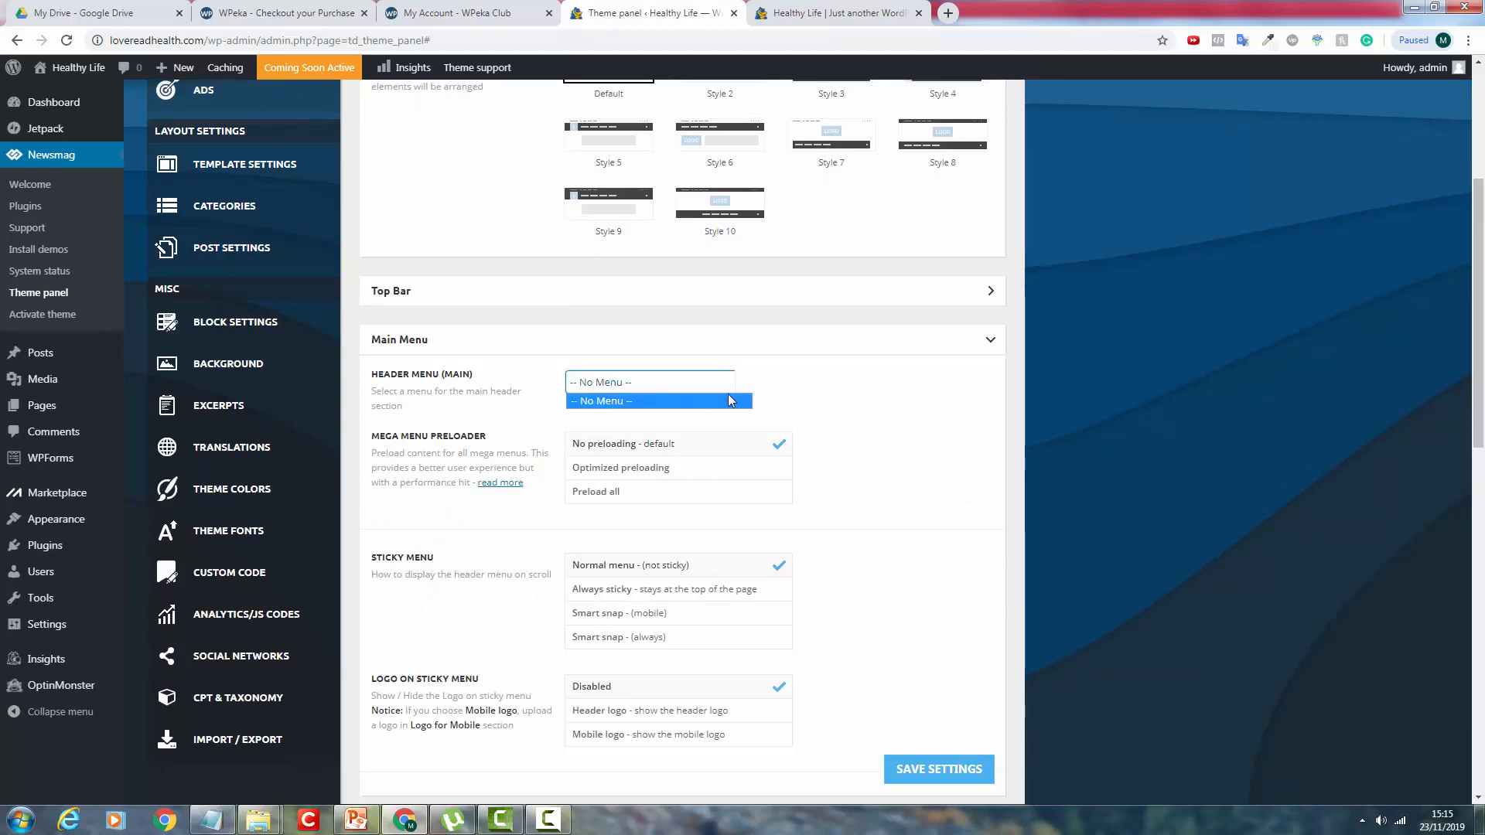
left_click(729, 400)
left_click(836, 13)
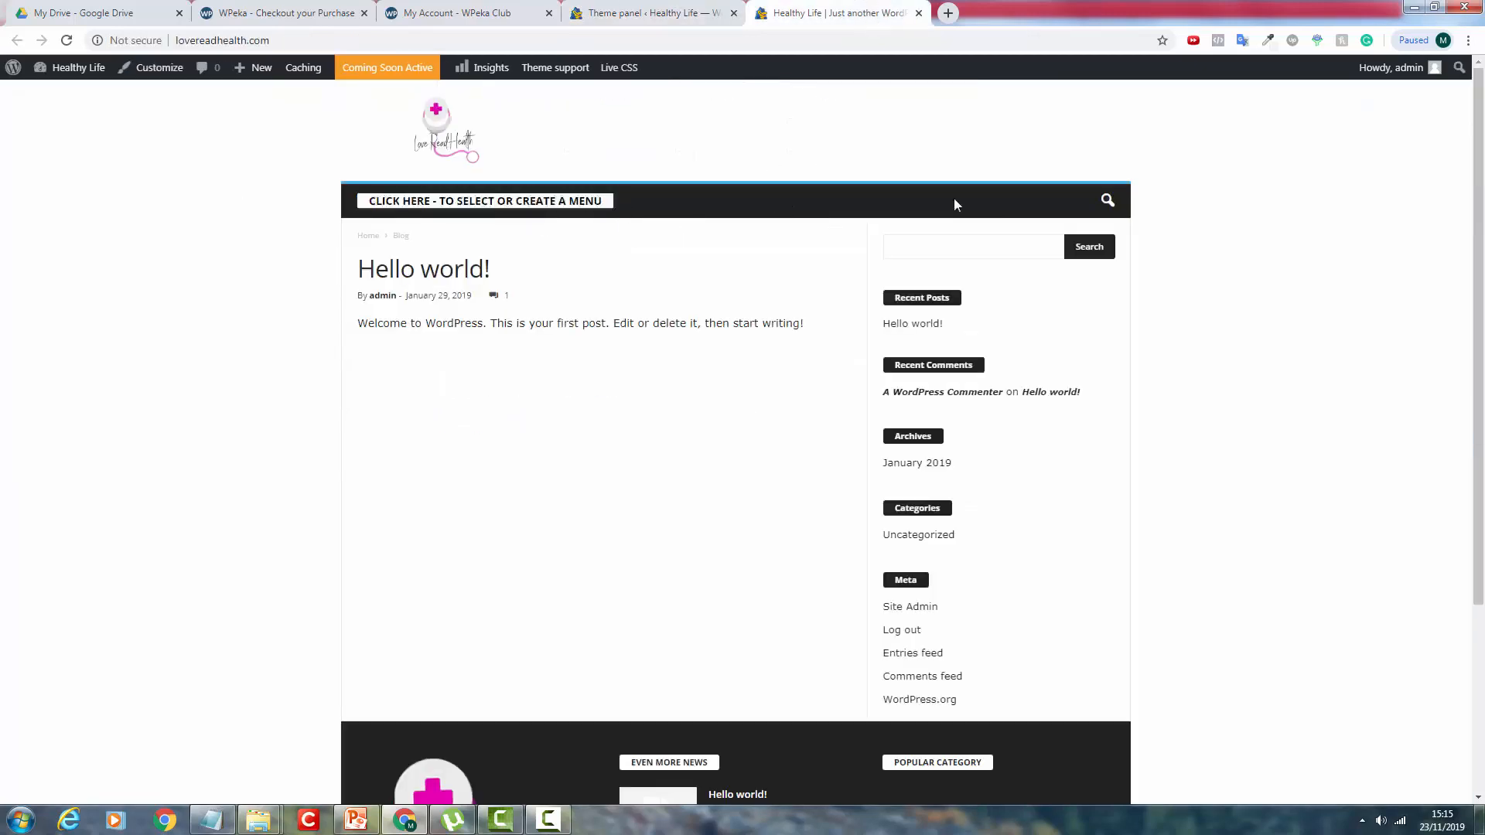
left_click(618, 13)
left_click(795, 338)
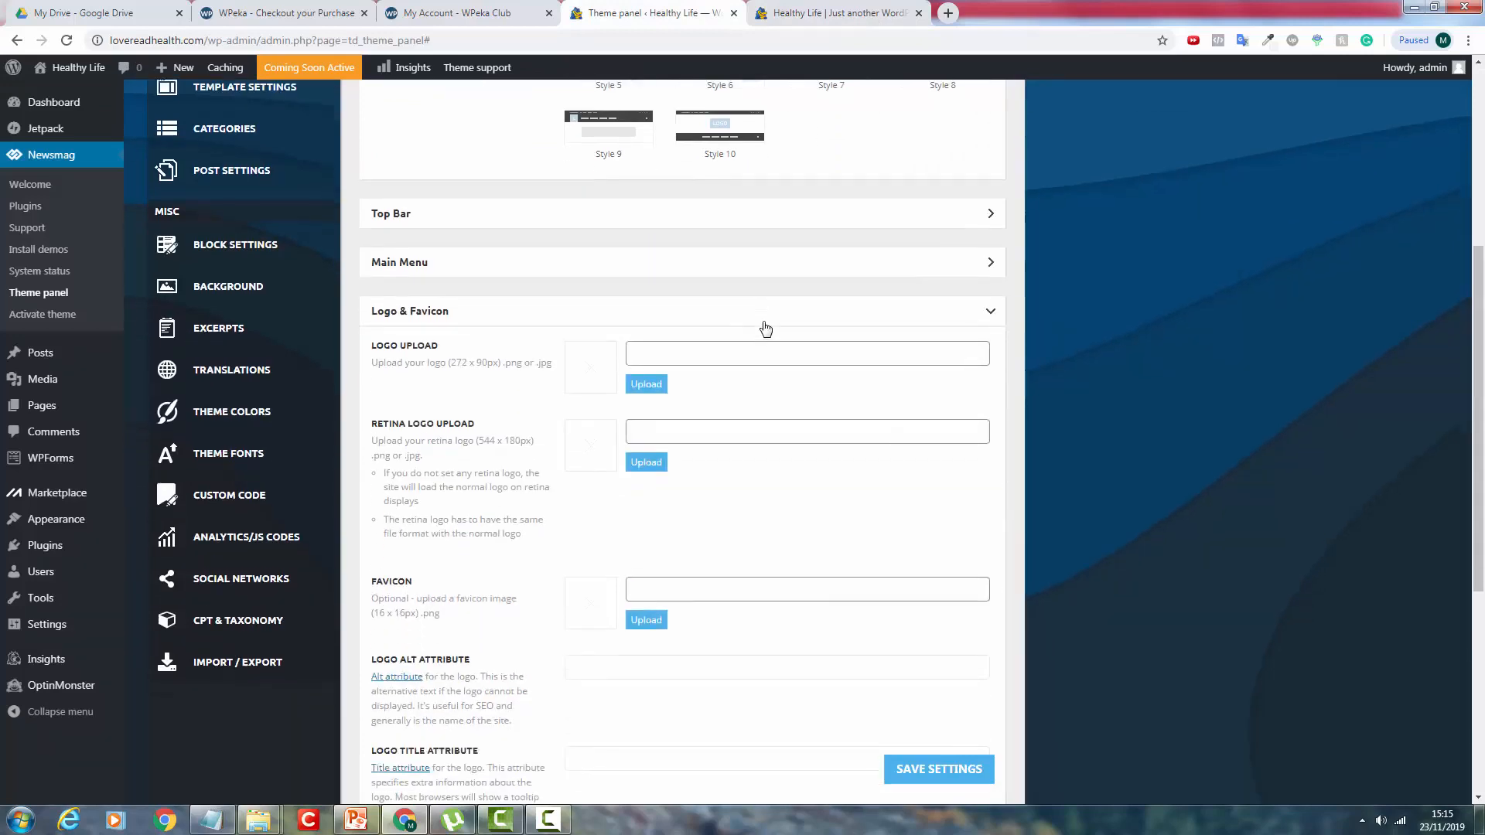
Examine the Logo & Favicon options, including the required favicon image size and format.
scroll(766, 329, "down", 1)
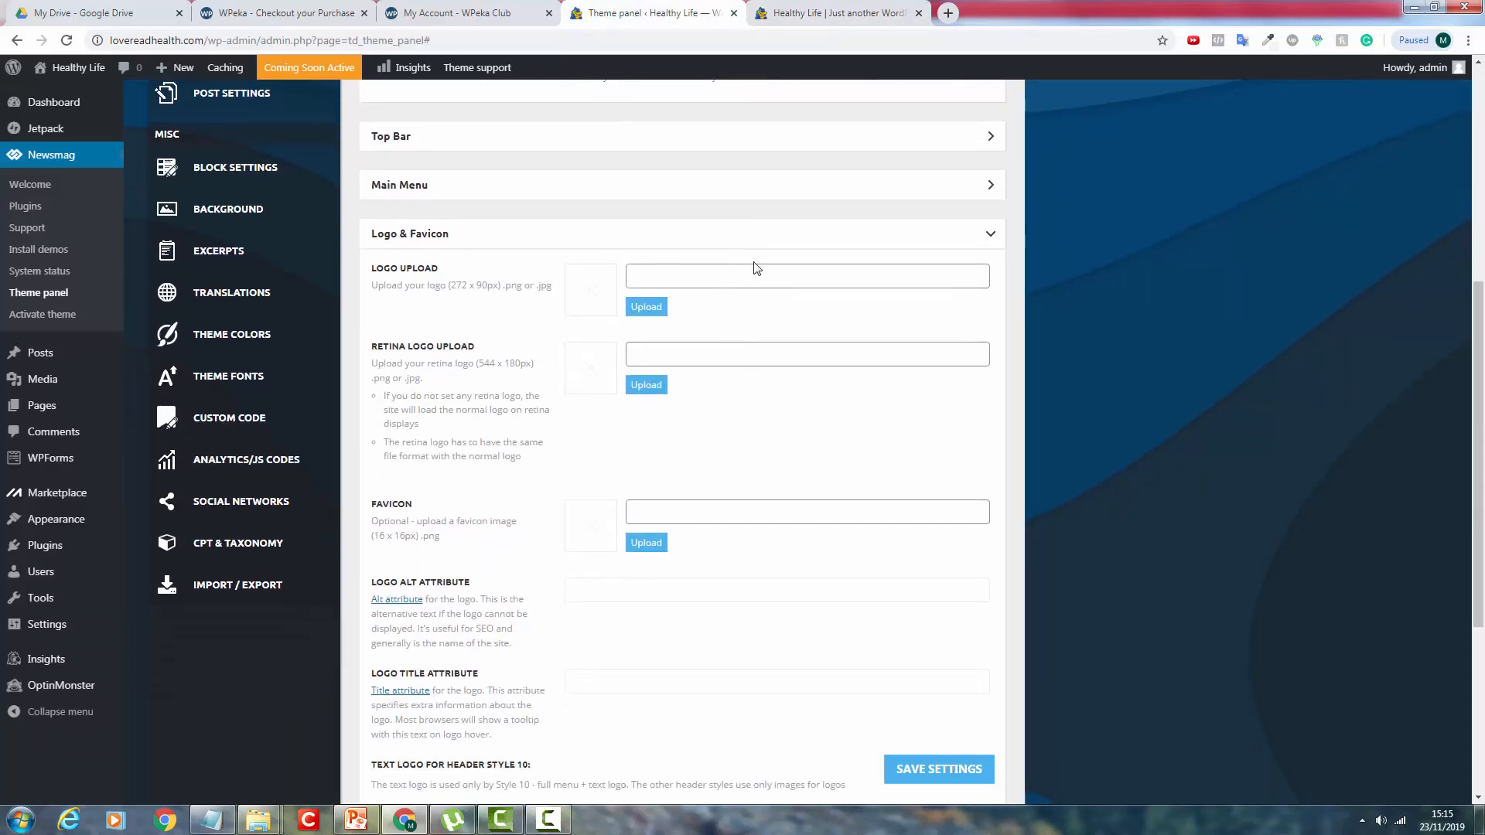
scroll(380, 198, "down", 1)
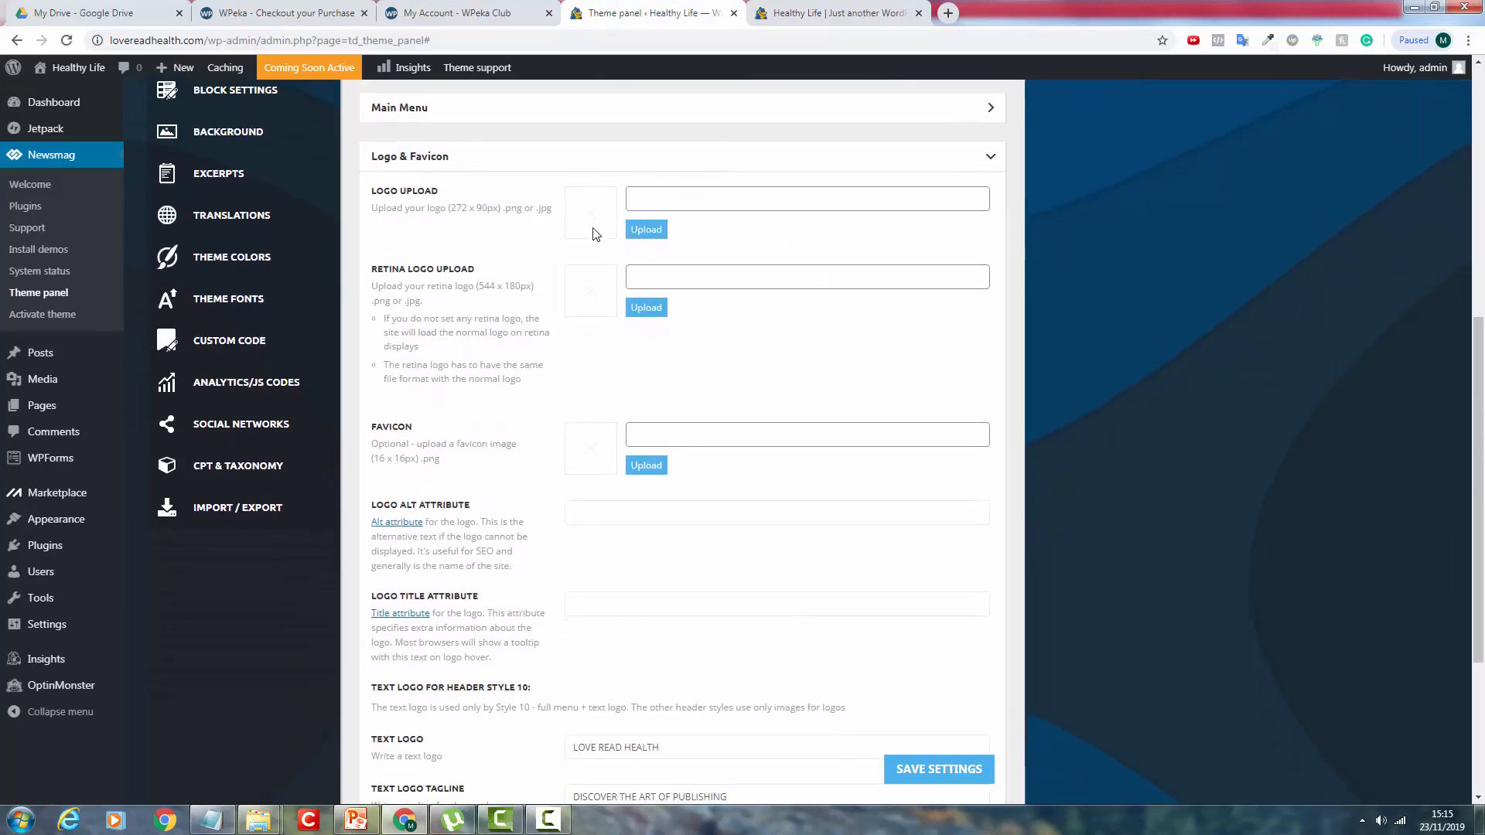
scroll(595, 234, "down", 2)
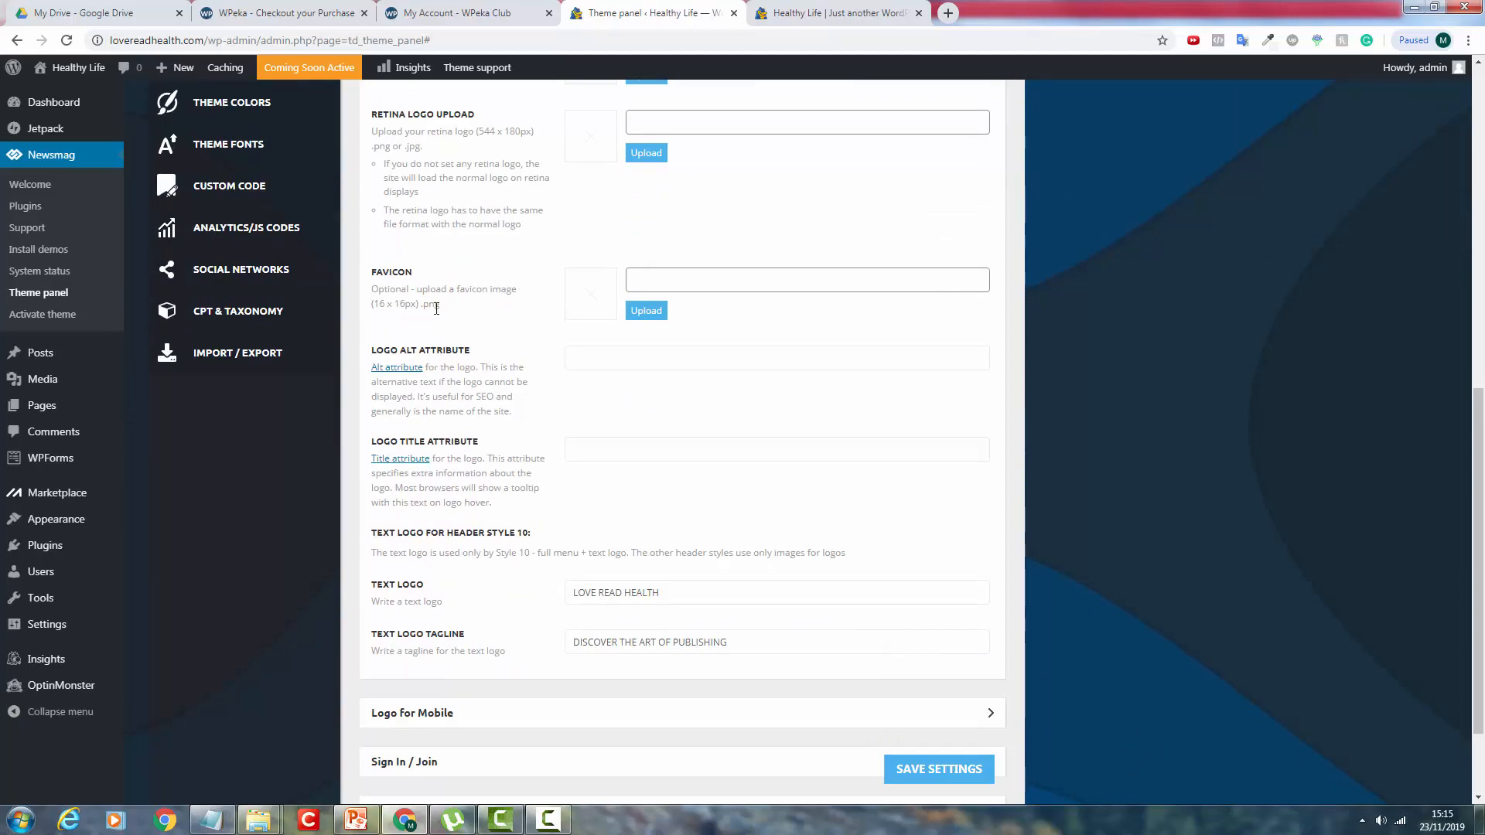
left_click_drag(437, 309, 374, 303)
left_click(518, 315)
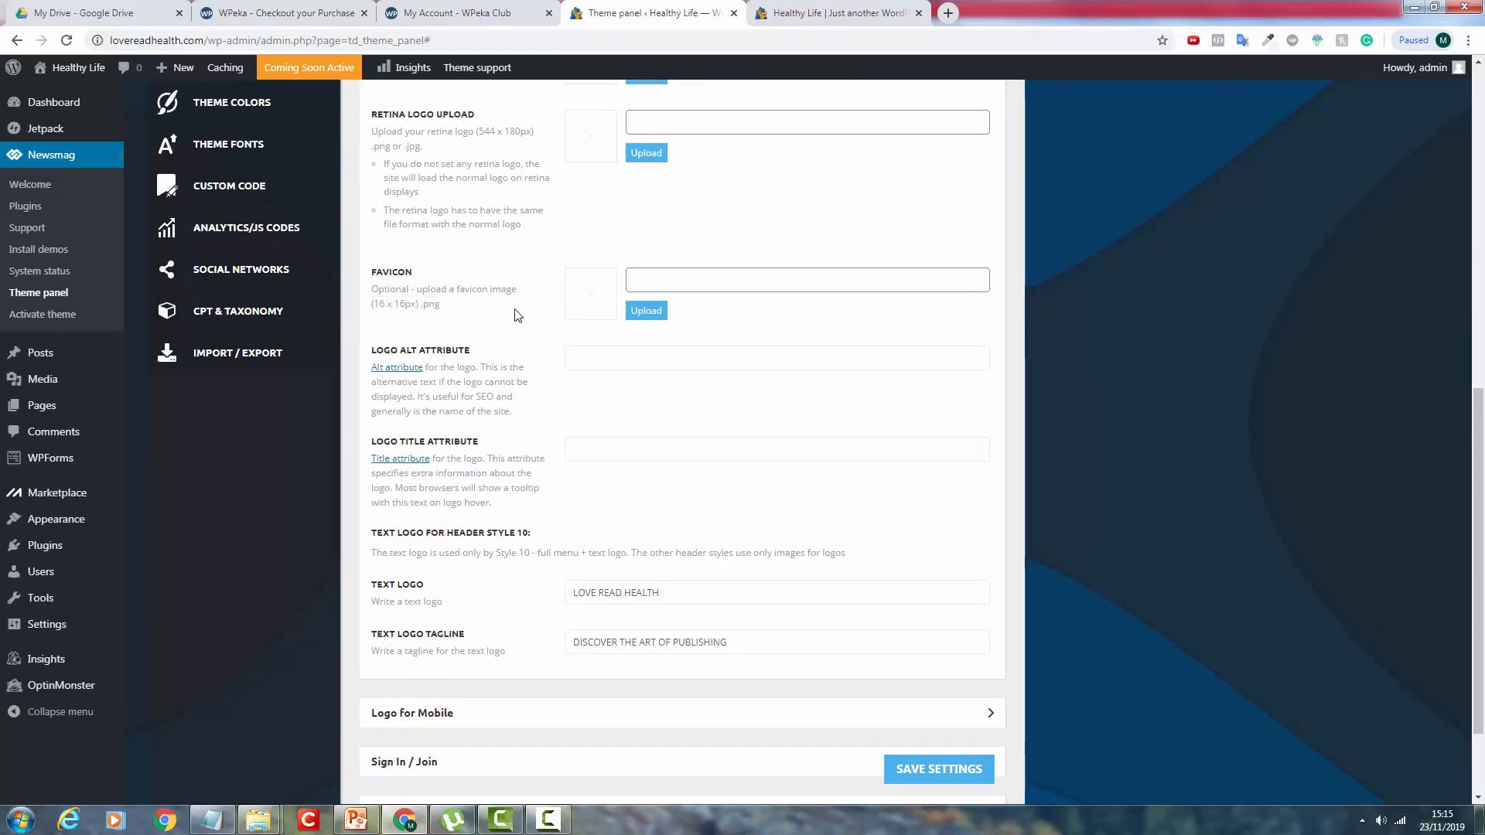
Search the web for "favicon generator", look at the Favicon & App Icon Generator site and return to the results.
left_click(948, 12)
type("favic")
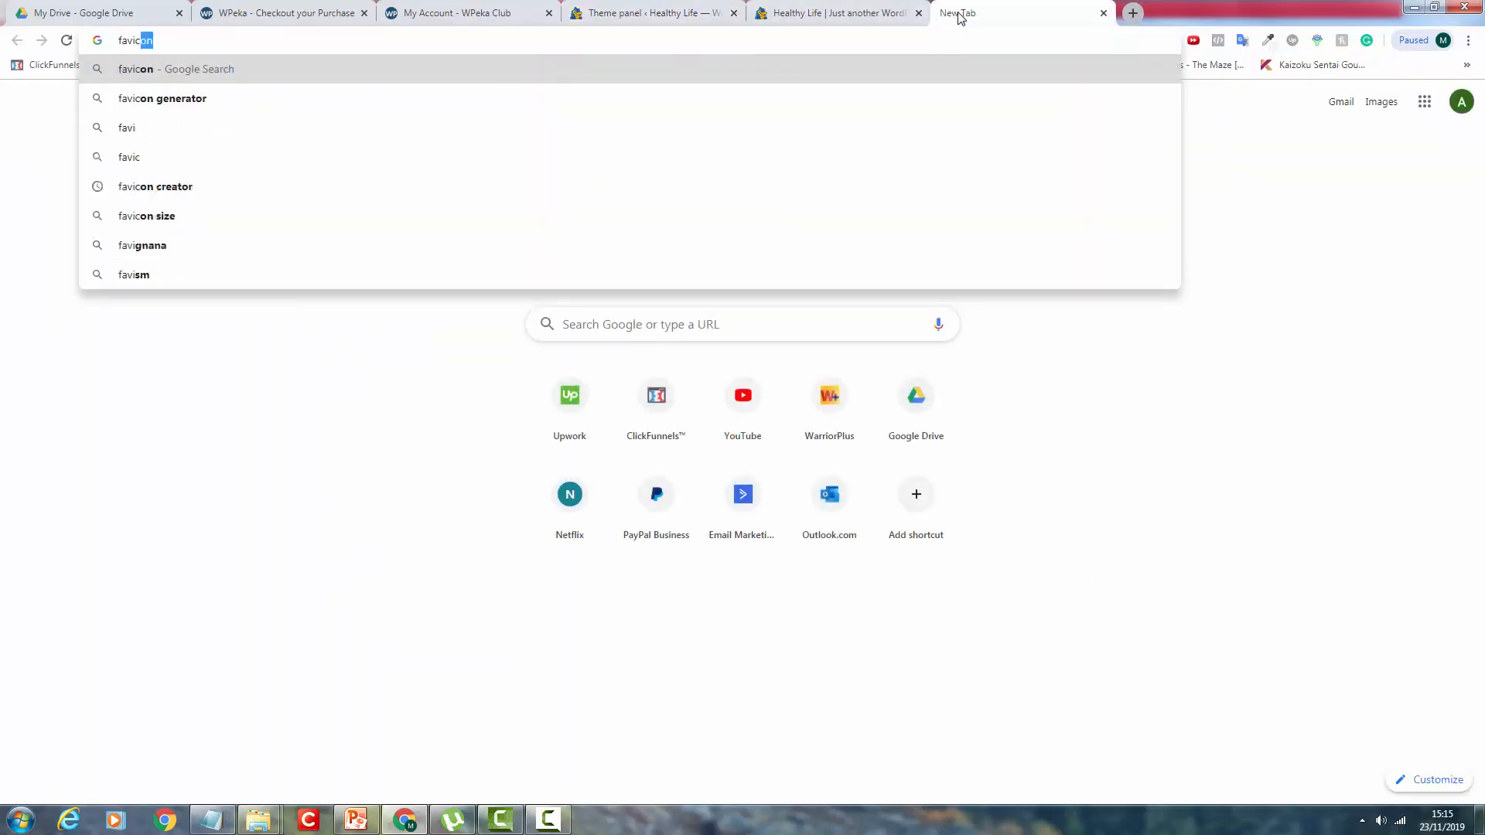
type("on")
key("Down")
key("Return")
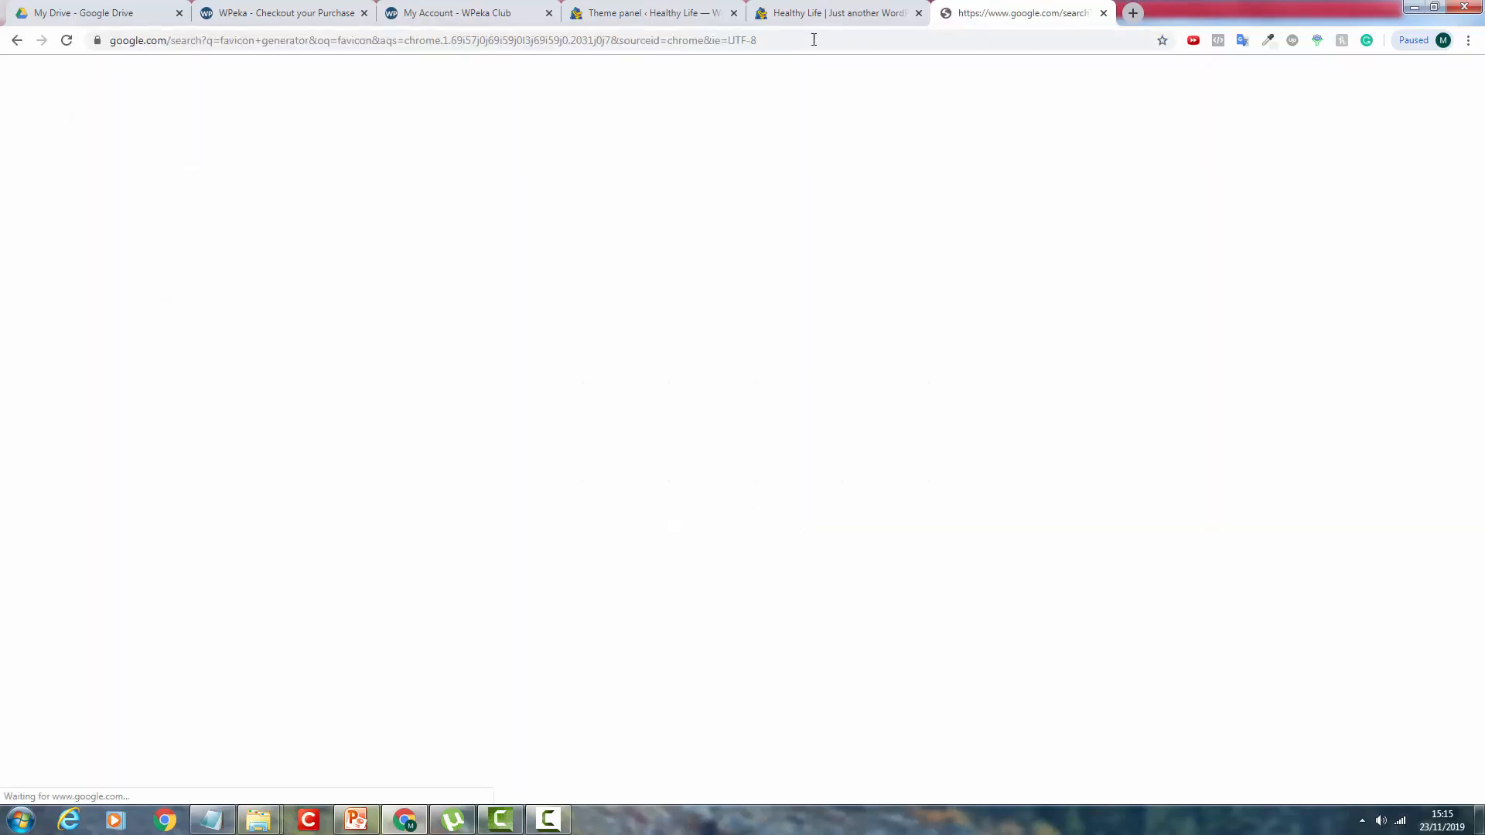
left_click(323, 200)
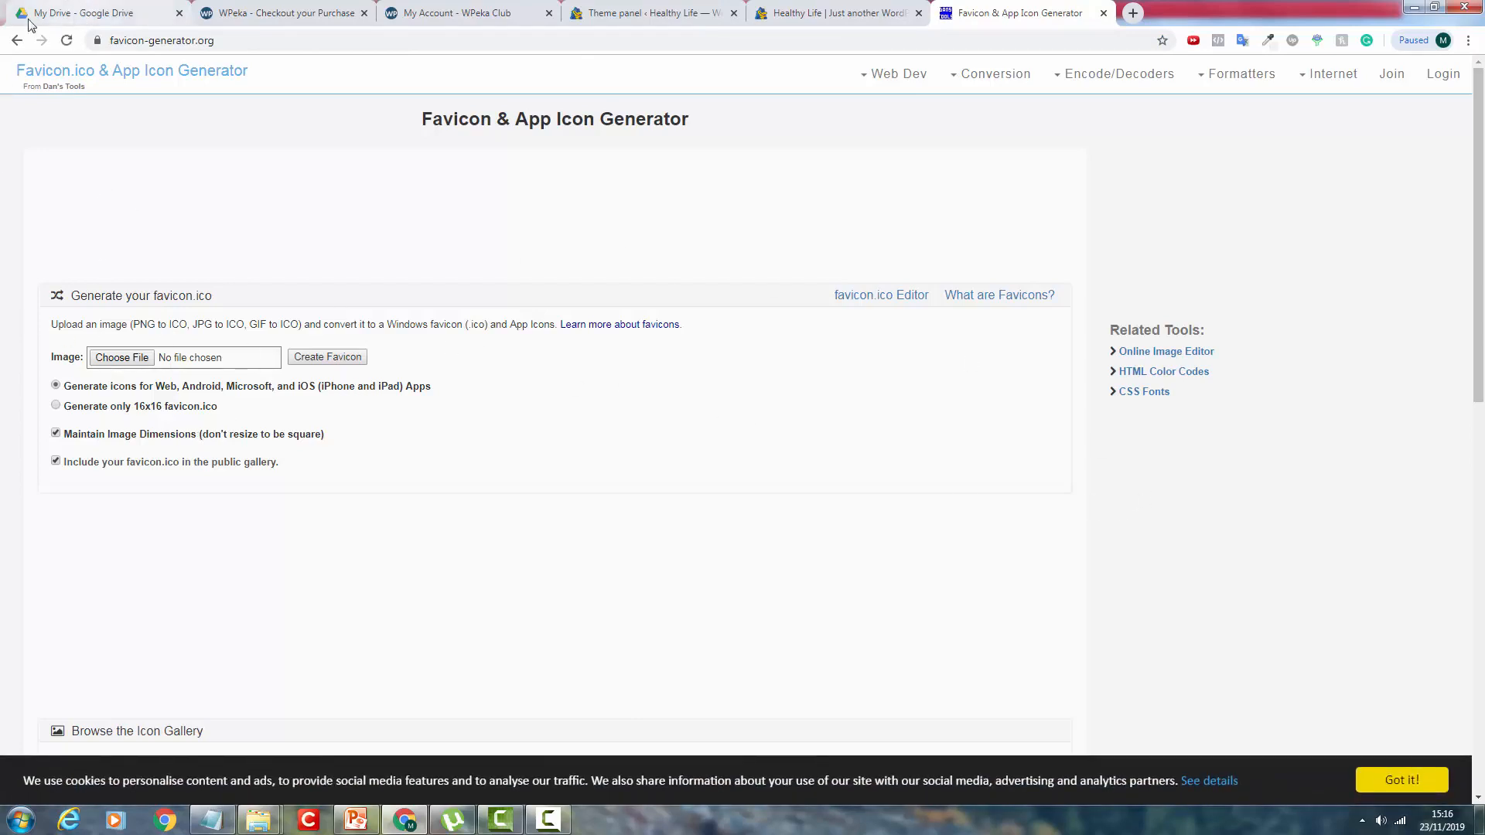
left_click(16, 40)
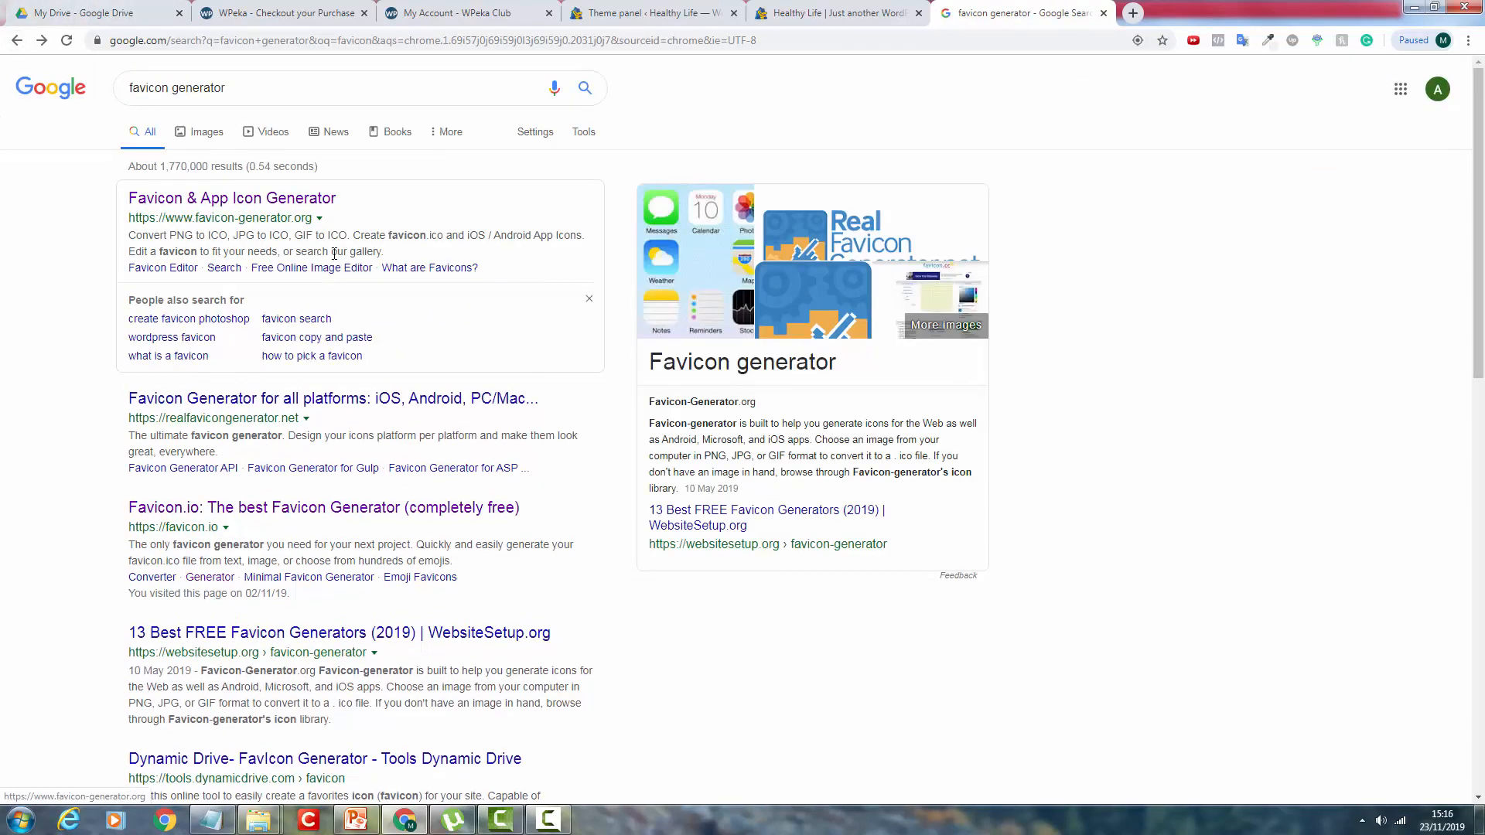
Open Favicon.io from the search results and go to its tool for generating a favicon from text.
left_click(289, 512)
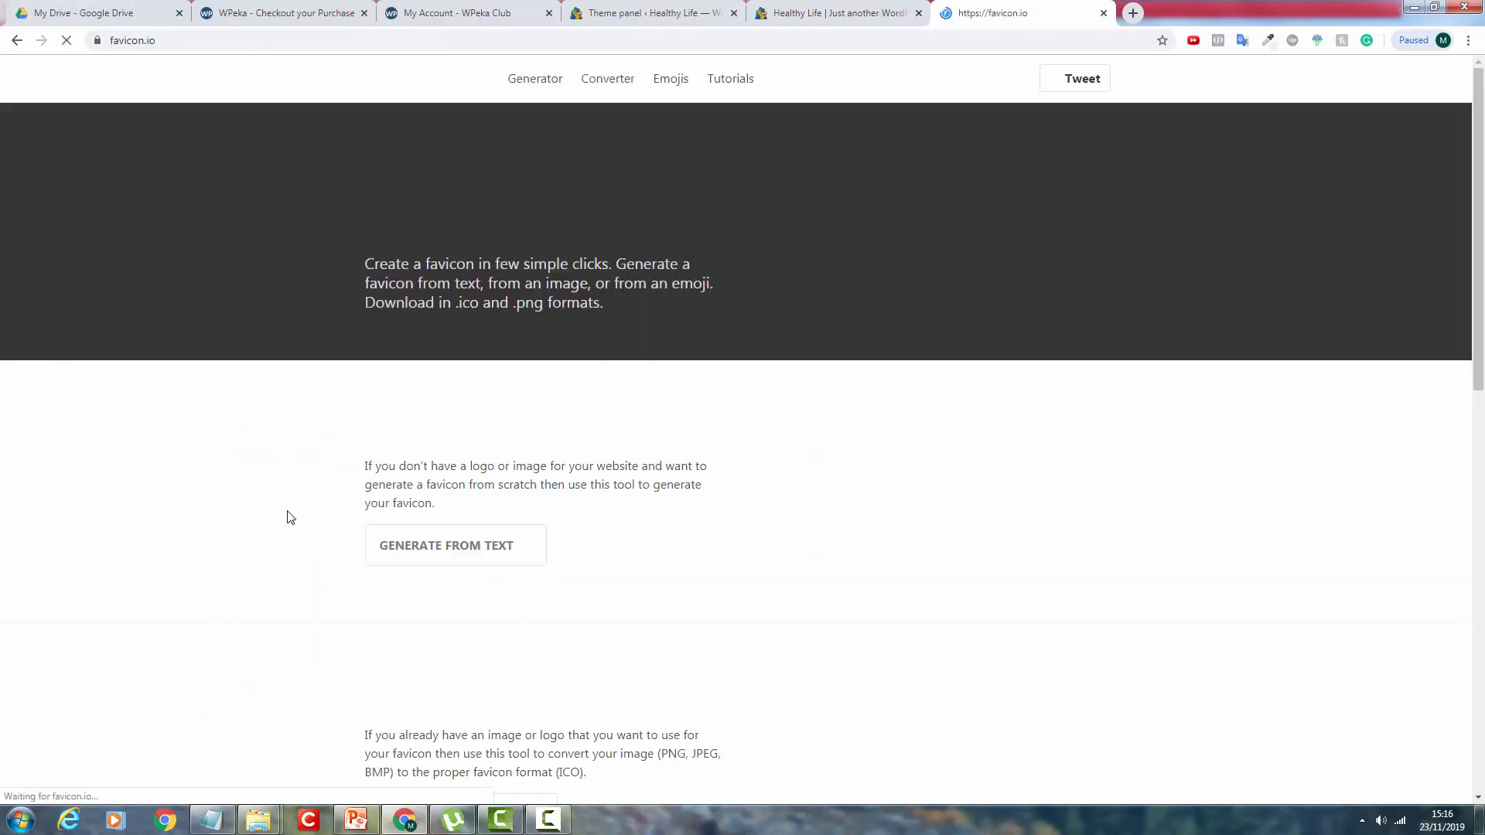
scroll(520, 379, "down", 3)
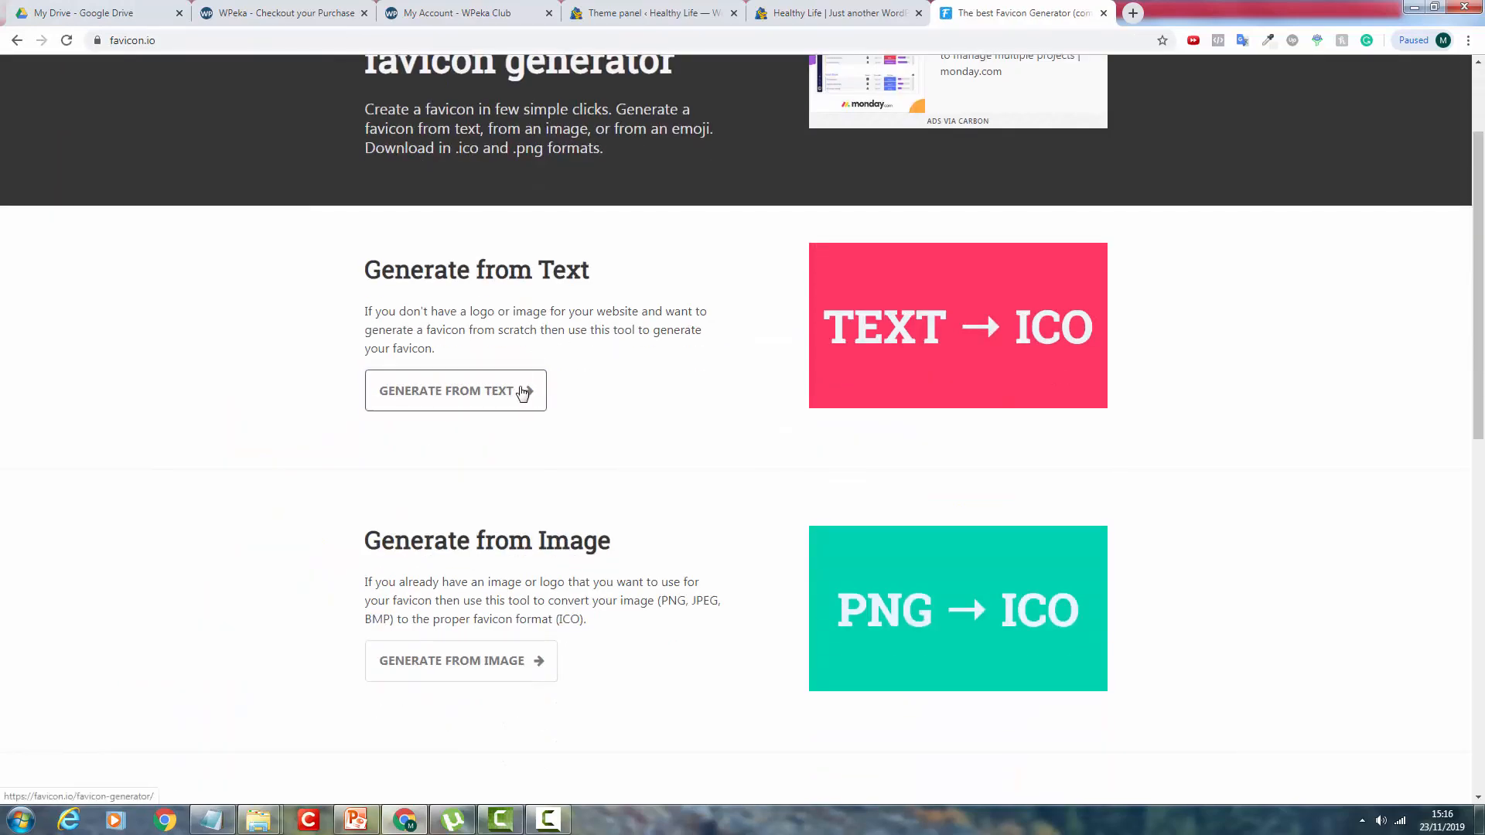
left_click(520, 380)
scroll(487, 421, "down", 2)
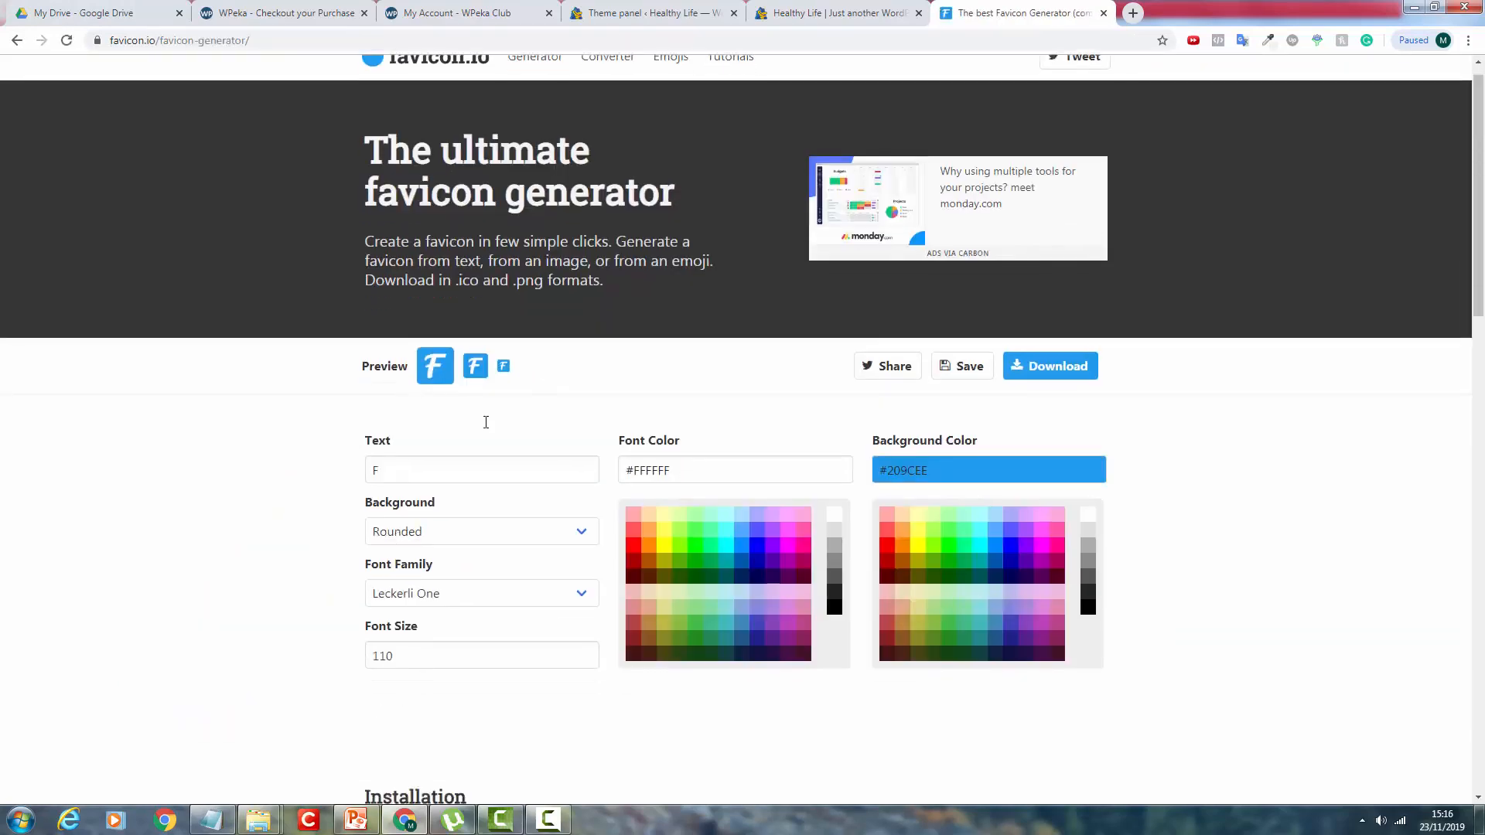
Set the favicon text to LRH and its font family to Lato.
double_click(481, 346)
type("LRH")
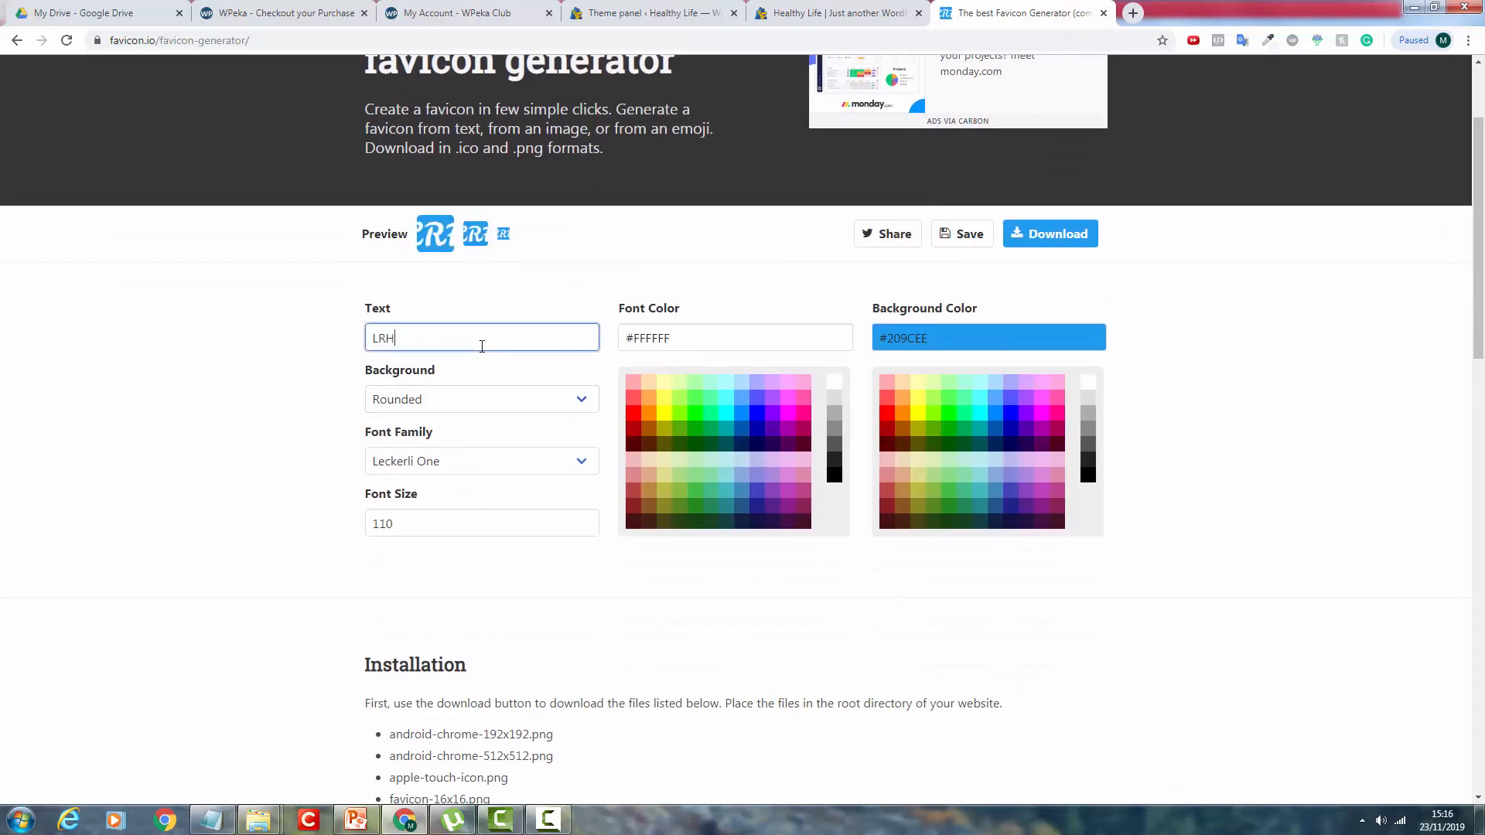
key("ctrl+a")
left_click(475, 402)
left_click(289, 428)
left_click(372, 464)
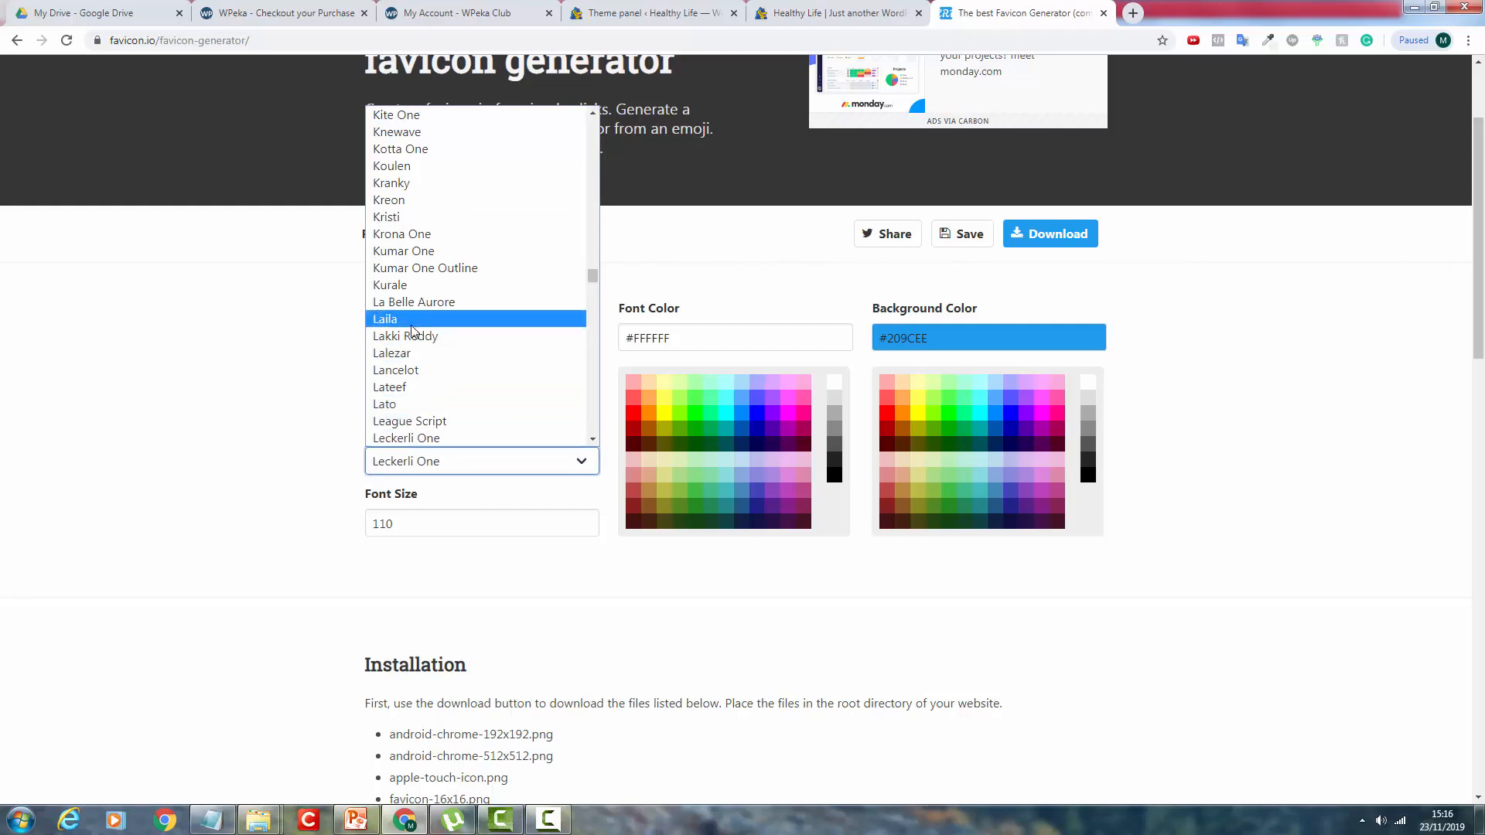
left_click(421, 404)
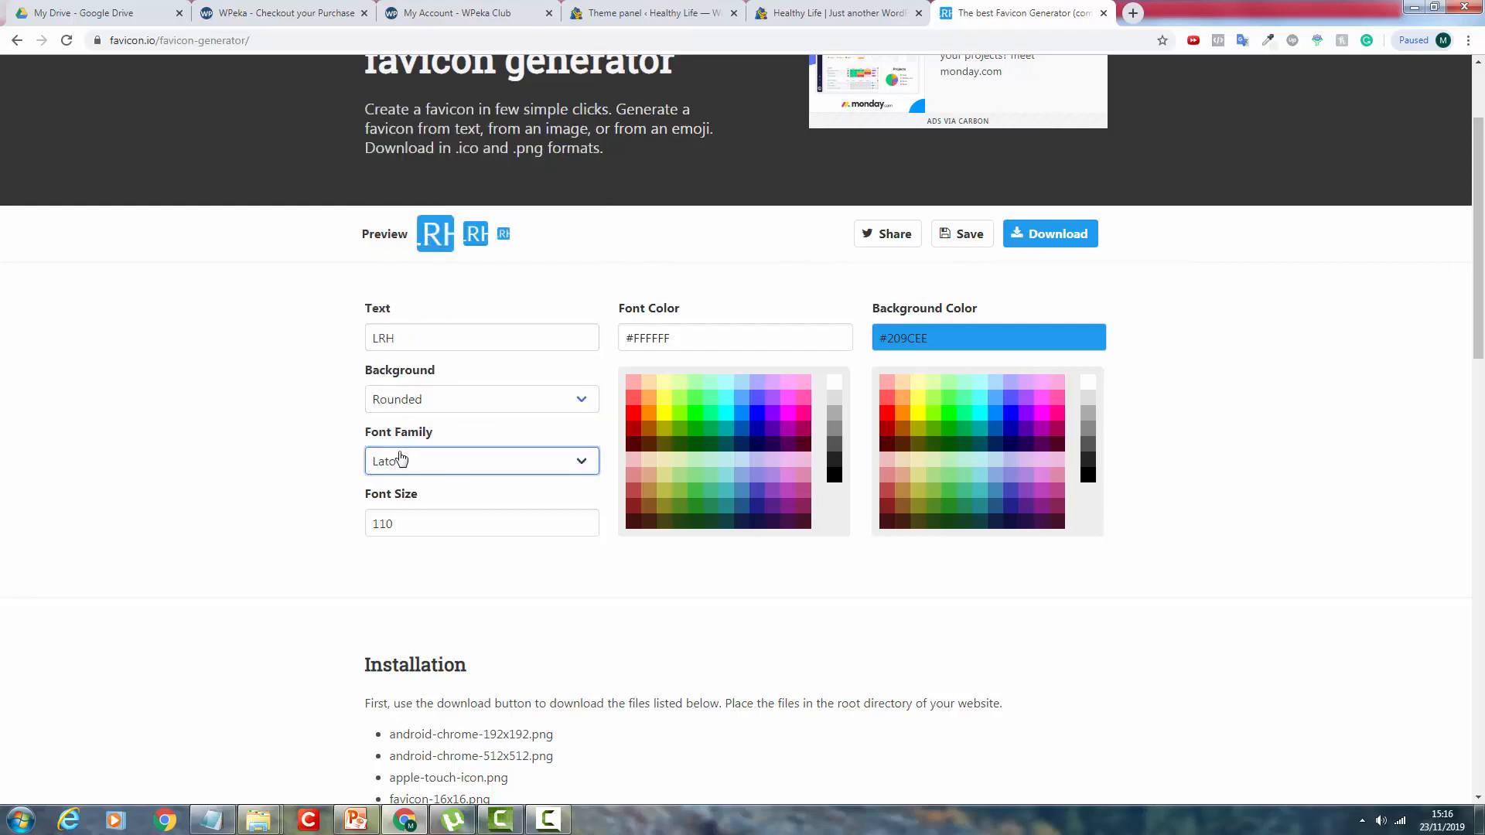
Set the favicon's font size to 50 and its background shape to Circle.
key("Tab")
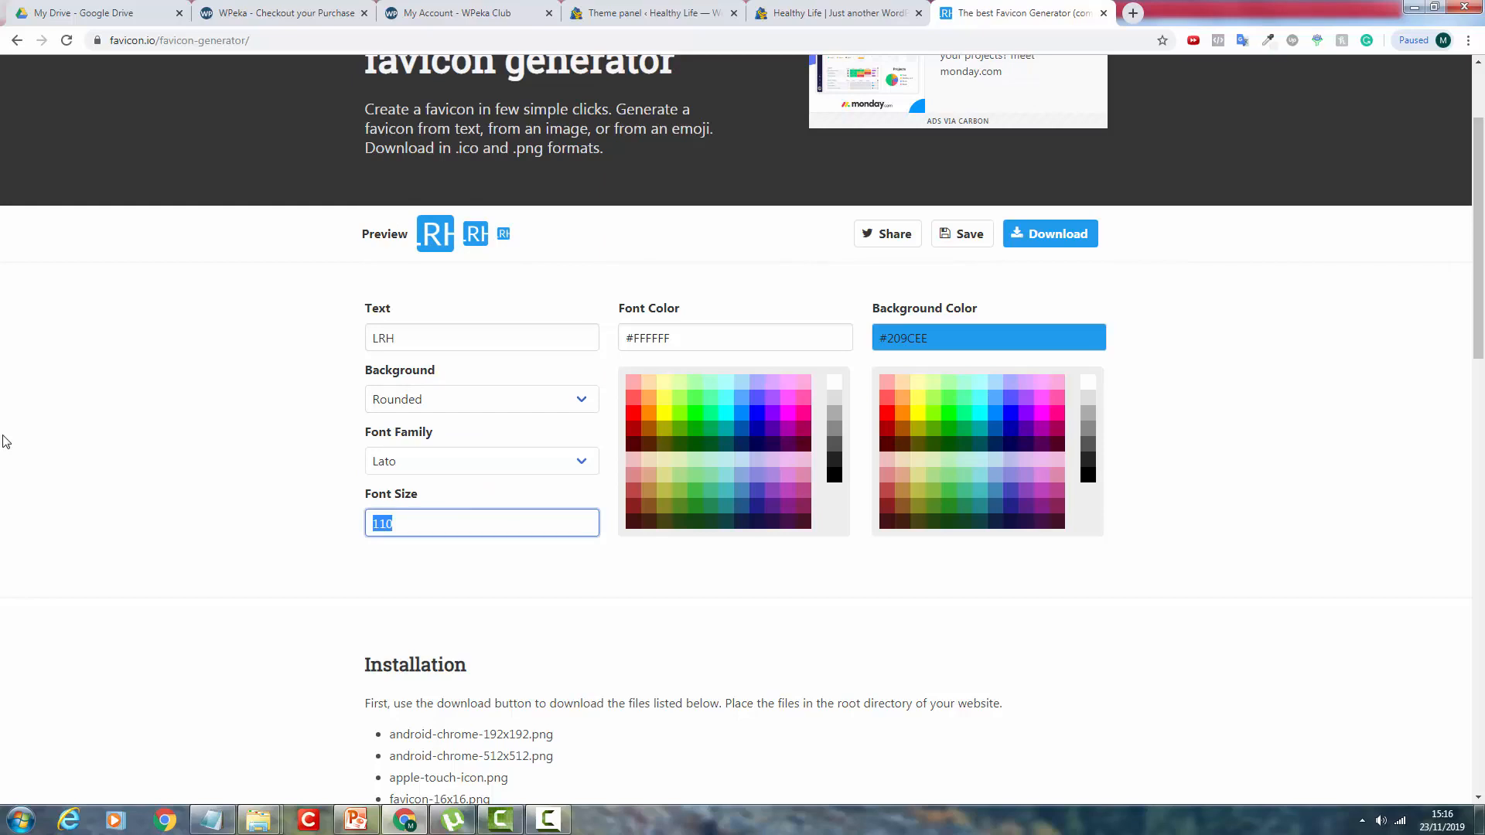
type("20")
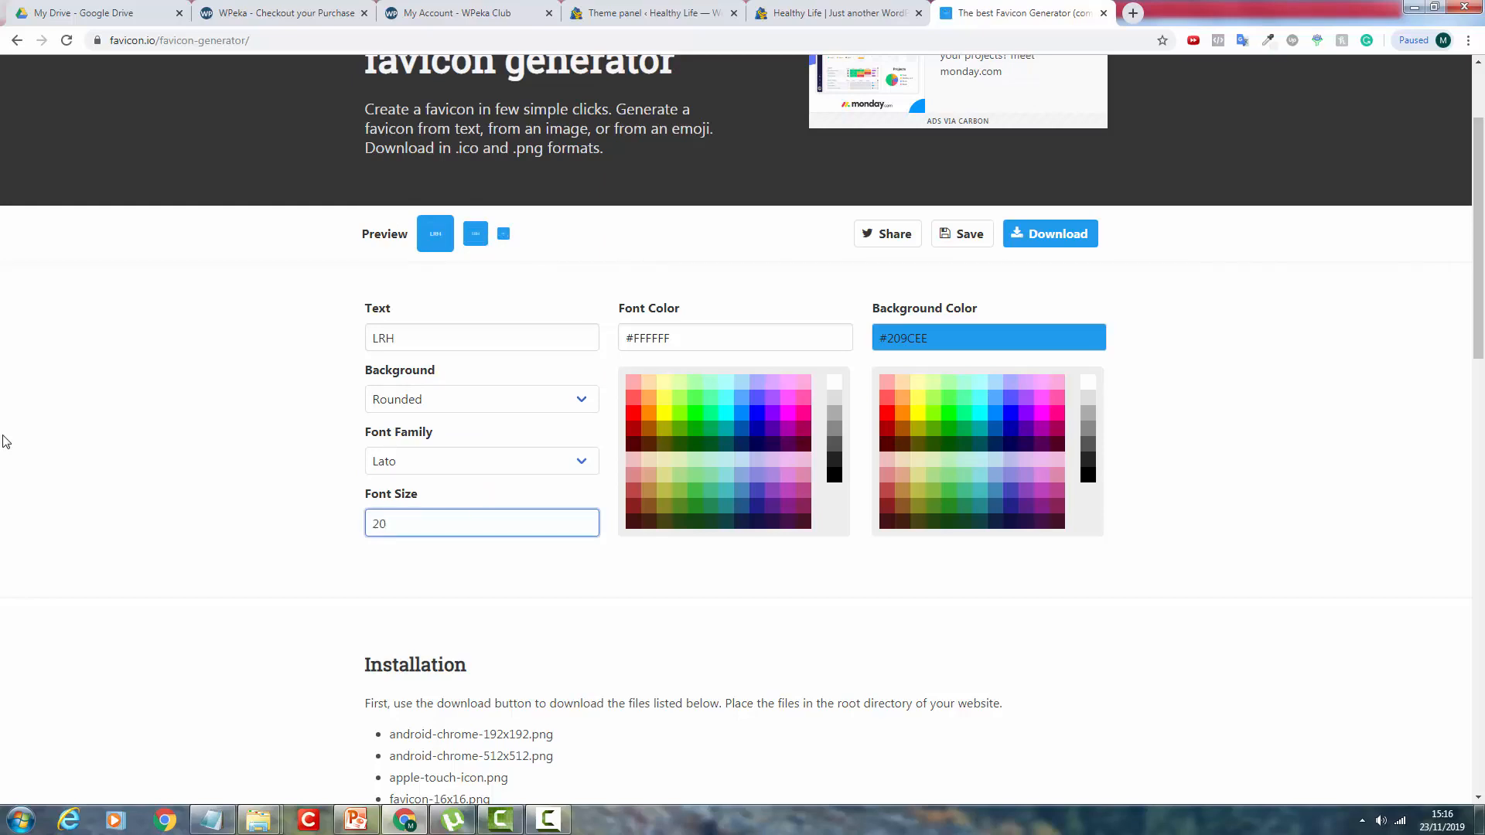
type("50")
left_click(465, 397)
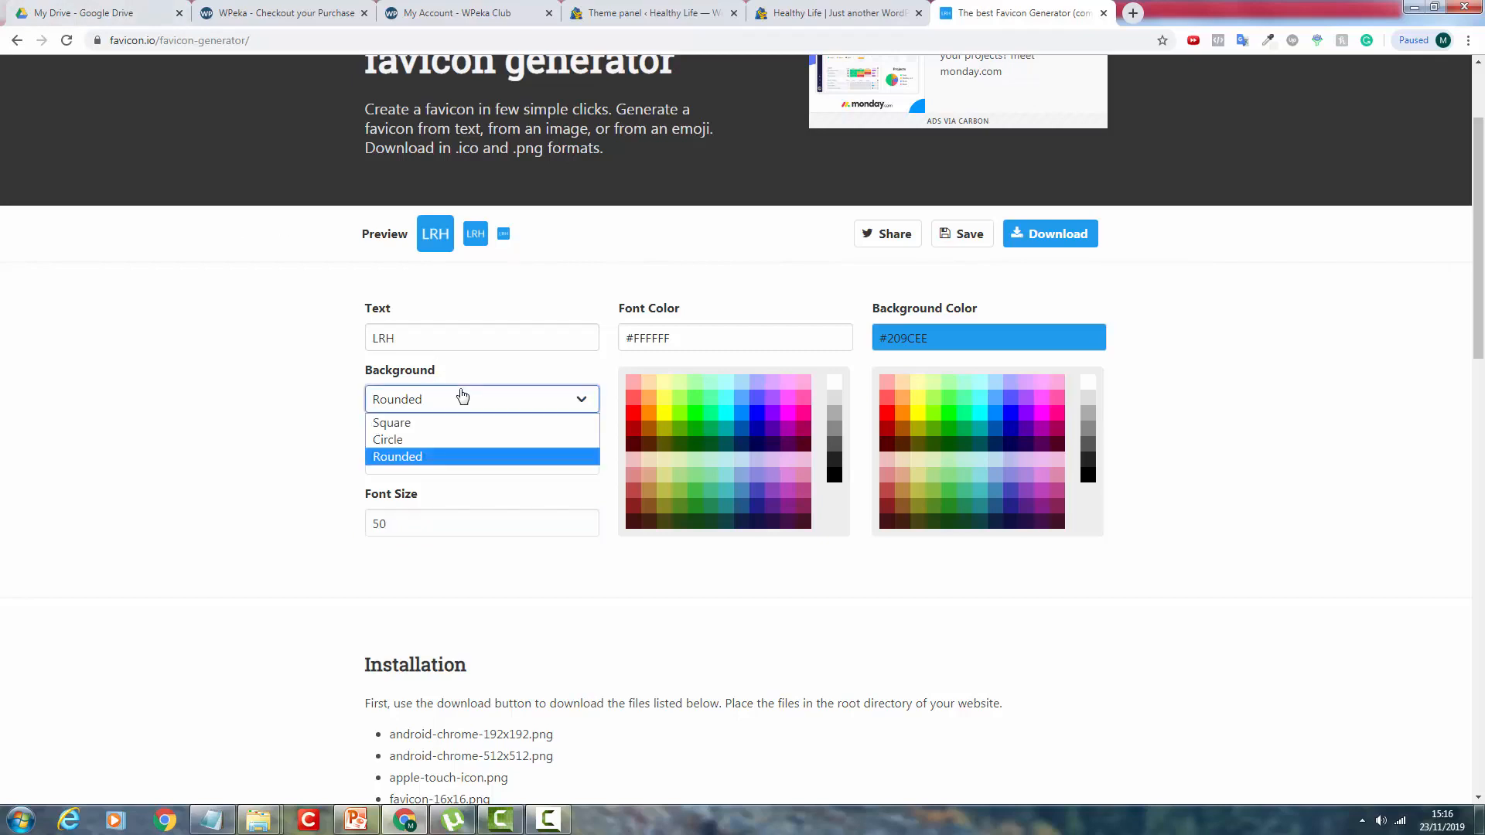
left_click(434, 440)
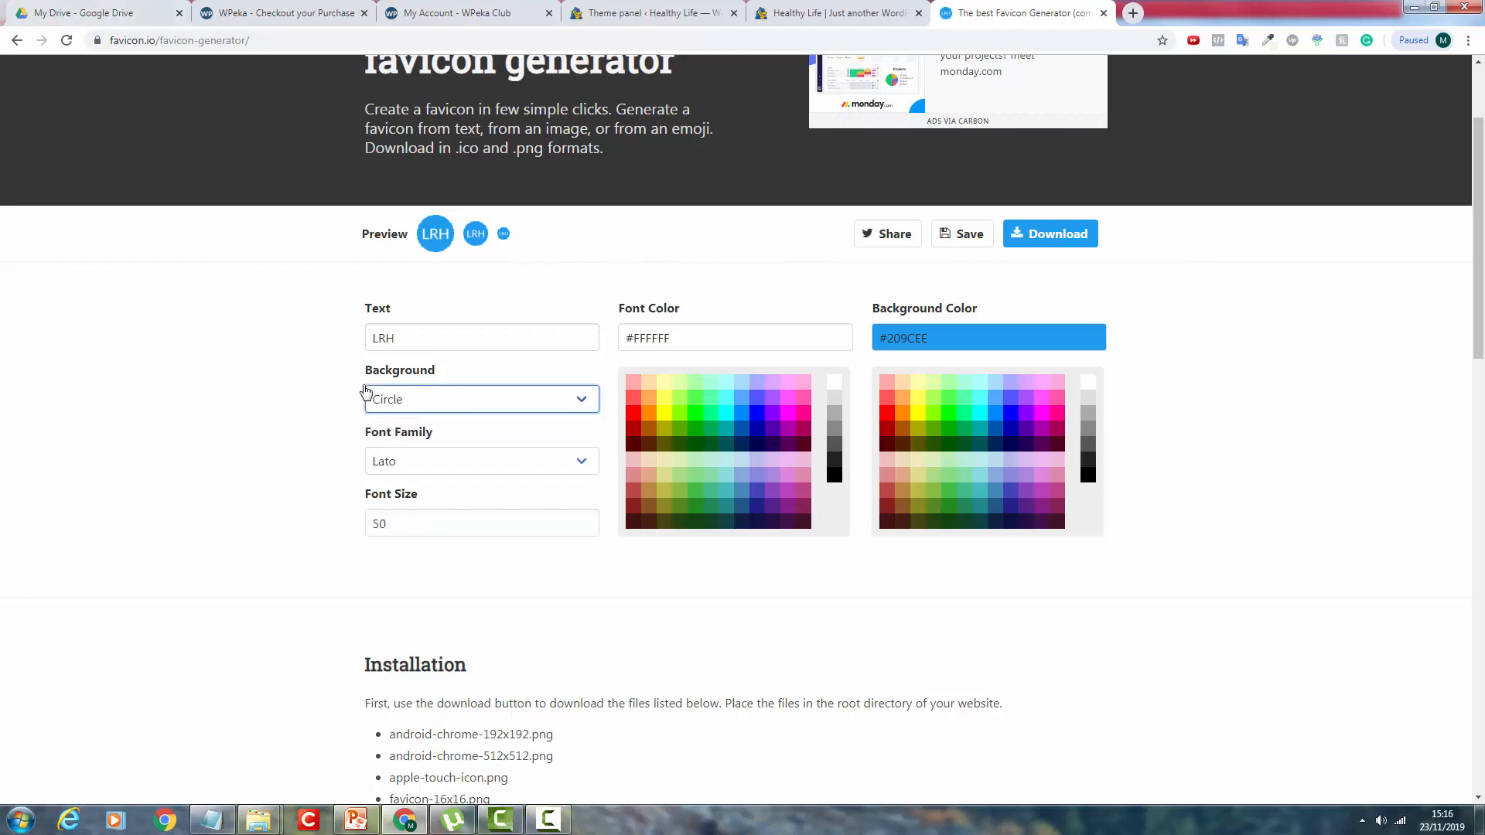
Set the favicon's font color to white #FFF and its background color to pink #F5F.
left_click(789, 415)
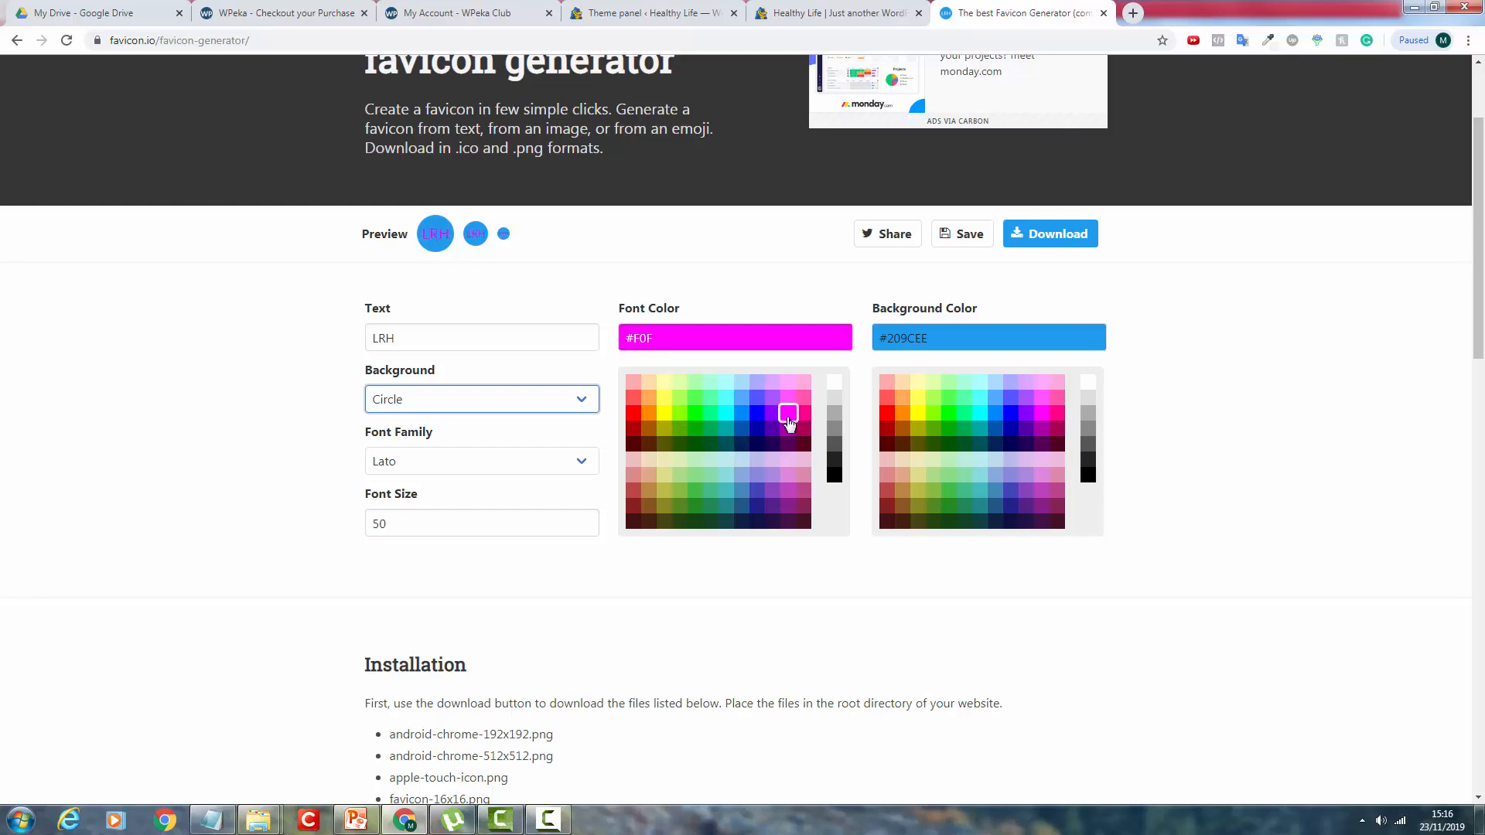
left_click(834, 383)
left_click(1042, 414)
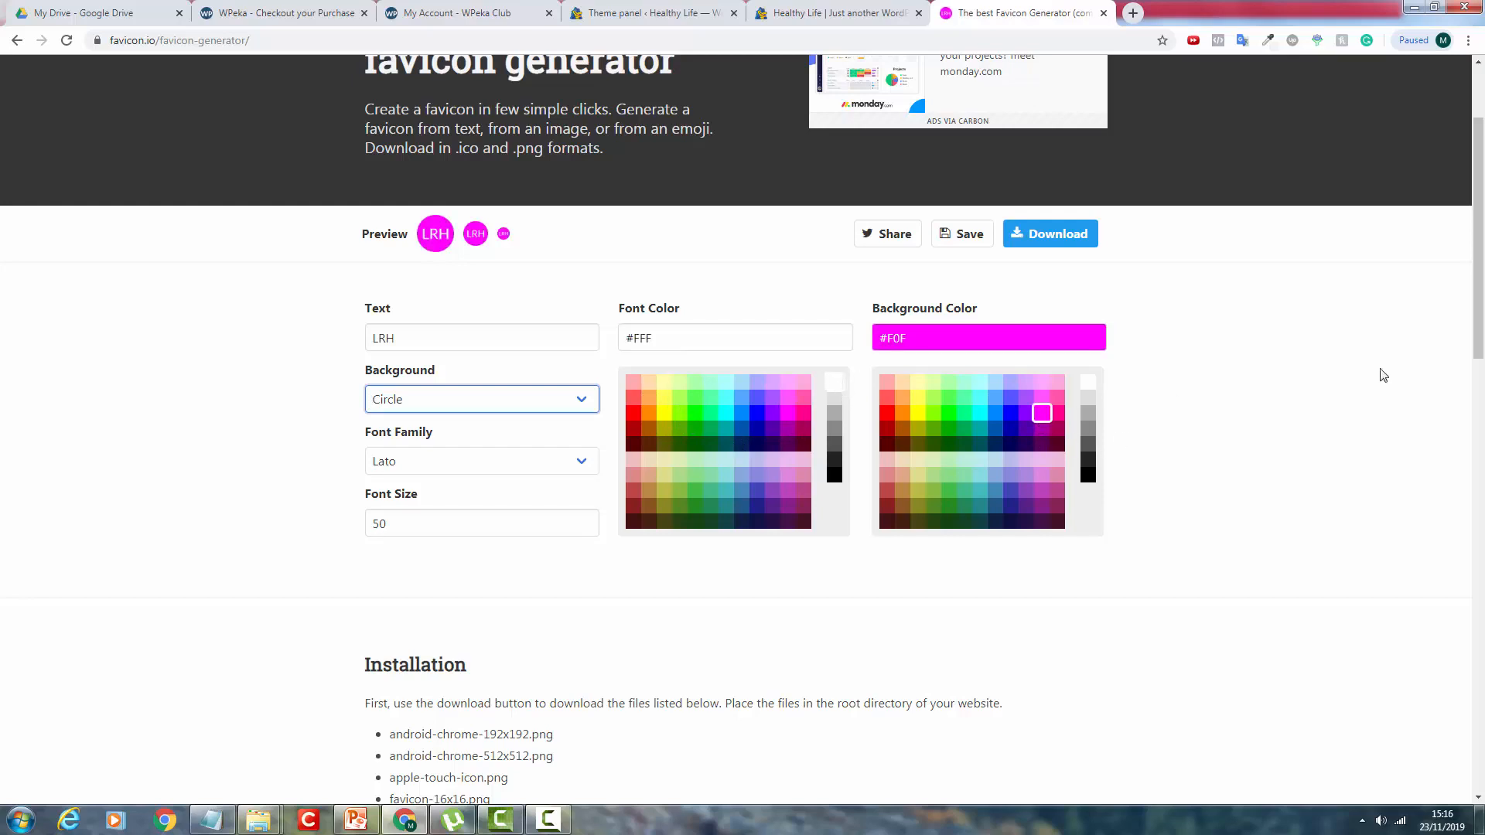
left_click(1214, 324)
left_click(1040, 398)
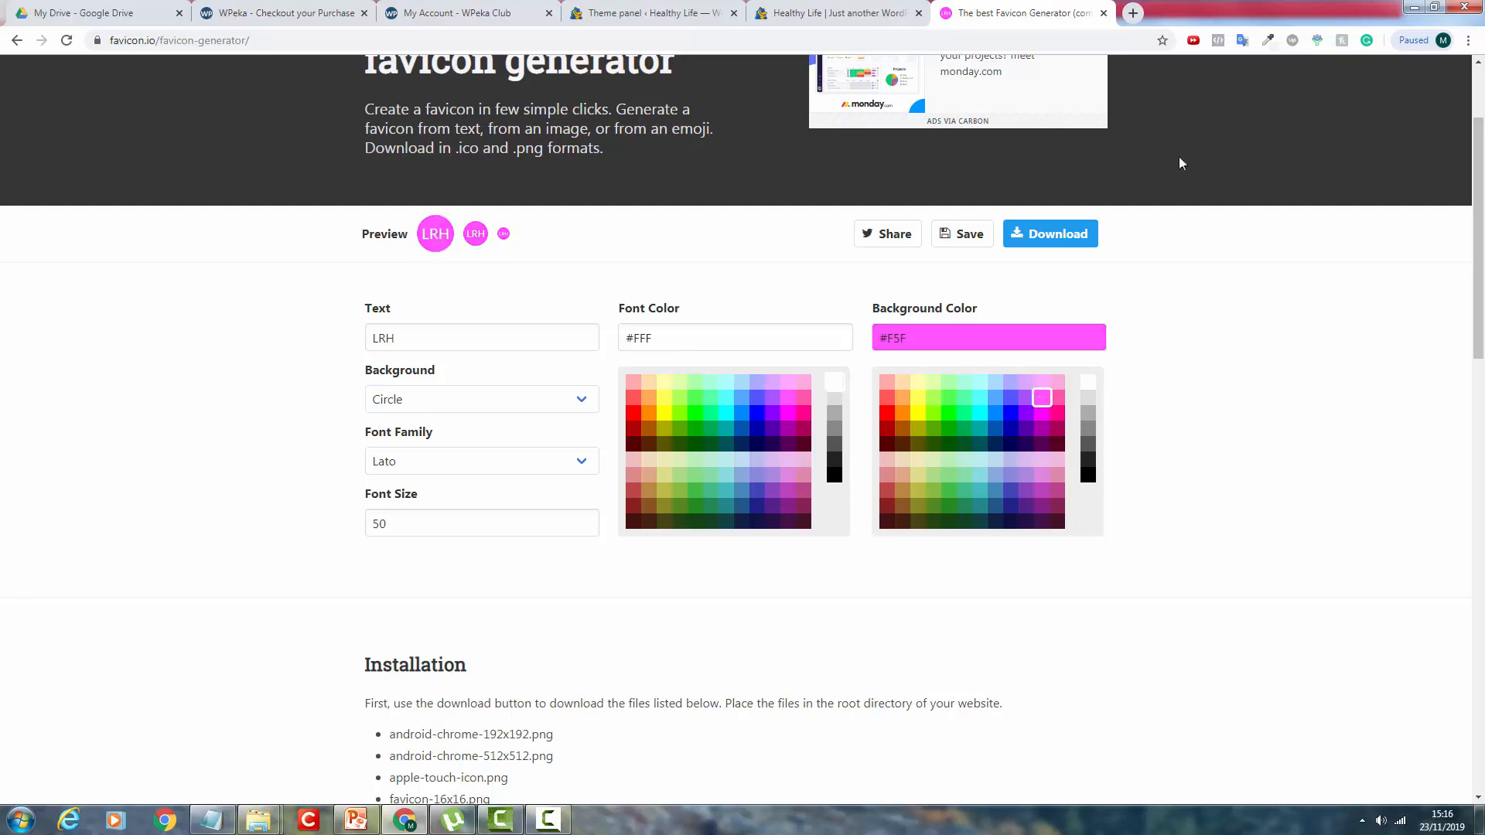
Check the favicon size requirement in the theme panel again and close the favicon generator.
scroll(818, 92, "up", 2)
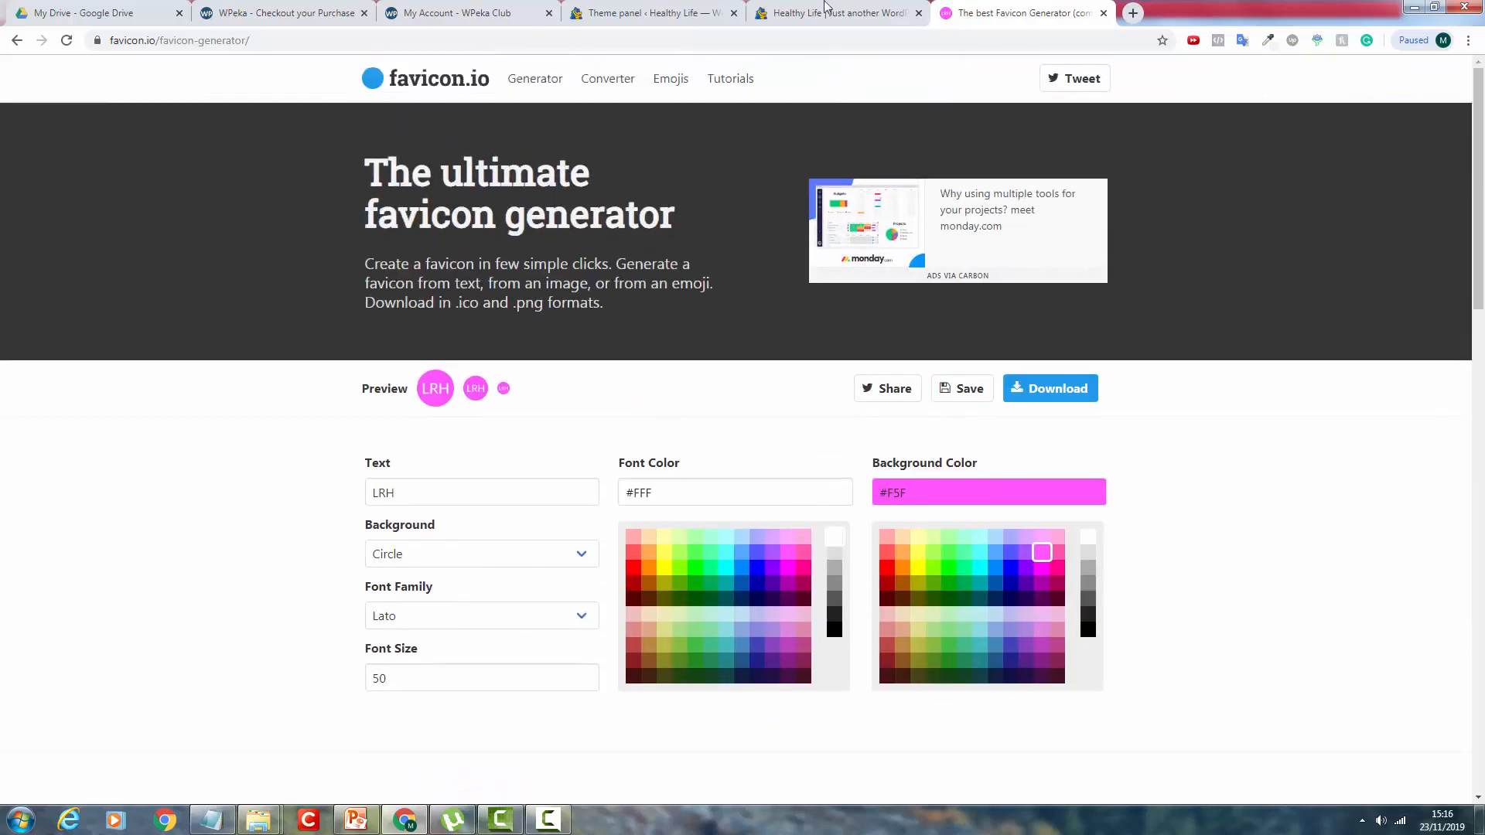
left_click(831, 12)
left_click(643, 12)
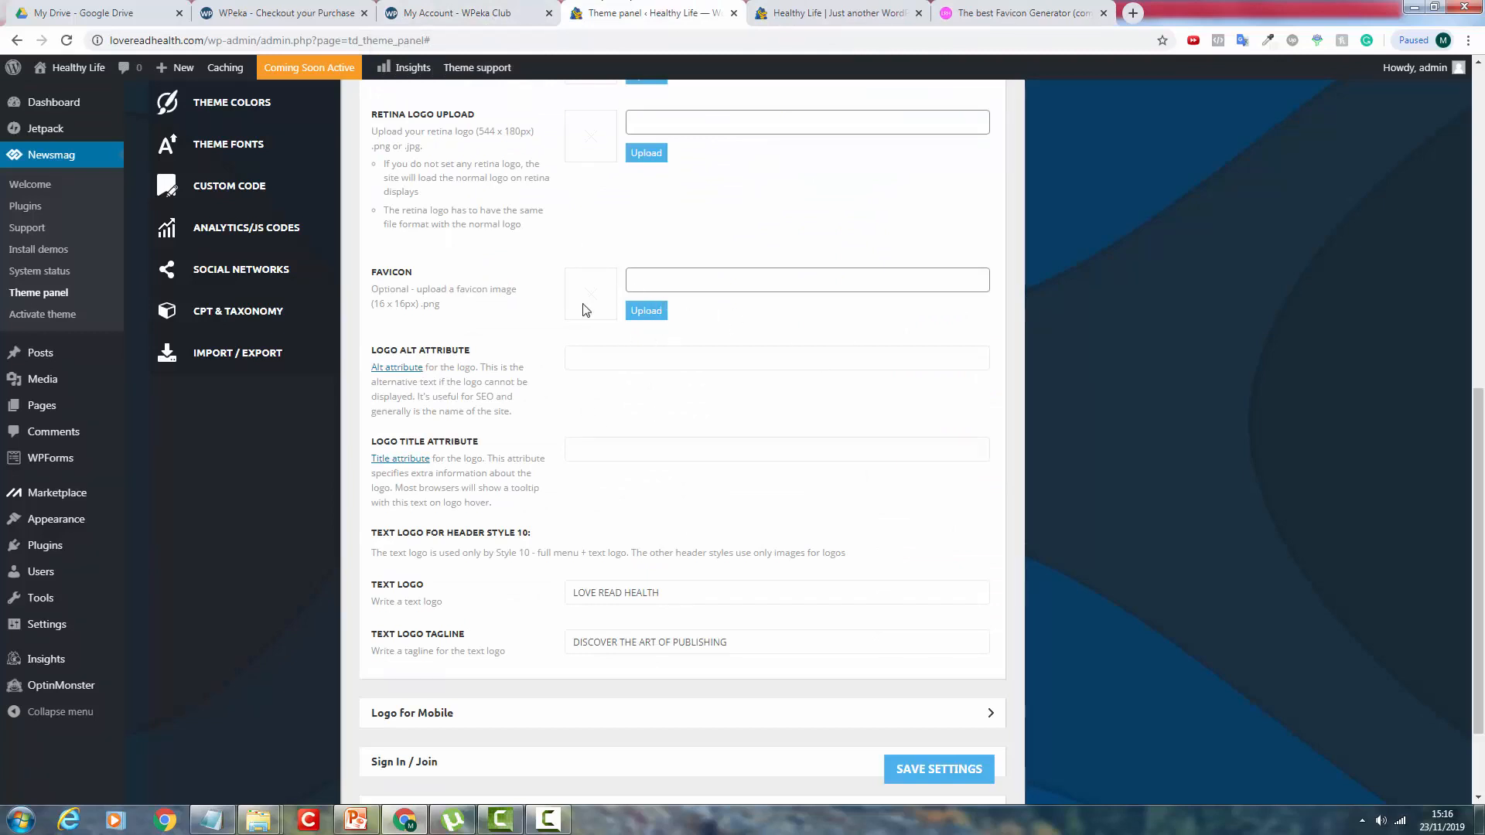
left_click_drag(418, 303, 374, 304)
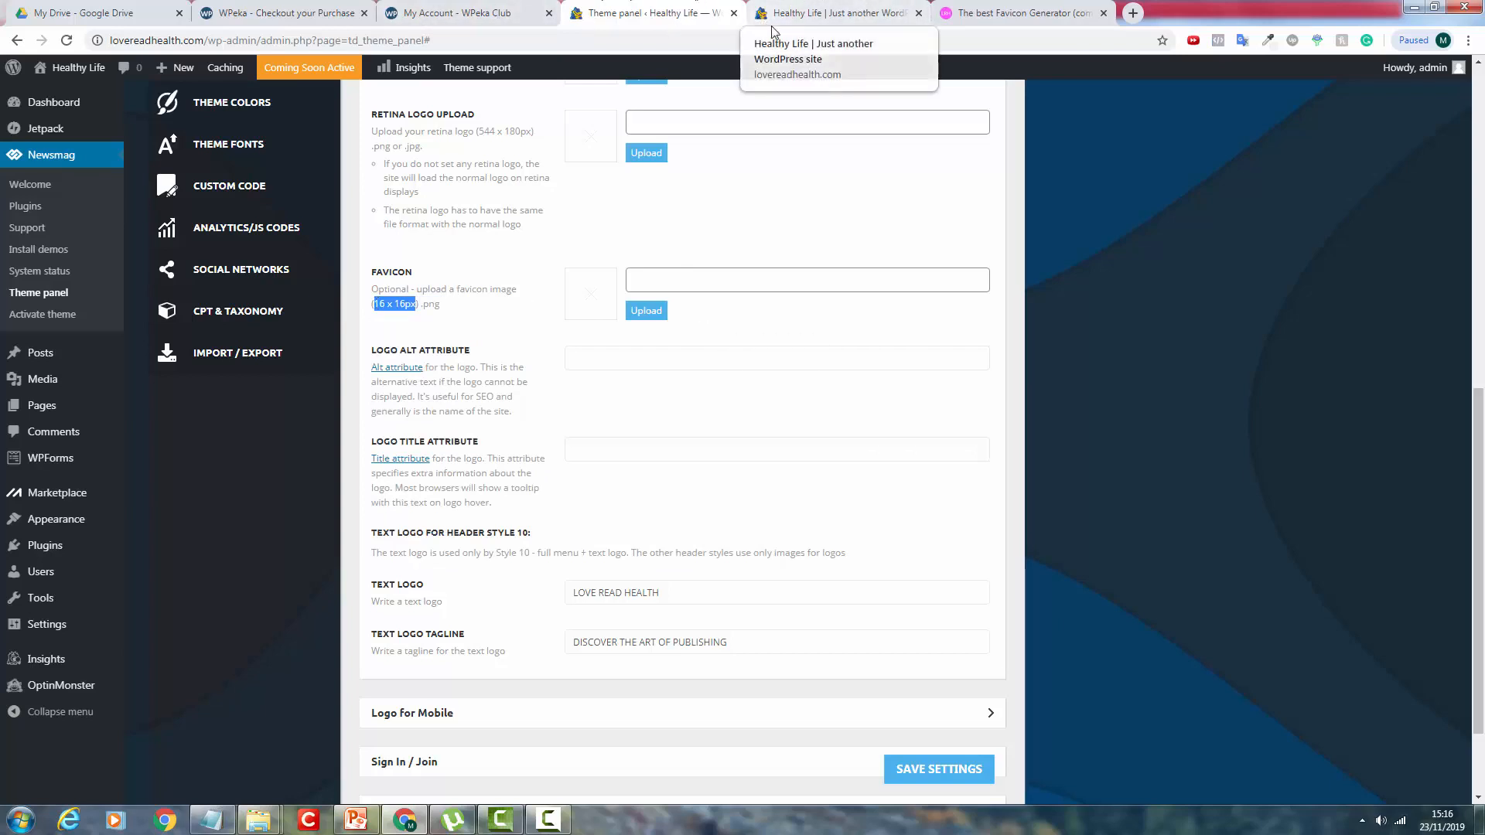
left_click(1104, 14)
Collapse the Logo & Favicon section and review the mobile logo upload options under Logo for Mobile.
scroll(728, 401, "down", 2)
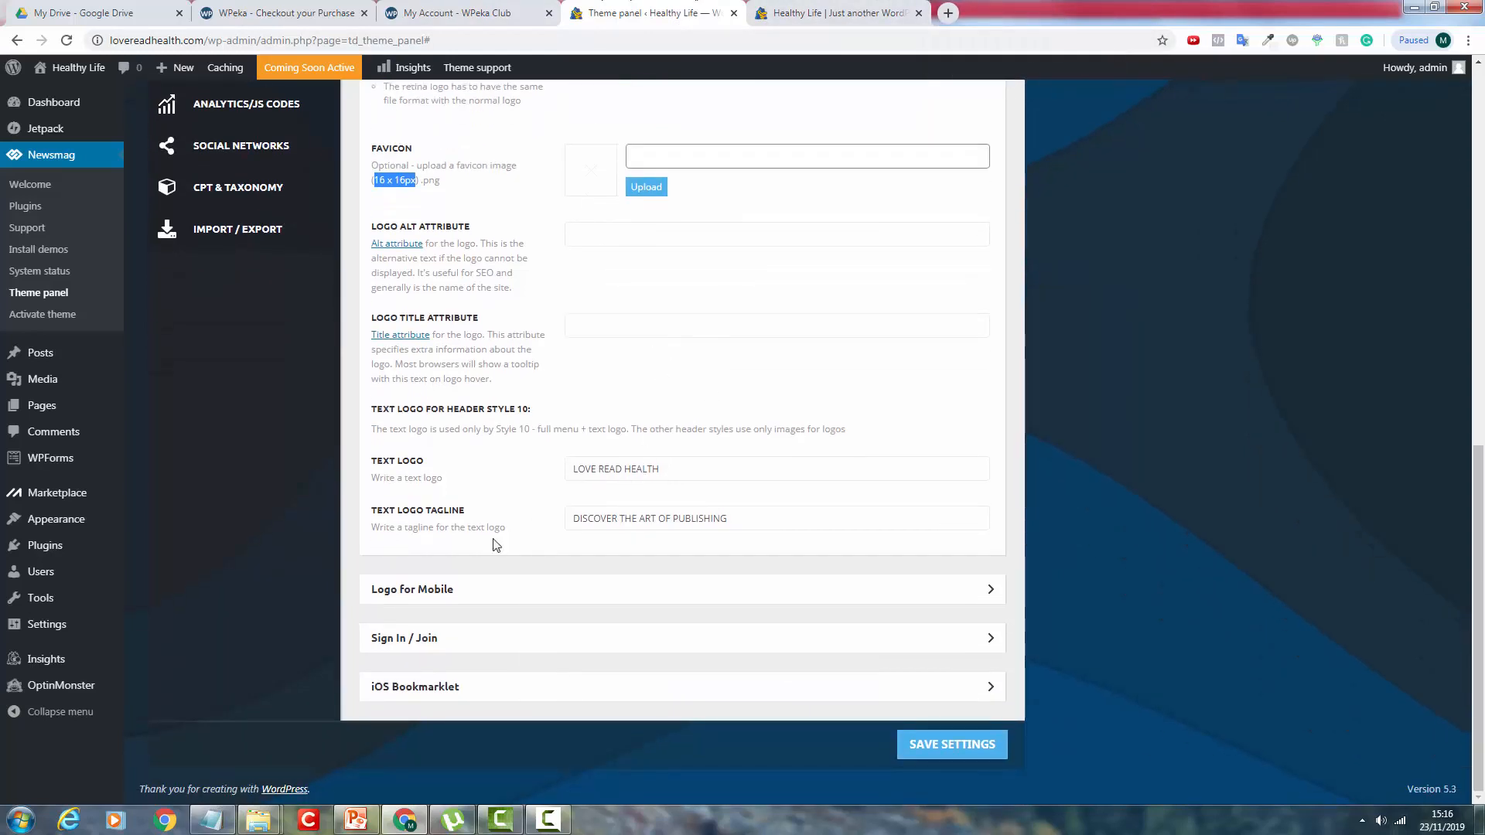
scroll(584, 467, "up", 5)
left_click(477, 275)
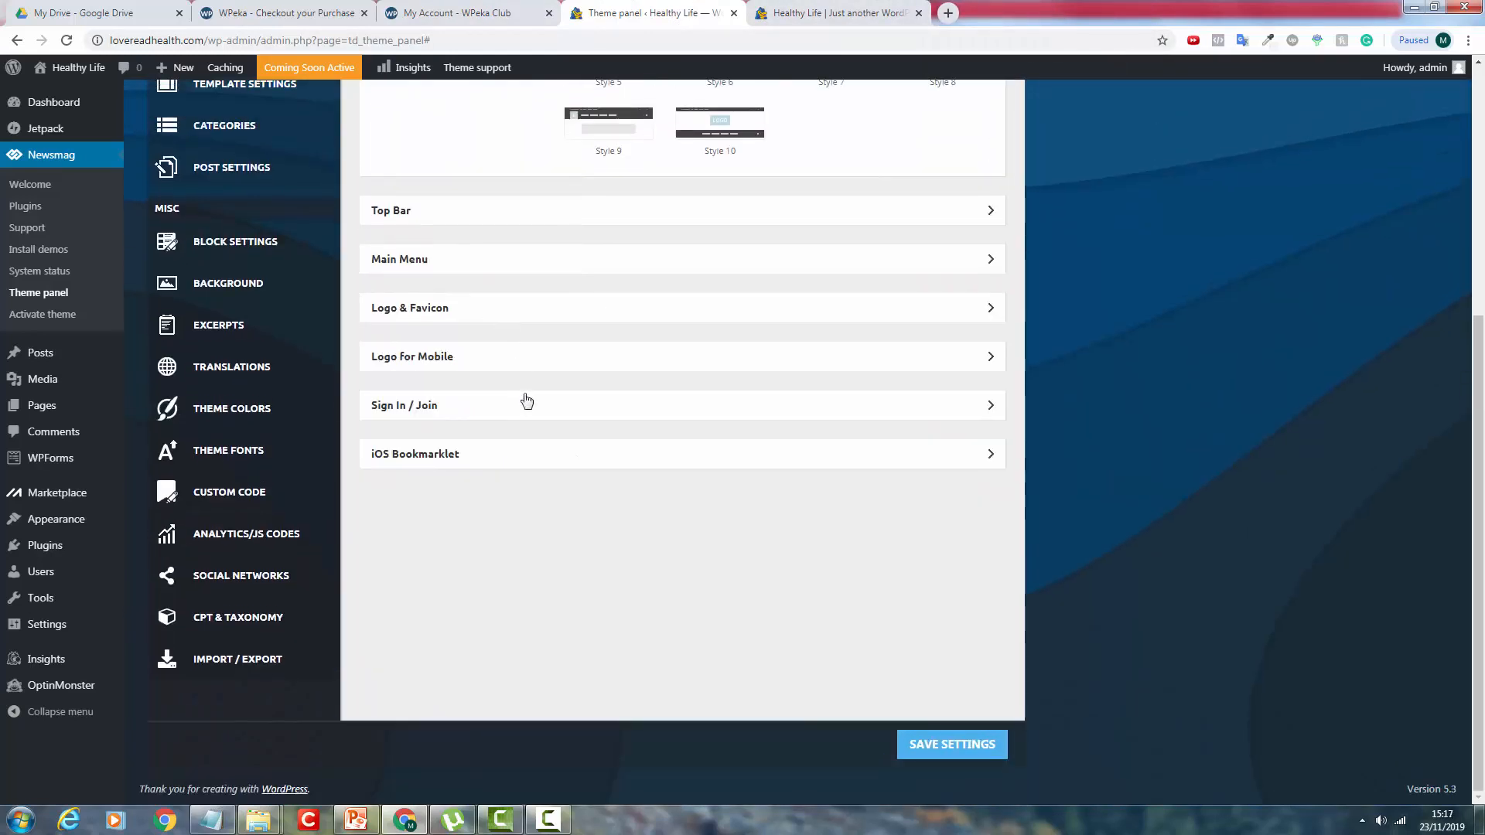
left_click(514, 358)
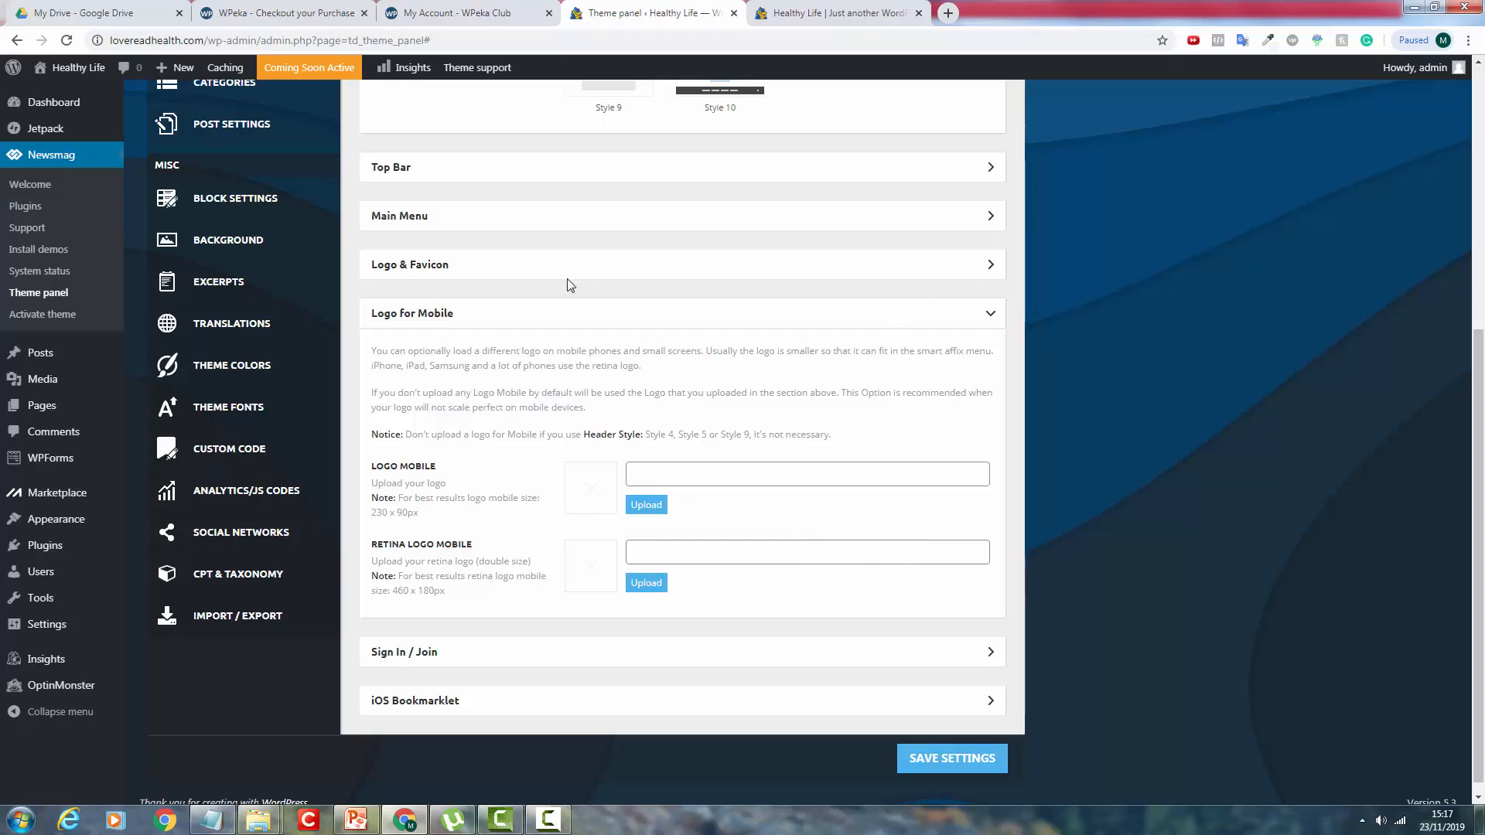
left_click(541, 267)
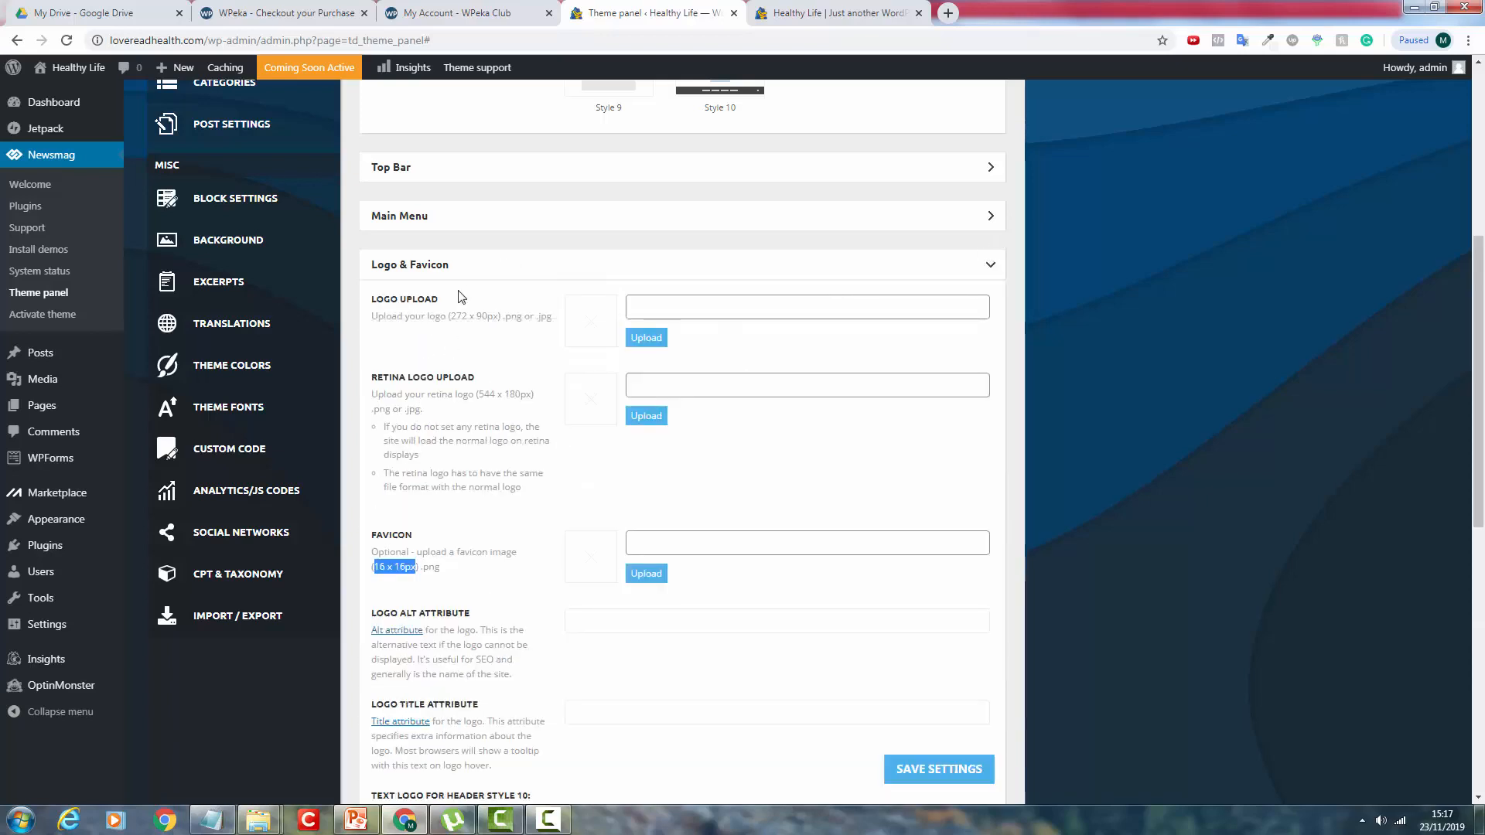
left_click(497, 271)
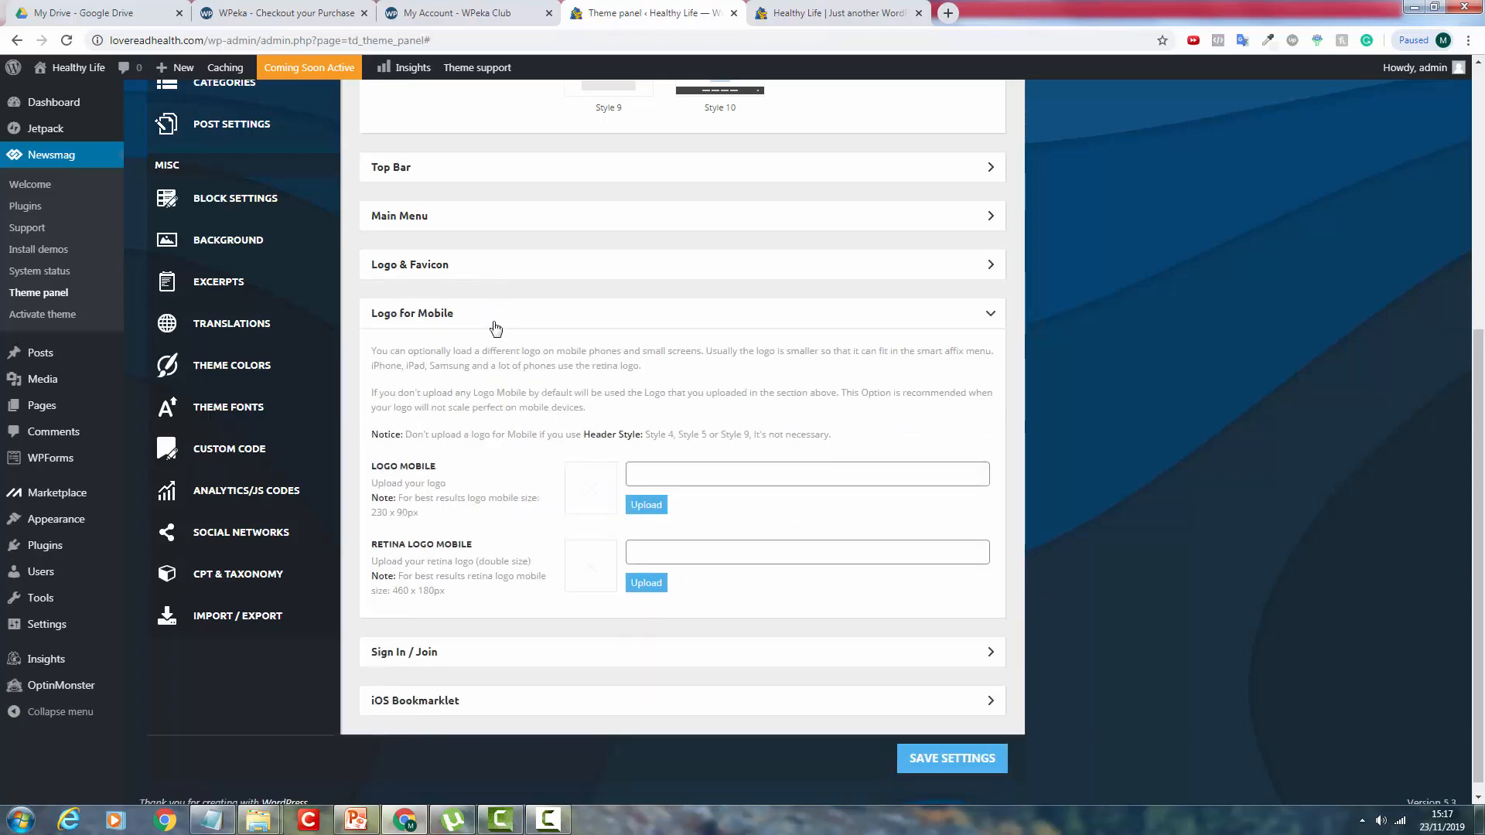
Open the theme panel's Footer section, try the Style 5 footer template and set the template back to Style 1.
left_click(496, 325)
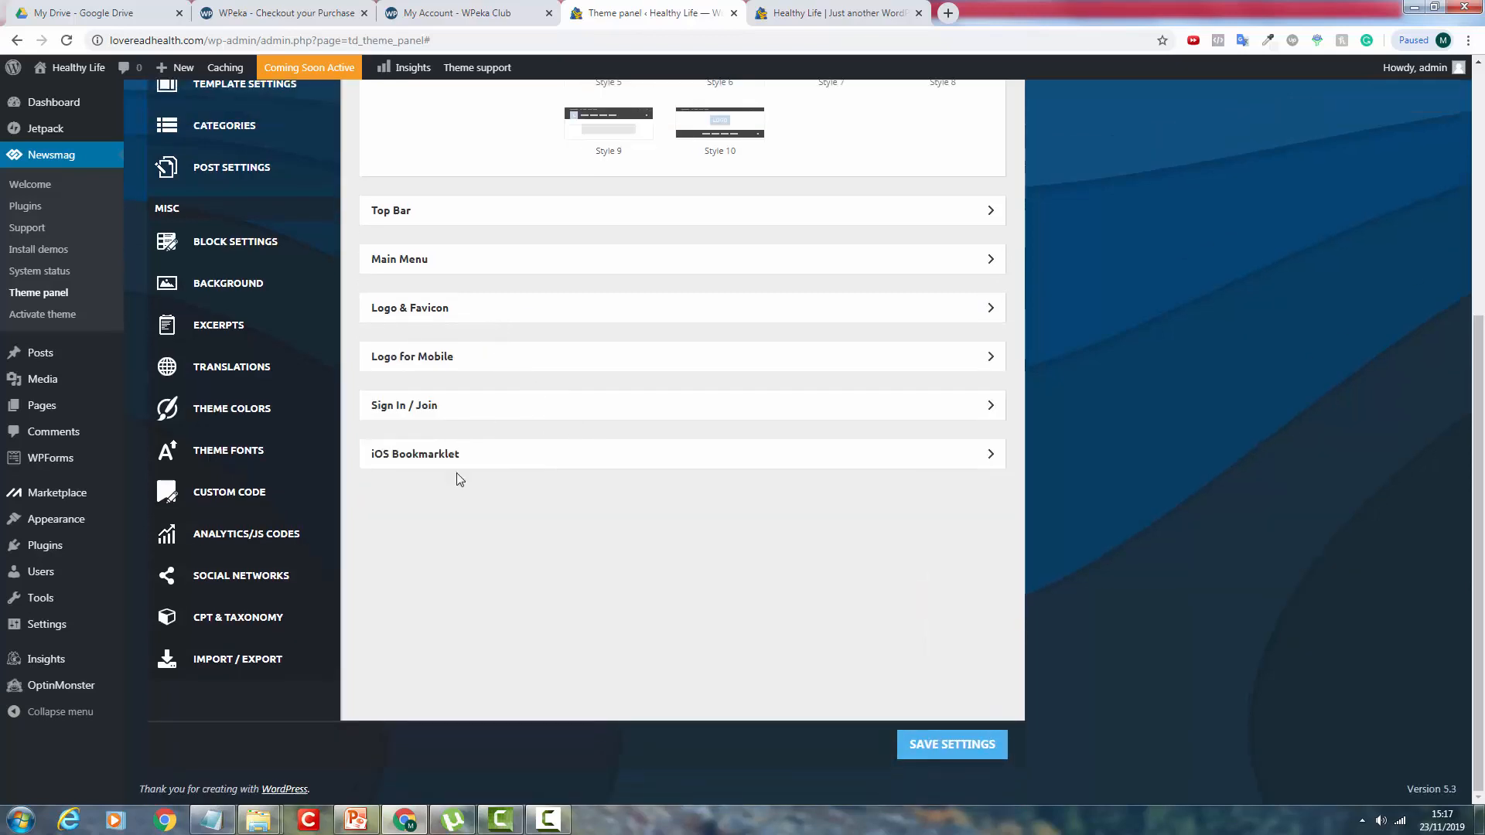
scroll(399, 488, "up", 5)
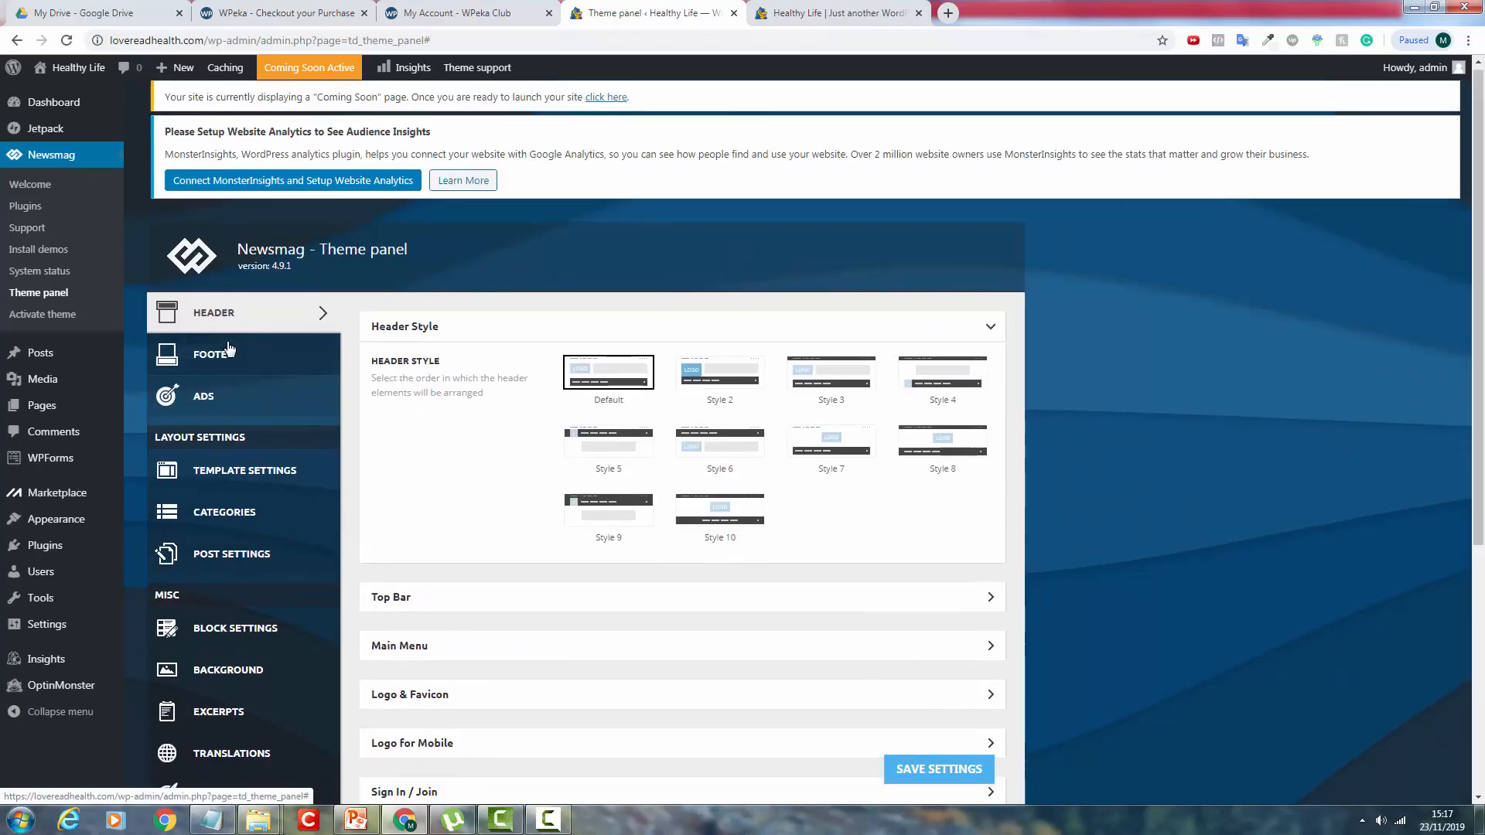
left_click(228, 352)
scroll(353, 364, "down", 2)
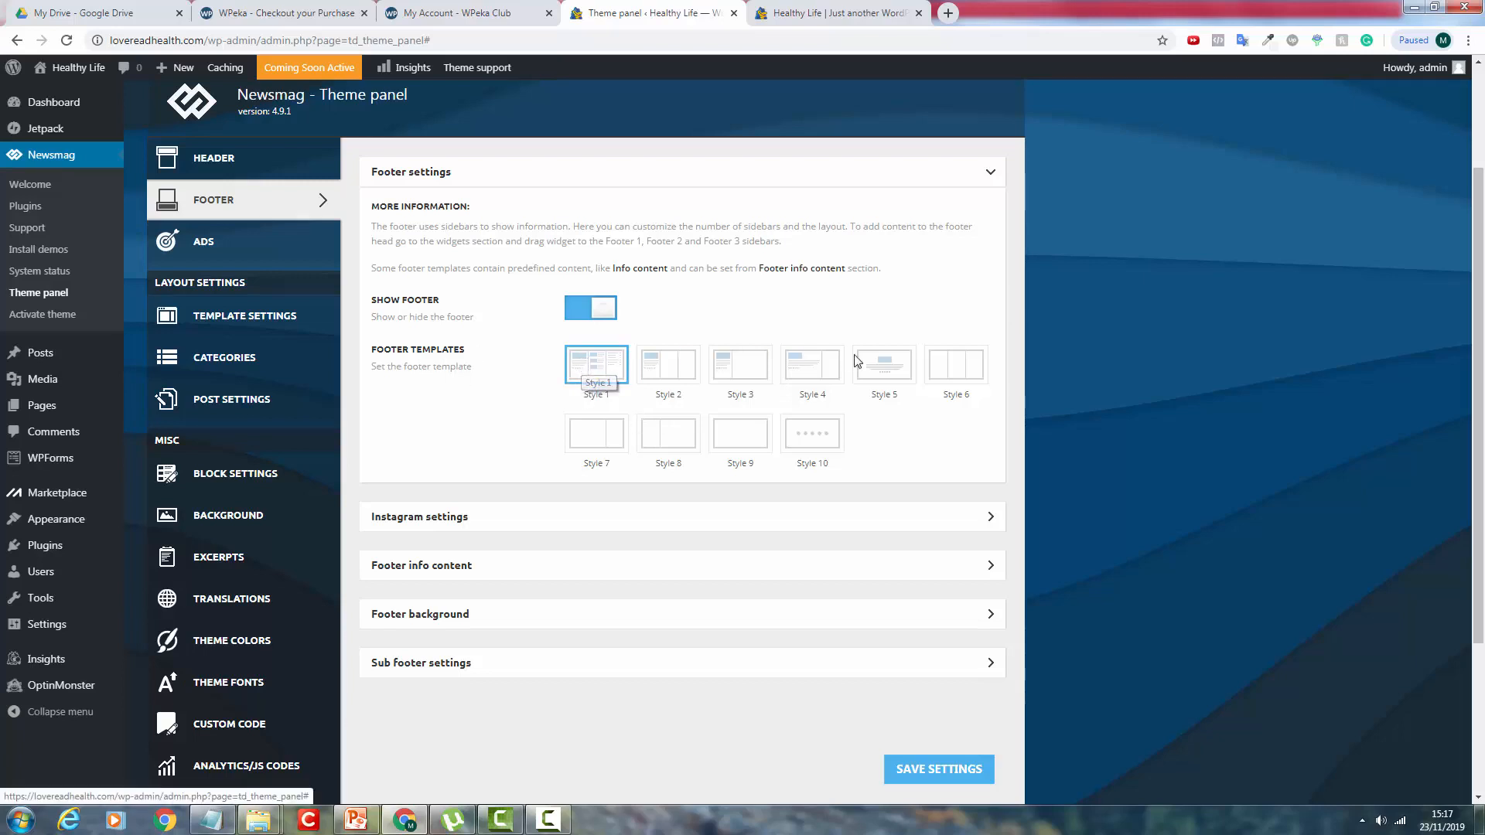
left_click(885, 379)
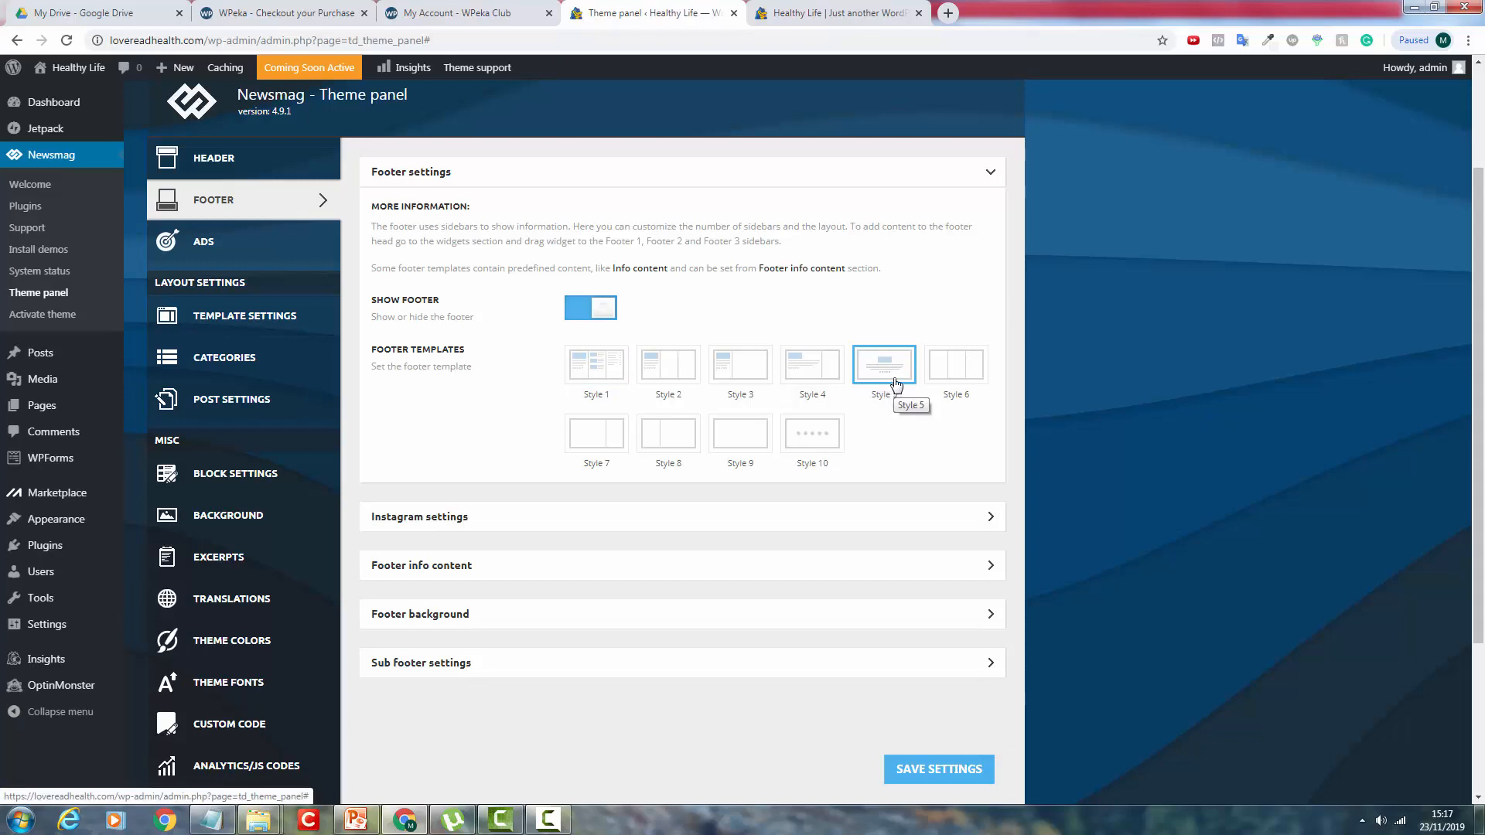
left_click(624, 363)
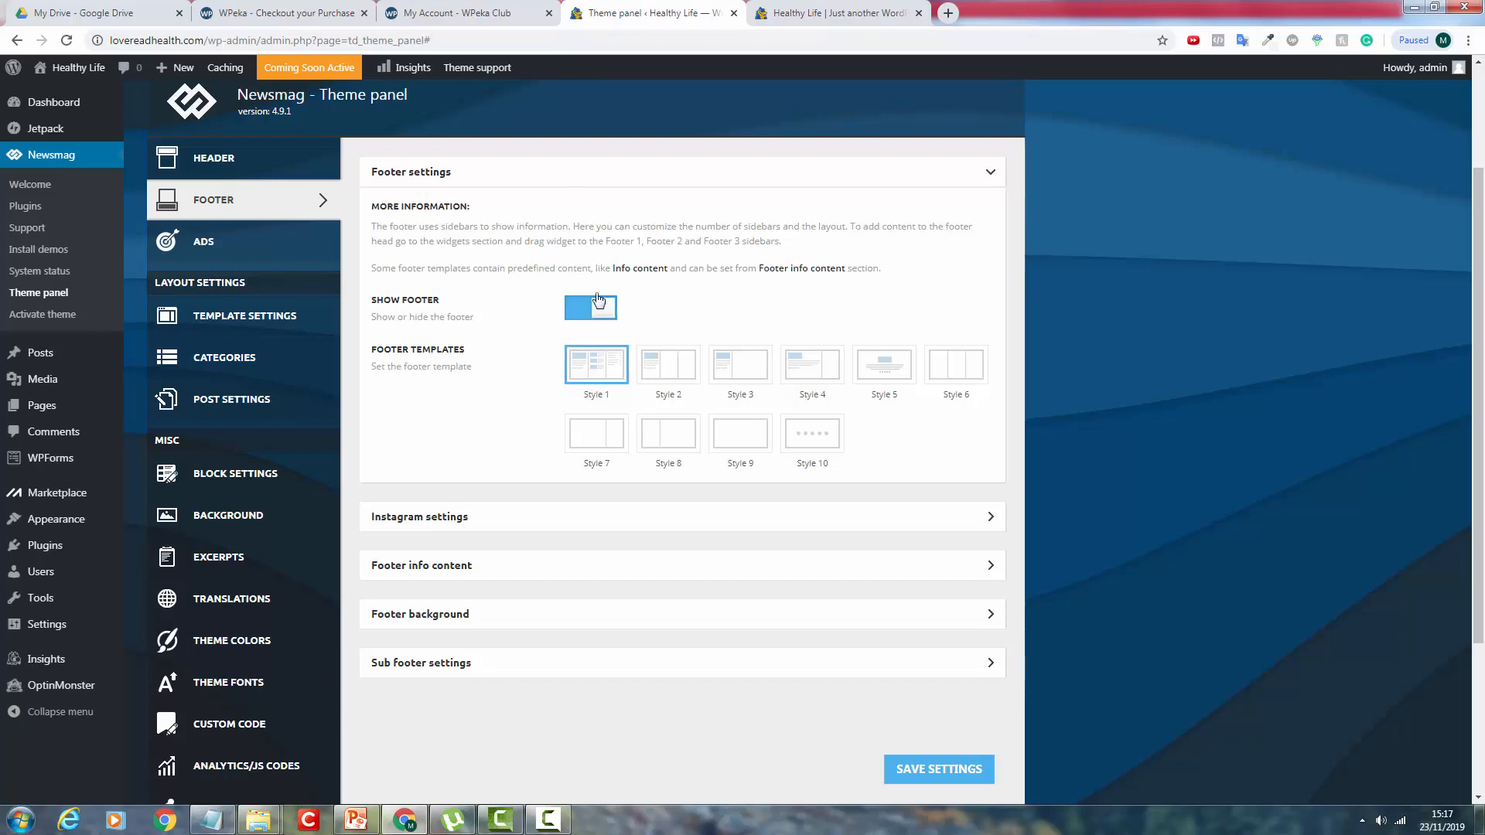
Collapse the general footer settings and review the Instagram section's display, ID, images per row, rows and gap options.
left_click(621, 176)
left_click(540, 222)
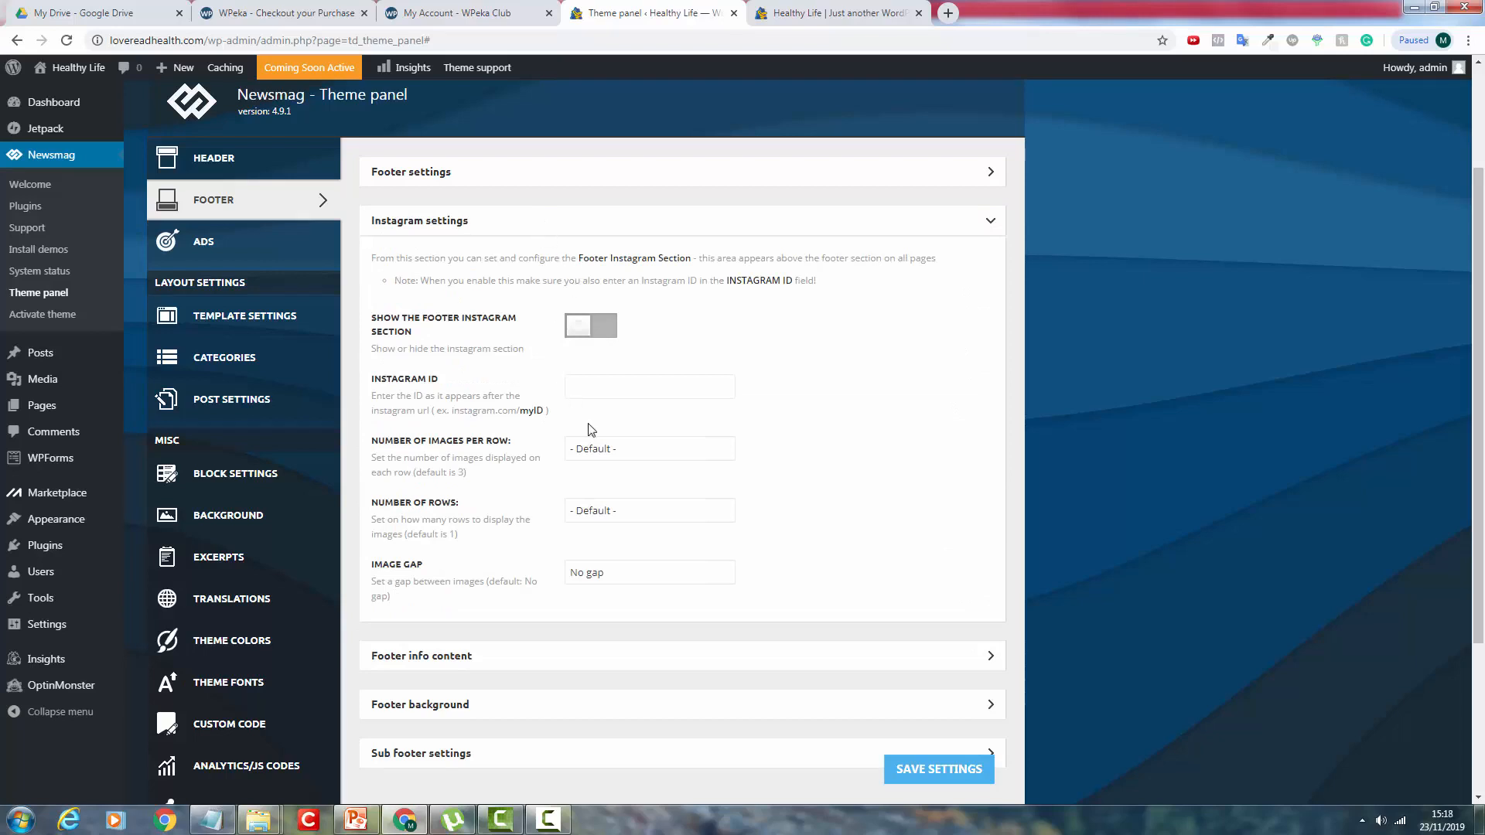
left_click(599, 238)
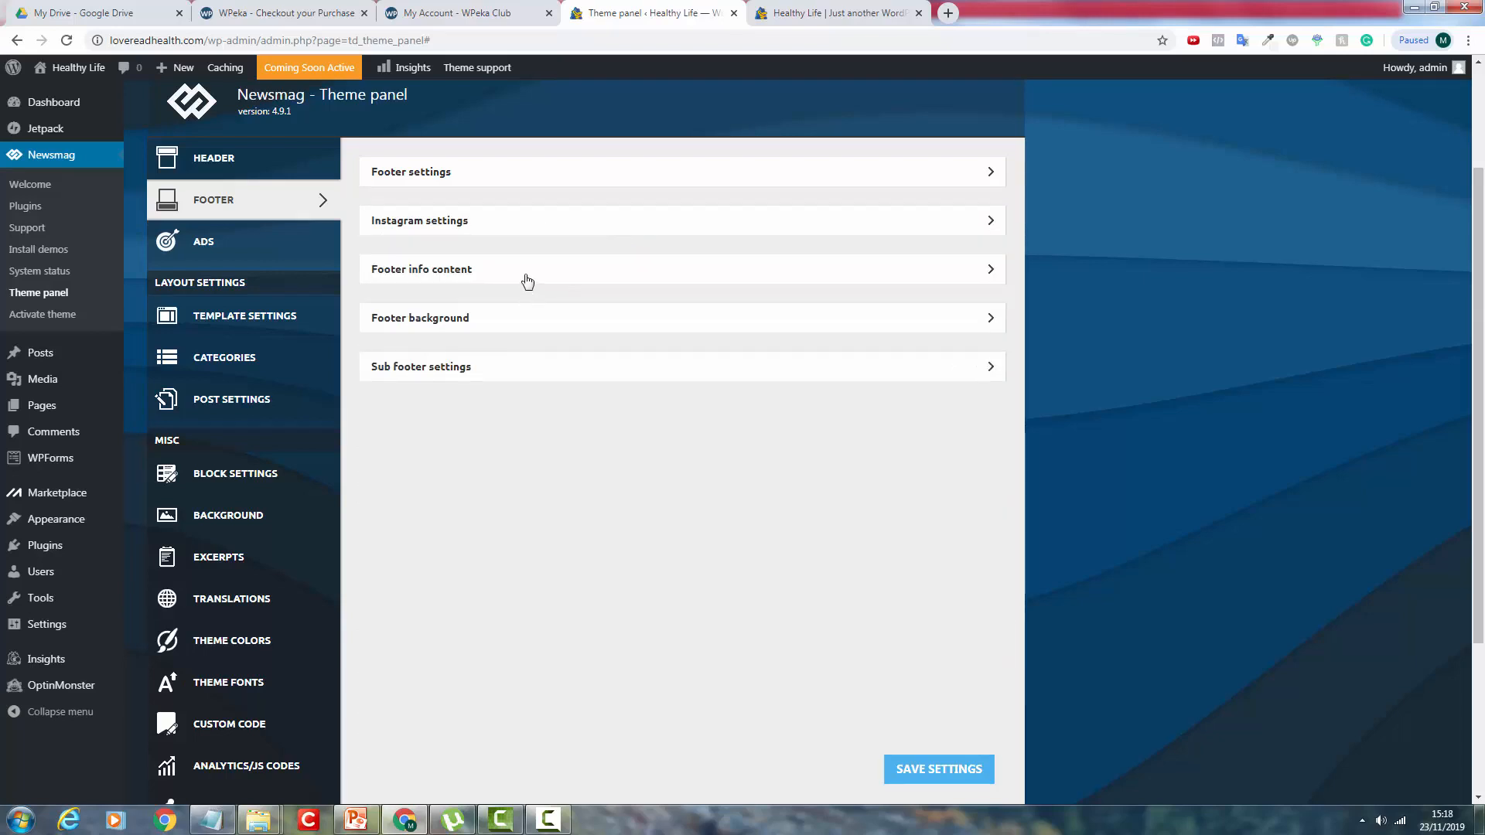
Review the Footer info content options for footer logos, logo attributes, footer text, email address and social icons.
left_click(527, 280)
scroll(526, 283, "down", 1)
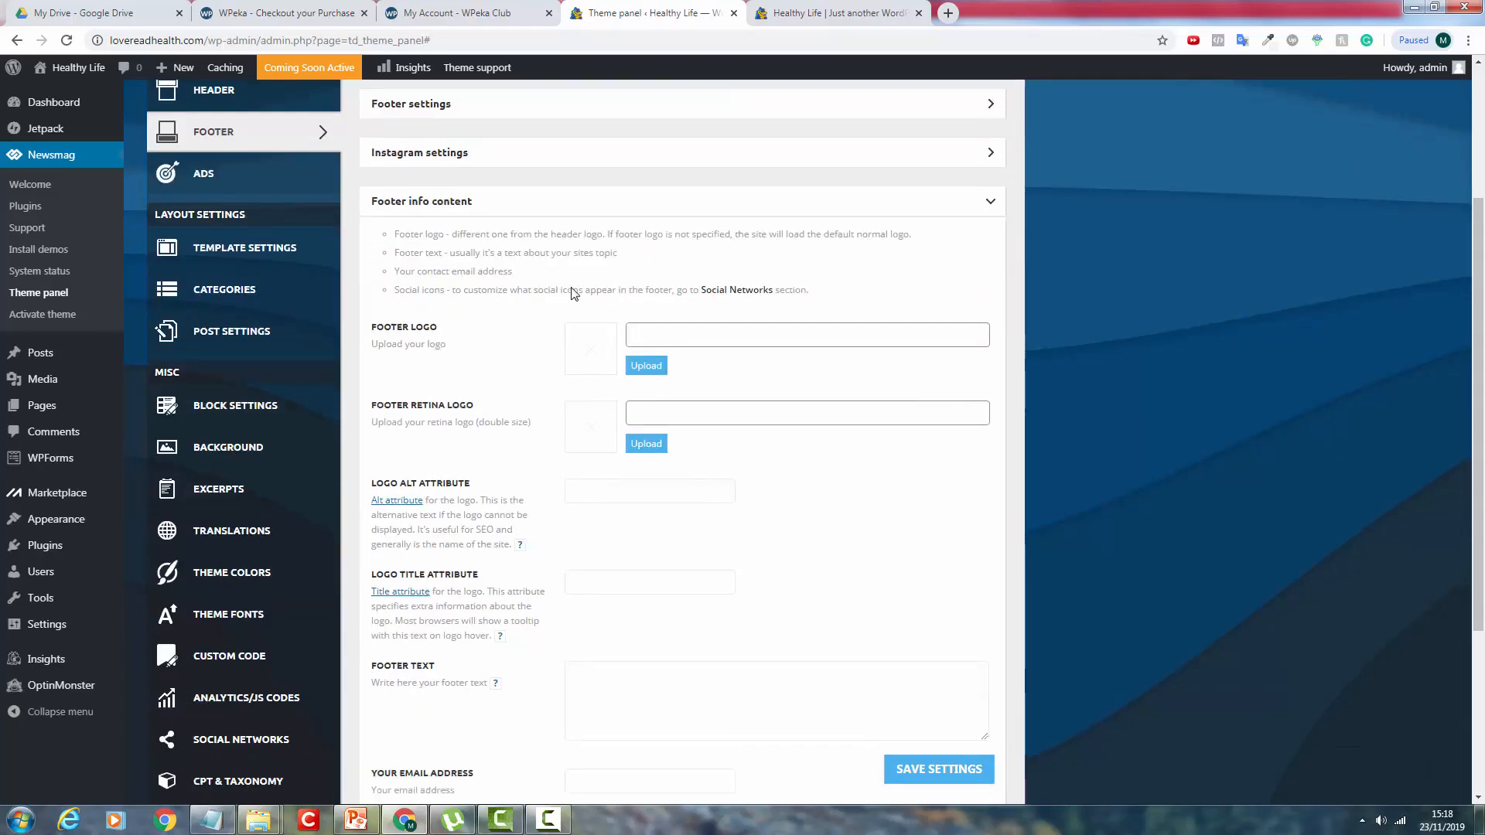
scroll(608, 281, "down", 1)
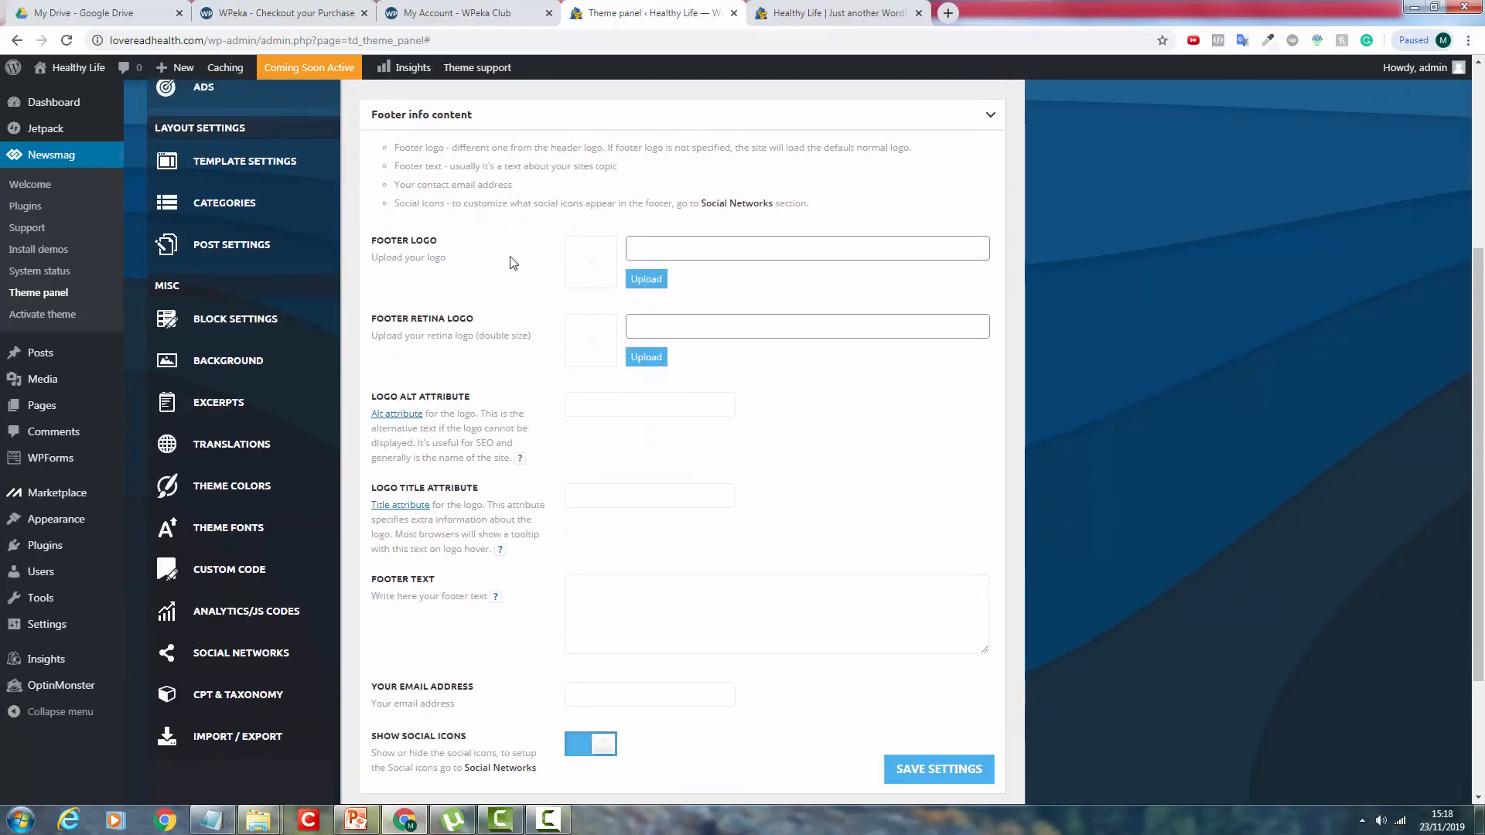
left_click_drag(410, 236, 465, 259)
scroll(511, 290, "down", 3)
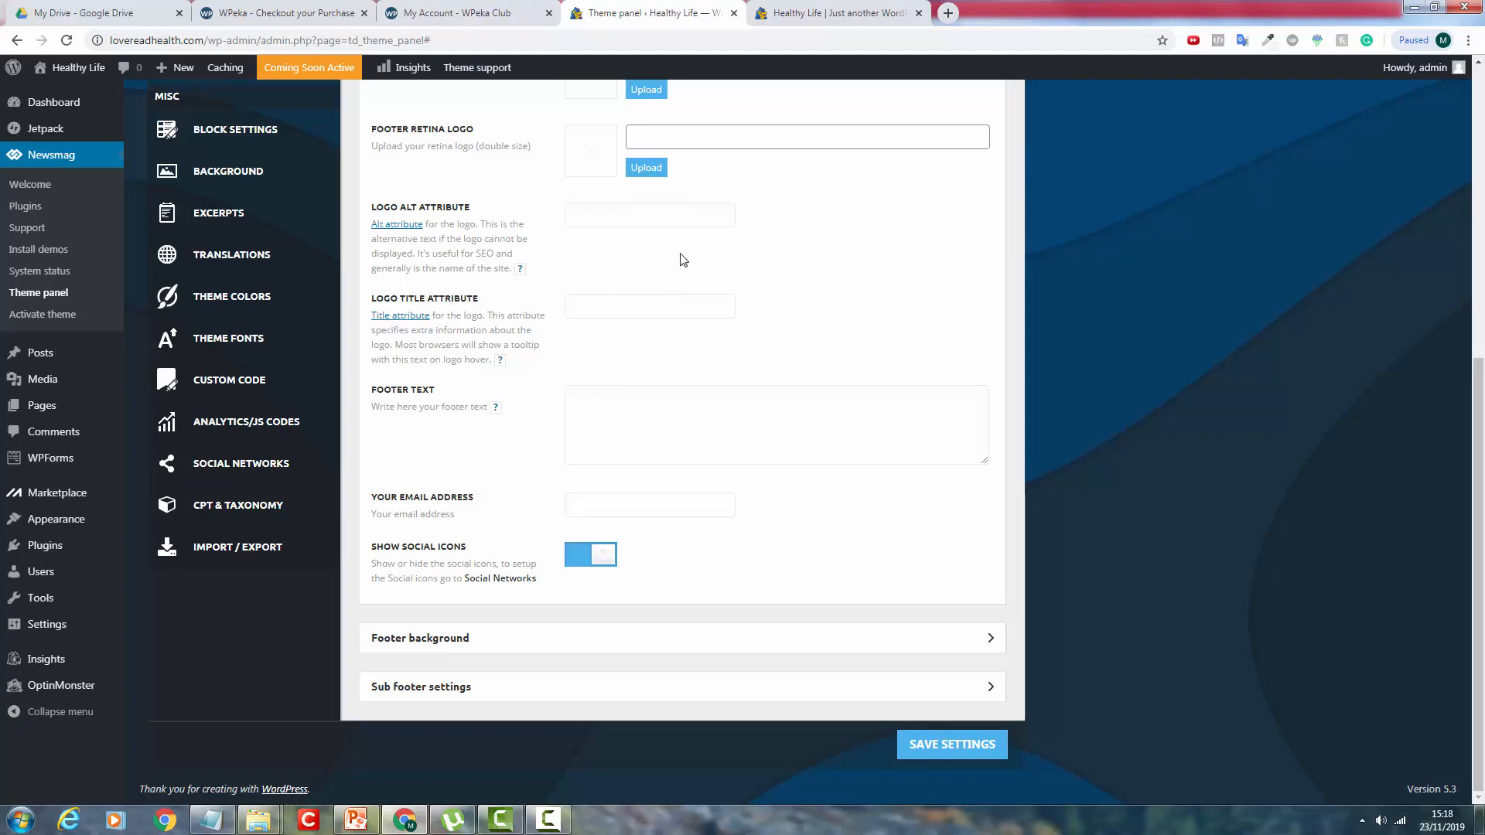
left_click(683, 442)
left_click(615, 508)
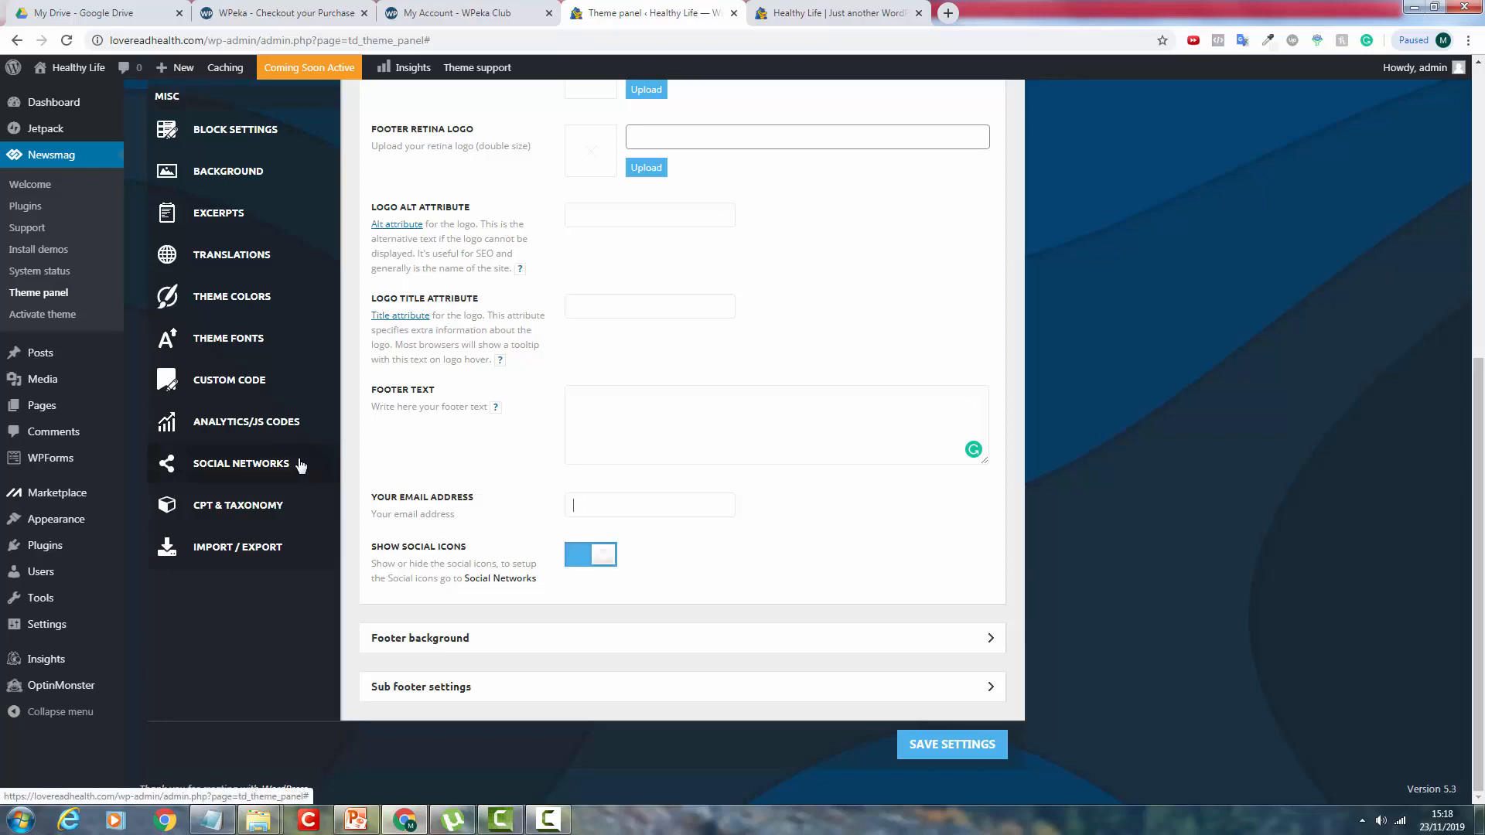
scroll(1002, 433, "up", 5)
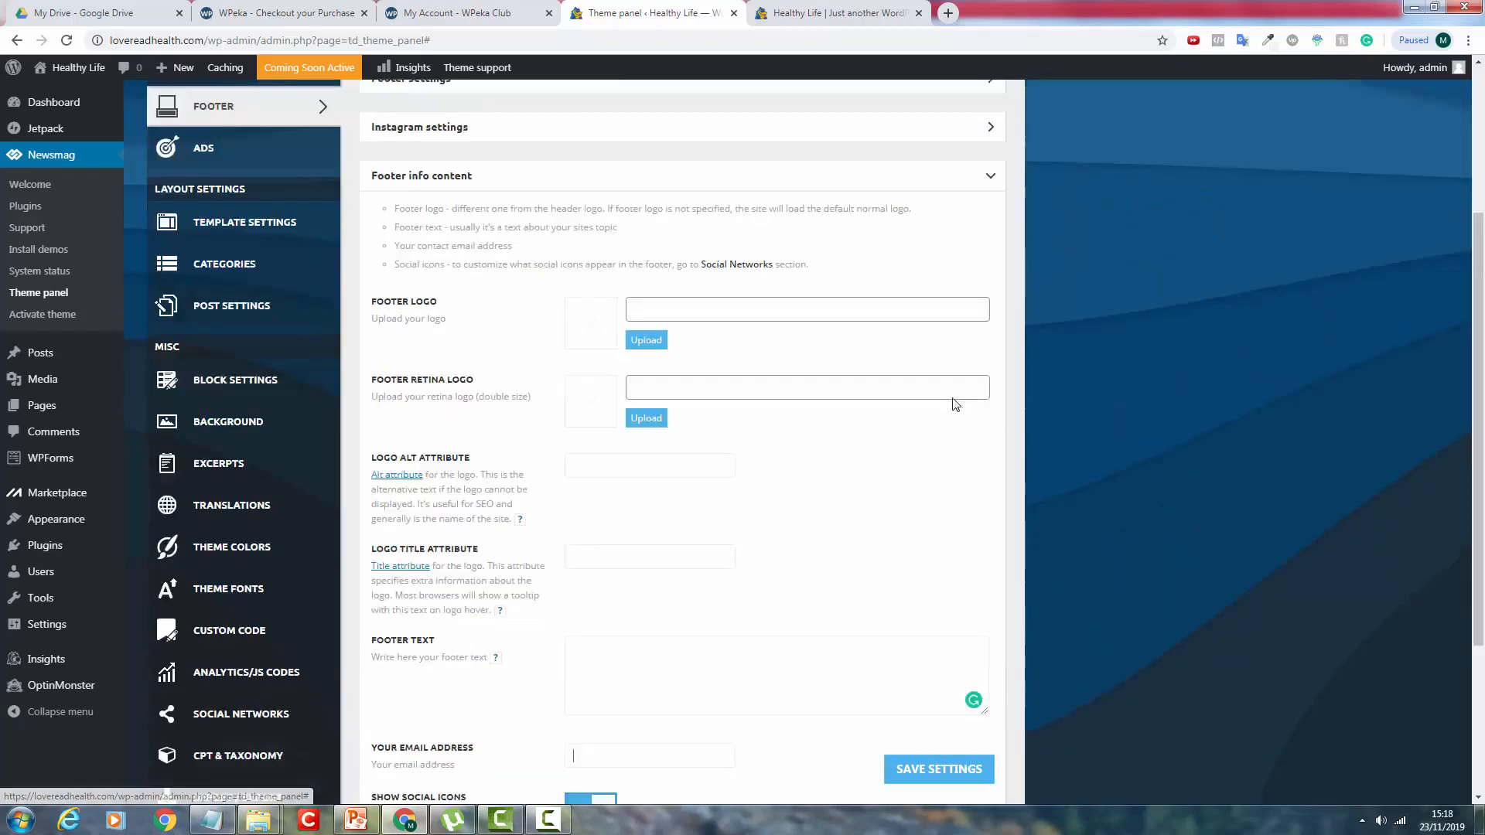
left_click(770, 309)
Open the Footer background section and review its image upload, repeat, size, position and opacity options.
left_click(419, 371)
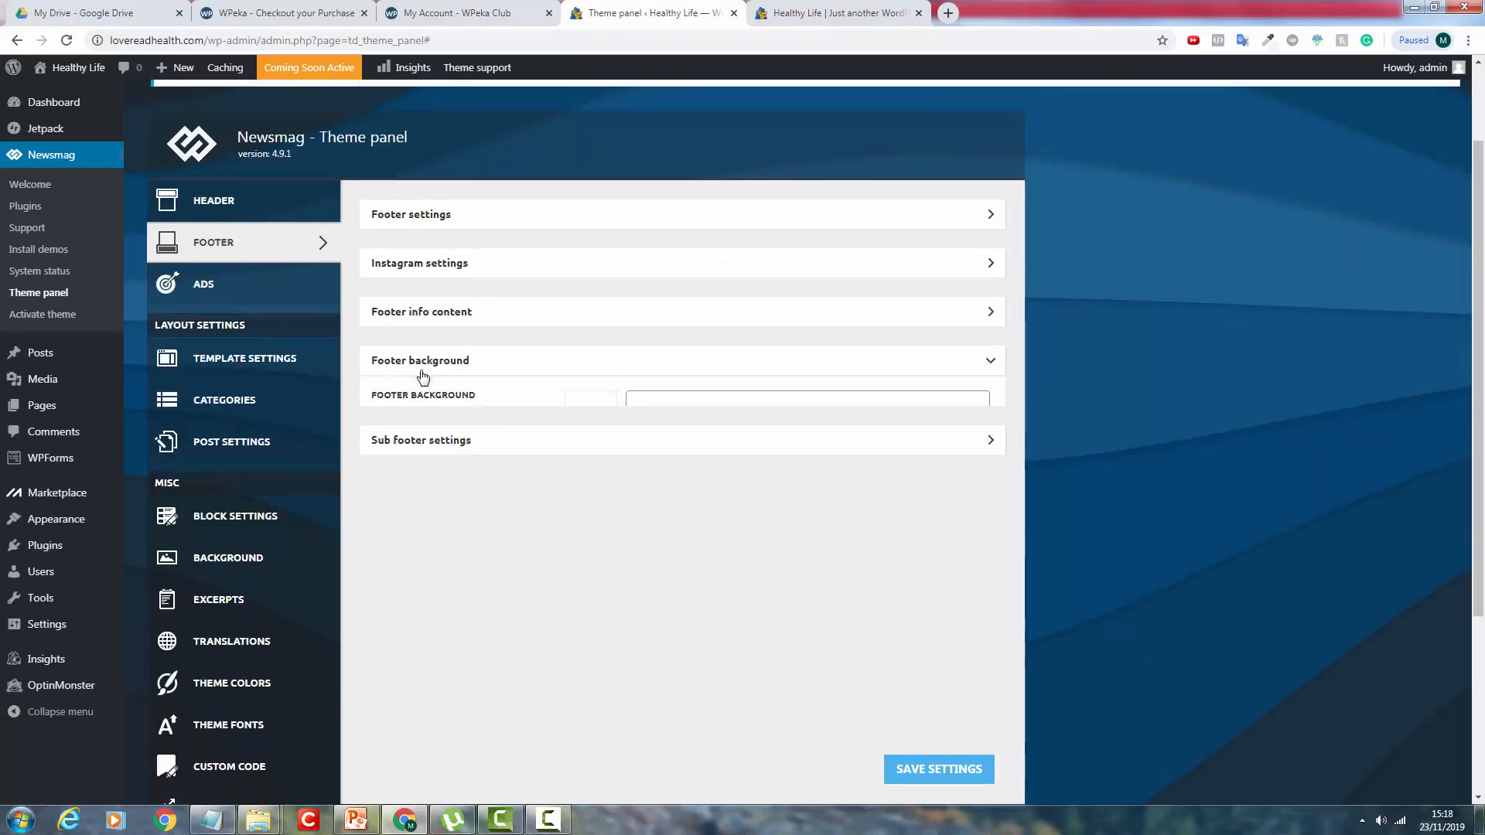
scroll(464, 391, "down", 2)
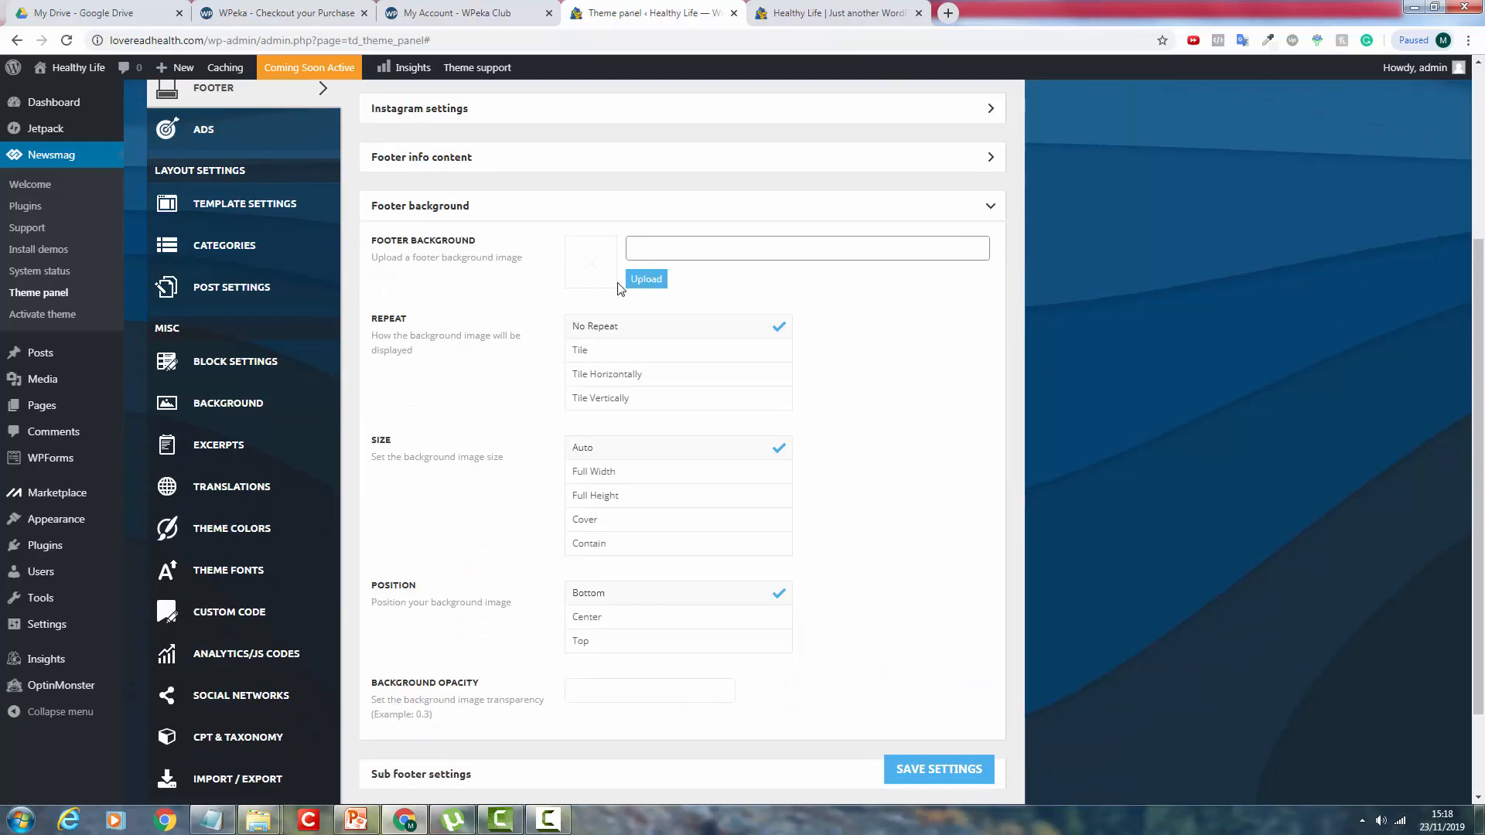
scroll(627, 263, "down", 1)
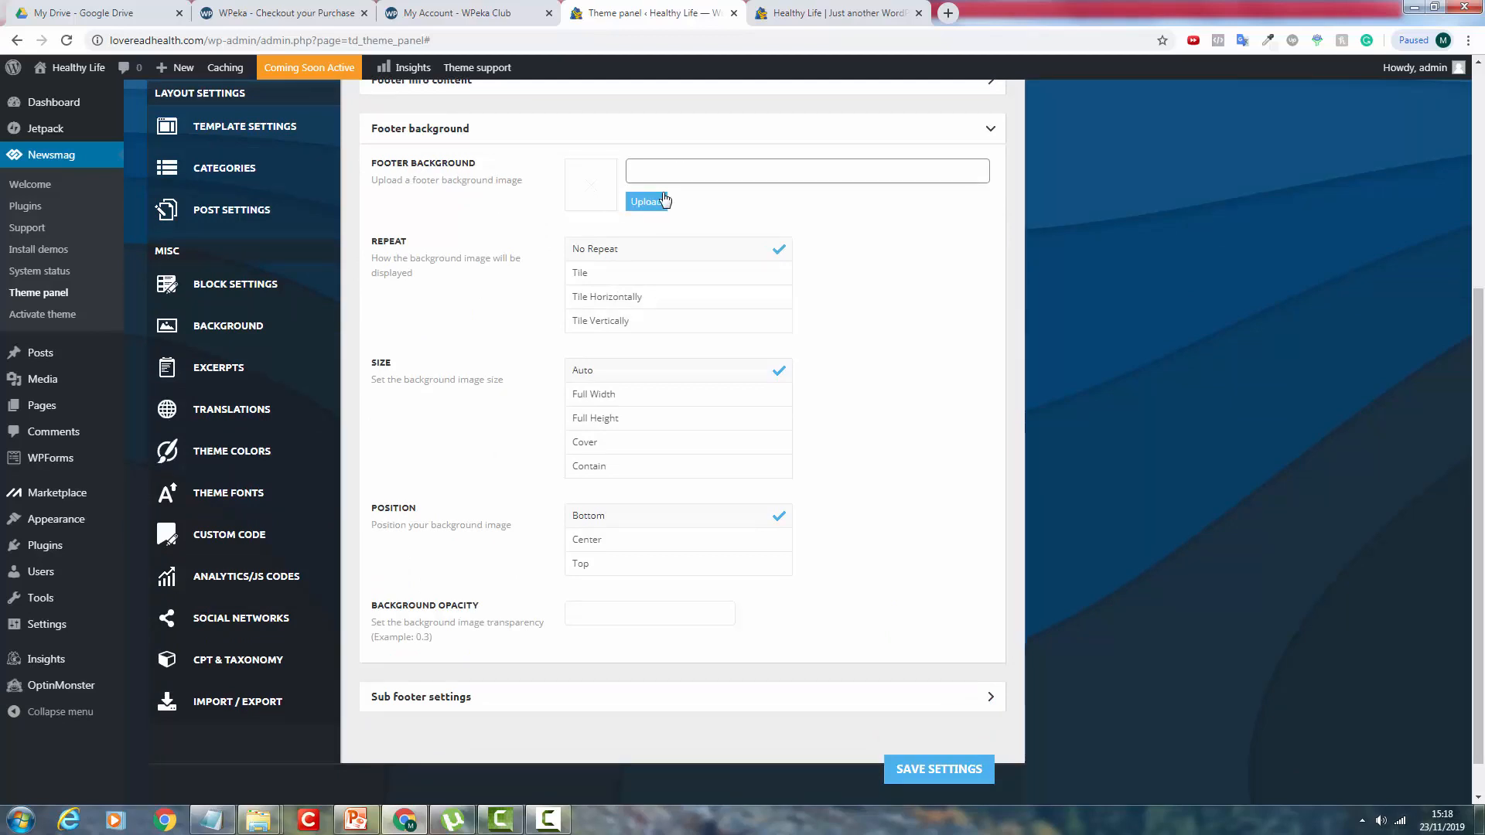
left_click(602, 618)
Upload the 4k-wallpaper-abstract-art-1210276 image from the Downloads folder and insert it as the footer background.
left_click(655, 200)
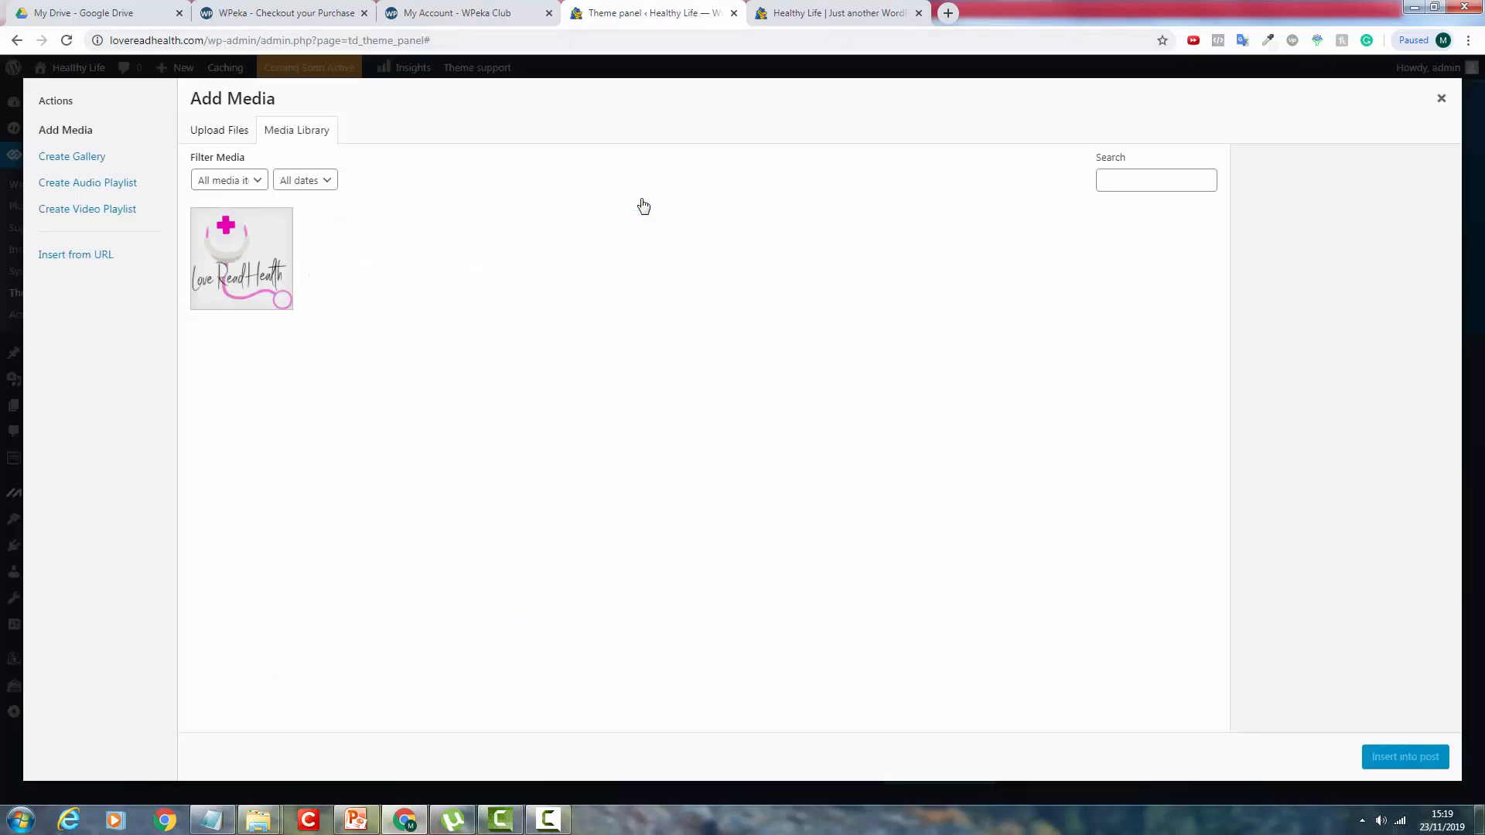
left_click(233, 128)
left_click(848, 402)
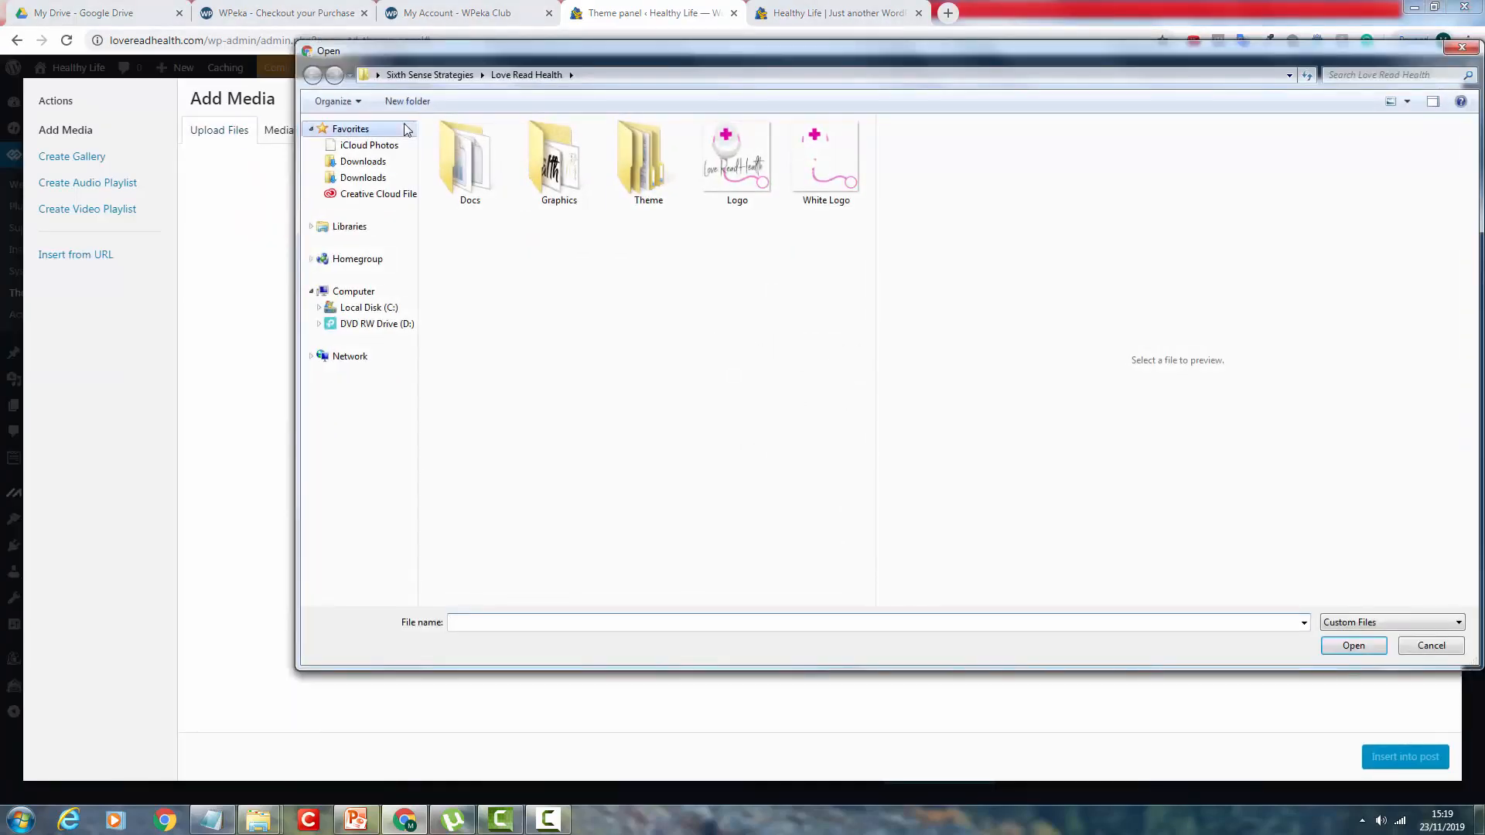
left_click(400, 162)
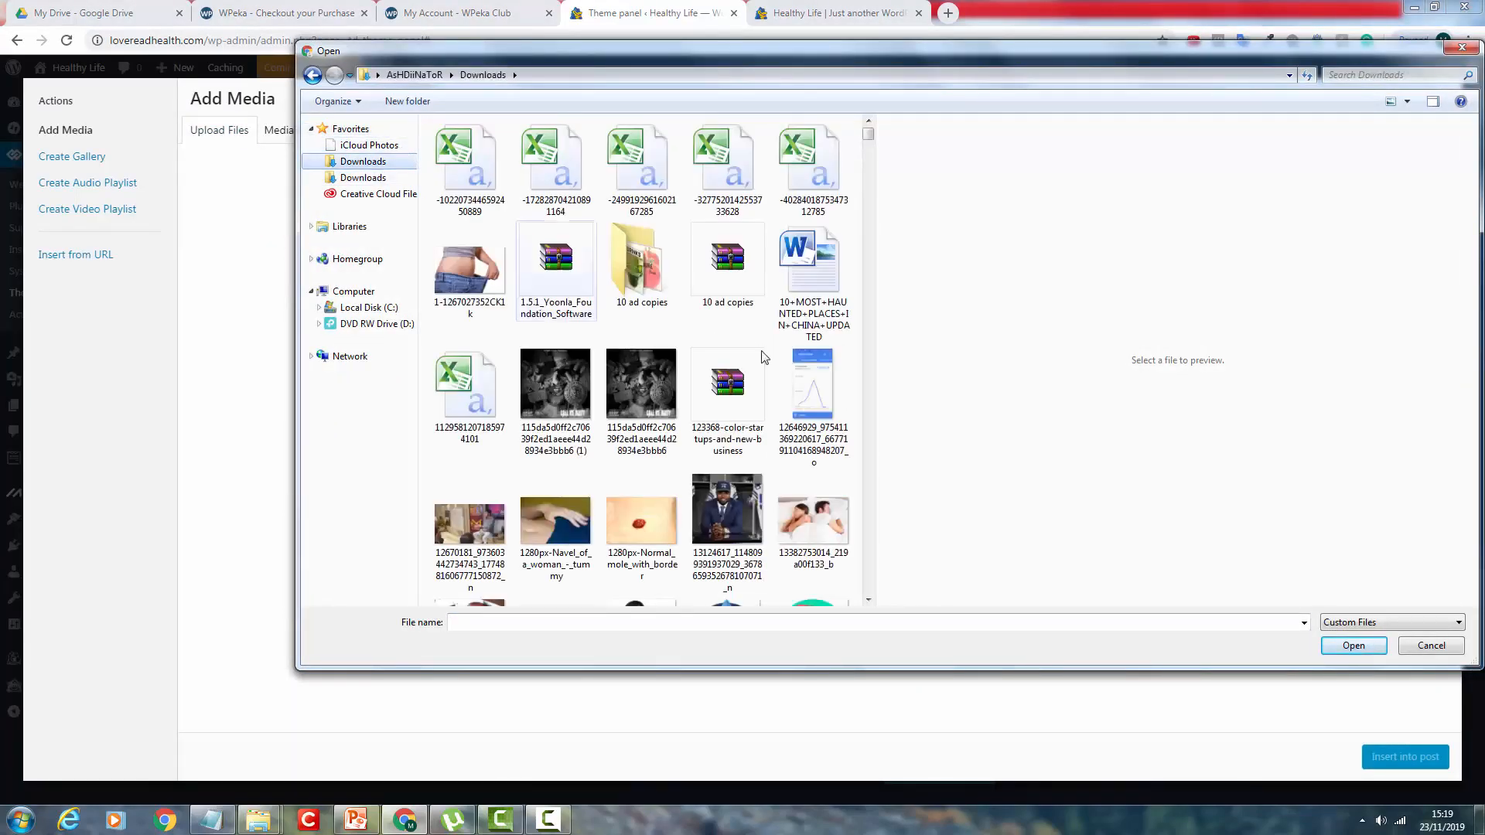
double_click(646, 379)
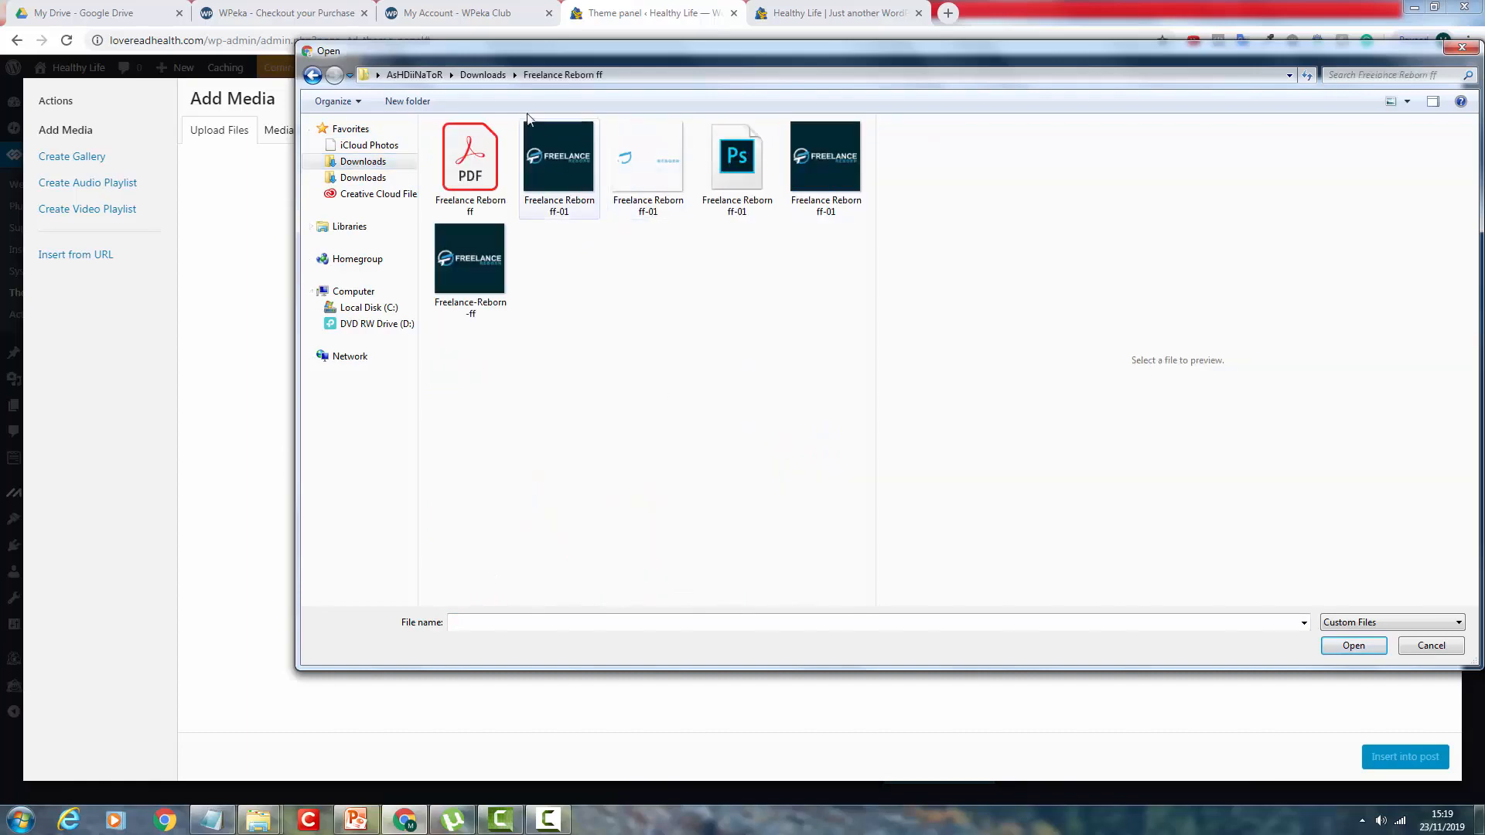
left_click(482, 75)
scroll(757, 348, "down", 5)
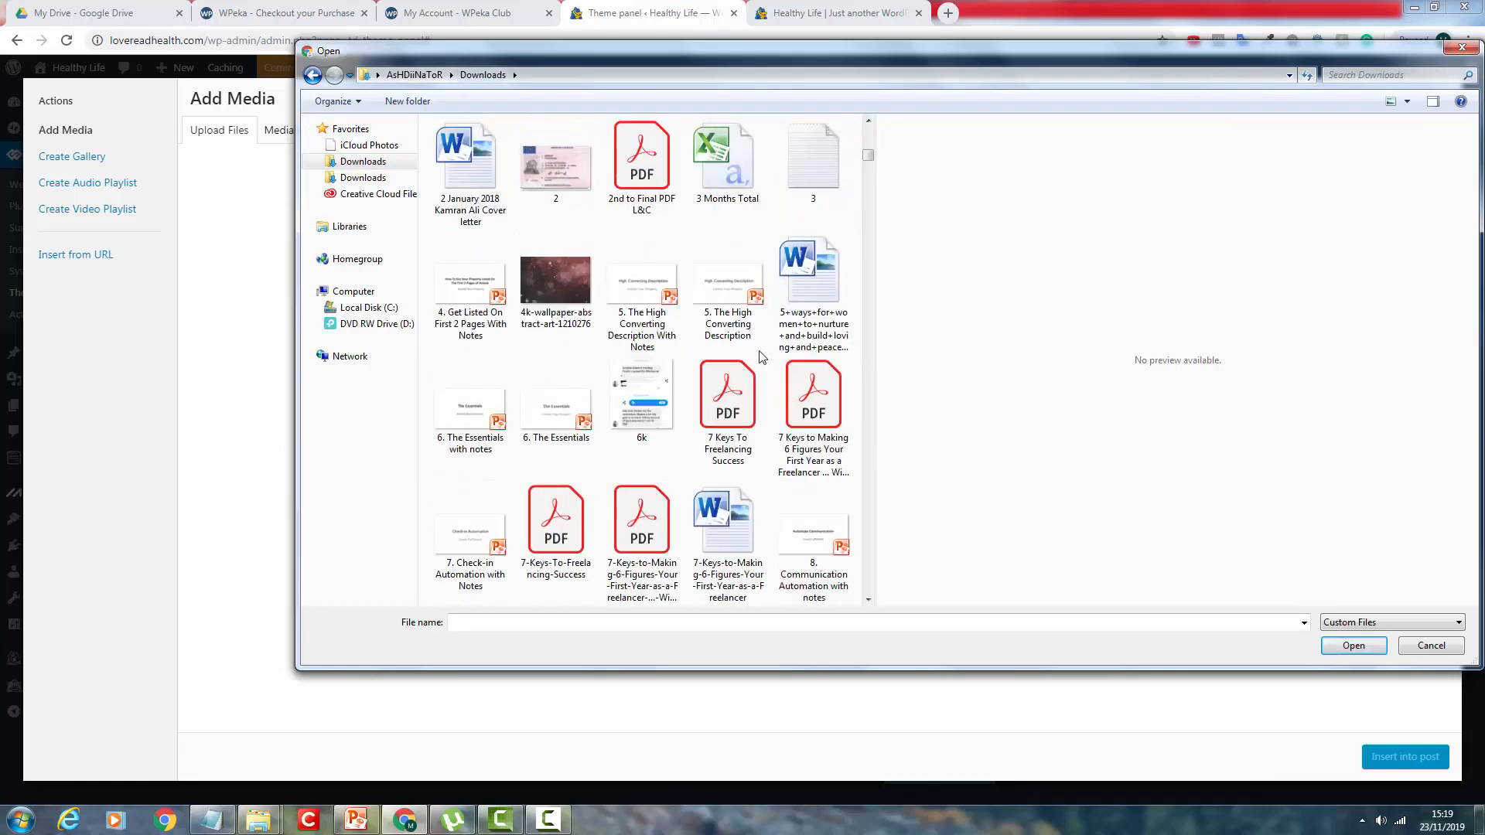
scroll(757, 348, "up", 10)
scroll(577, 398, "down", 5)
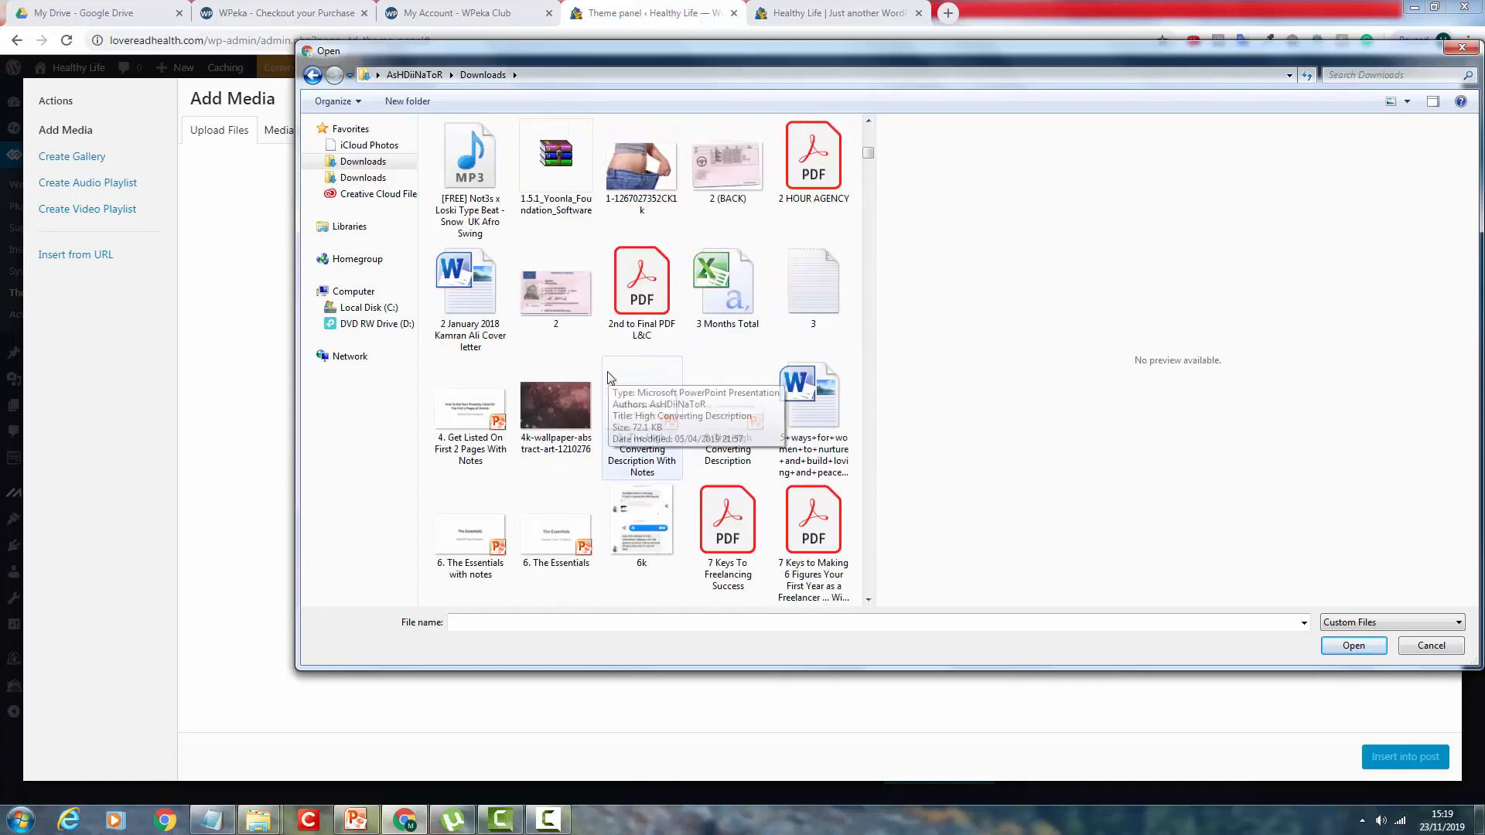
left_click(577, 399)
double_click(577, 396)
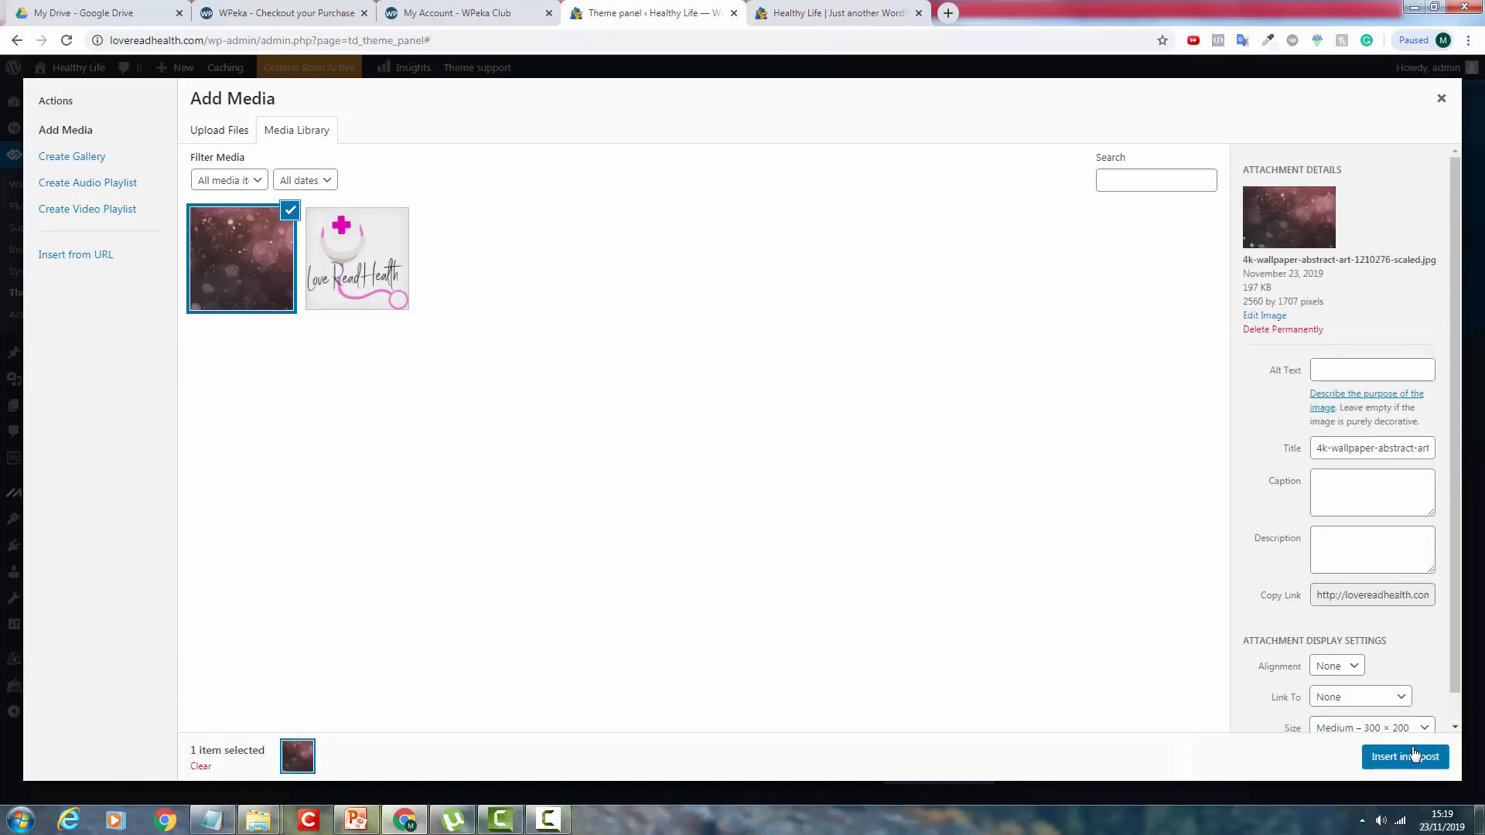
left_click(1412, 757)
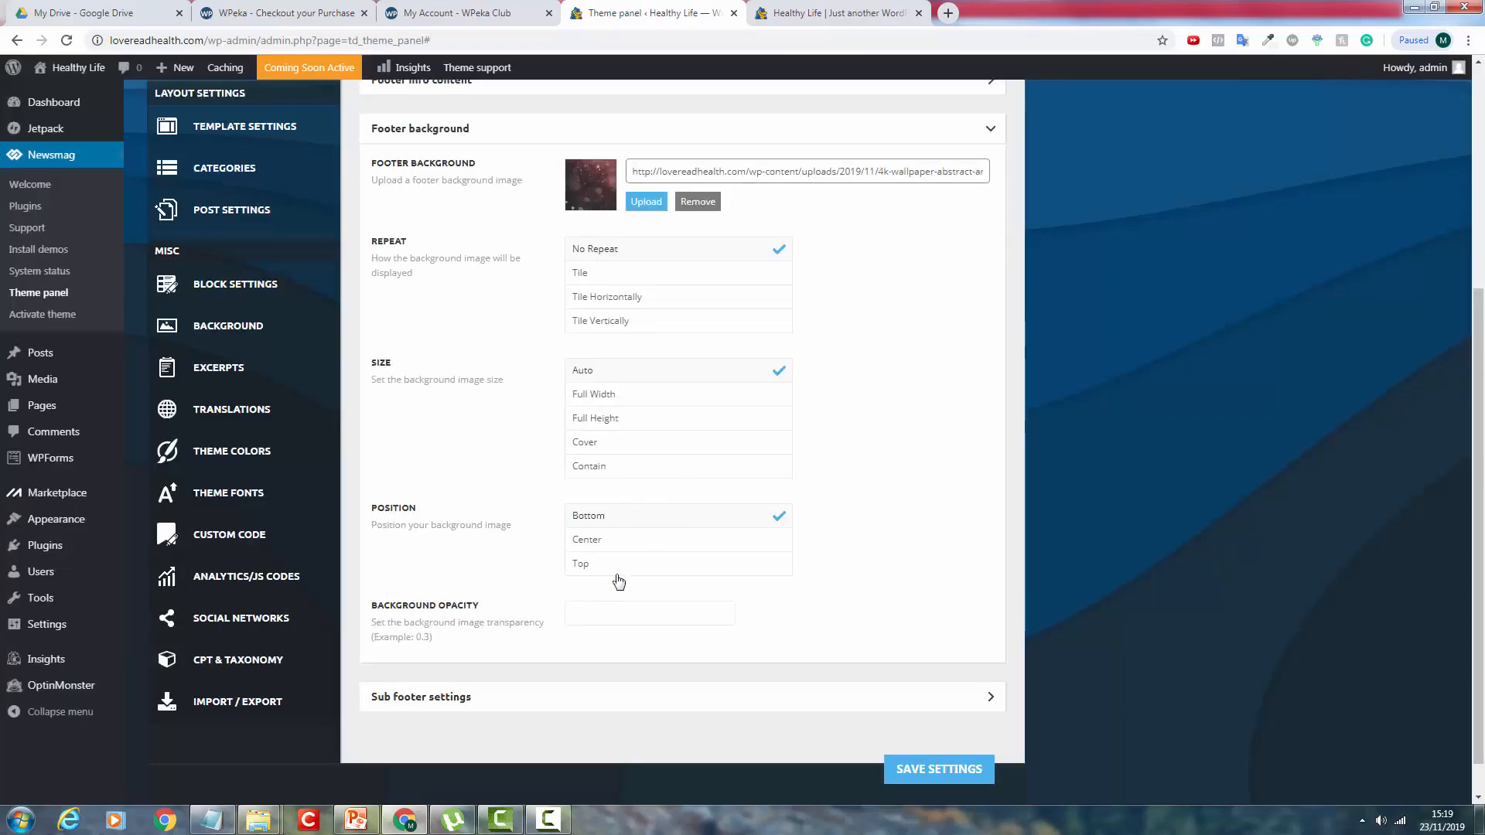
Save the theme settings and check the footer background on the reloaded live site.
left_click(914, 766)
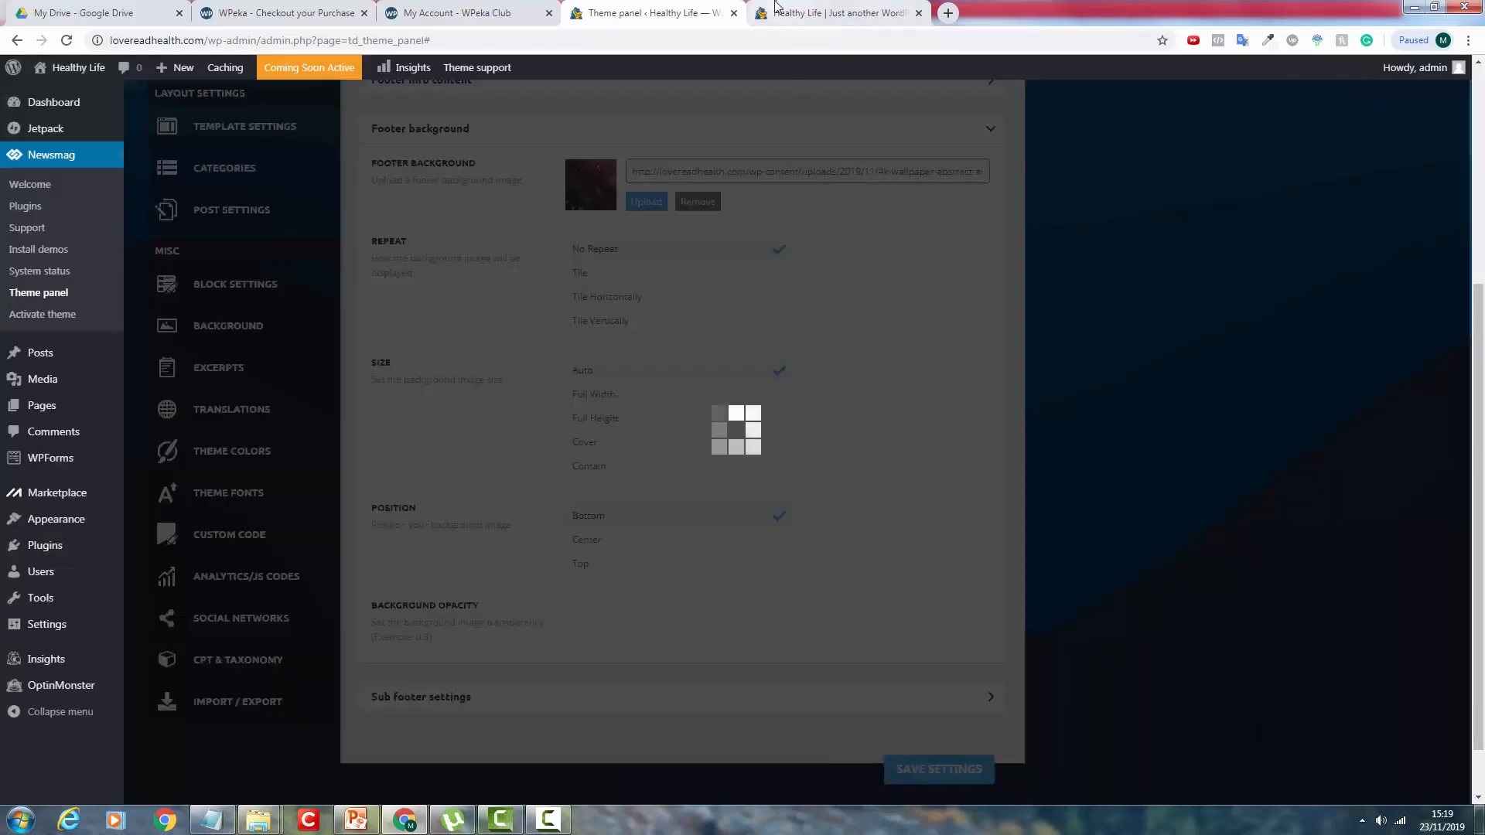
left_click(835, 12)
left_click(67, 41)
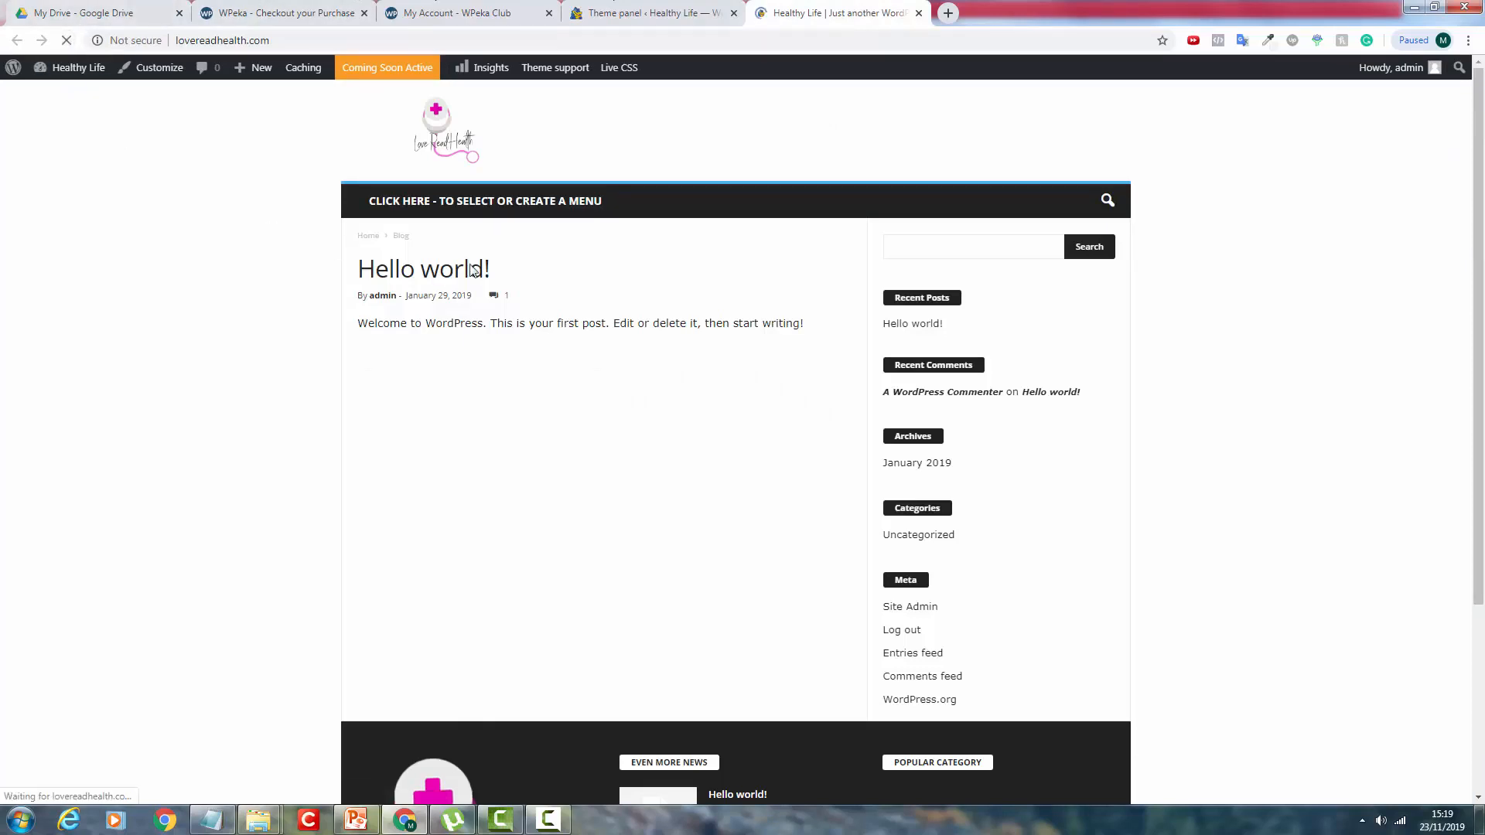
scroll(483, 281, "down", 2)
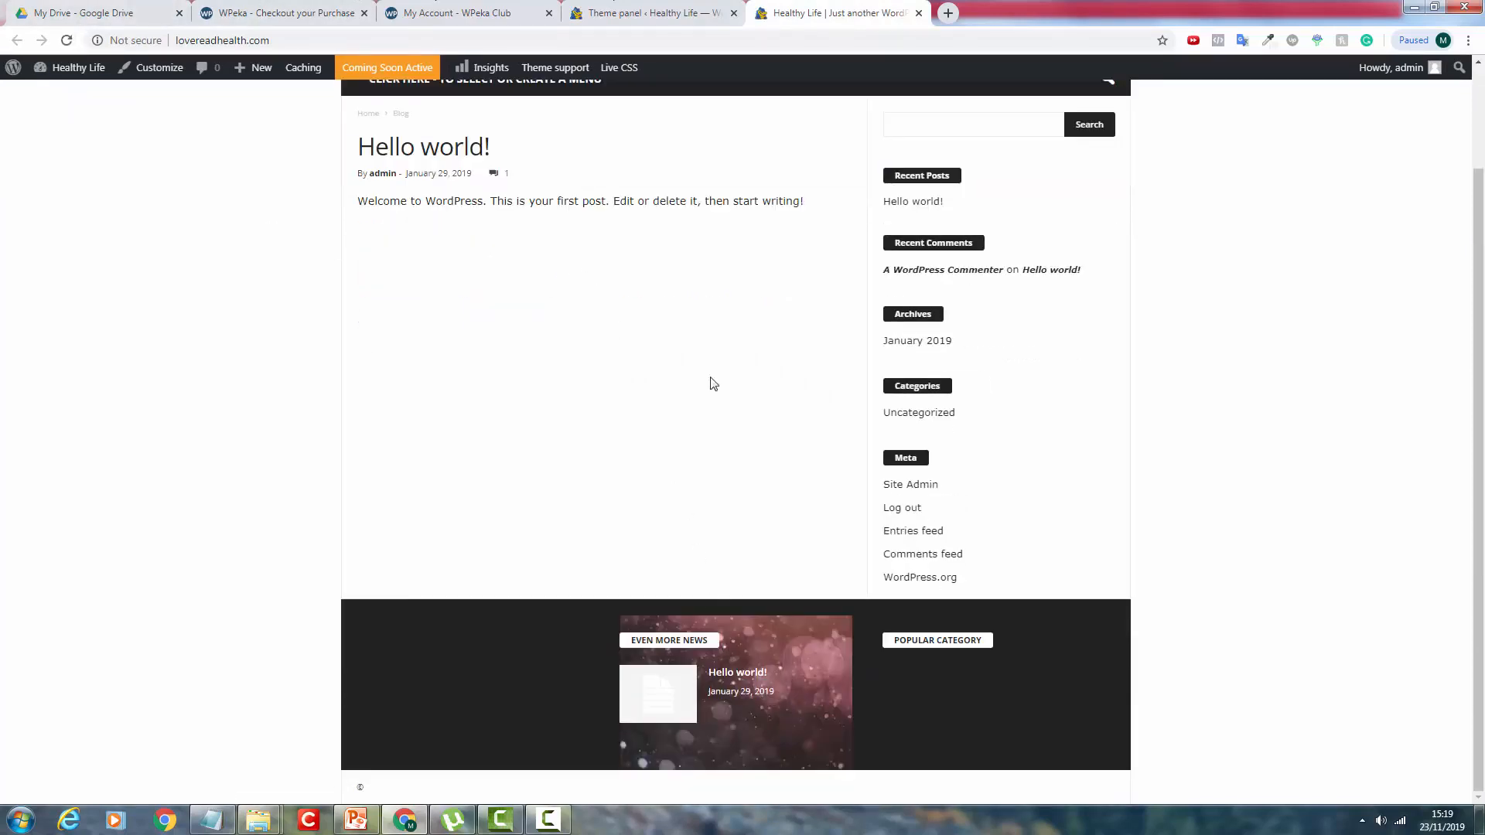
Set the footer background size to Full Width, save the settings and check the footer on the reloaded site.
left_click(656, 9)
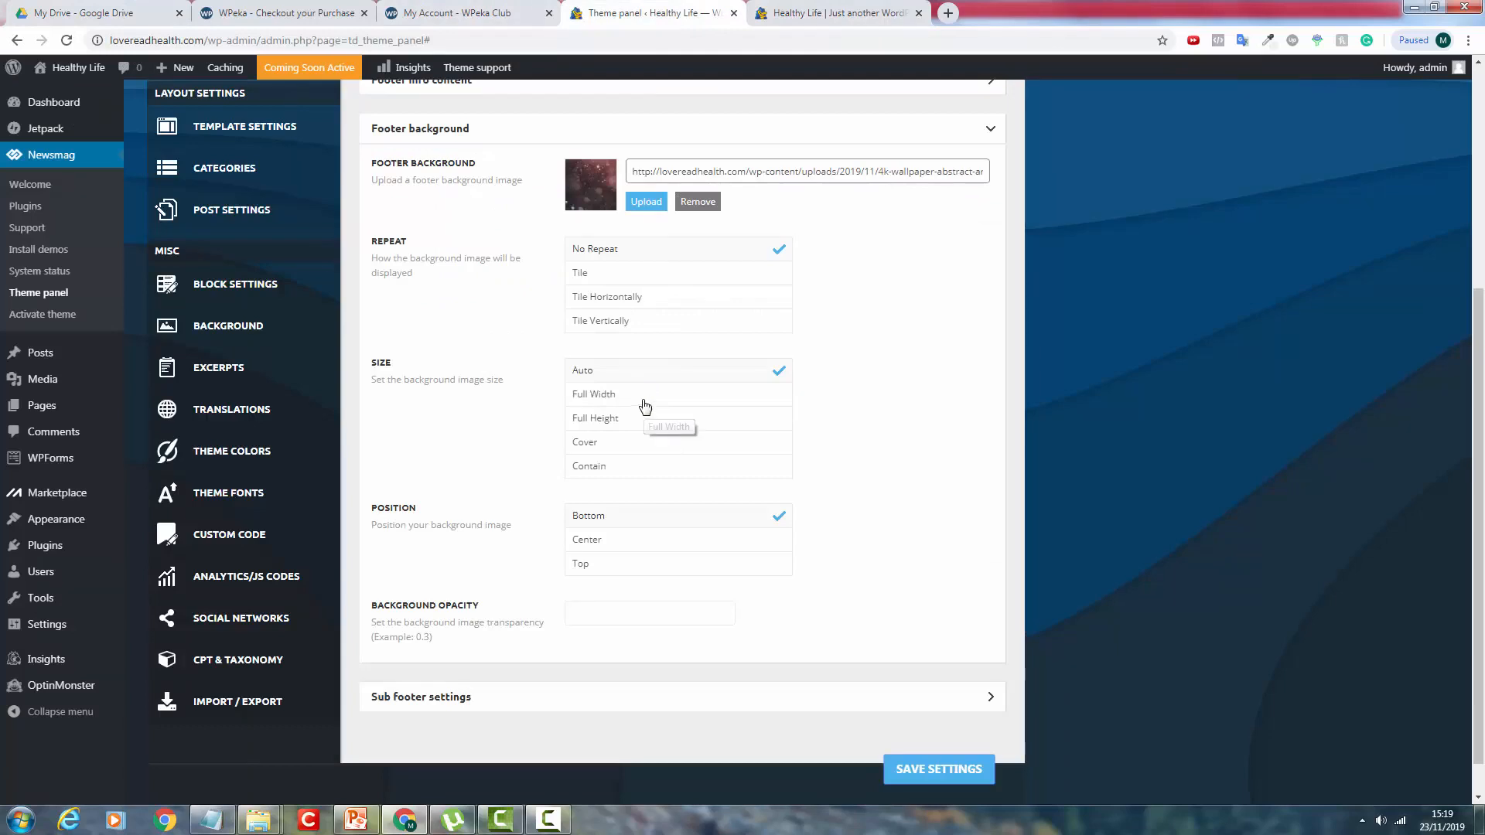
left_click(634, 397)
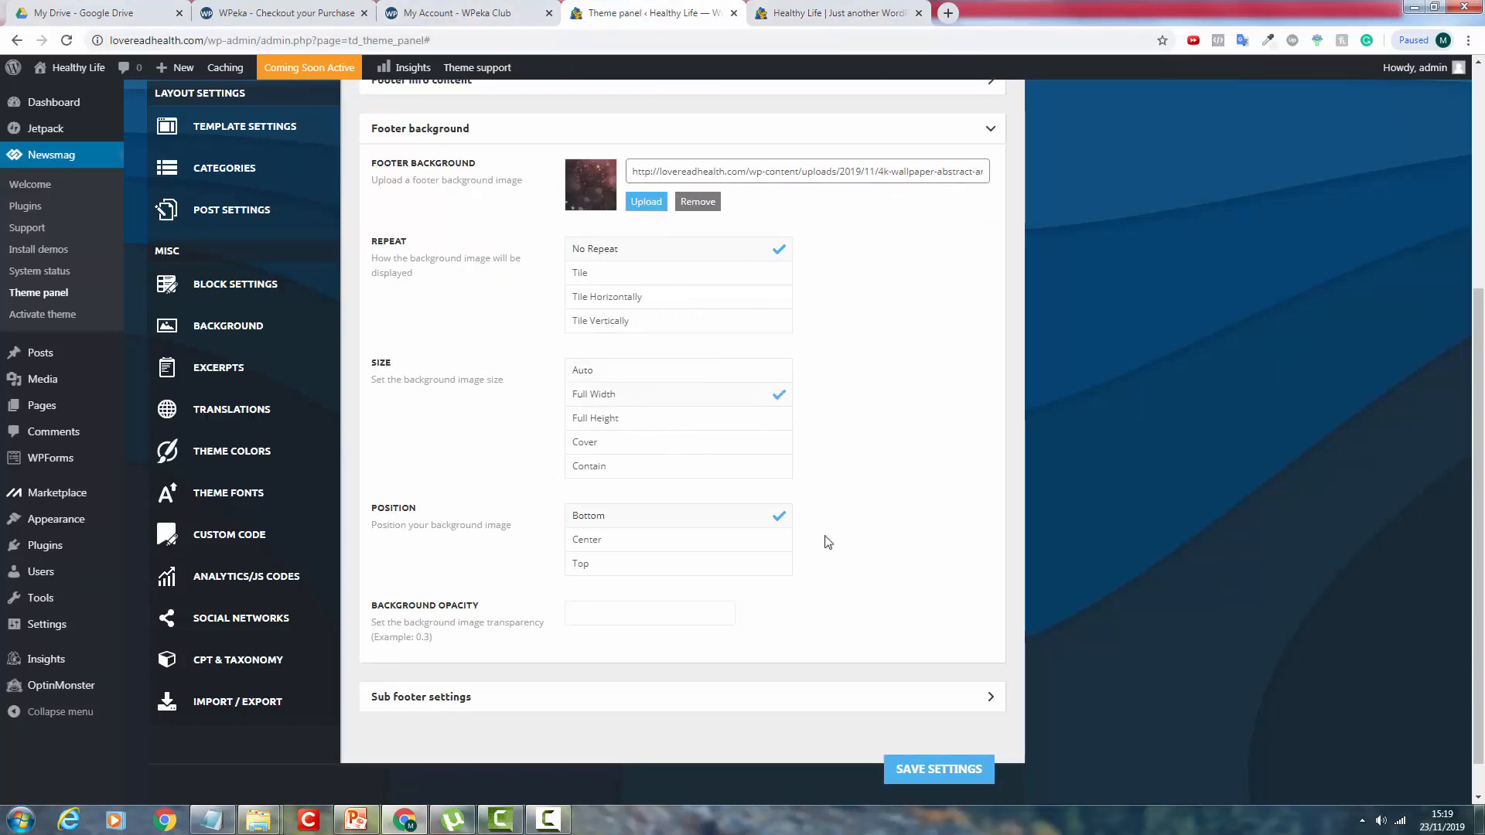
left_click(946, 781)
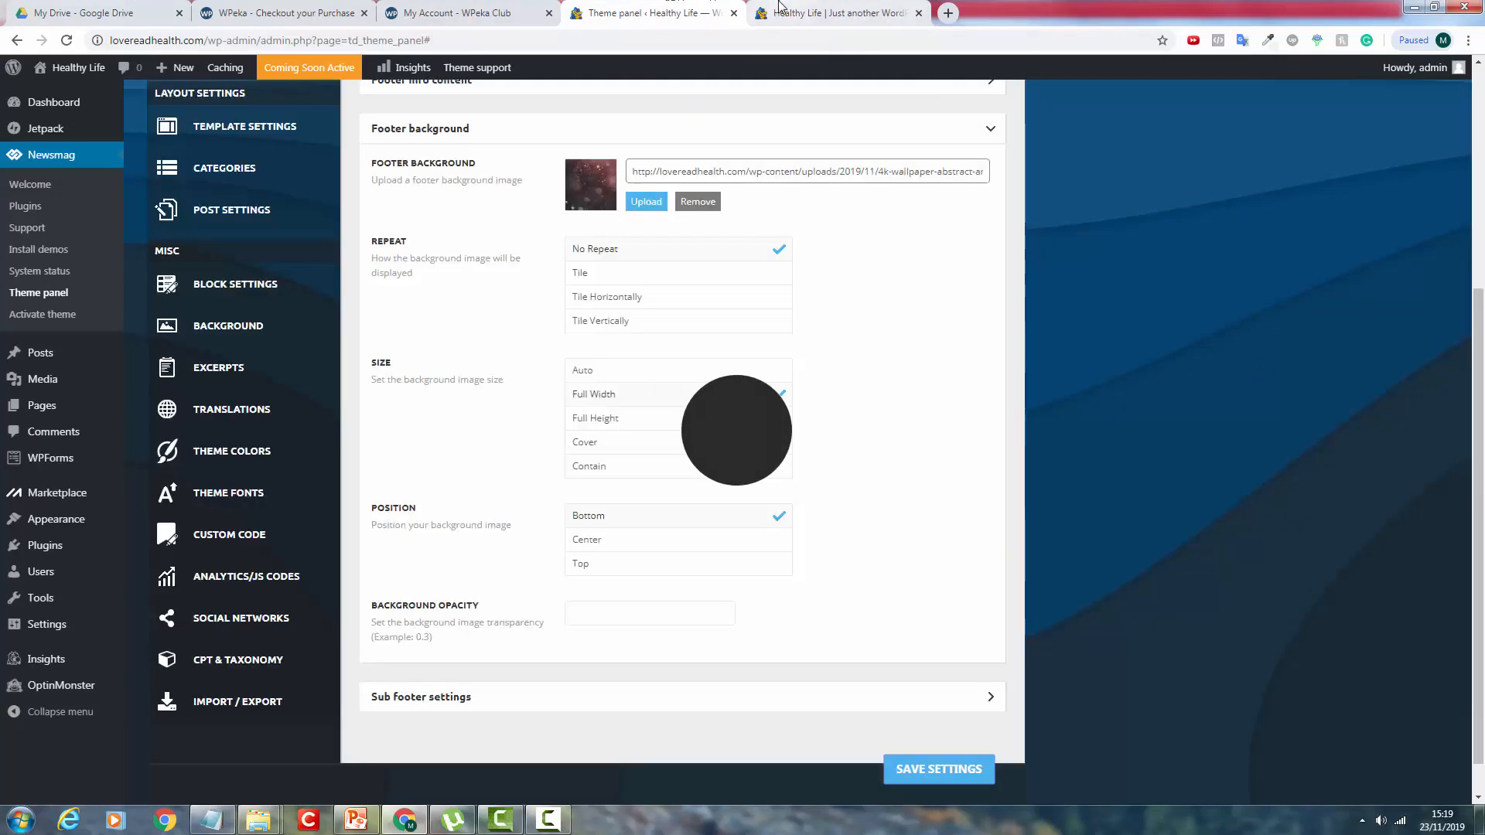
left_click(828, 12)
left_click(66, 40)
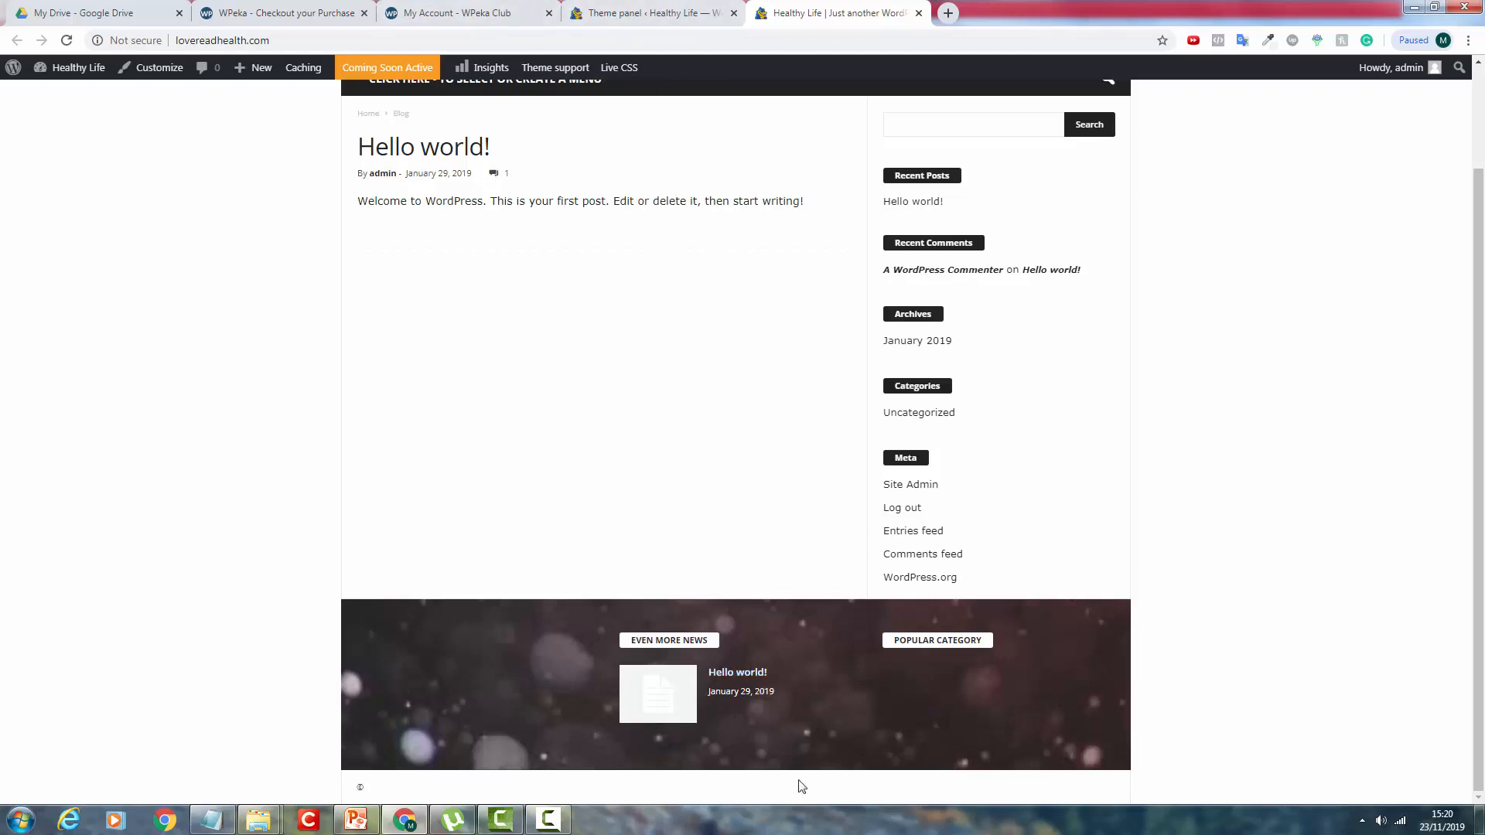
scroll(877, 649, "up", 2)
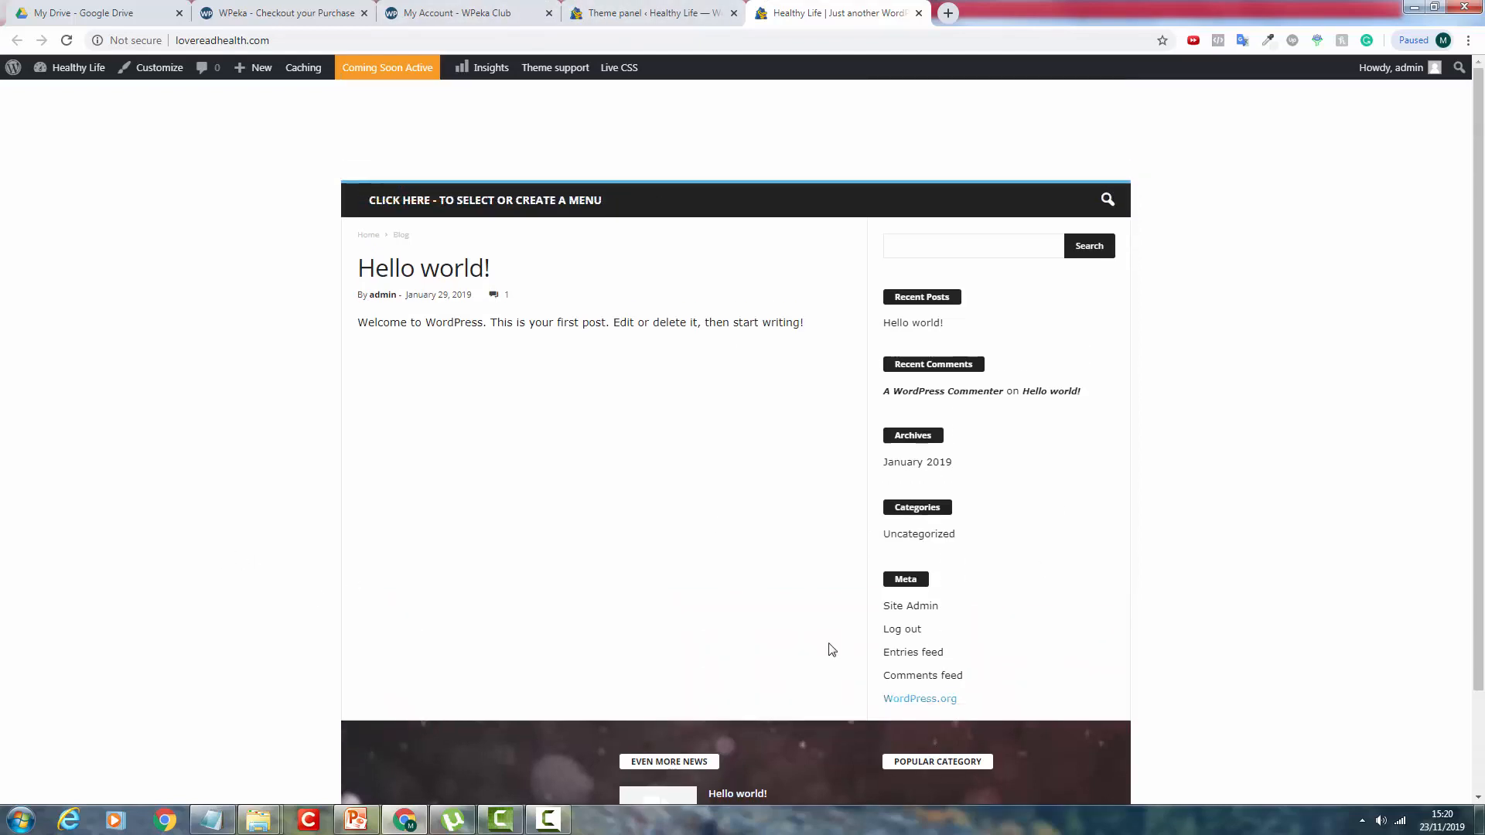
Set the footer background opacity to 0.5, save the settings and check the footer on the reloaded site.
left_click(673, 10)
left_click(603, 620)
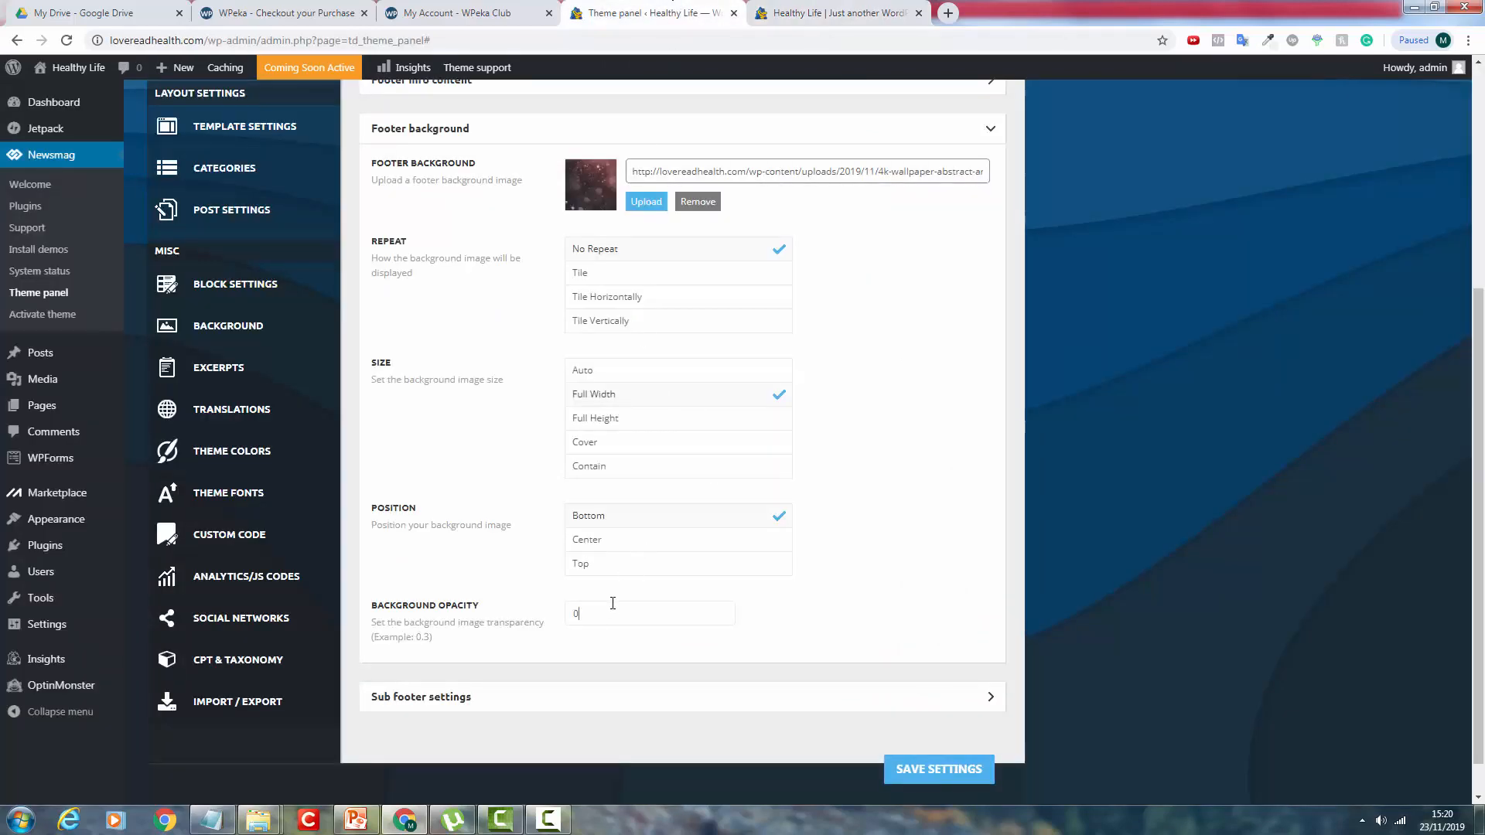
type("0.8")
left_click(921, 753)
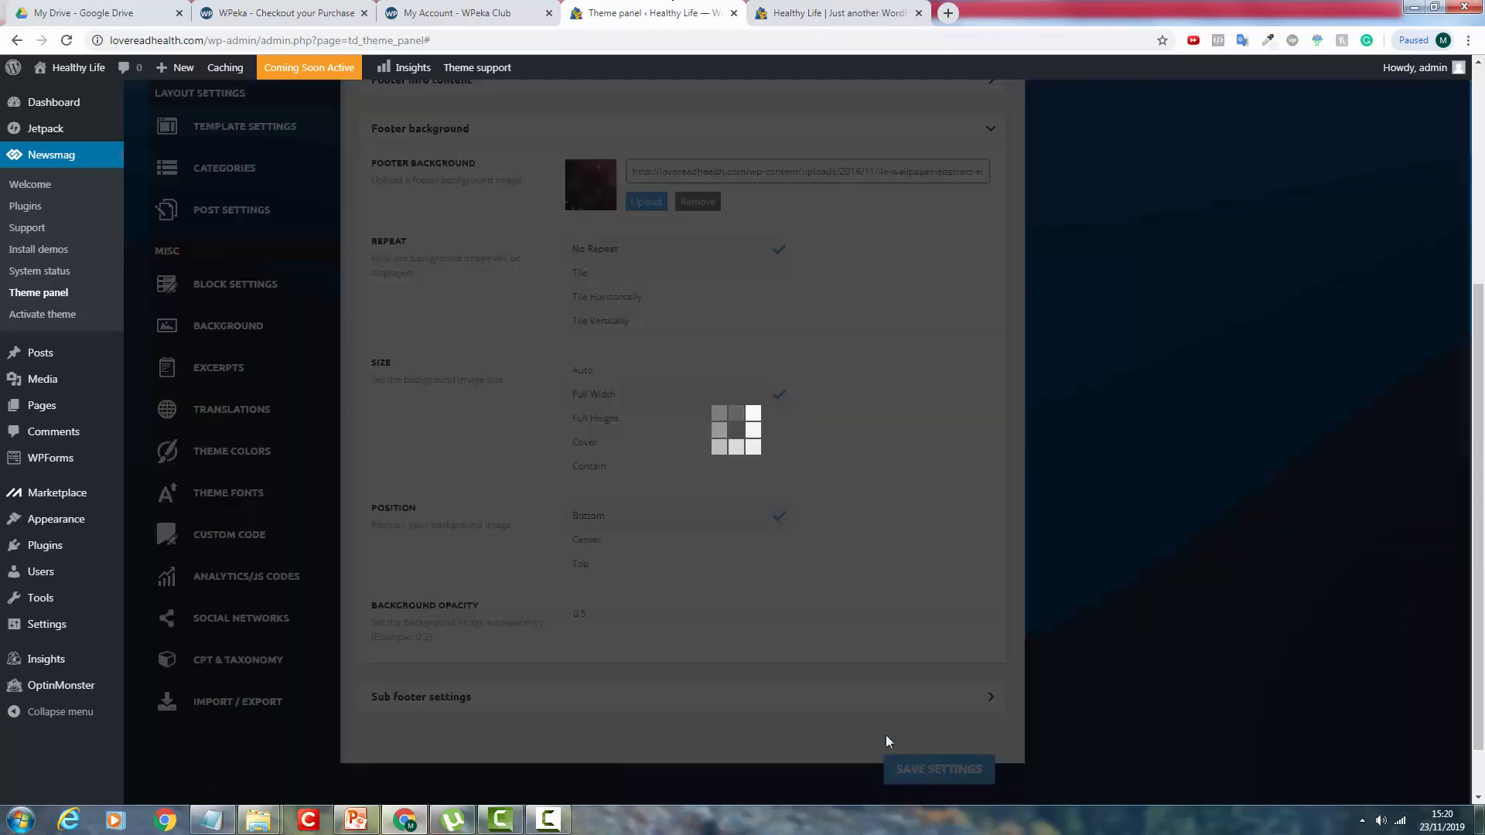
left_click(844, 13)
left_click(75, 43)
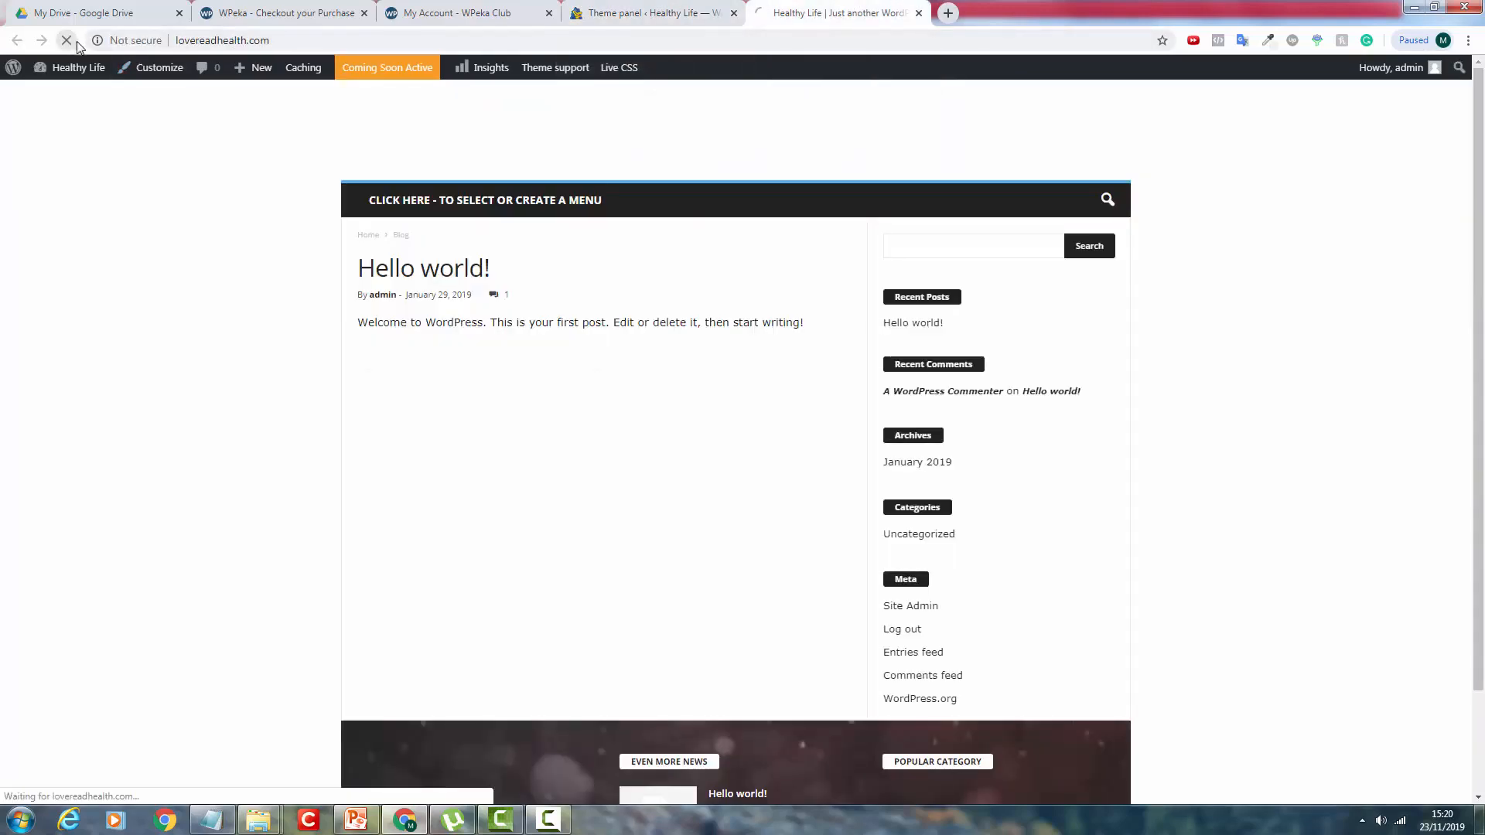
scroll(813, 597, "down", 2)
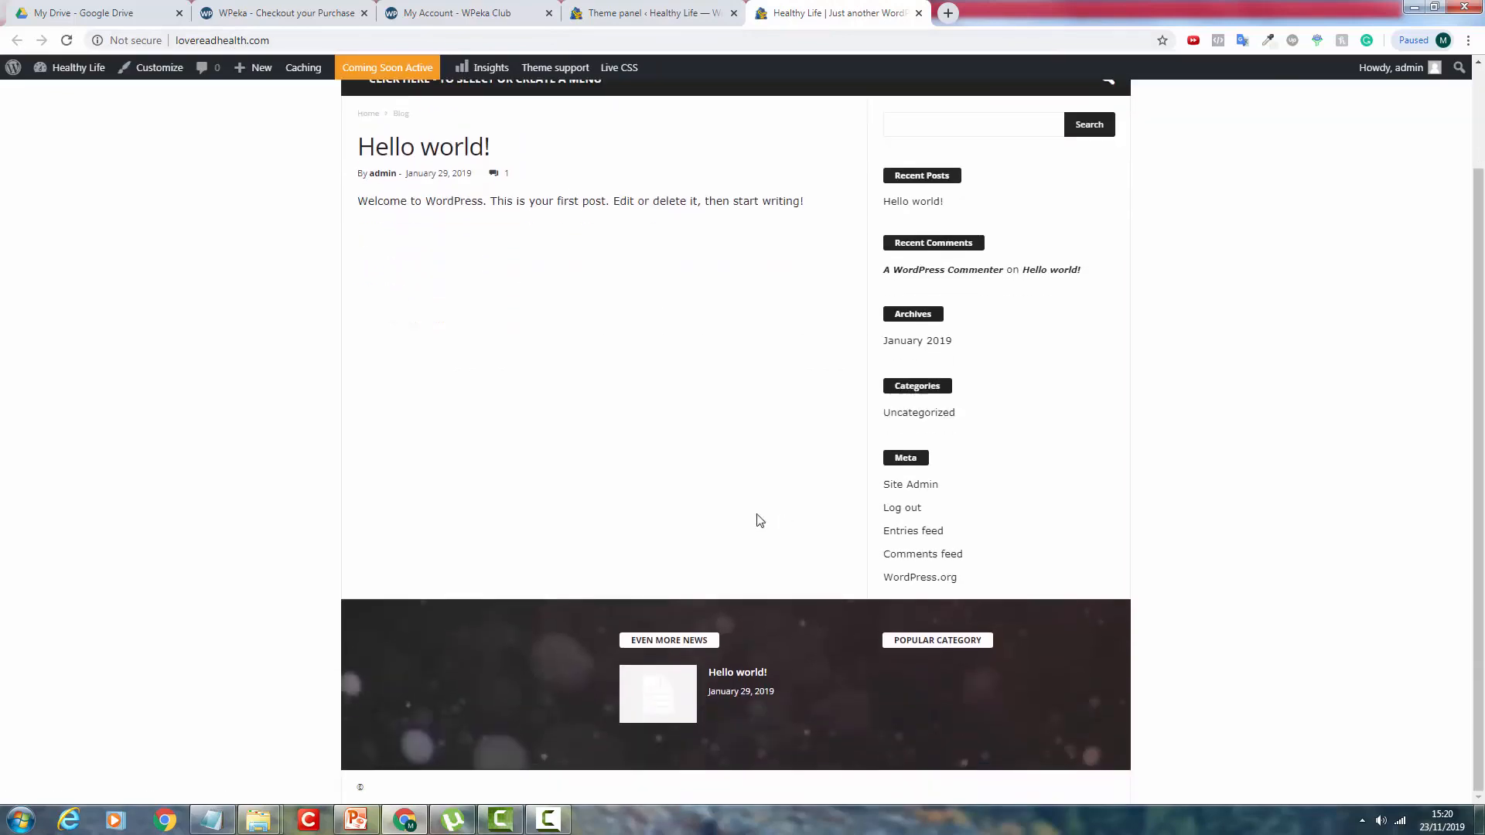
Save the theme settings again with the 0.5 footer background opacity and check the footer on the reloaded live site.
left_click(687, 9)
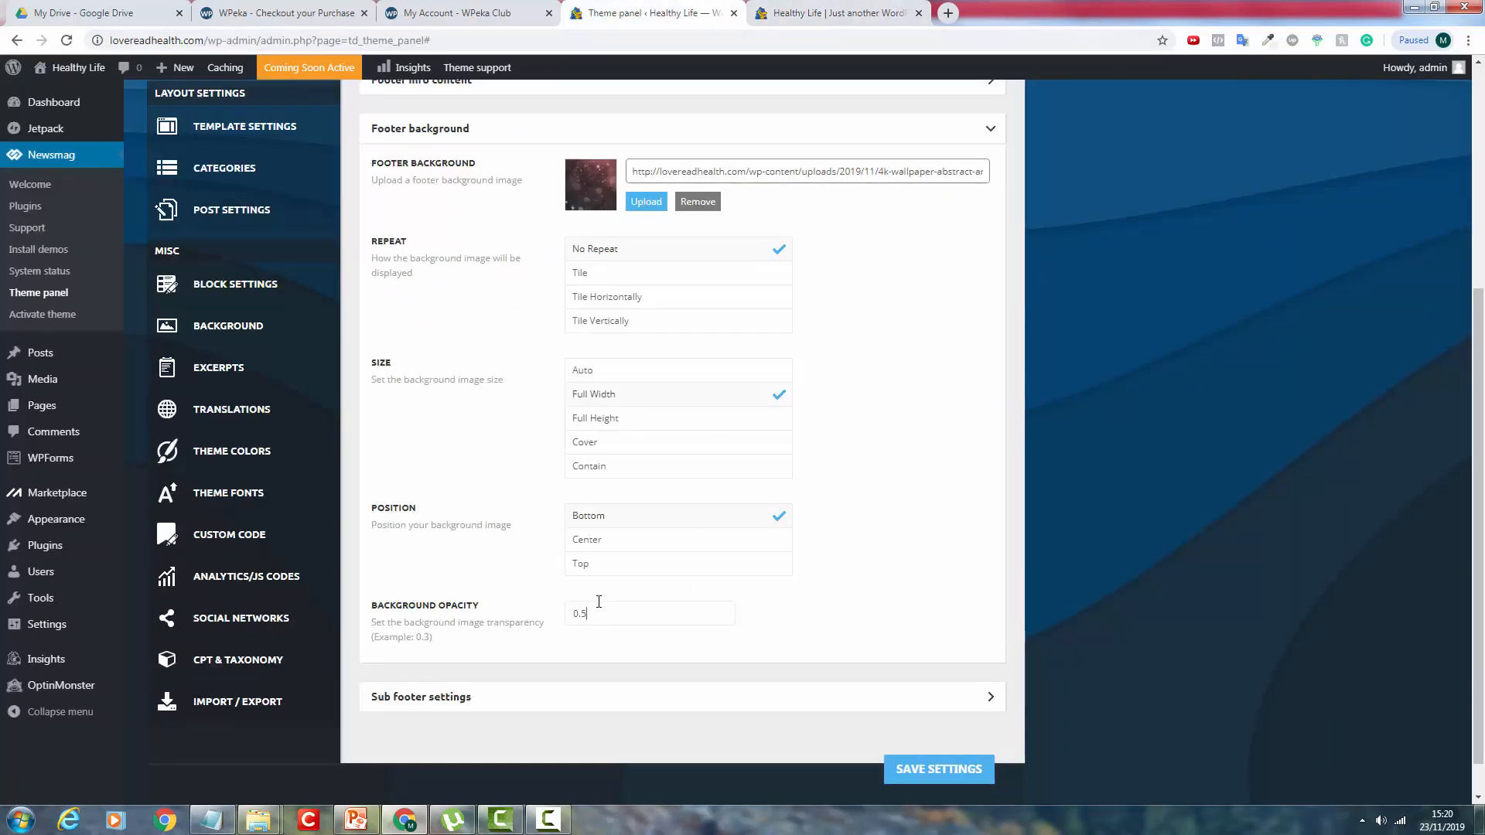
left_click(953, 764)
left_click(779, 8)
key("F5")
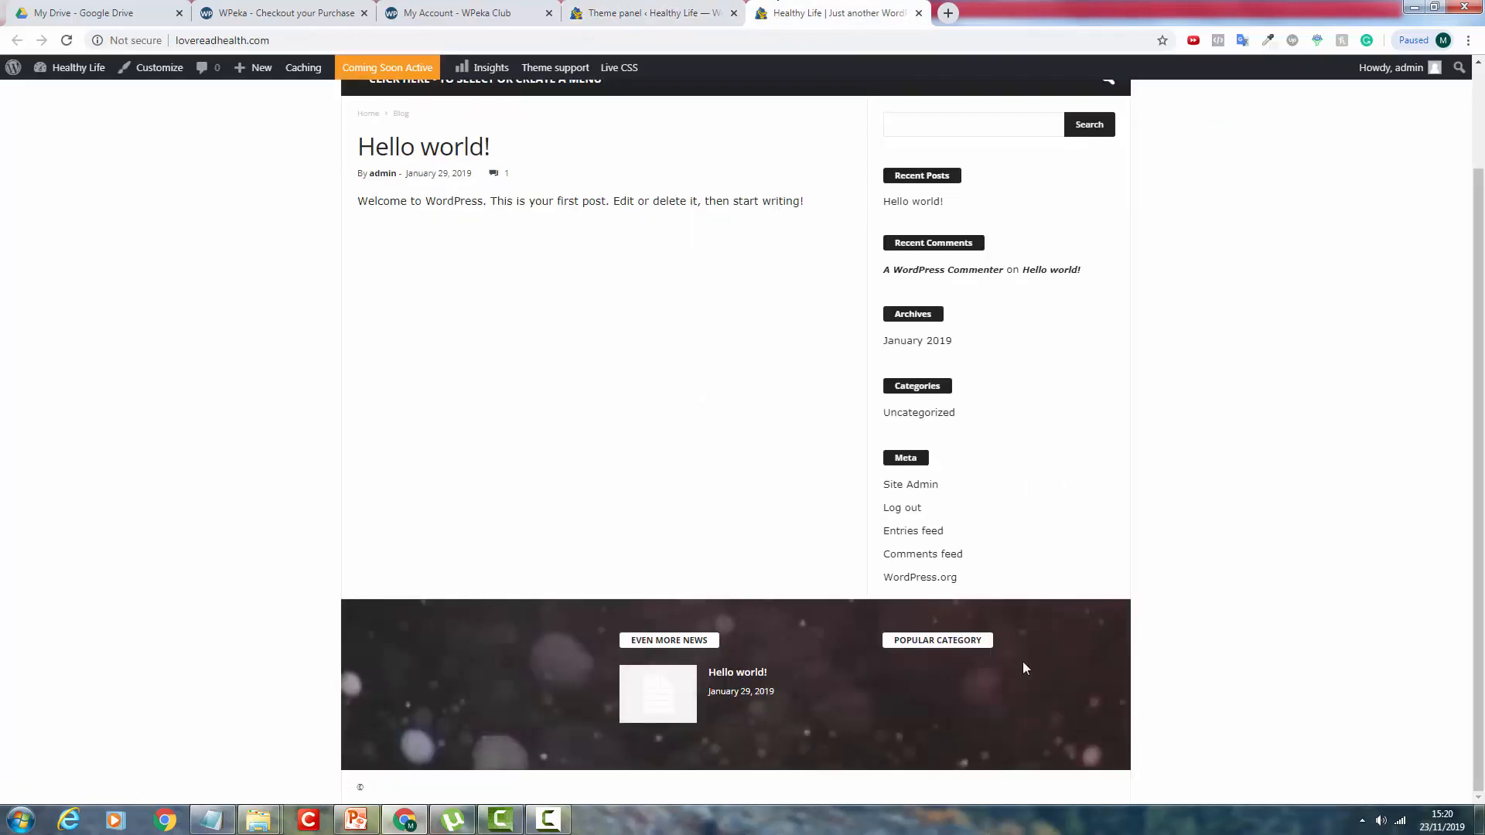
Set the footer background opacity to 0.2, save the settings and check the footer on the reloaded live site.
left_click(607, 9)
left_click(613, 610)
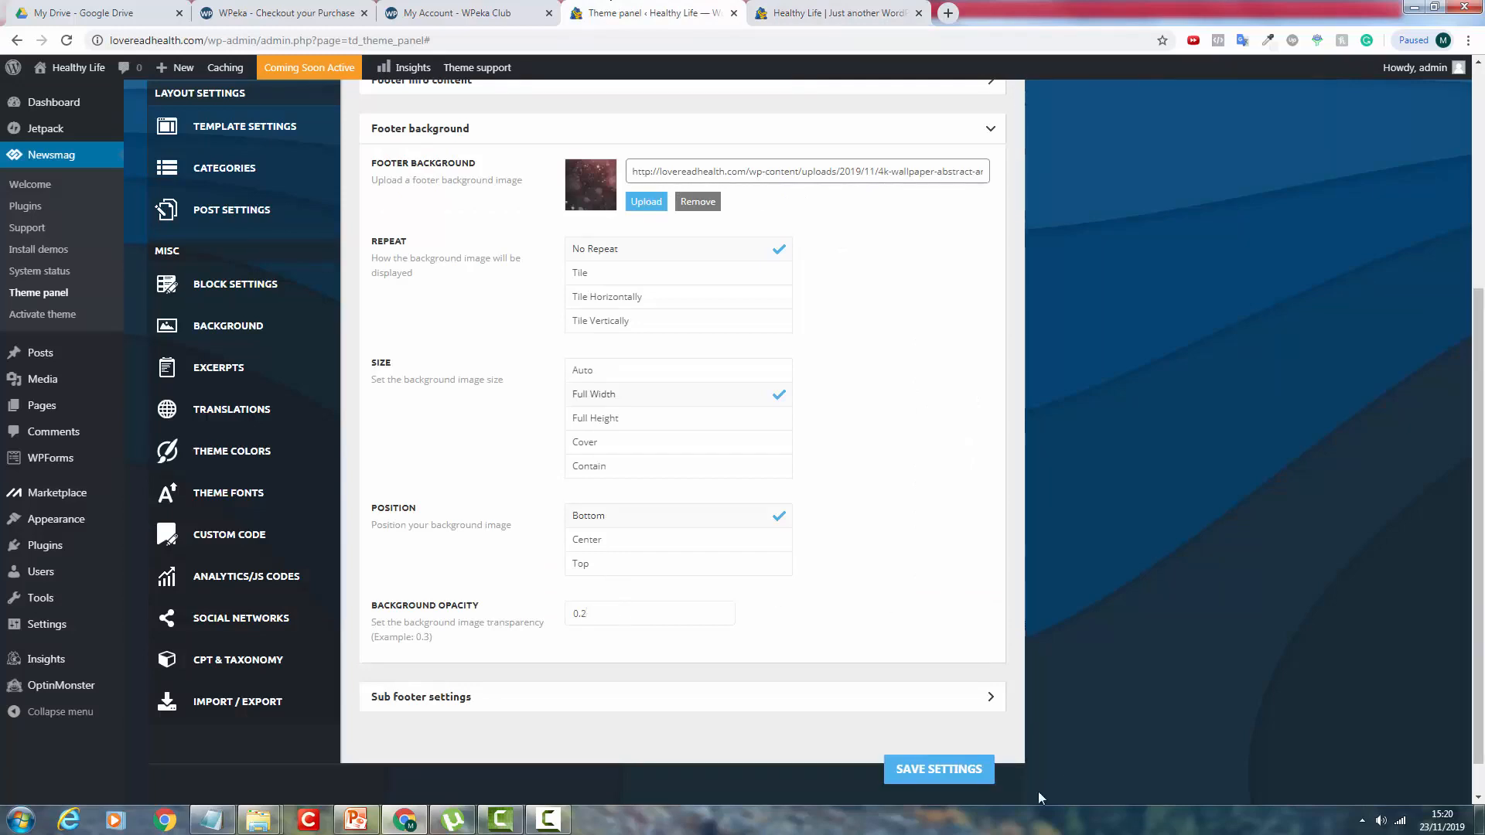
left_click(956, 777)
left_click(846, 8)
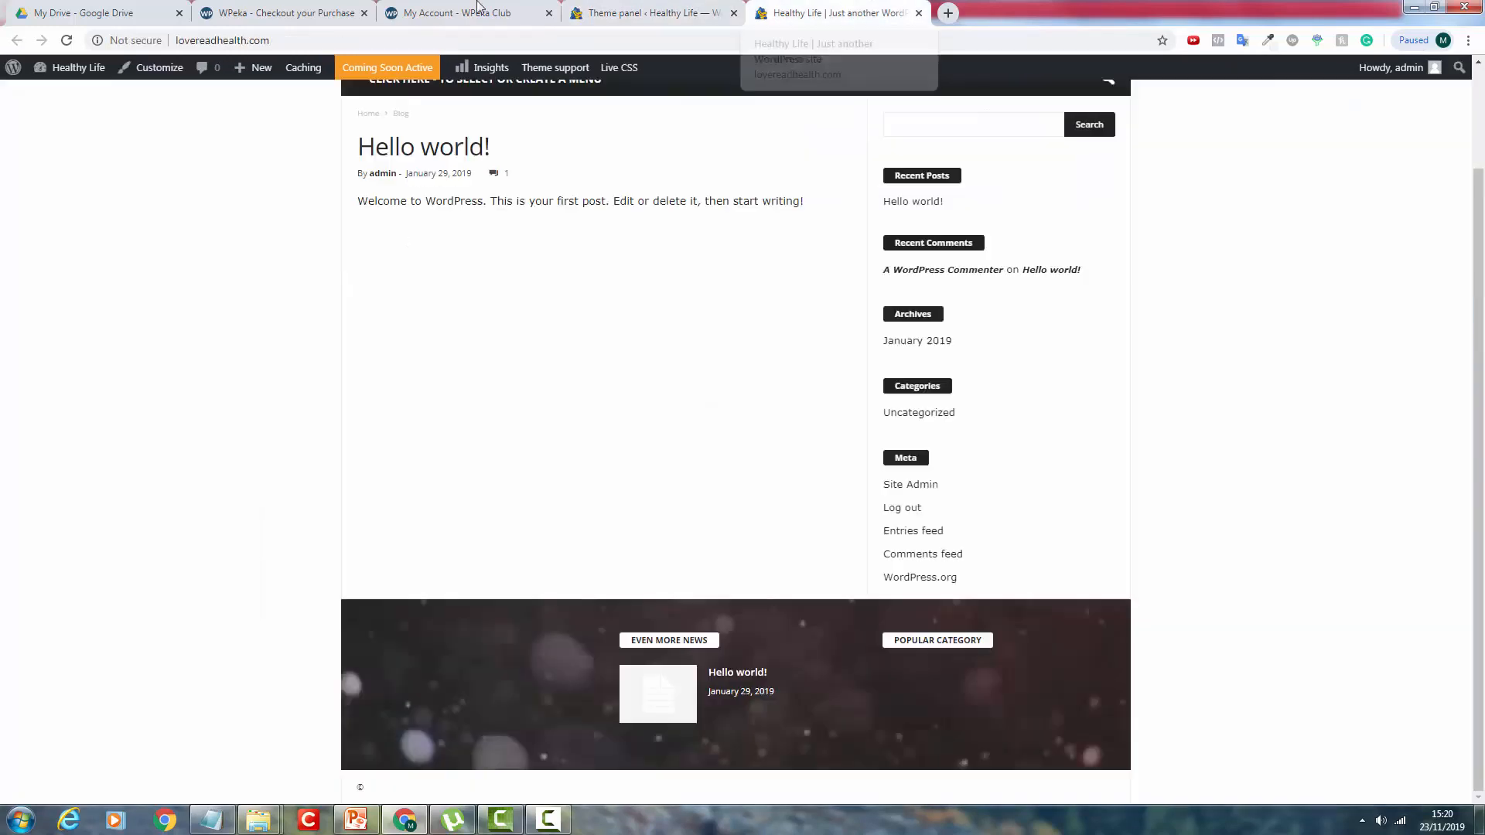
left_click(67, 40)
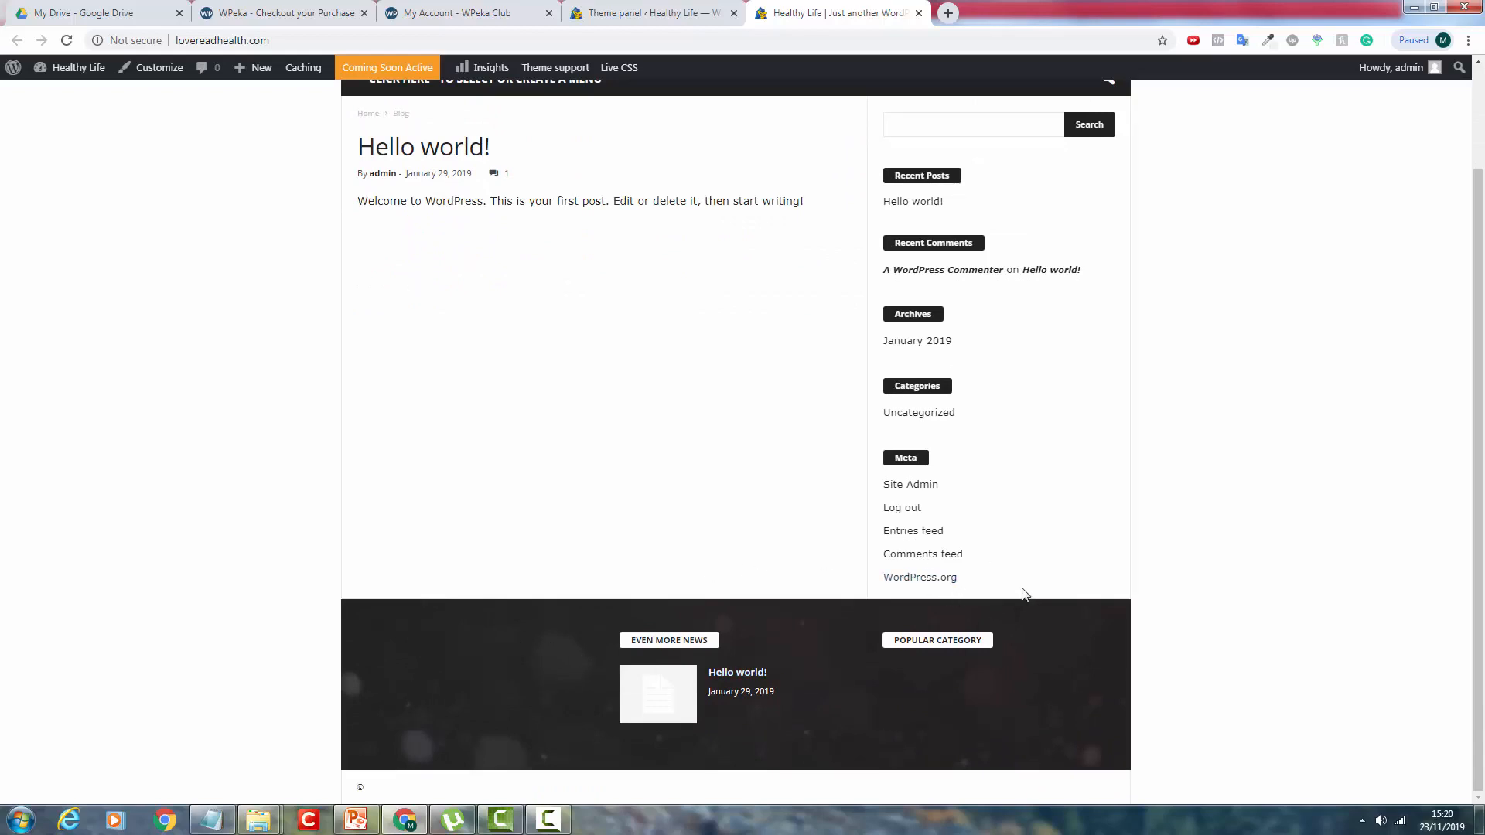
scroll(944, 604, "up", 2)
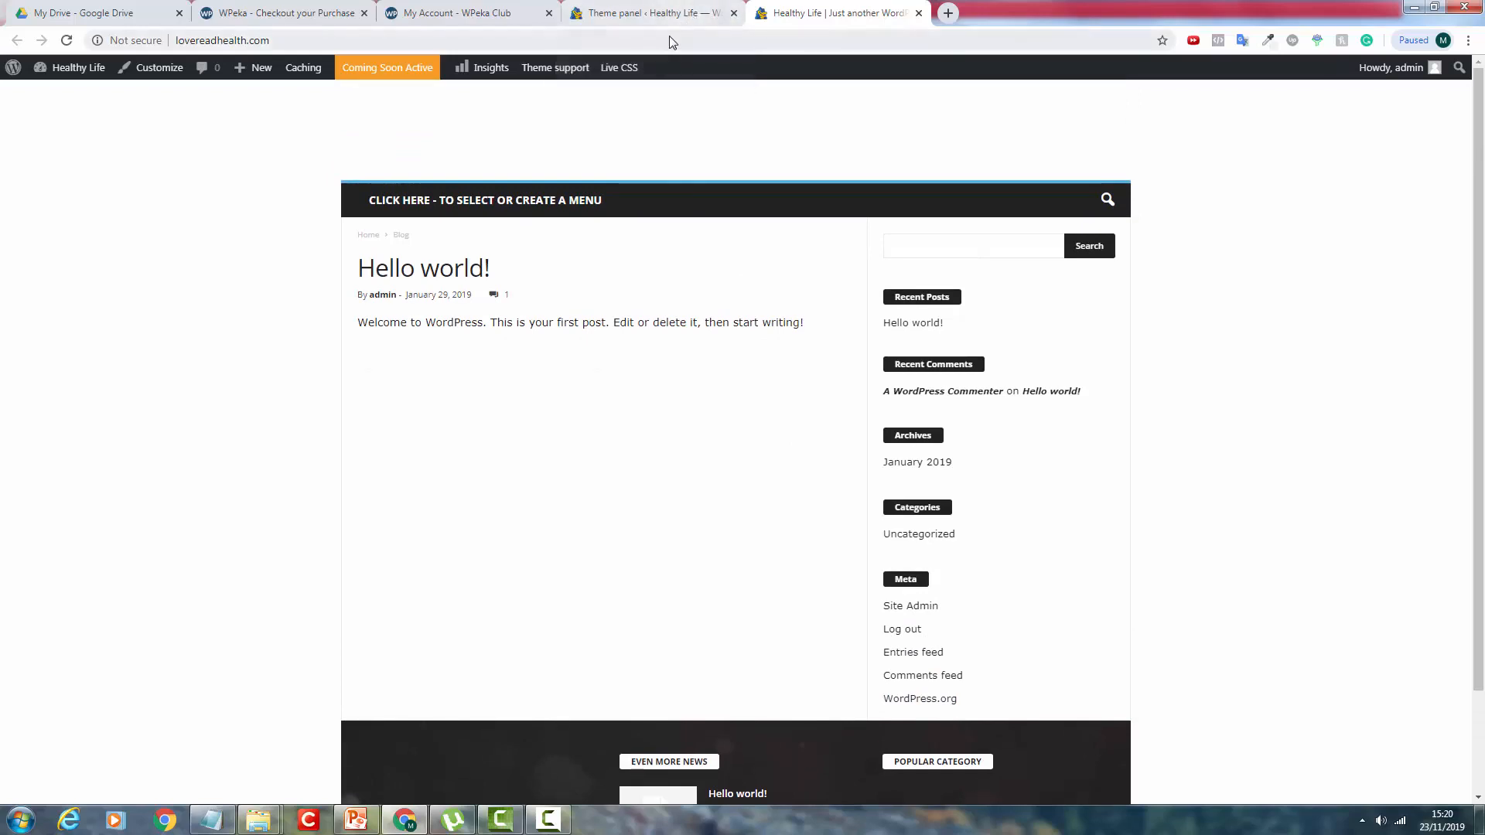
Remove the footer background image, confirm its deletion and collapse the footer background section.
left_click(670, 13)
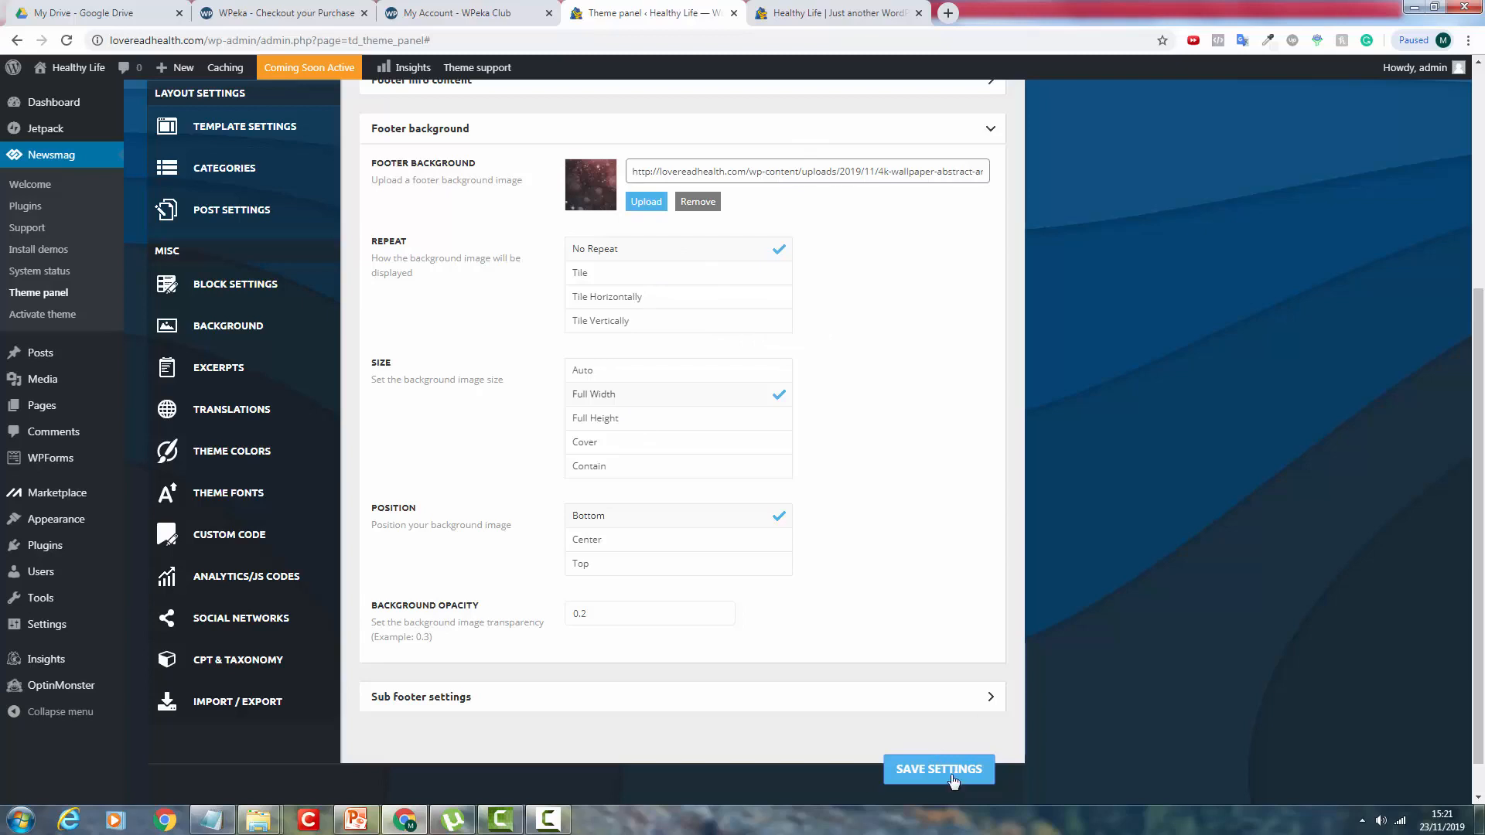
left_click(706, 205)
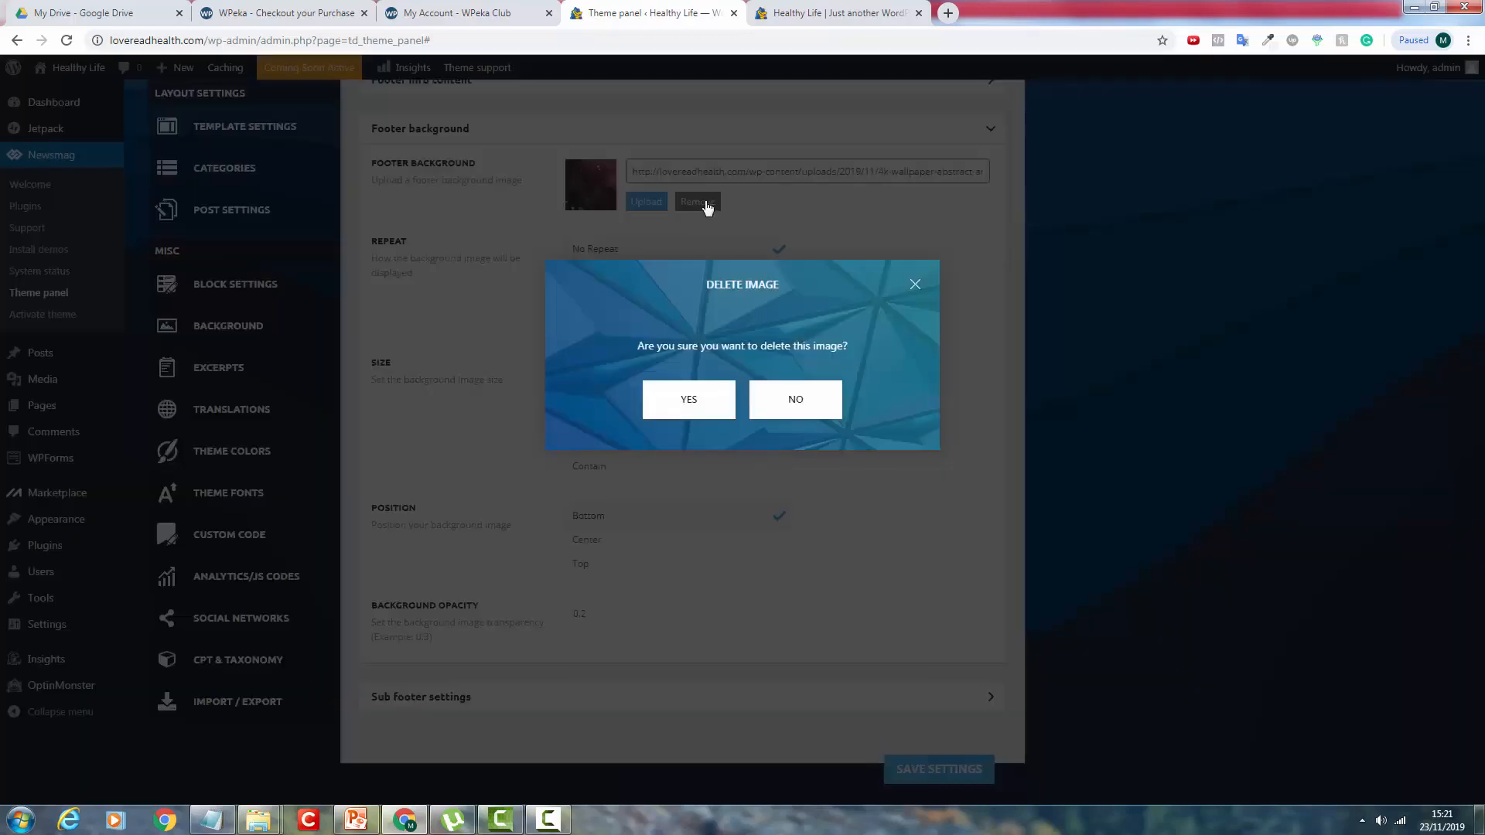
left_click(708, 391)
left_click(631, 133)
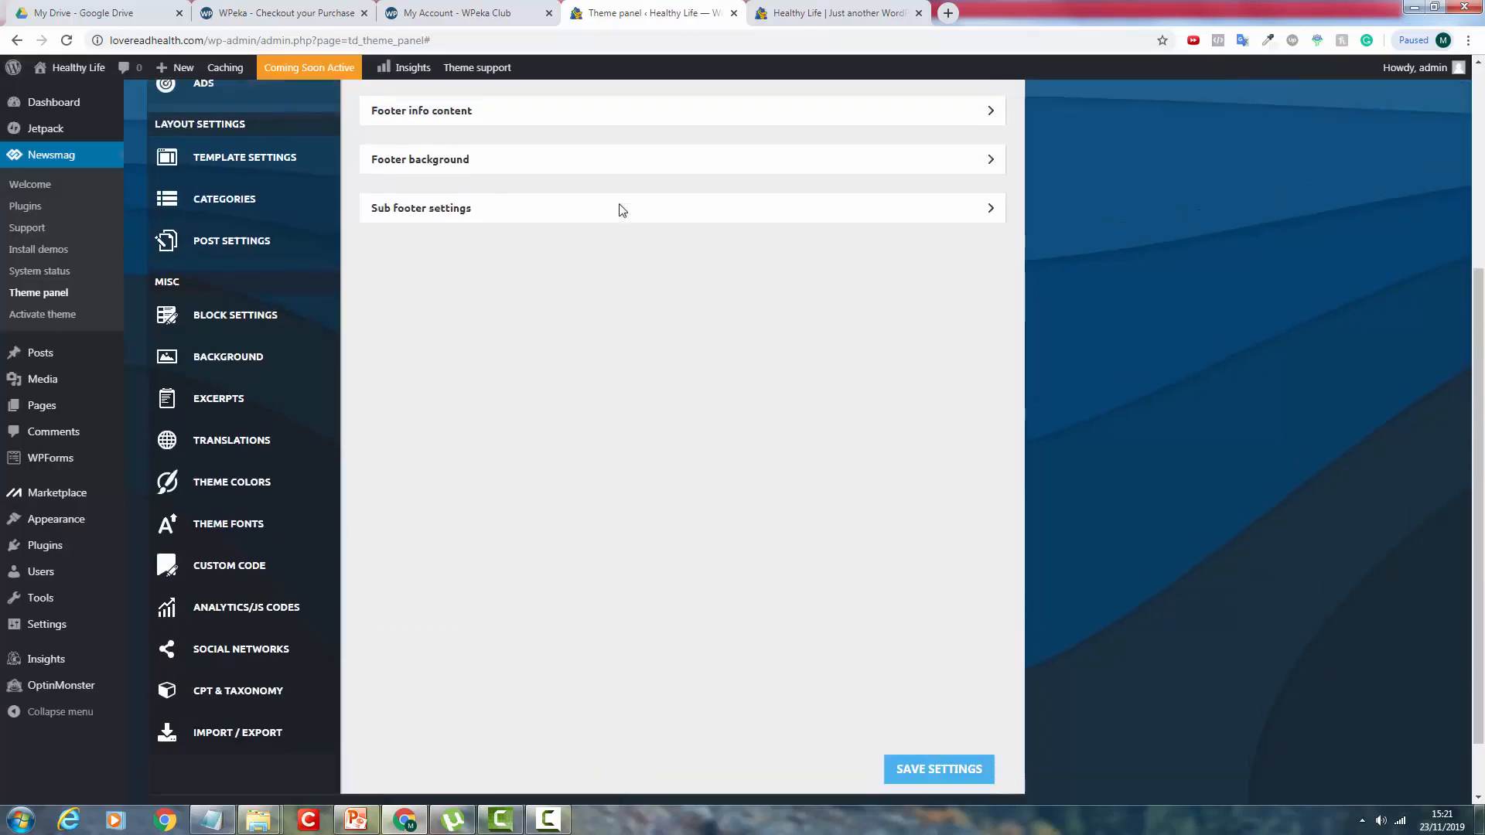
Open the sub footer settings and examine the copyright strip below the footer on the live site.
left_click(527, 333)
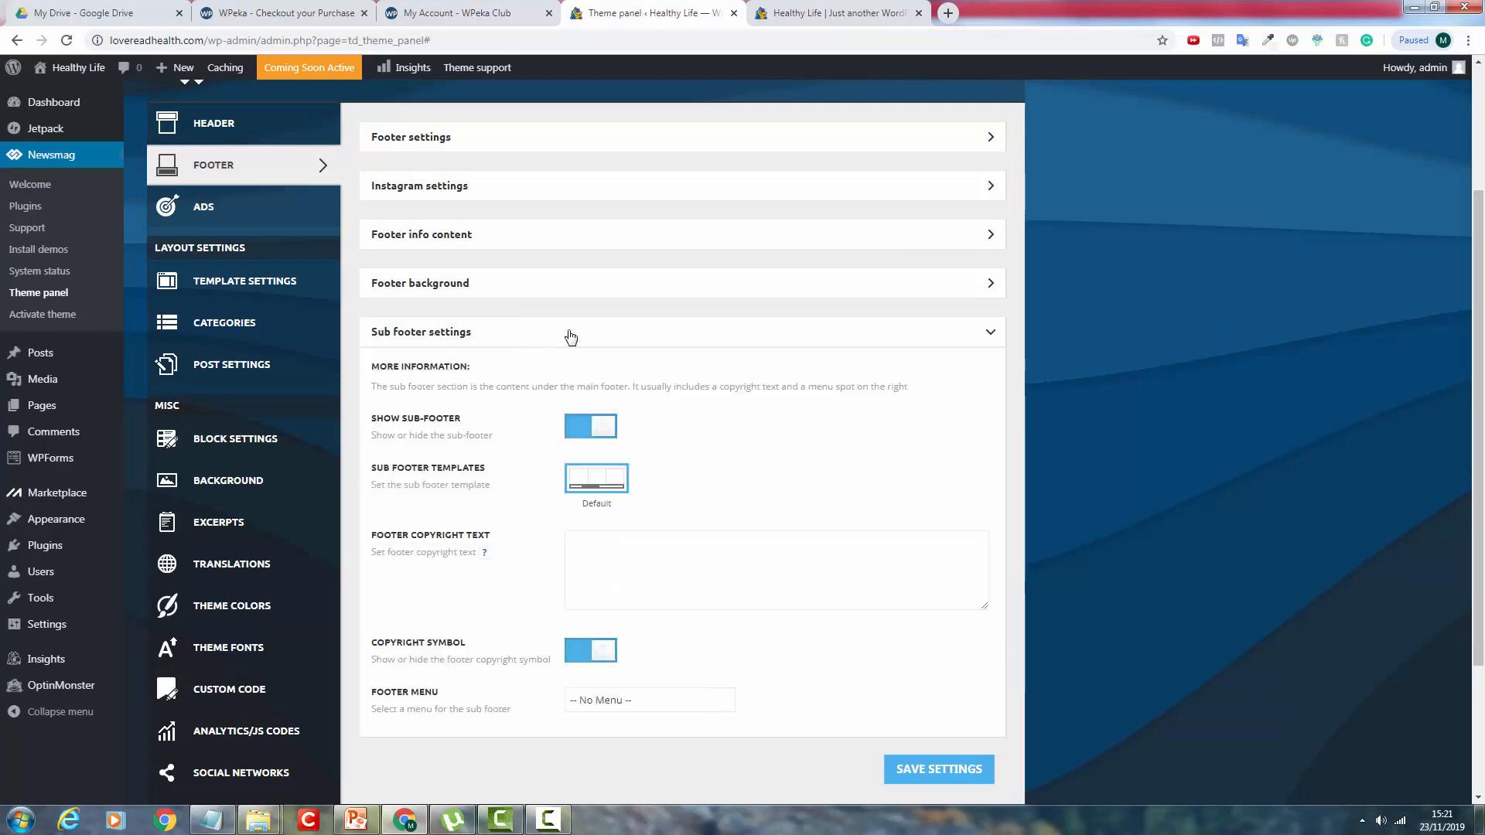
left_click(887, 13)
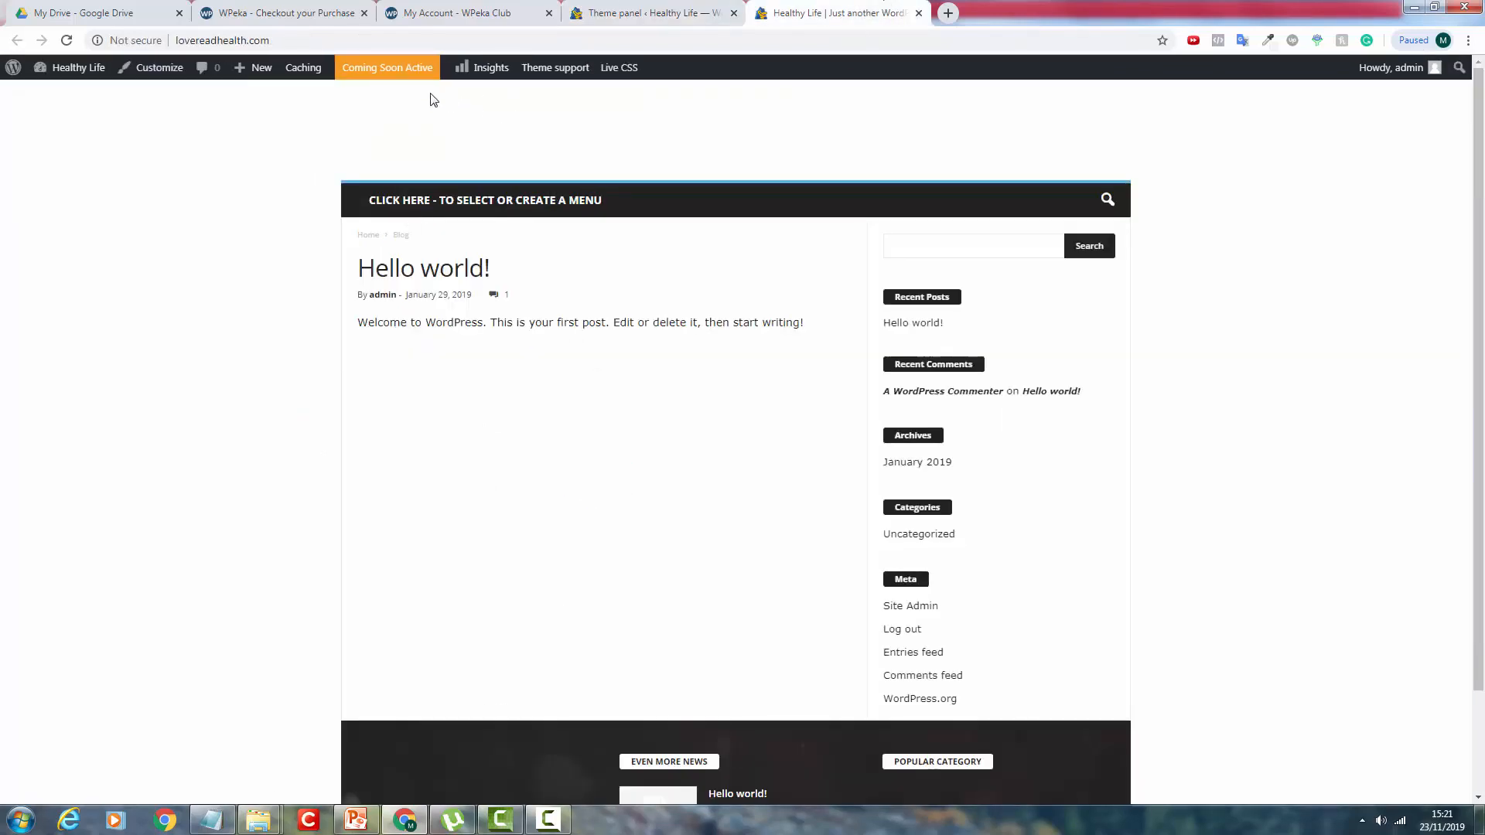
scroll(745, 225, "down", 3)
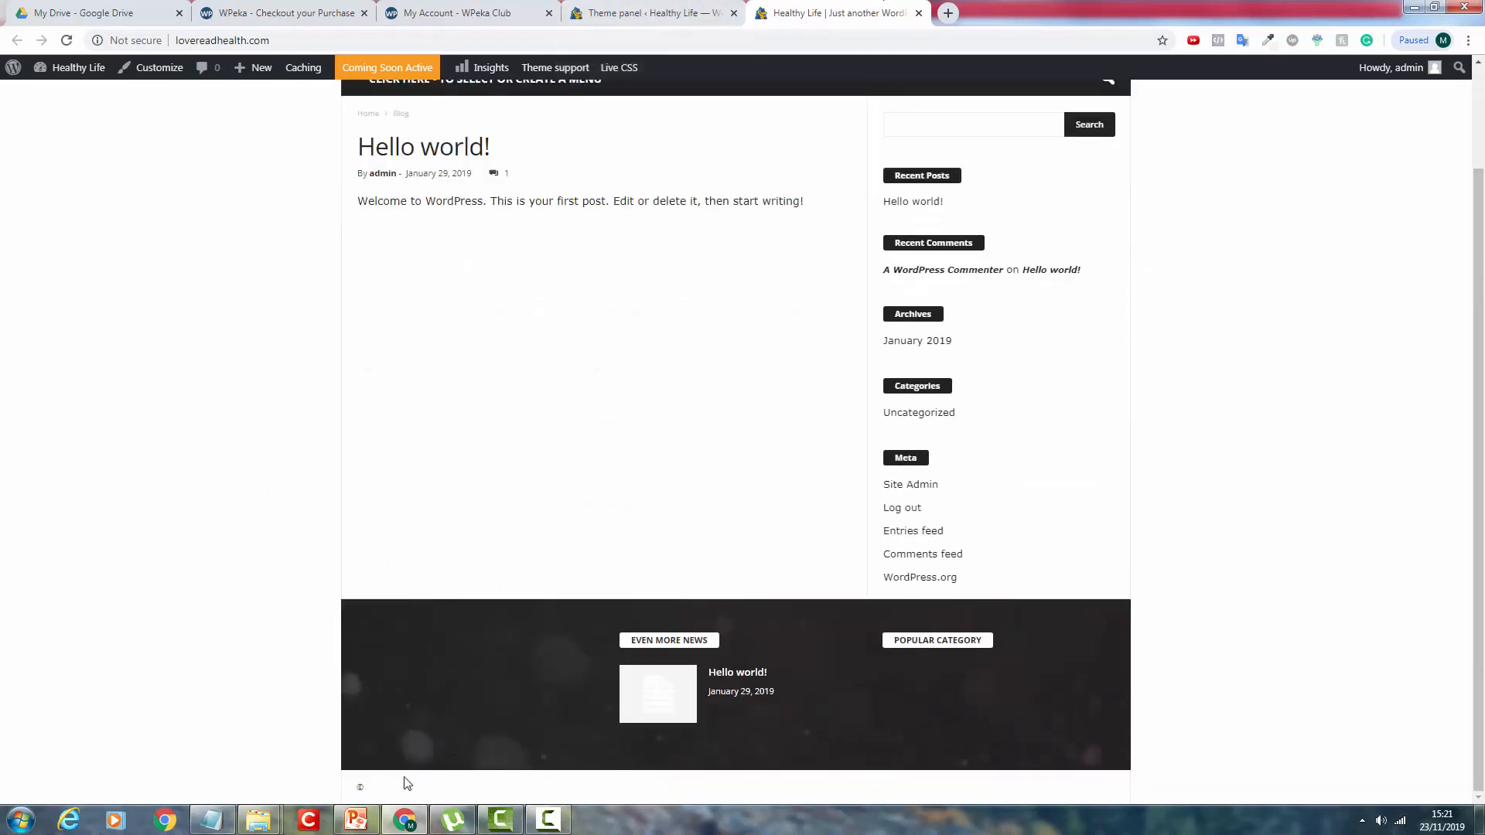
left_click_drag(499, 794, 1033, 795)
left_click(623, 798)
Set the footer copyright text to "Love Read Health 2019", save the settings and check the sub-footer on the reloaded live site.
key("ctrl+shift+Tab")
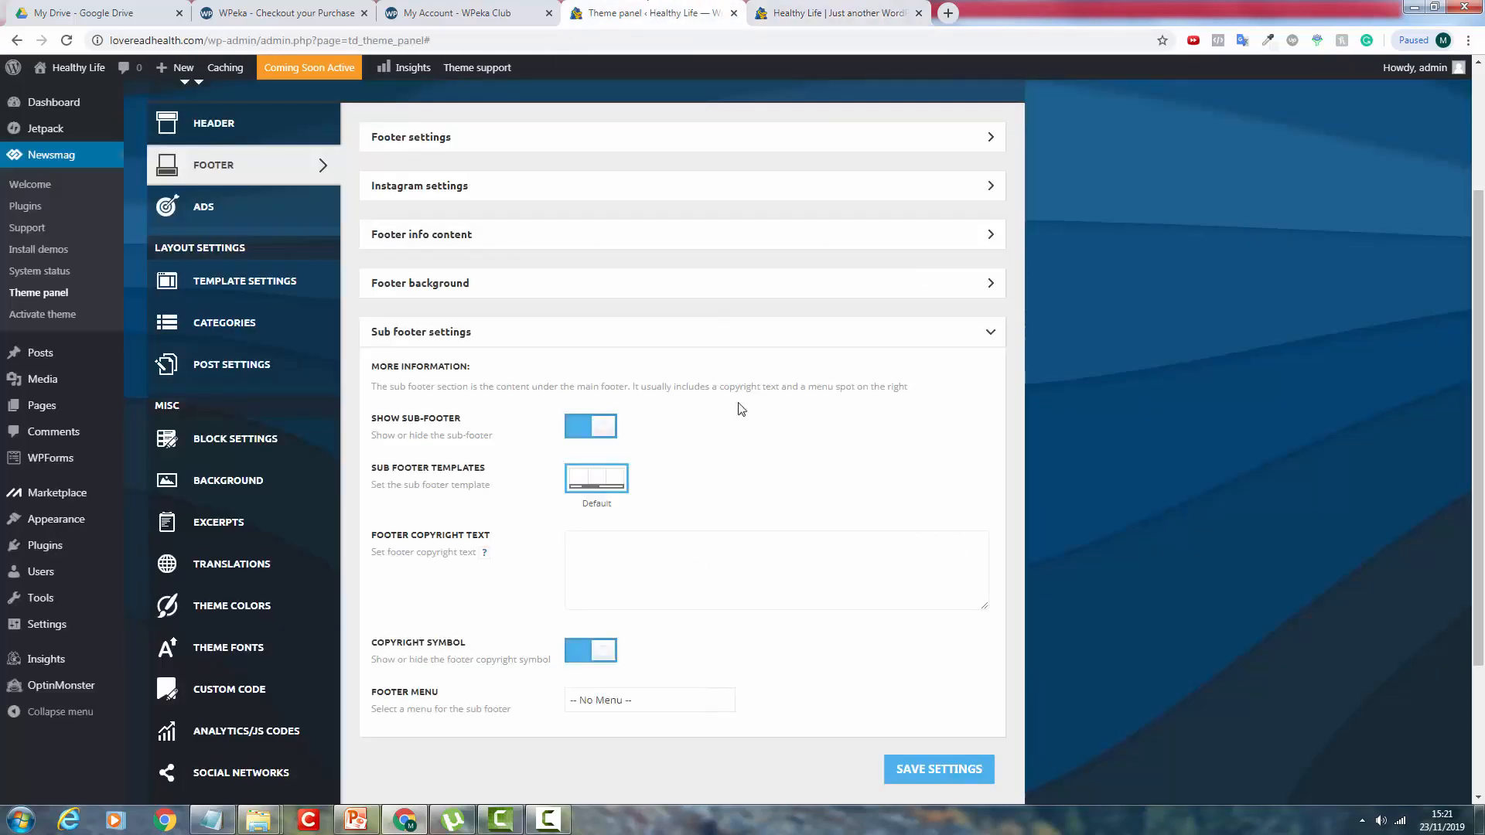
scroll(574, 681, "down", 2)
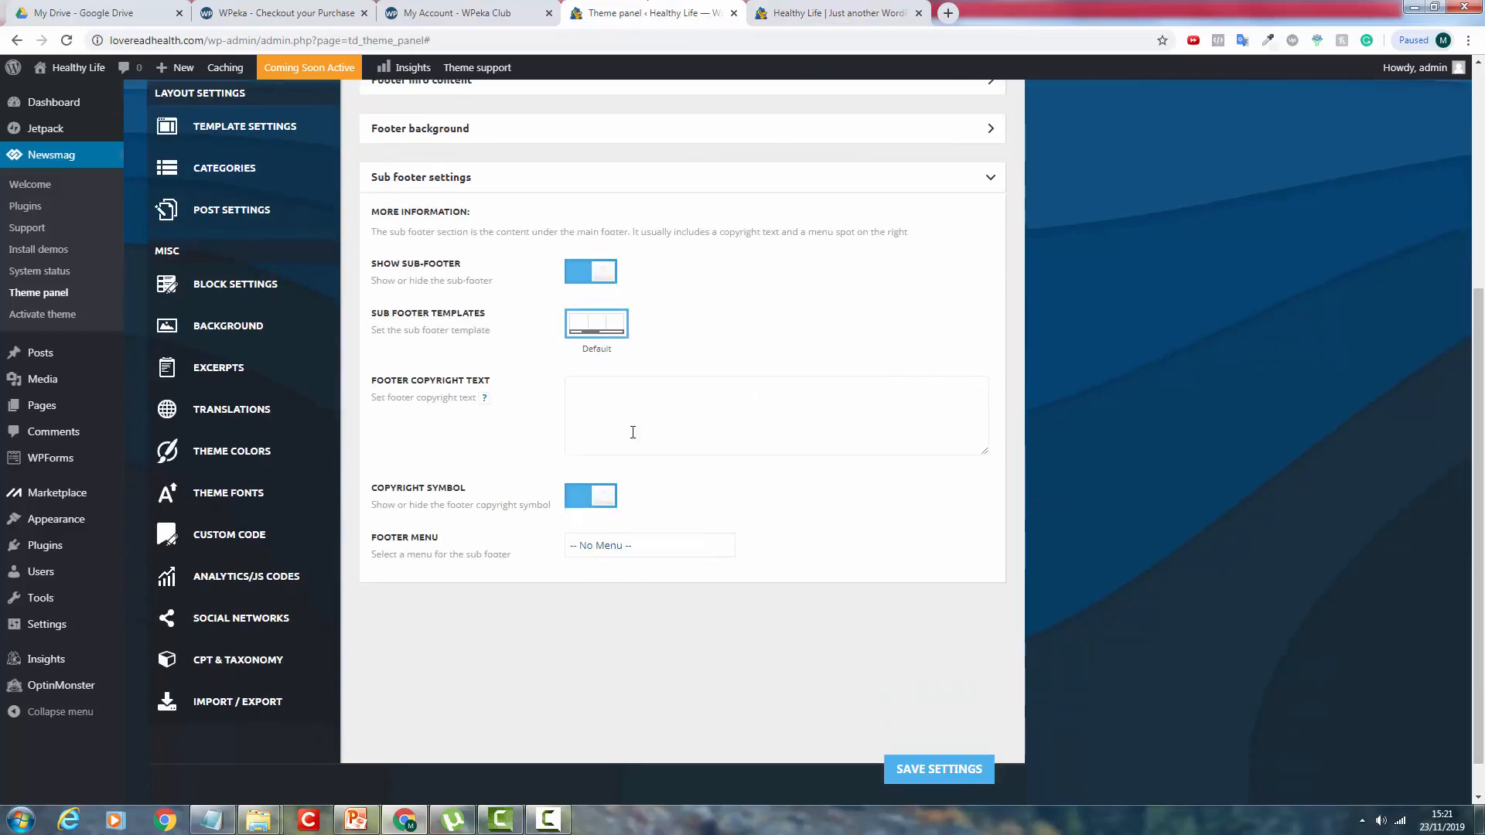
left_click(620, 545)
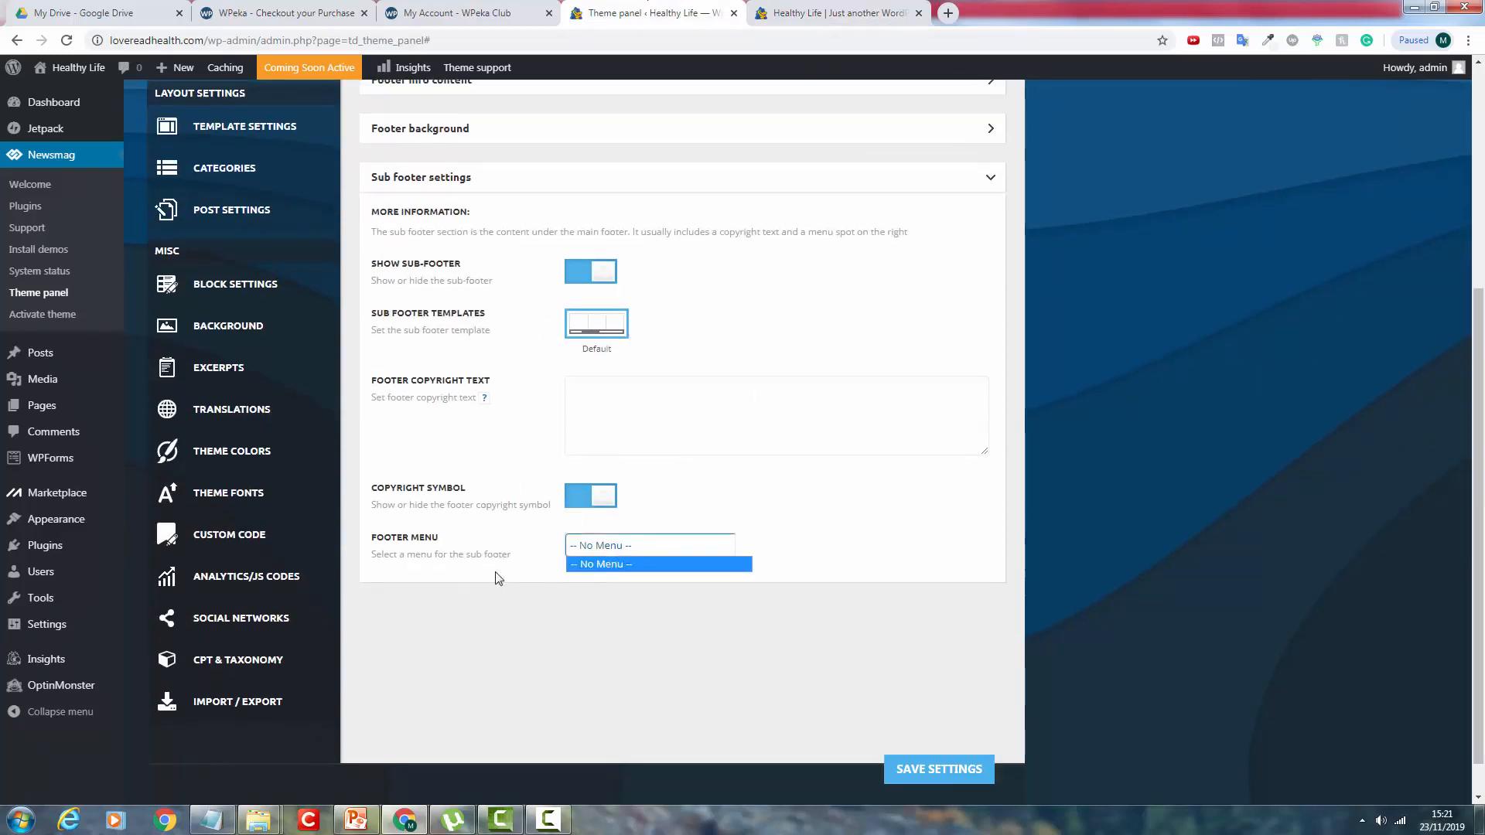
left_click(684, 605)
left_click(688, 389)
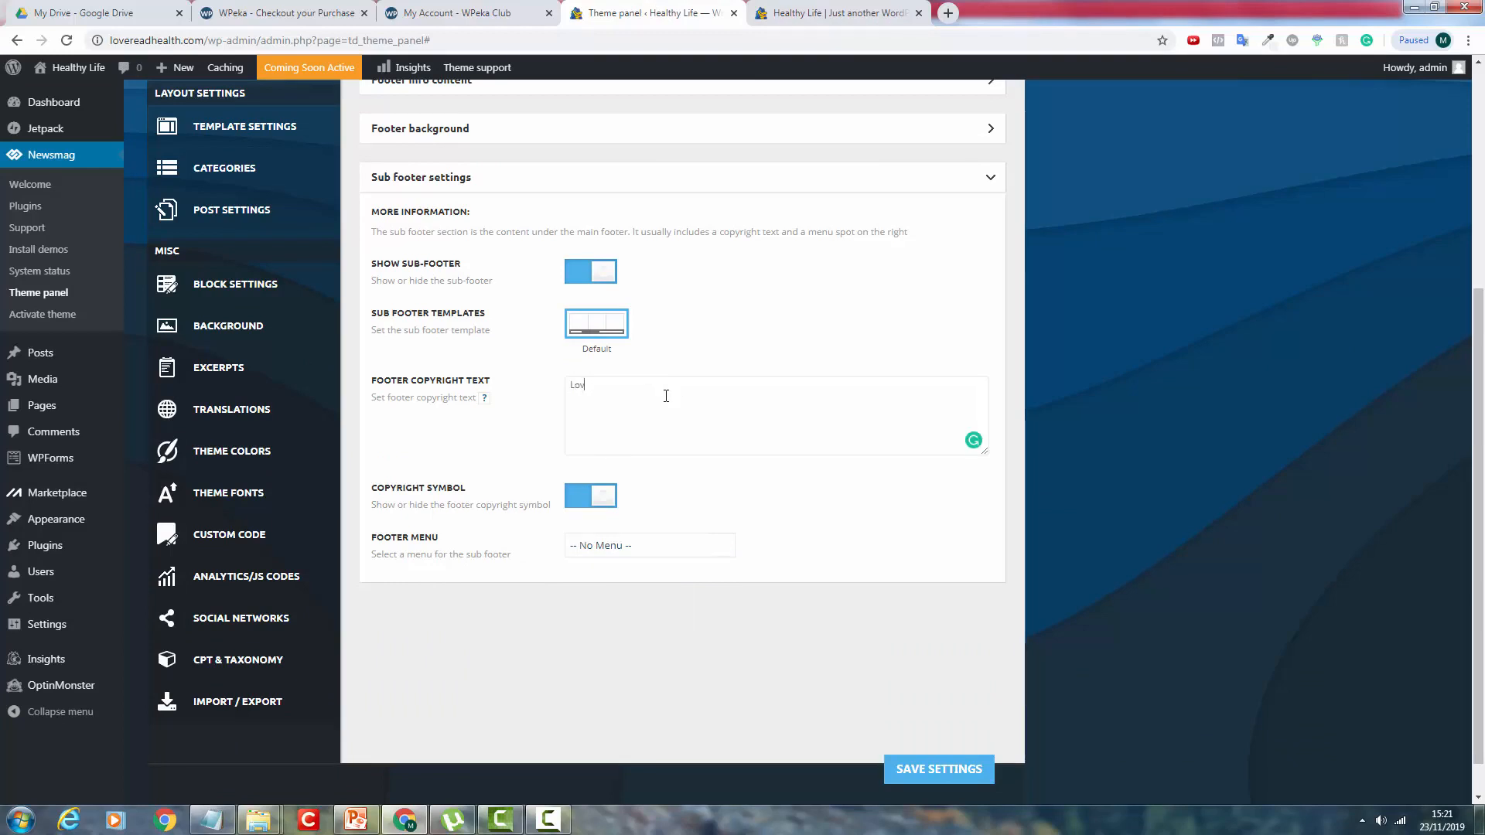
type("Love Read Health 2019")
left_click(939, 769)
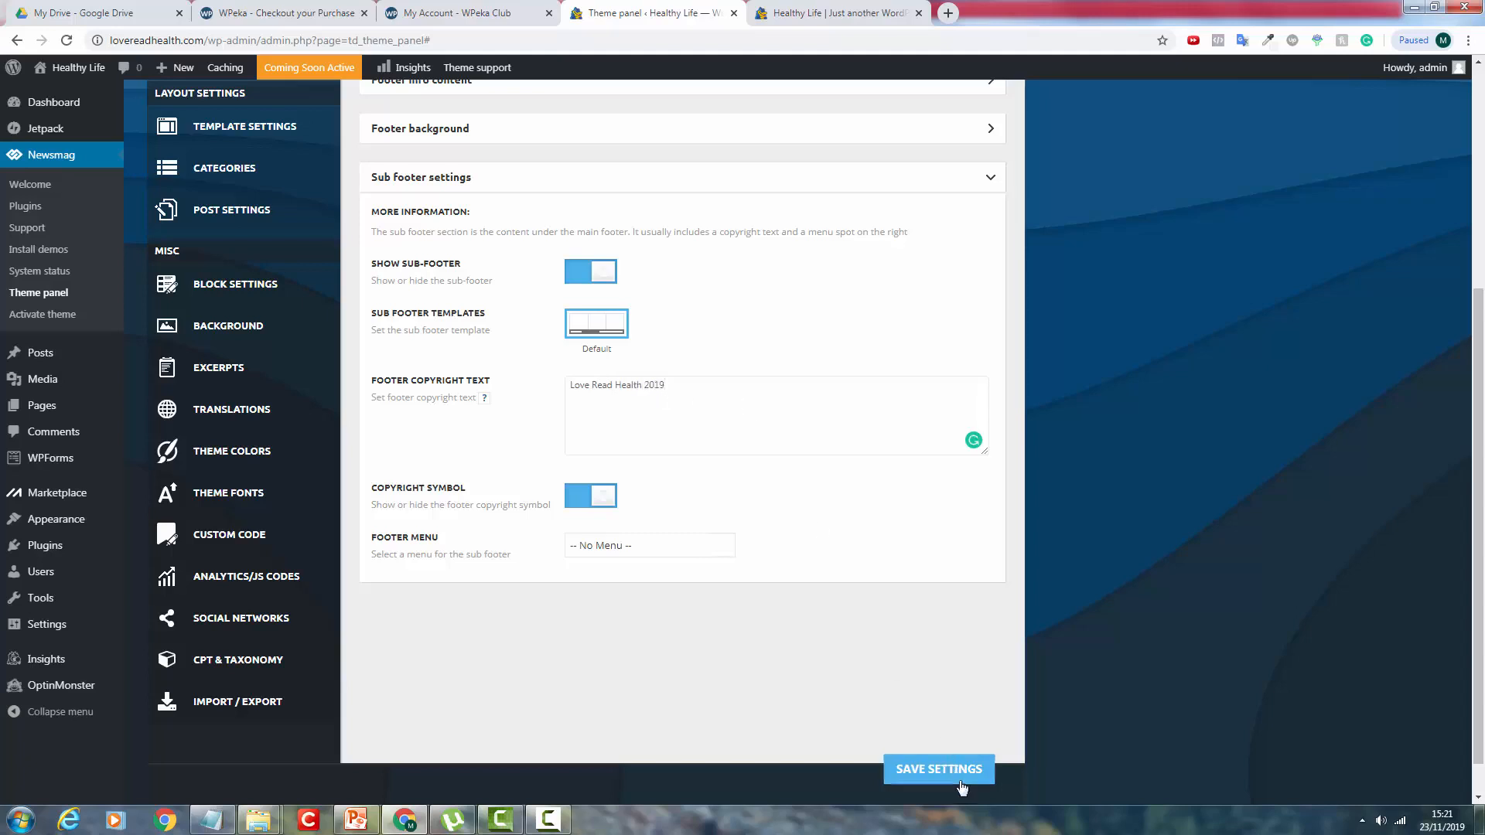
left_click(839, 12)
left_click(67, 40)
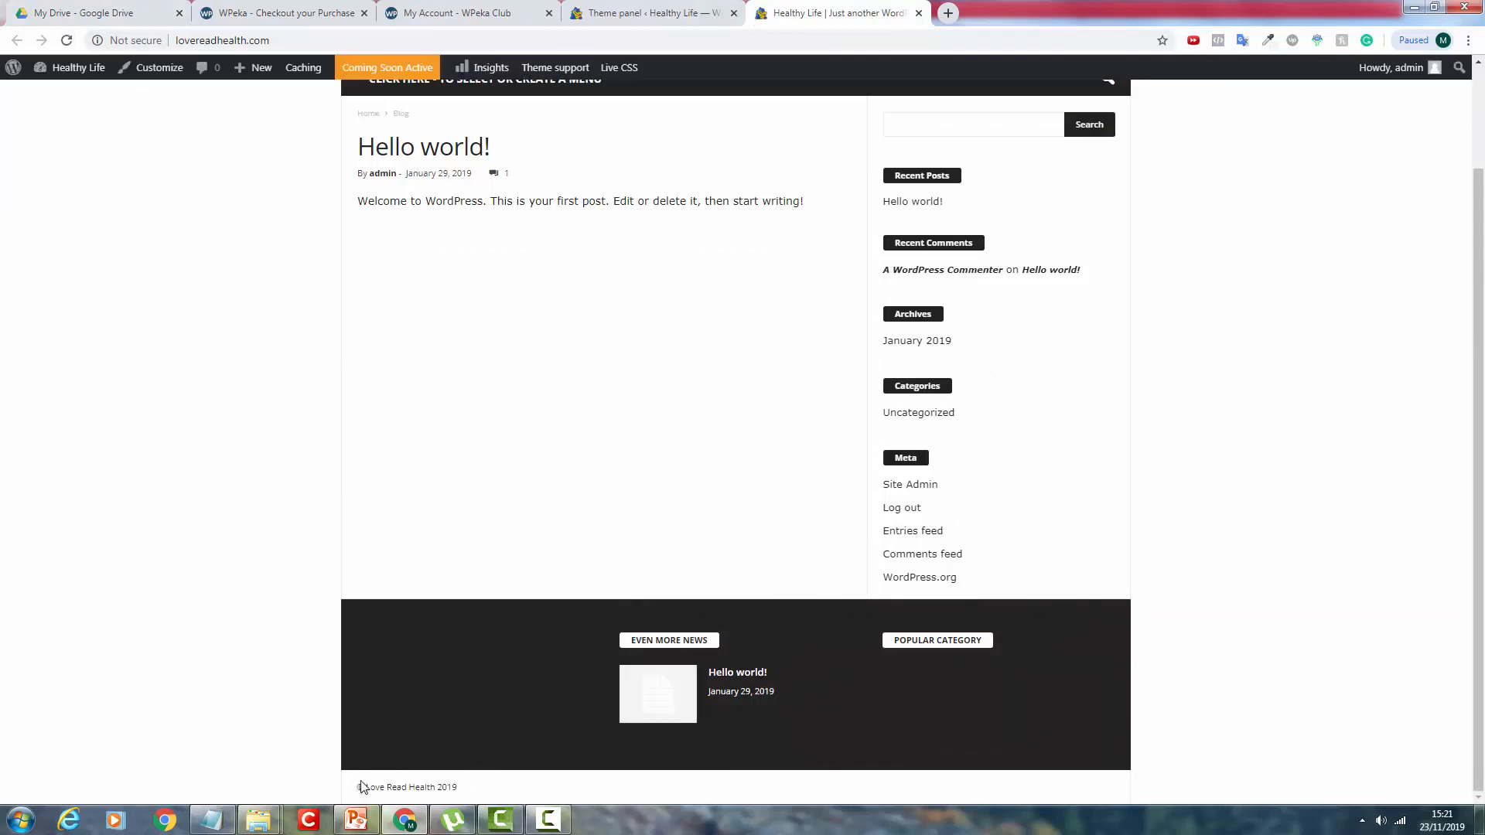
Look through the theme's Ads and Template Settings sections, including the blog and posts template.
left_click(656, 11)
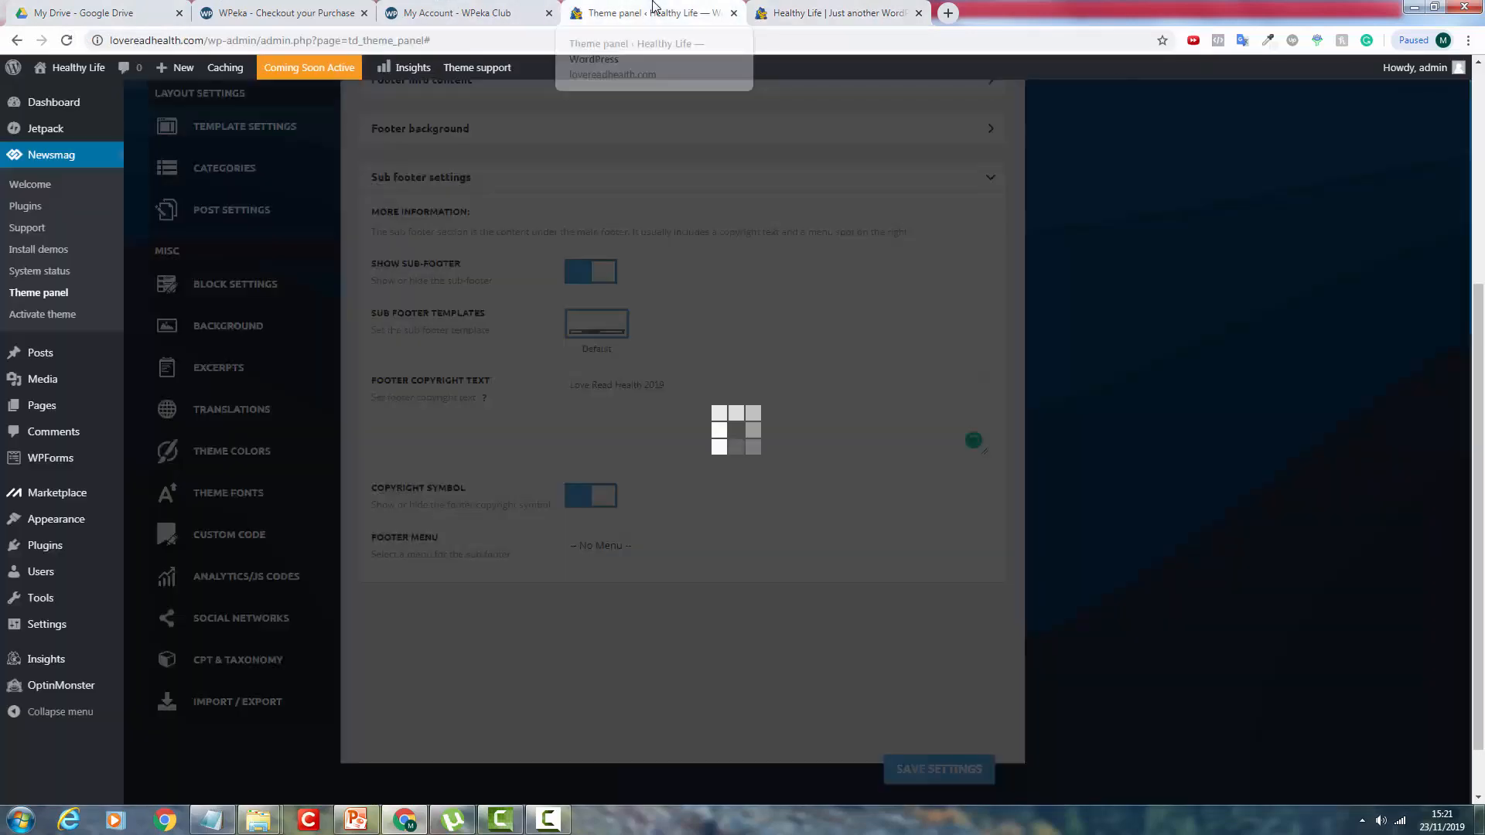
scroll(357, 273, "up", 4)
left_click(247, 372)
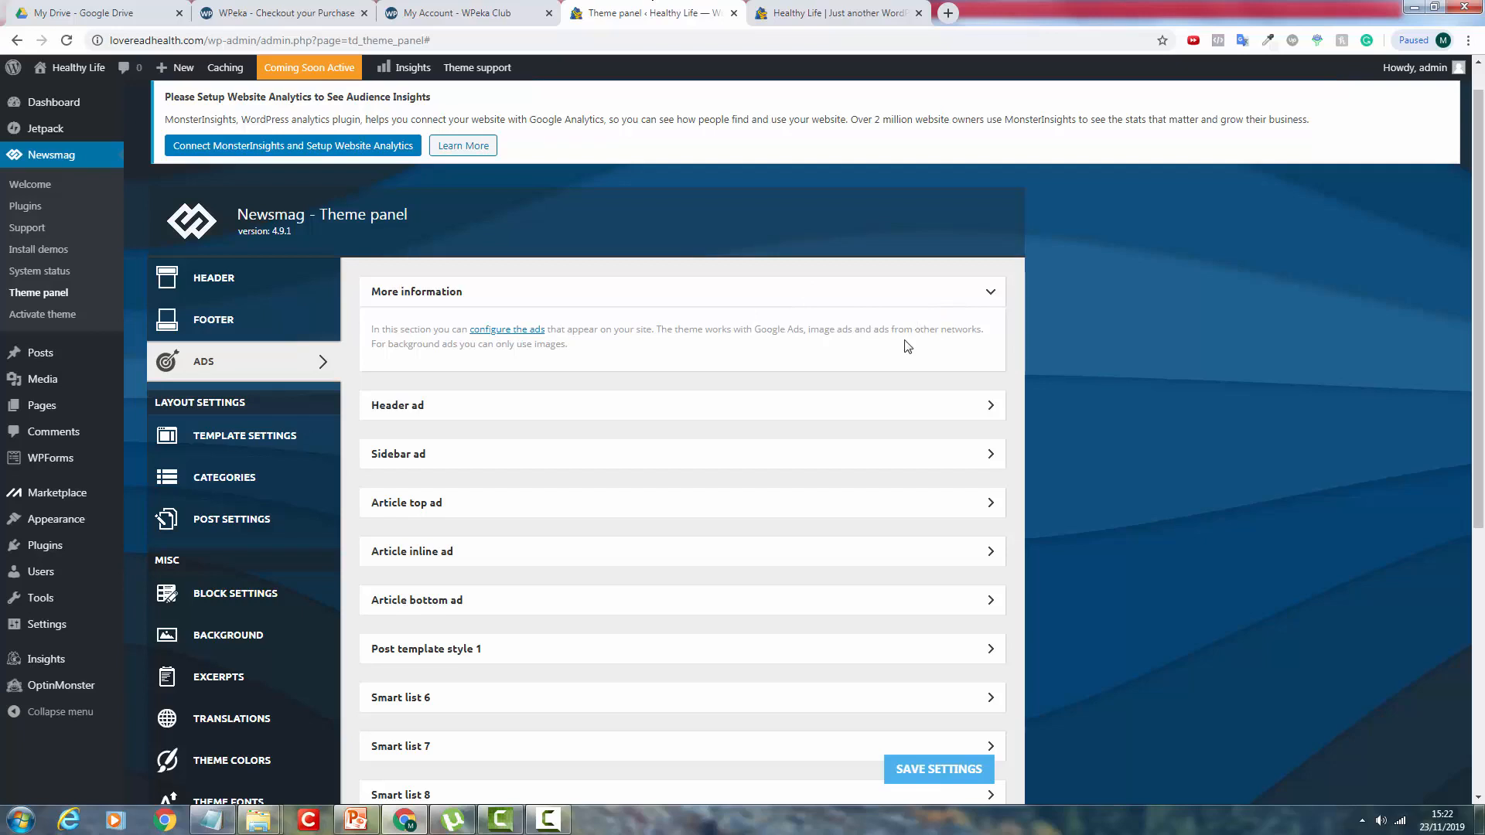
left_click(324, 436)
scroll(420, 408, "down", 3)
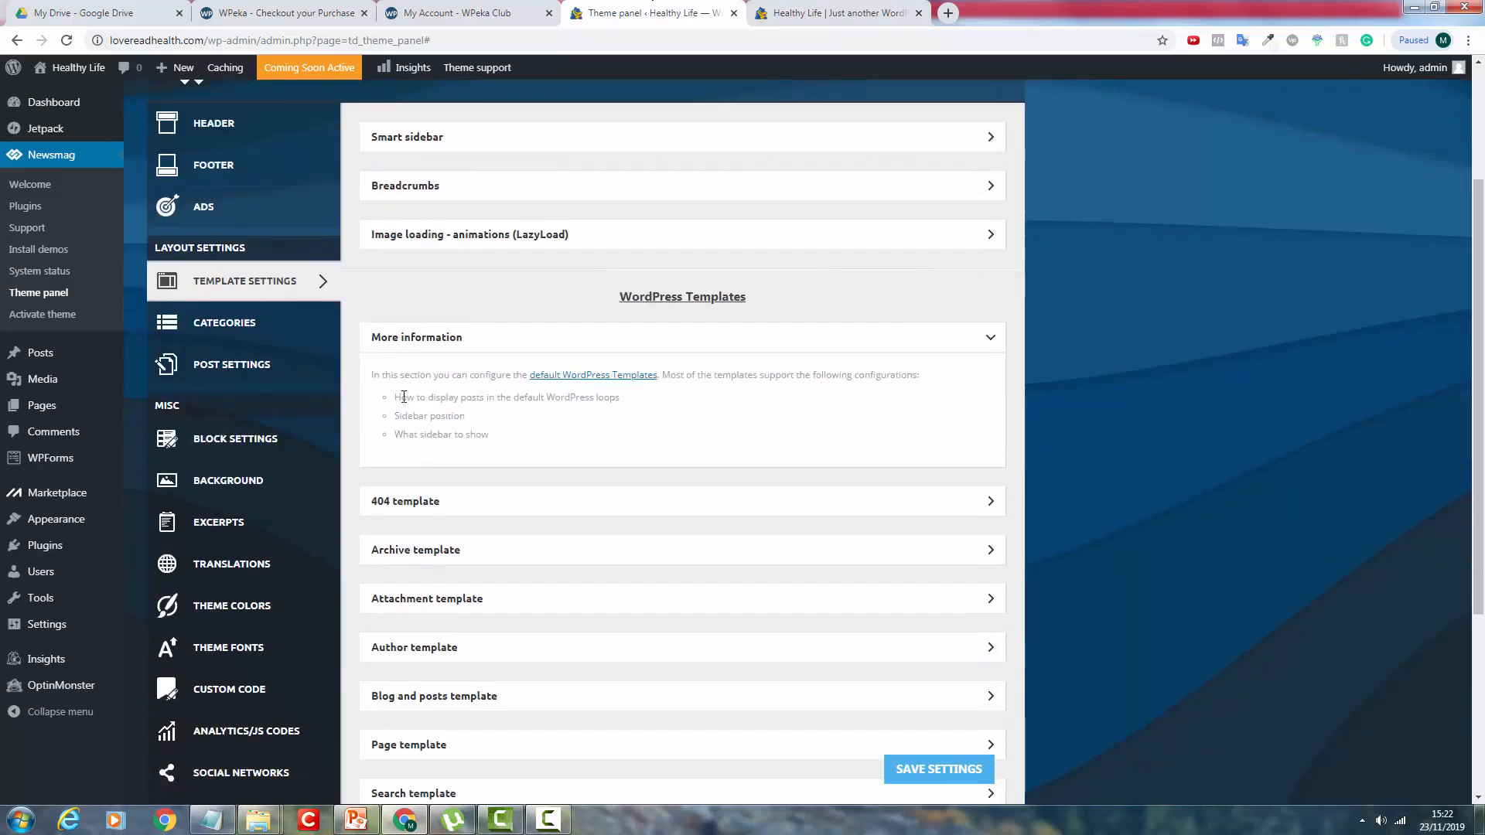
scroll(420, 408, "down", 3)
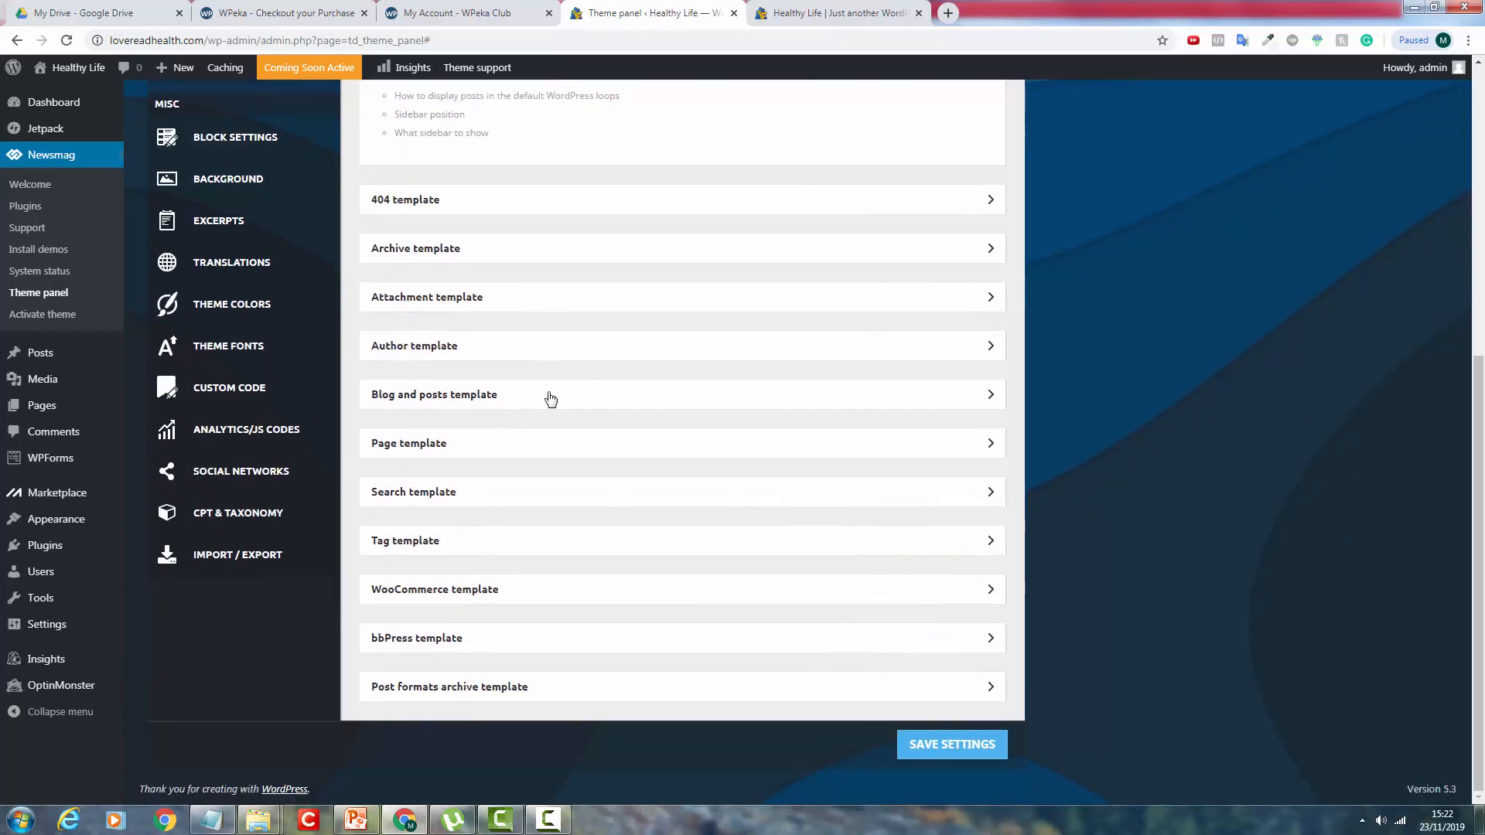
left_click(551, 398)
left_click(551, 396)
scroll(554, 410, "up", 4)
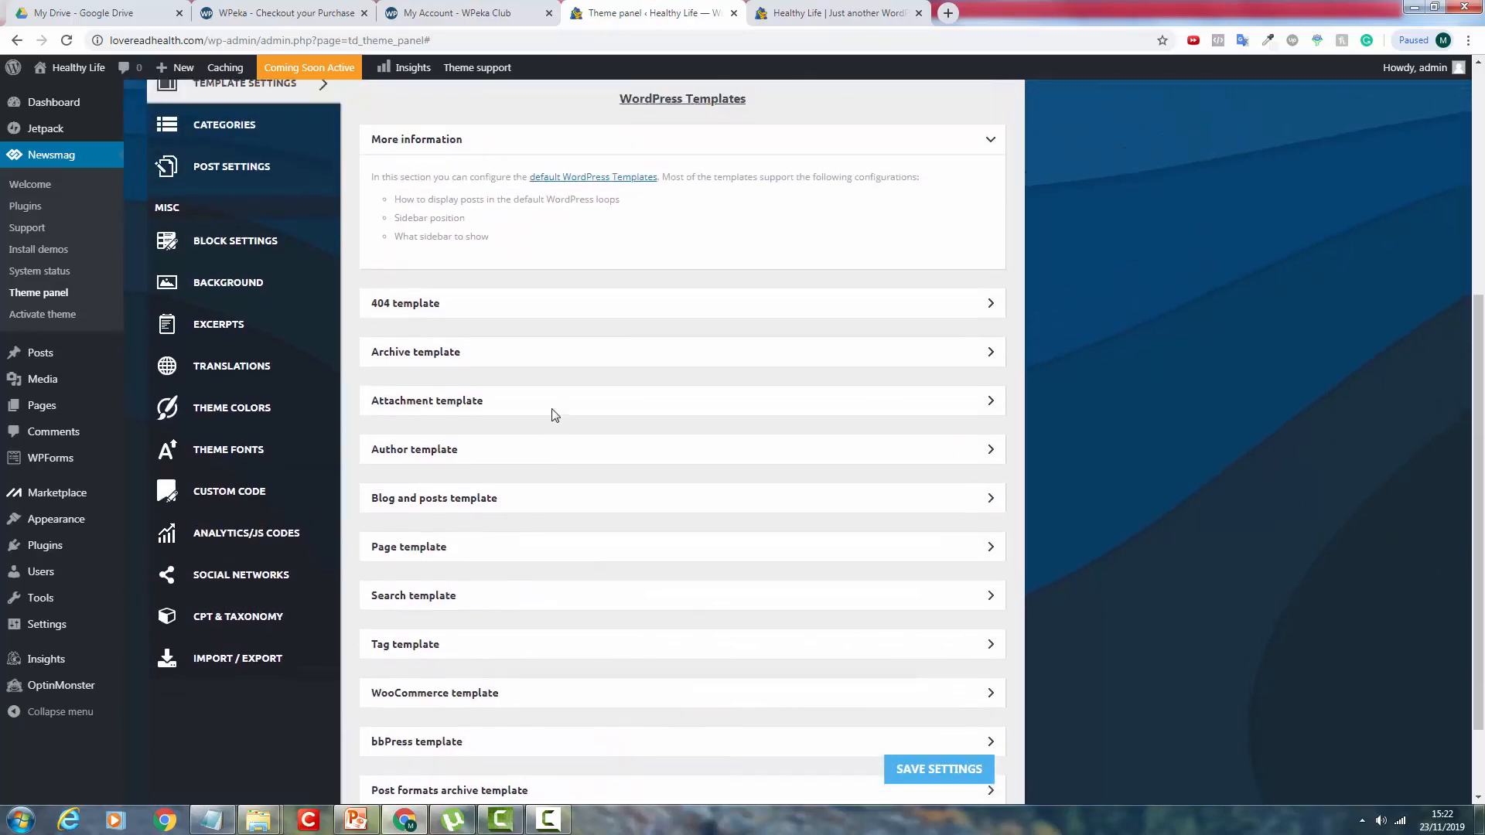
Examine the Categories layout options, such as category template, top posts style, article display view, pagination and sidebar position, and compare with the live site.
left_click(238, 332)
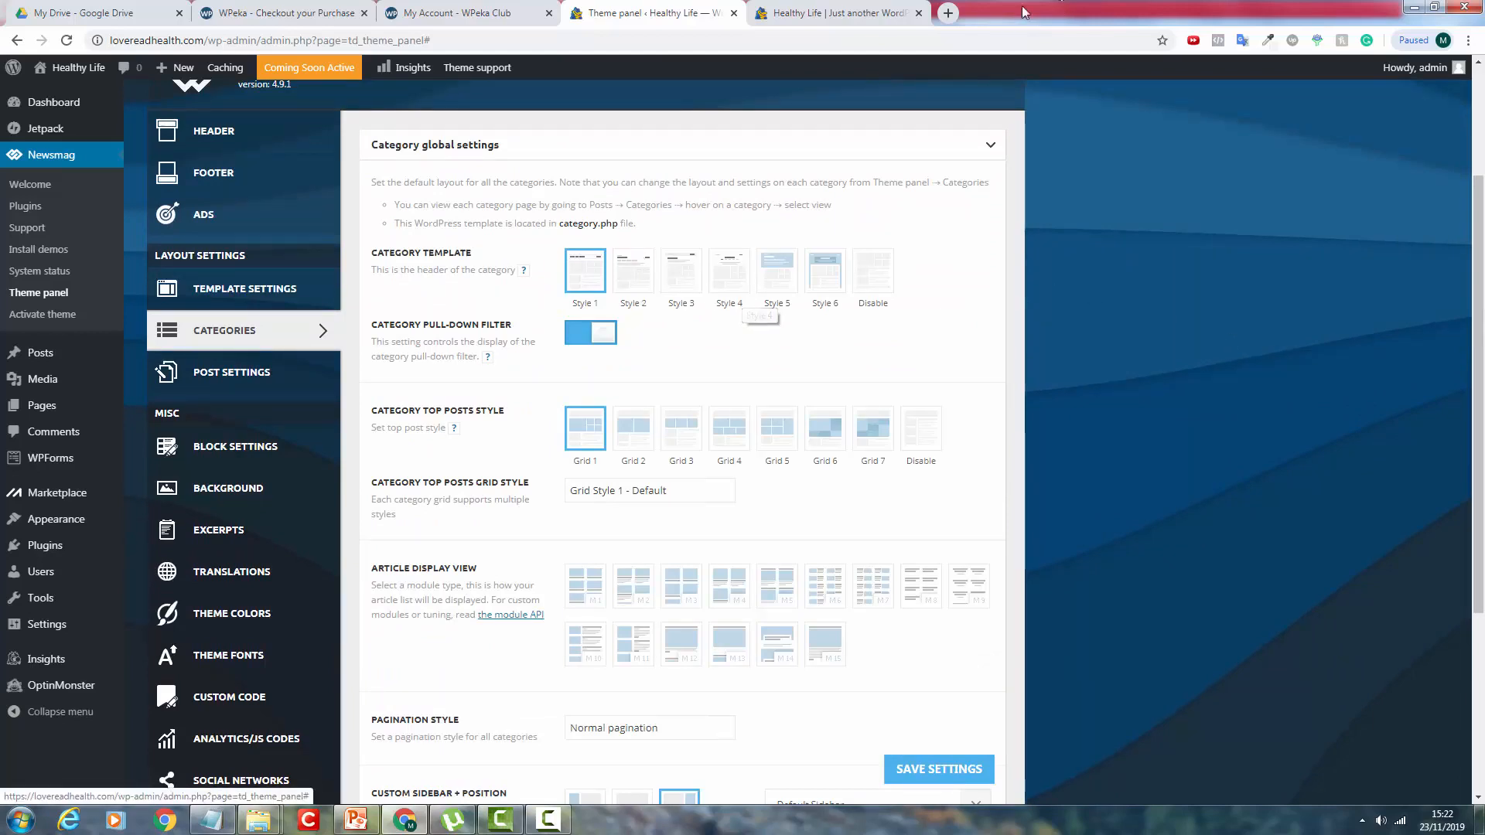
left_click(836, 14)
scroll(517, 124, "up", 2)
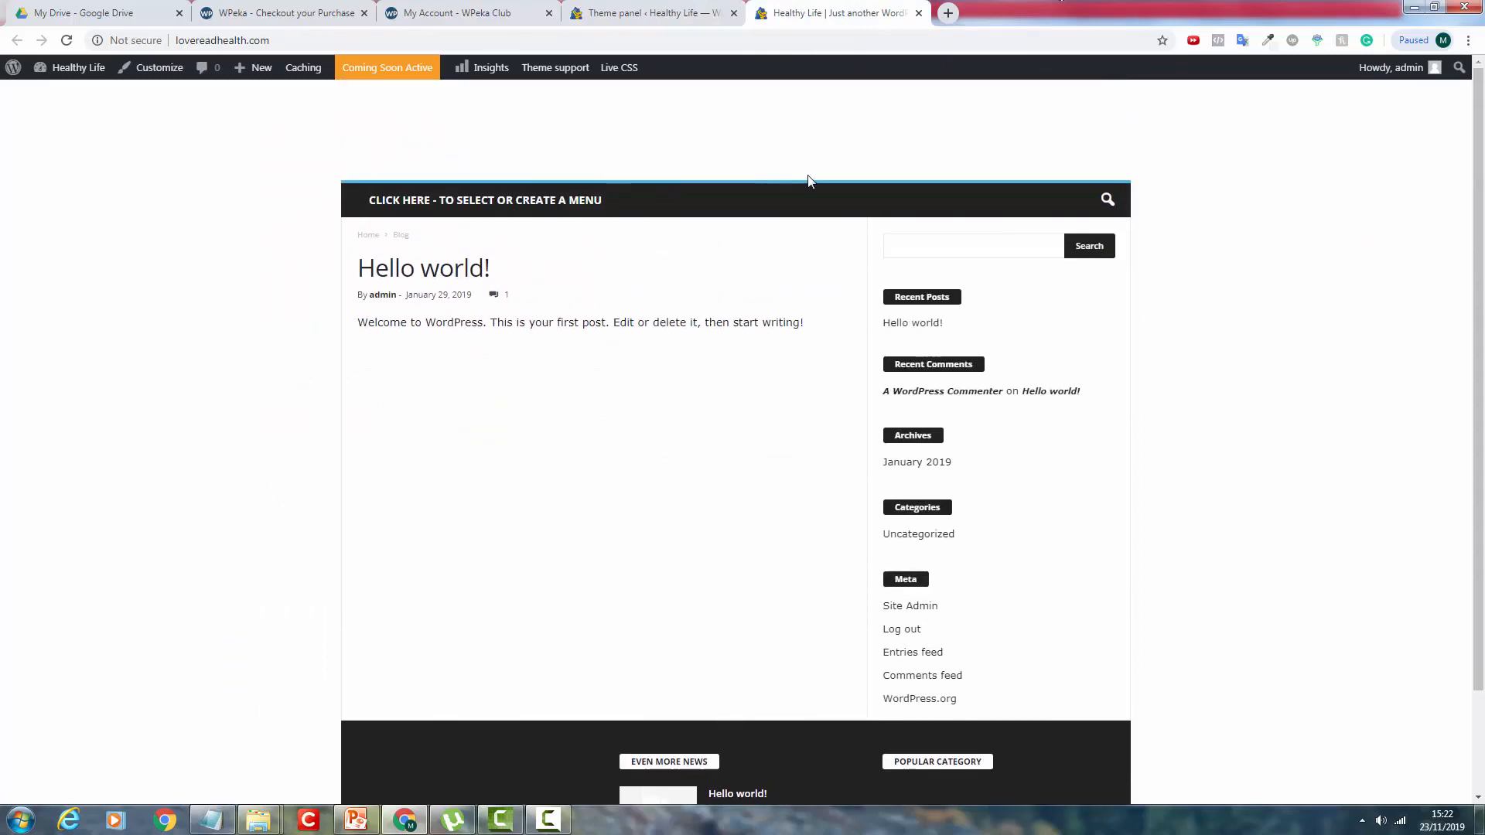
left_click(658, 13)
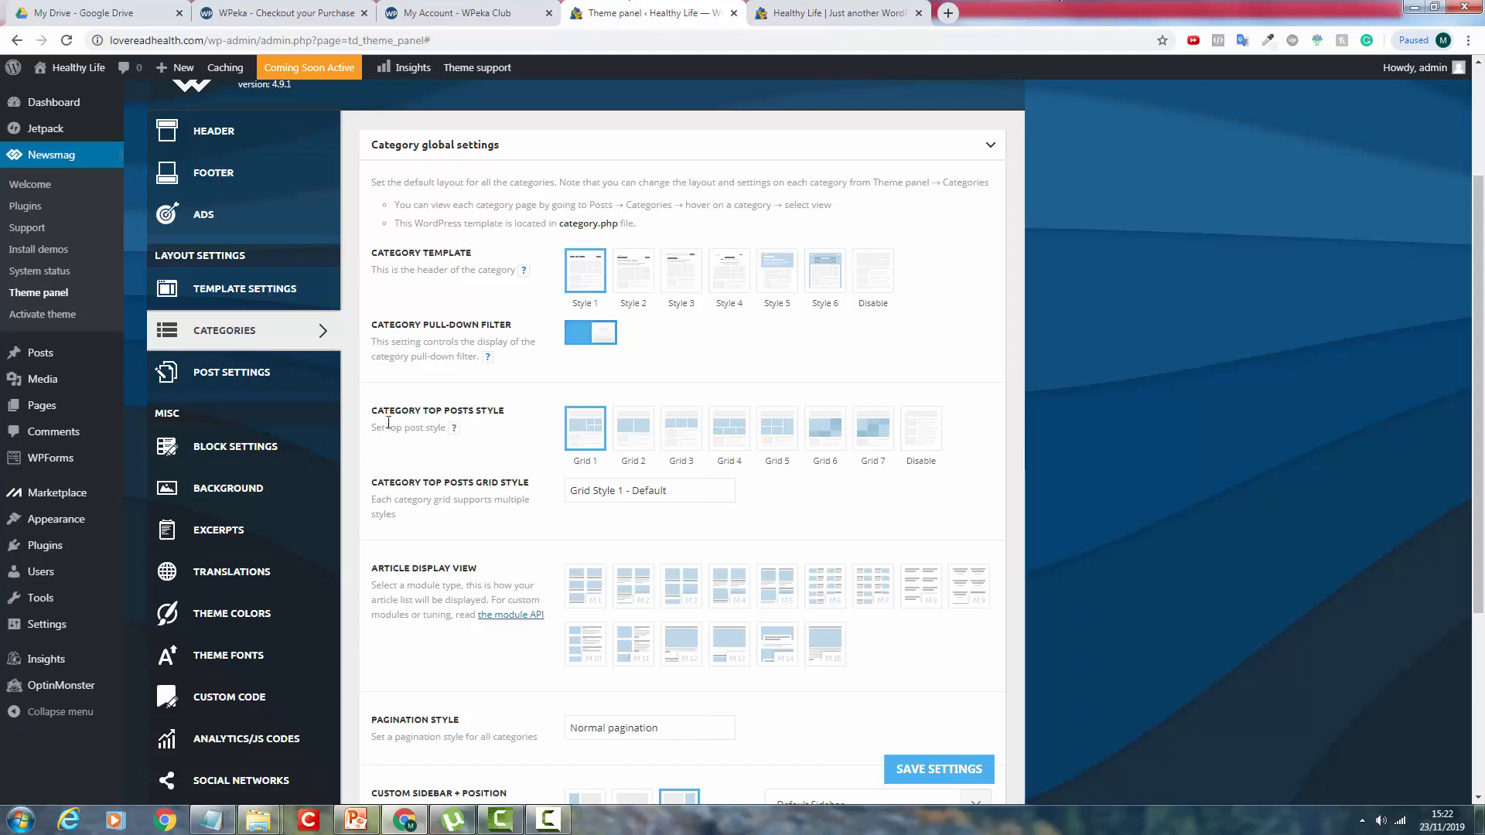
left_click_drag(428, 406, 532, 417)
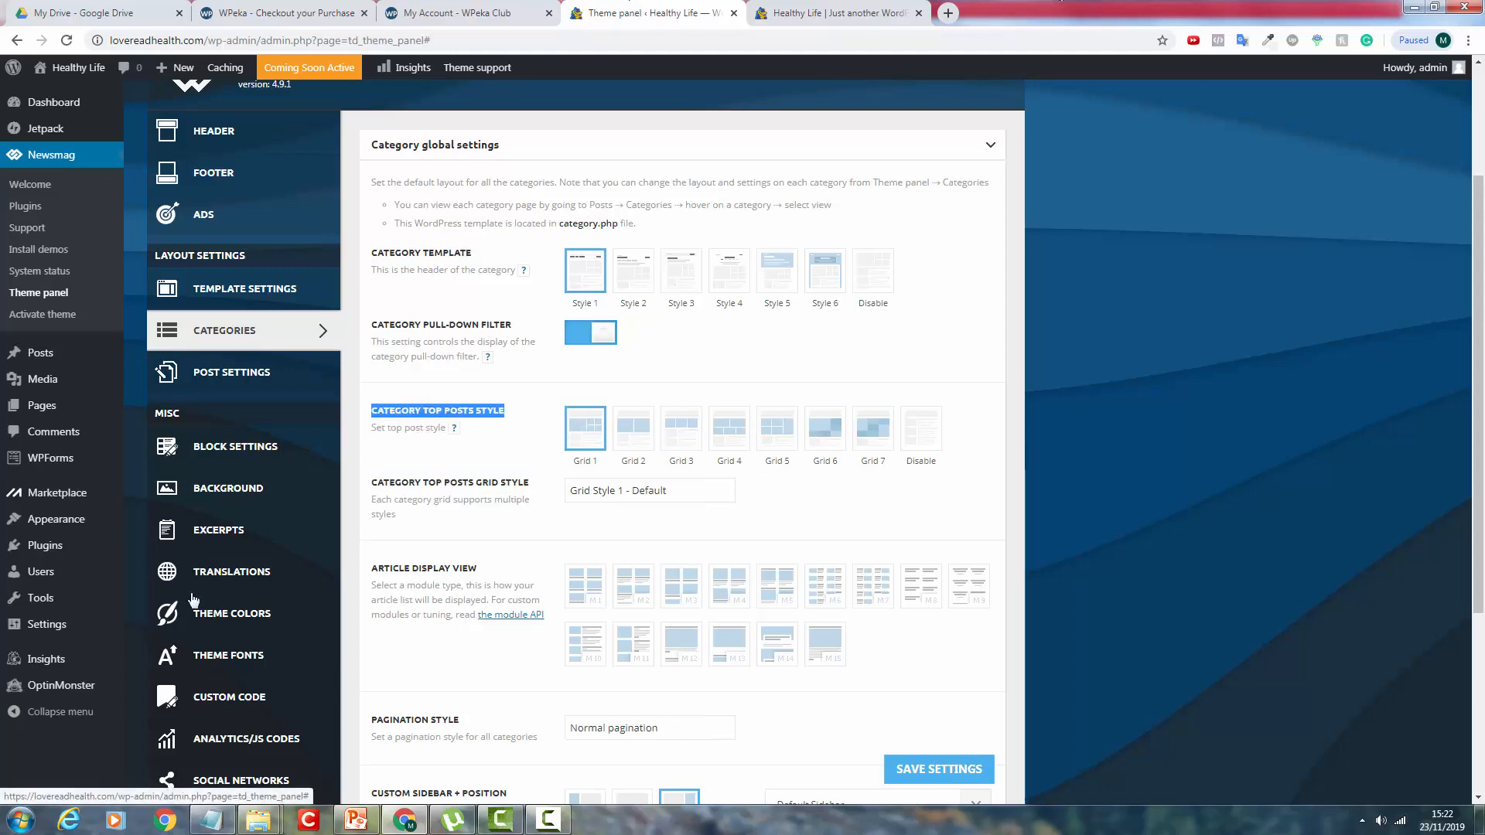
scroll(764, 449, "down", 1)
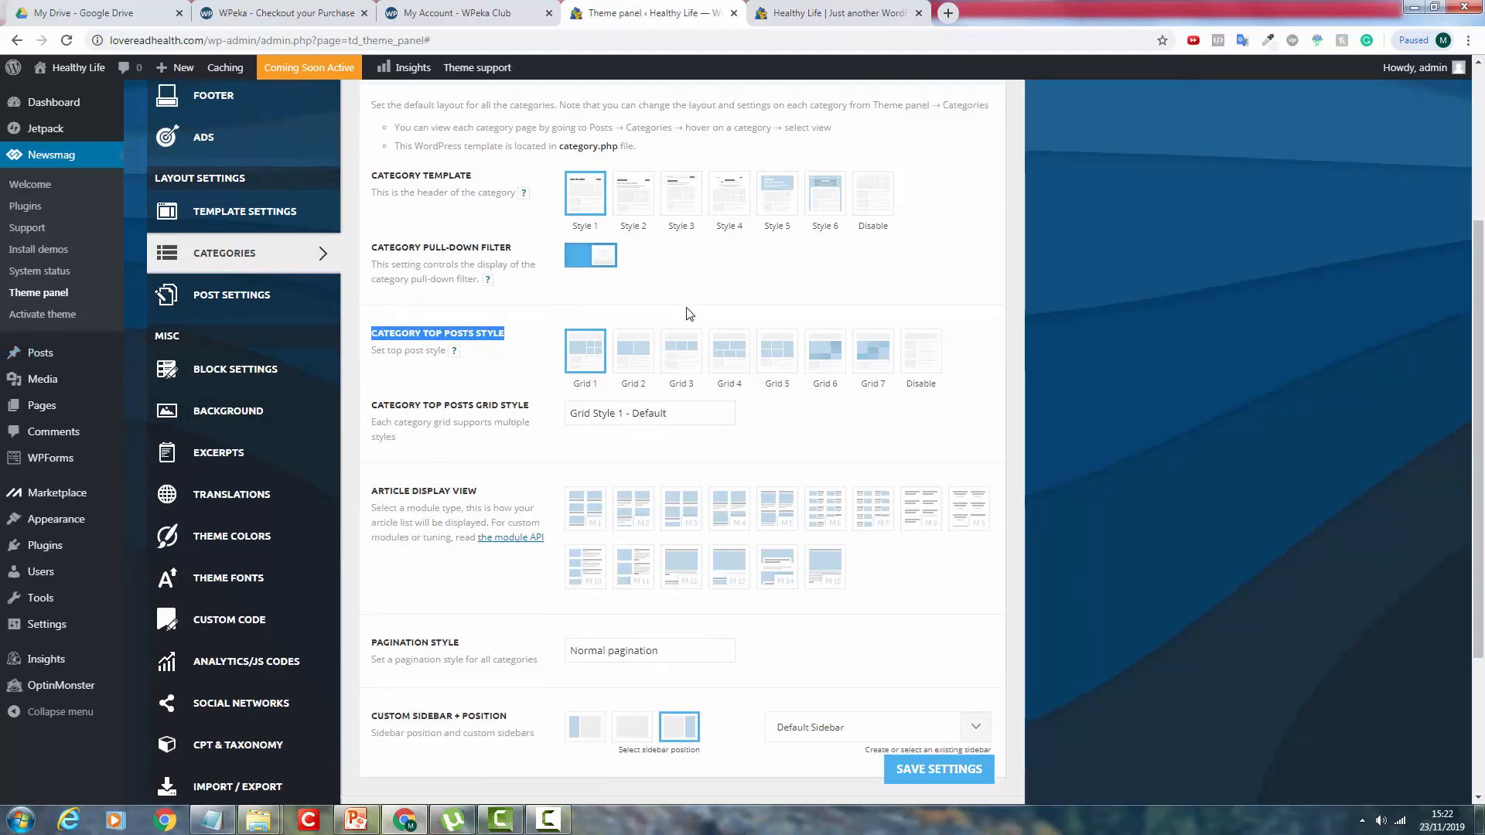
scroll(720, 514, "down", 2)
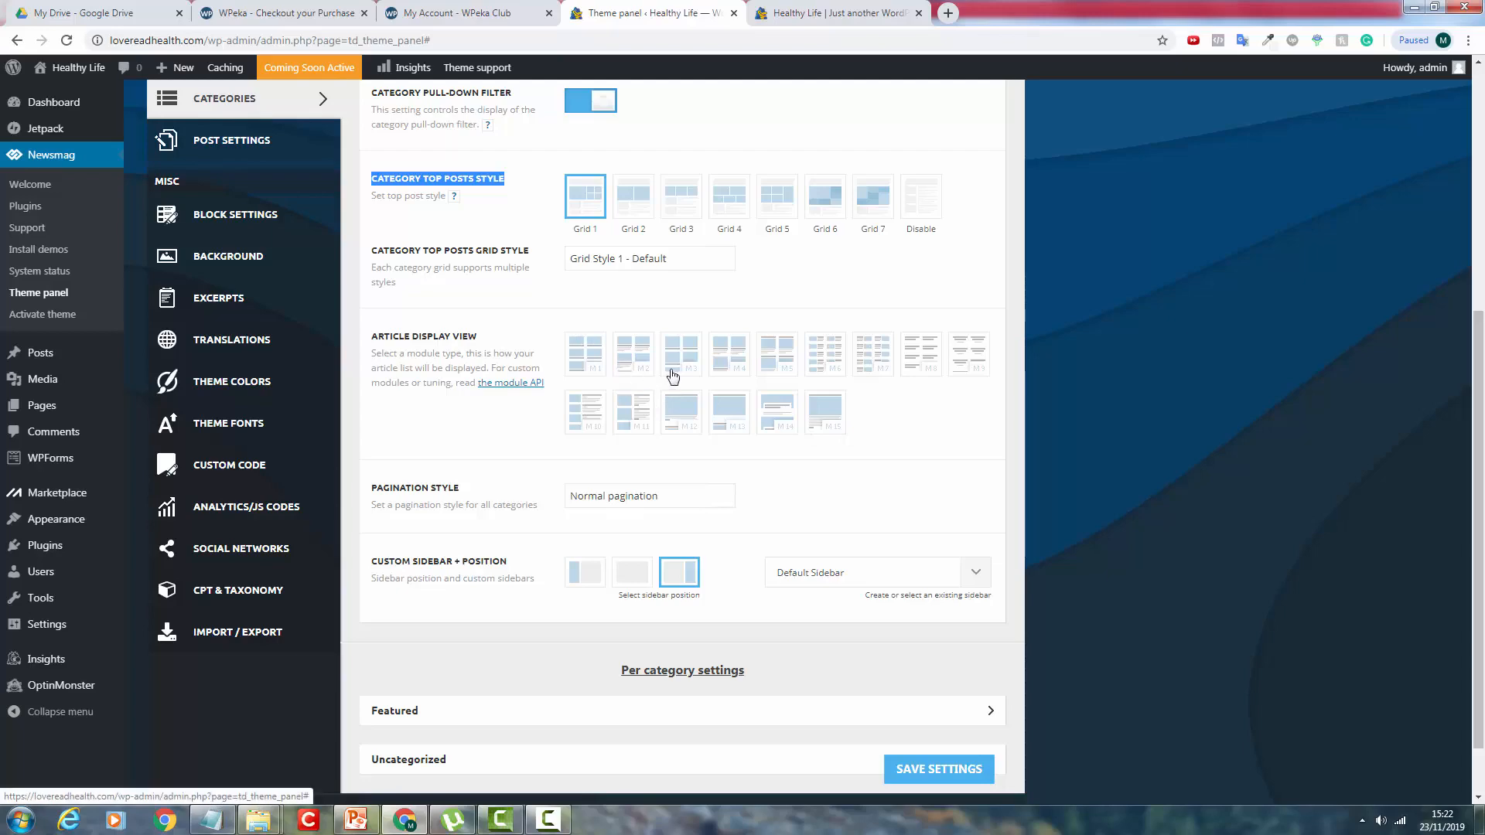
scroll(726, 404, "down", 1)
scroll(787, 415, "up", 3)
scroll(514, 561, "down", 3)
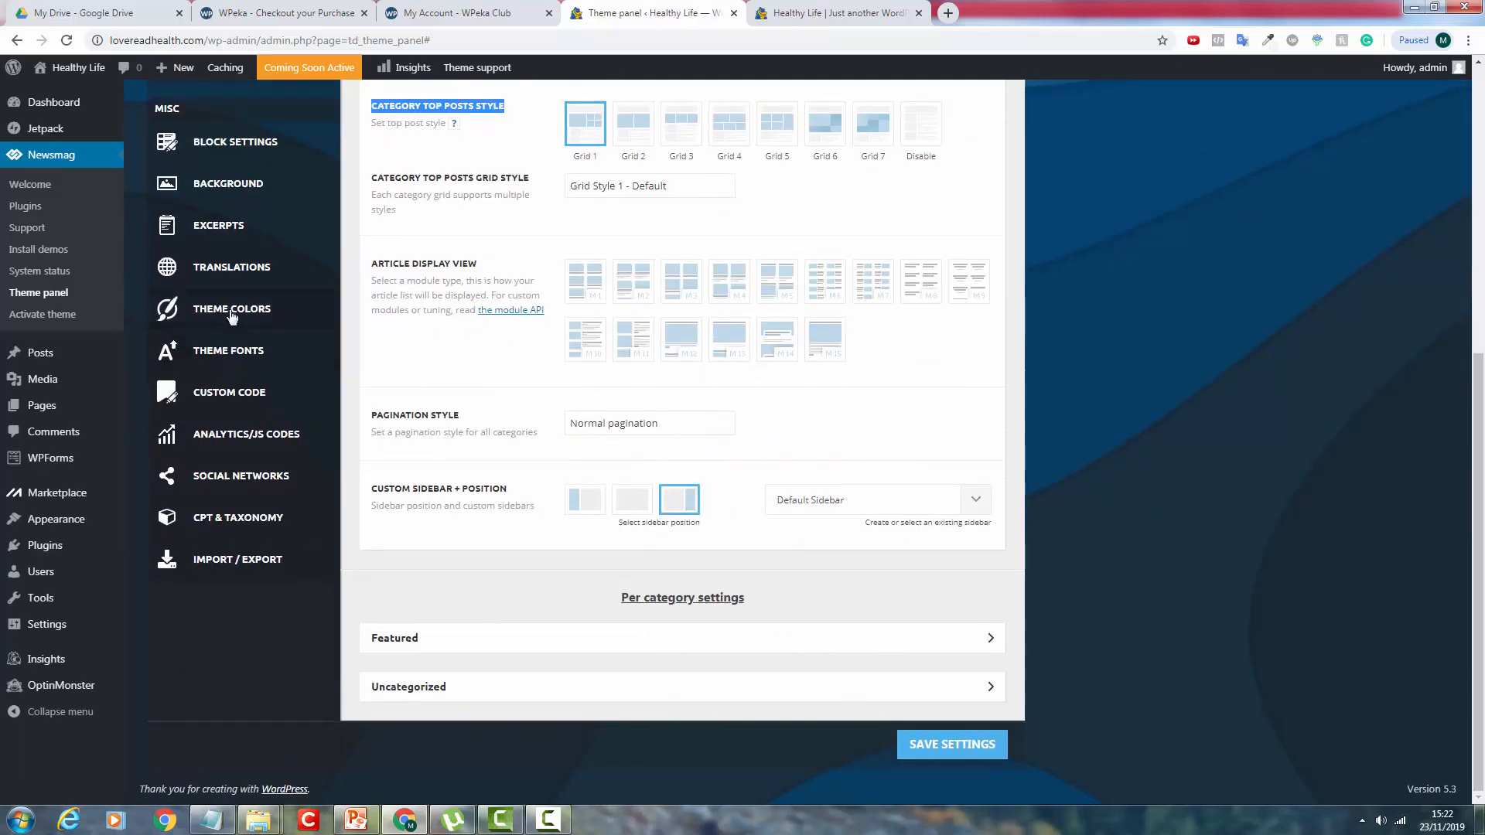
Review the Post and Custom Post Types options in the Post Settings.
scroll(232, 316, "up", 5)
left_click(232, 454)
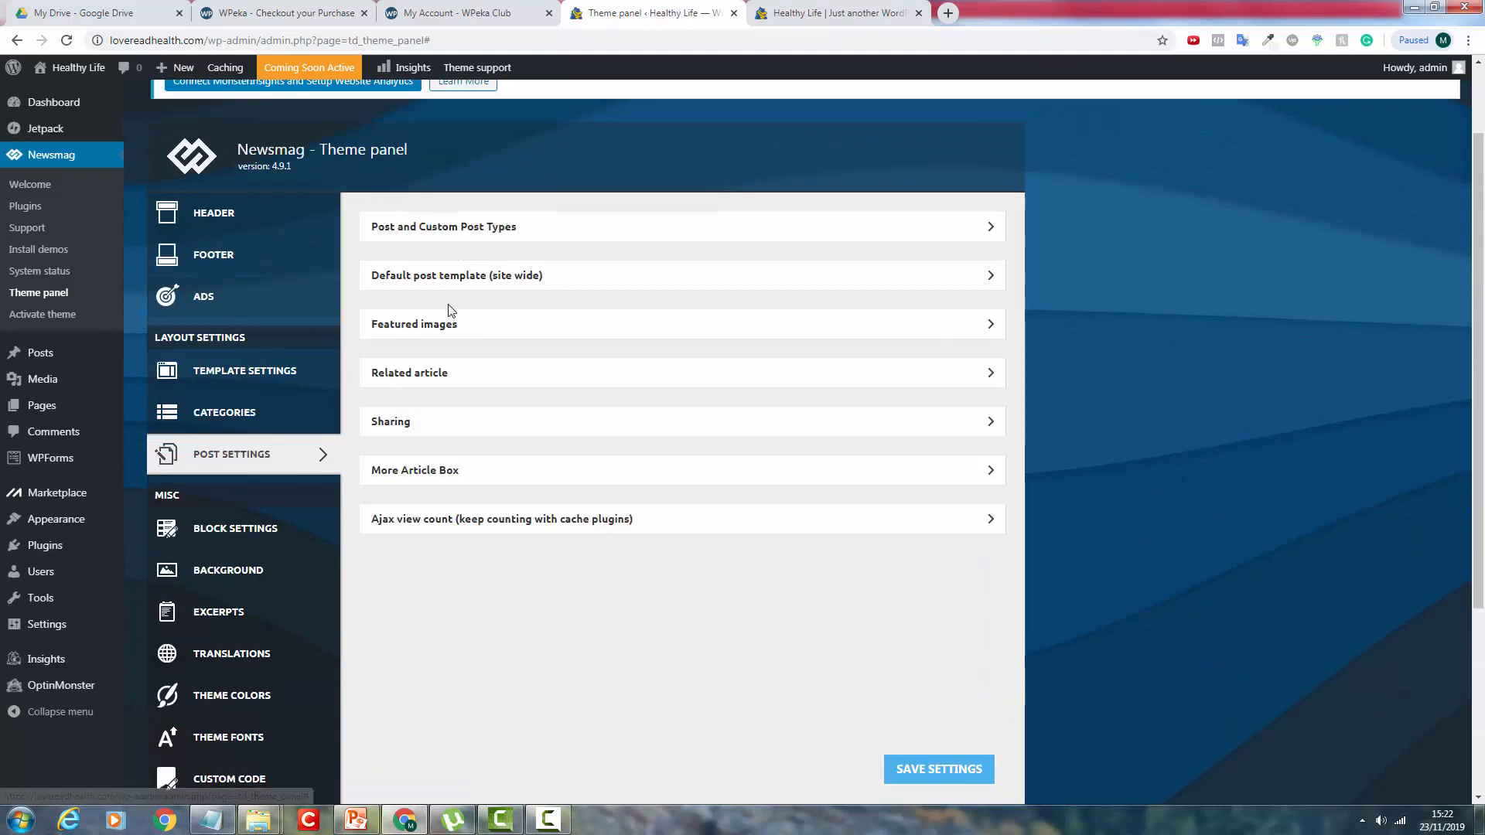
left_click(423, 227)
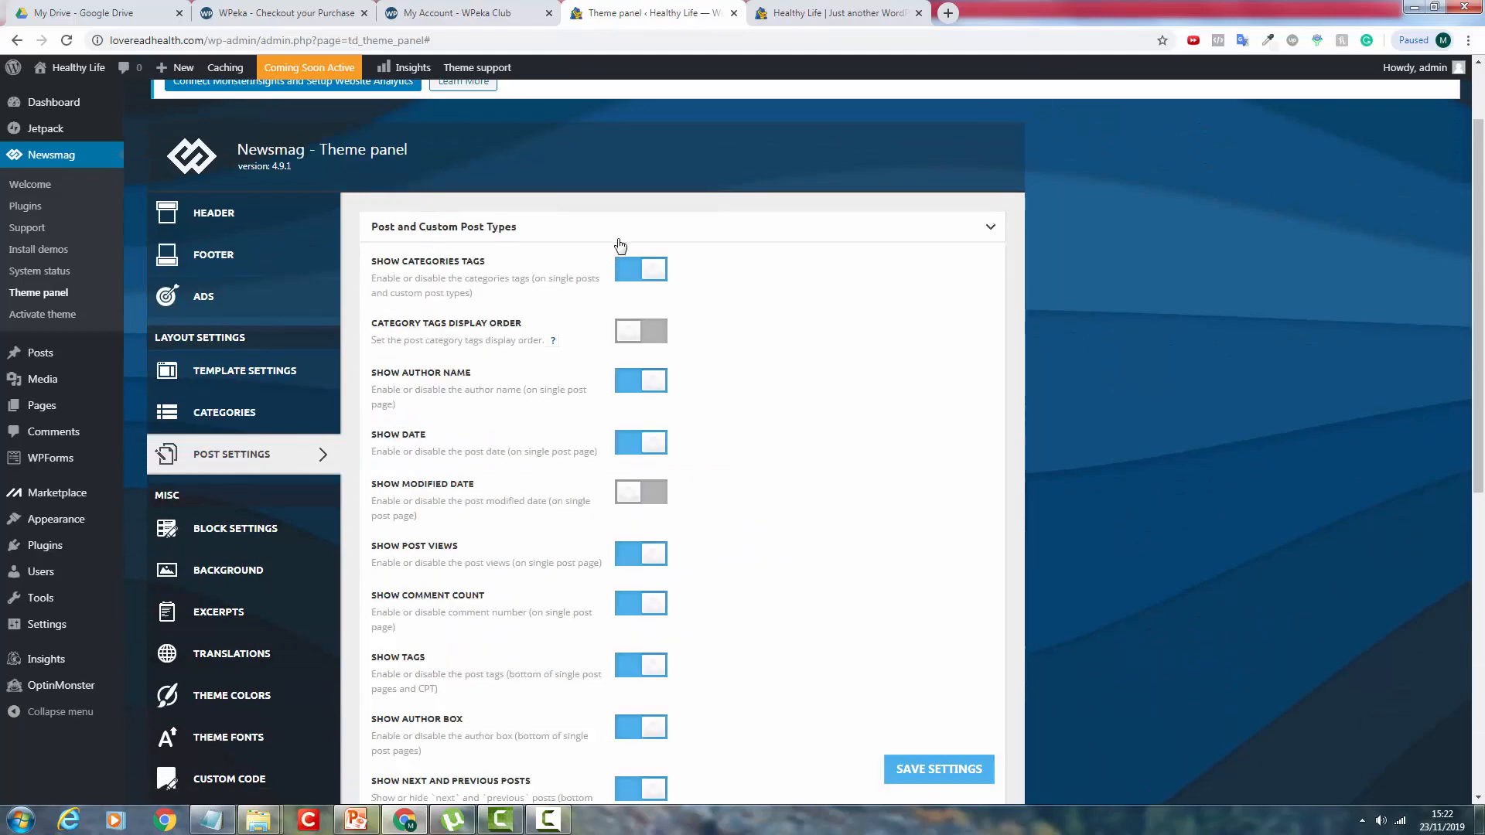
scroll(619, 263, "down", 7)
scroll(627, 402, "up", 5)
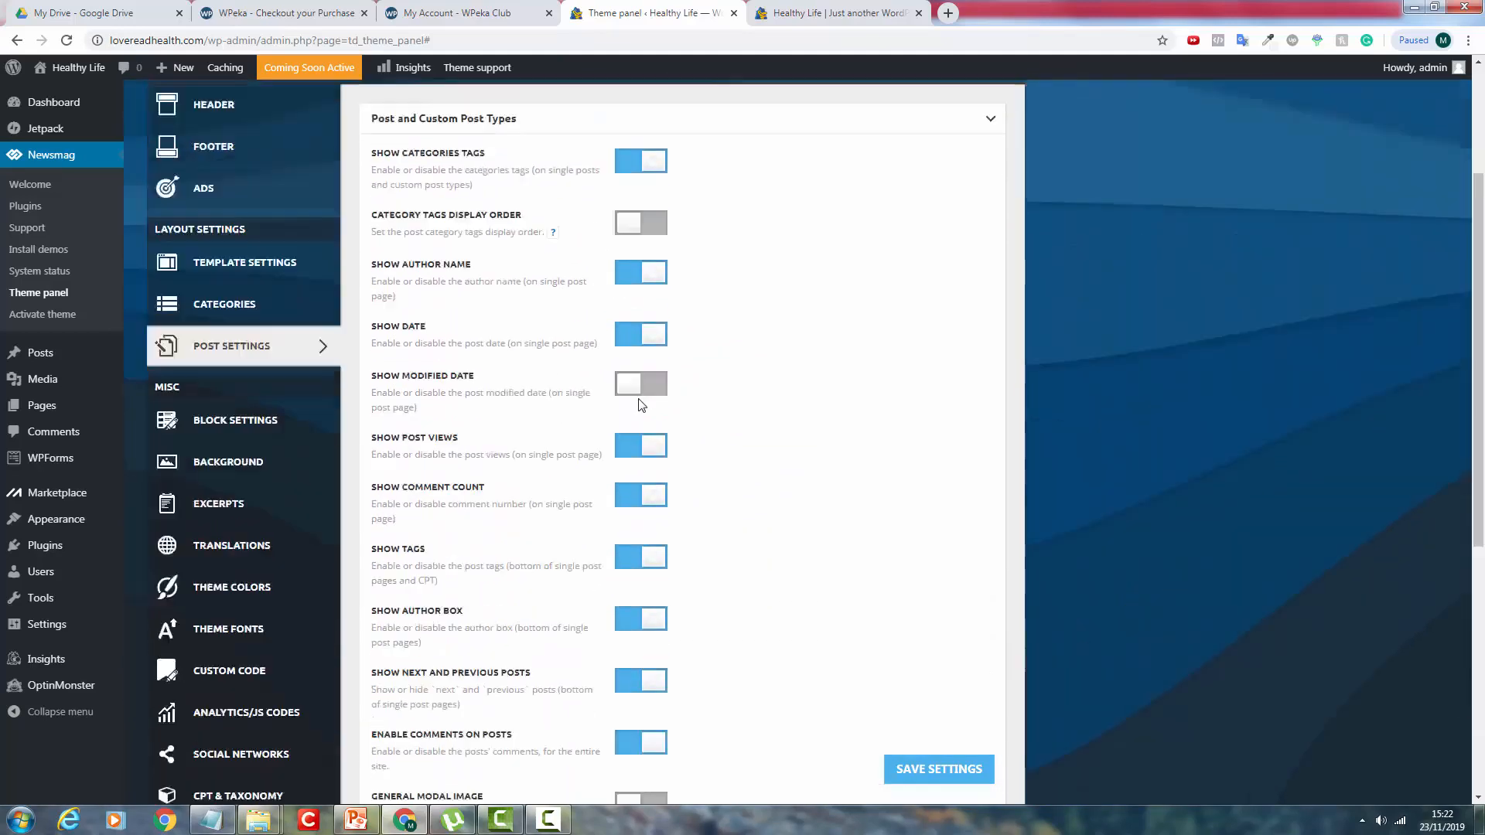
scroll(636, 410, "up", 3)
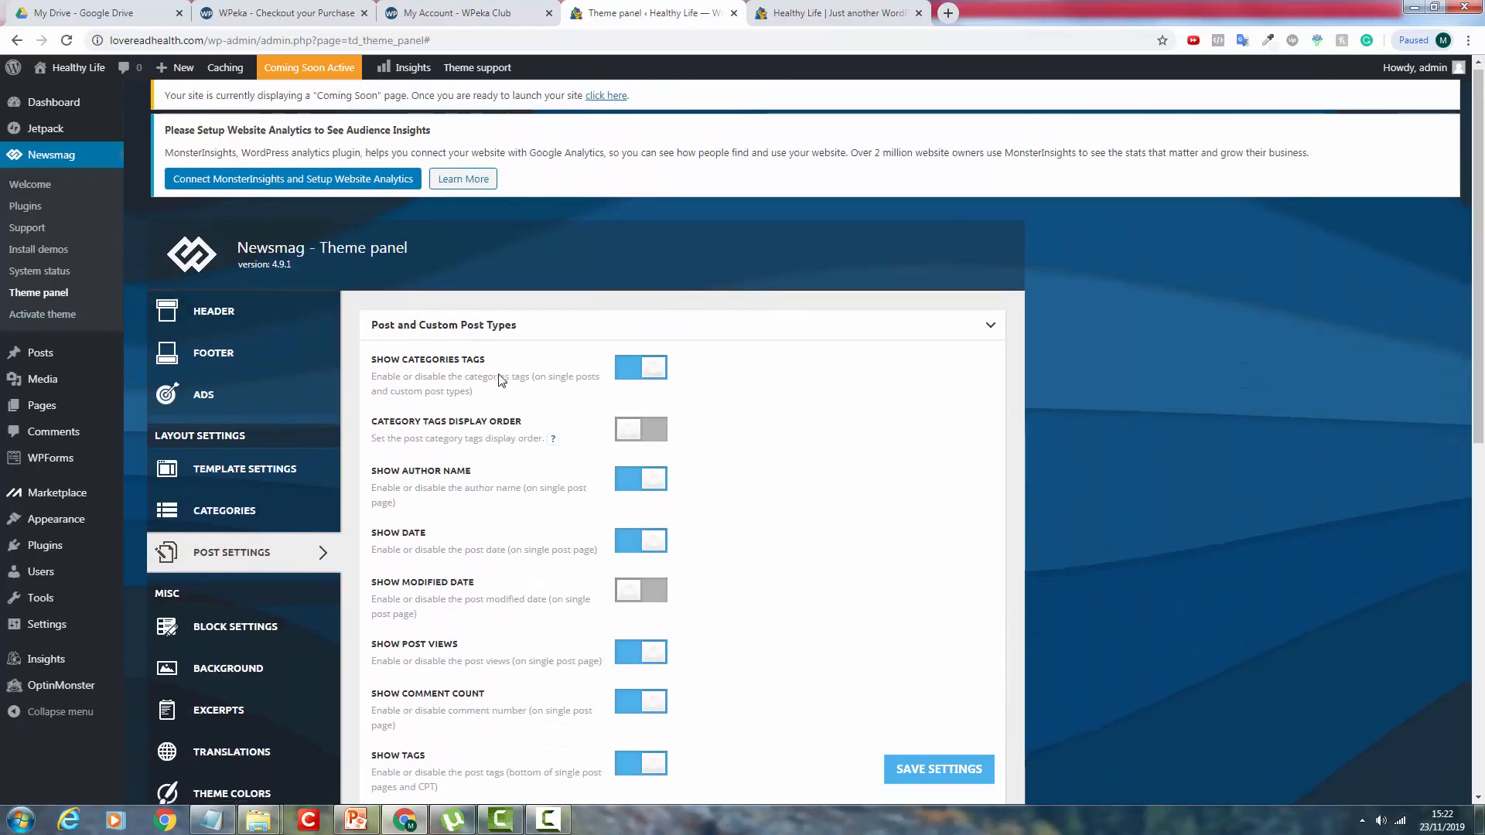
scroll(498, 381, "down", 1)
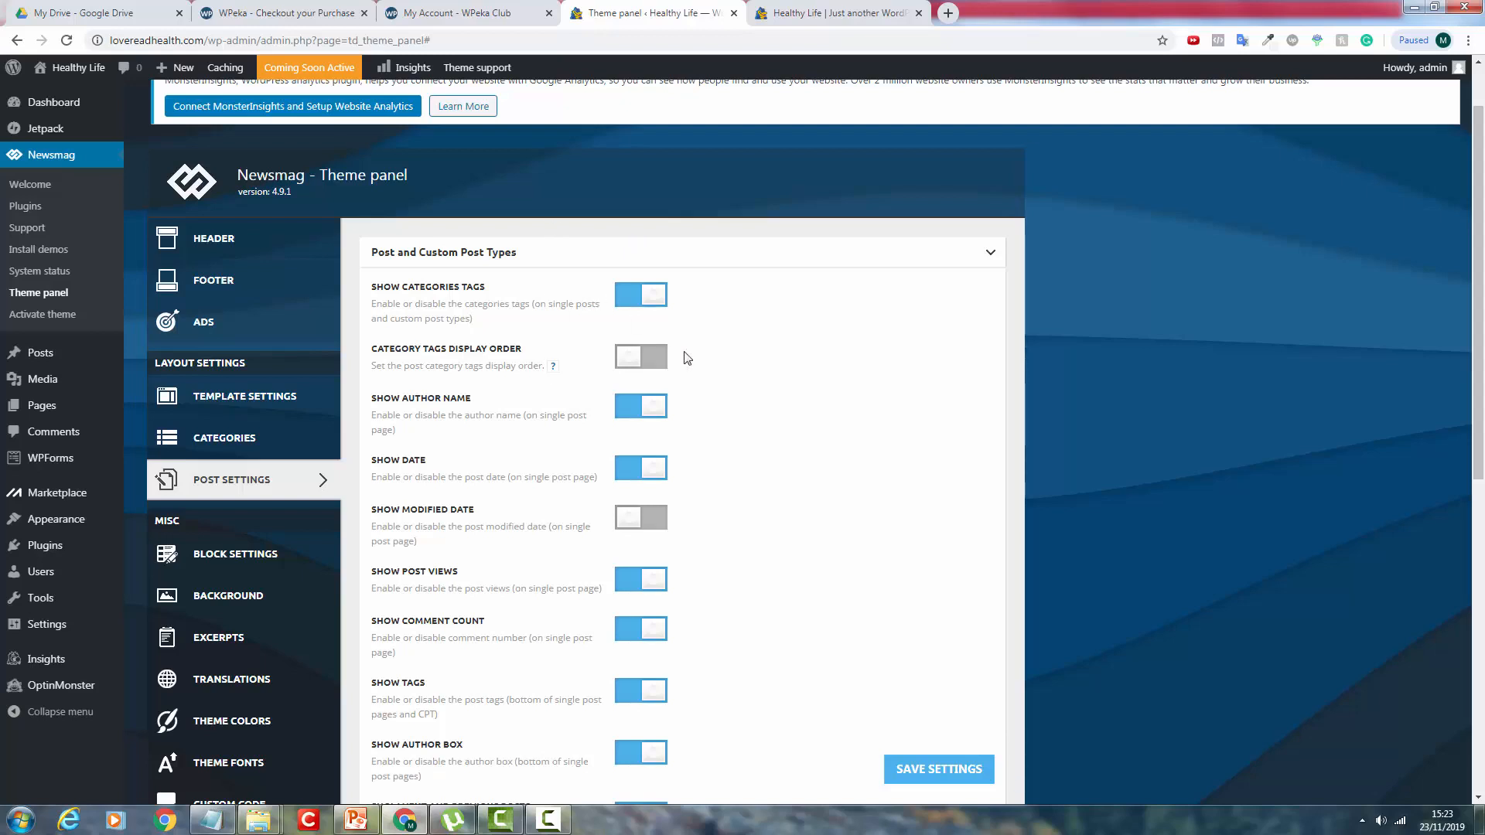
Go through the remaining Post and Custom Post Types toggles down to General Modal Image and collapse the section.
scroll(745, 379, "down", 1)
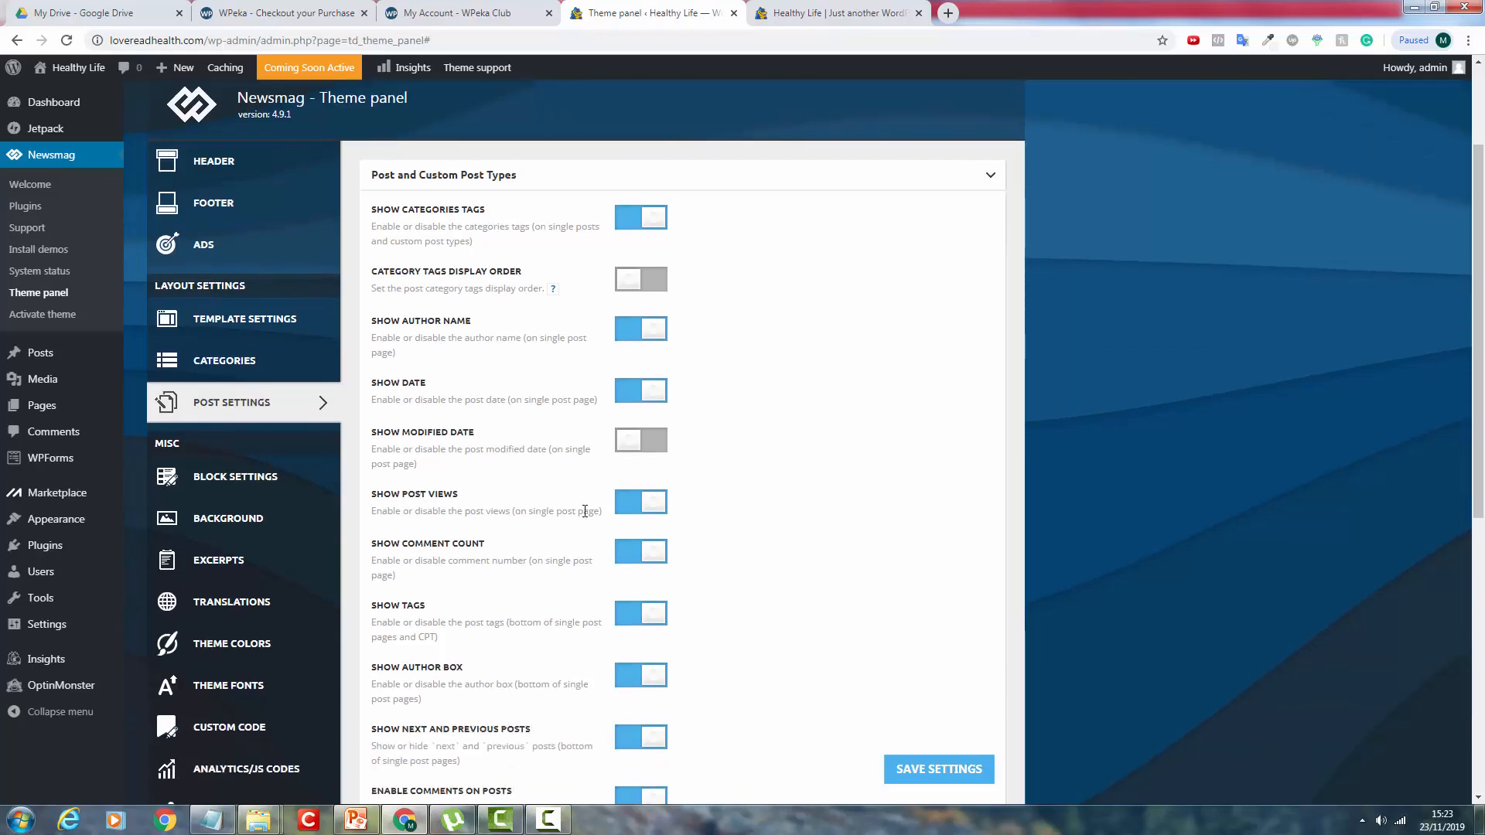
scroll(586, 472, "down", 2)
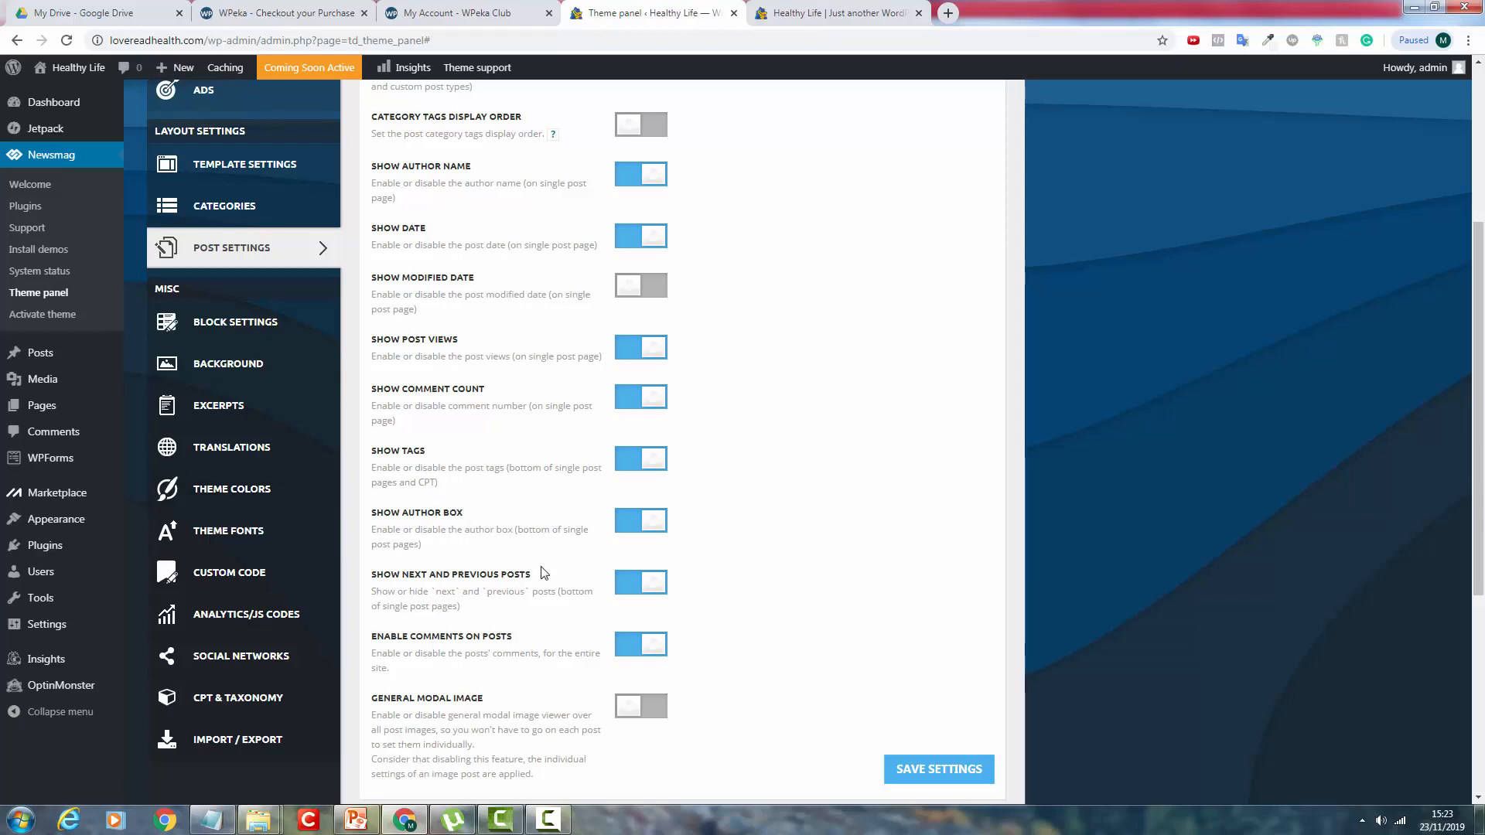
scroll(443, 375, "down", 3)
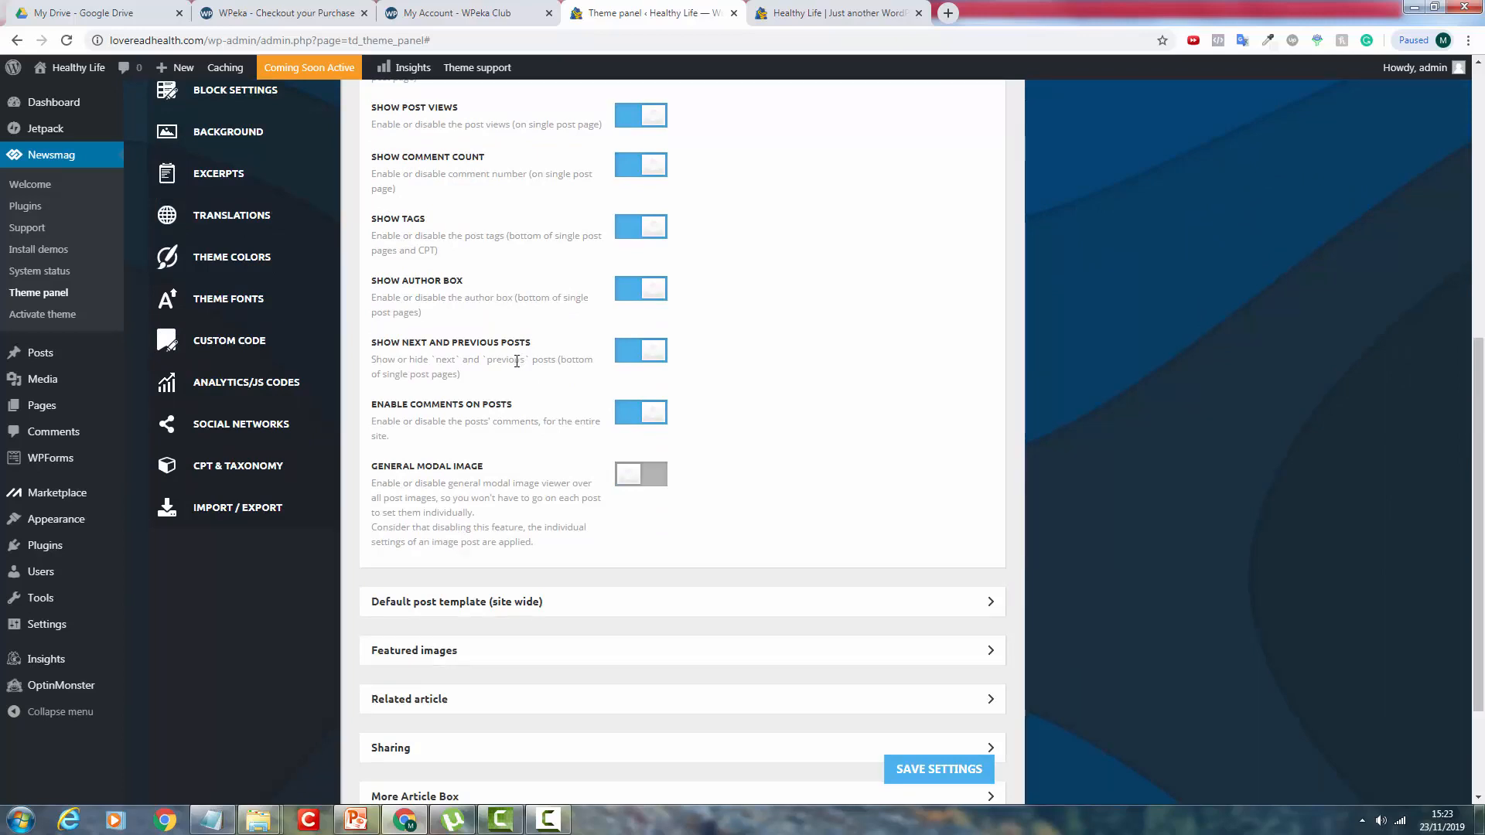
scroll(492, 379, "up", 7)
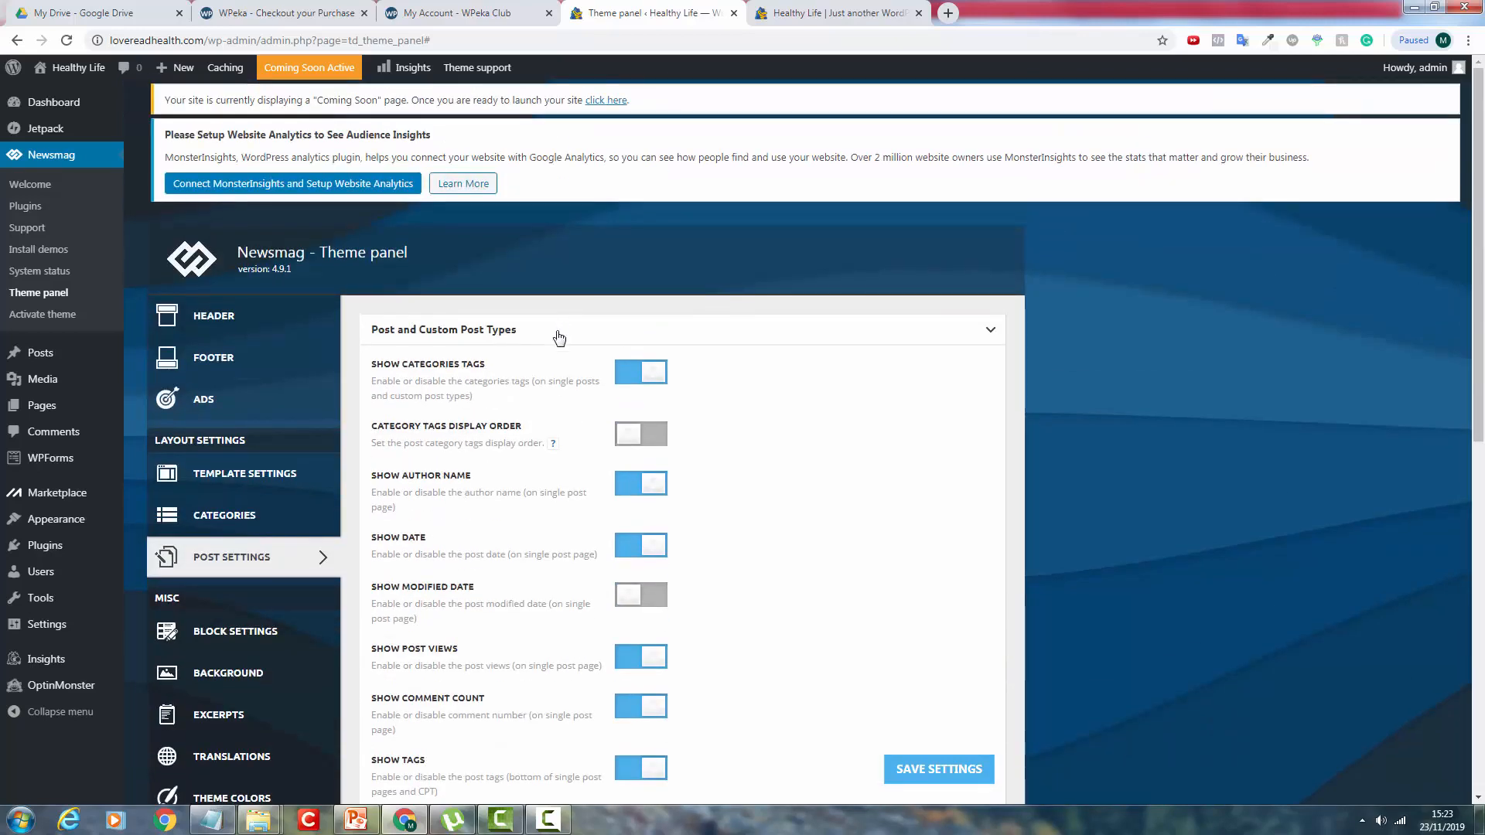
left_click(554, 319)
Examine the Featured images options in Post Settings and compare them with the post on the live site.
scroll(554, 319, "down", 1)
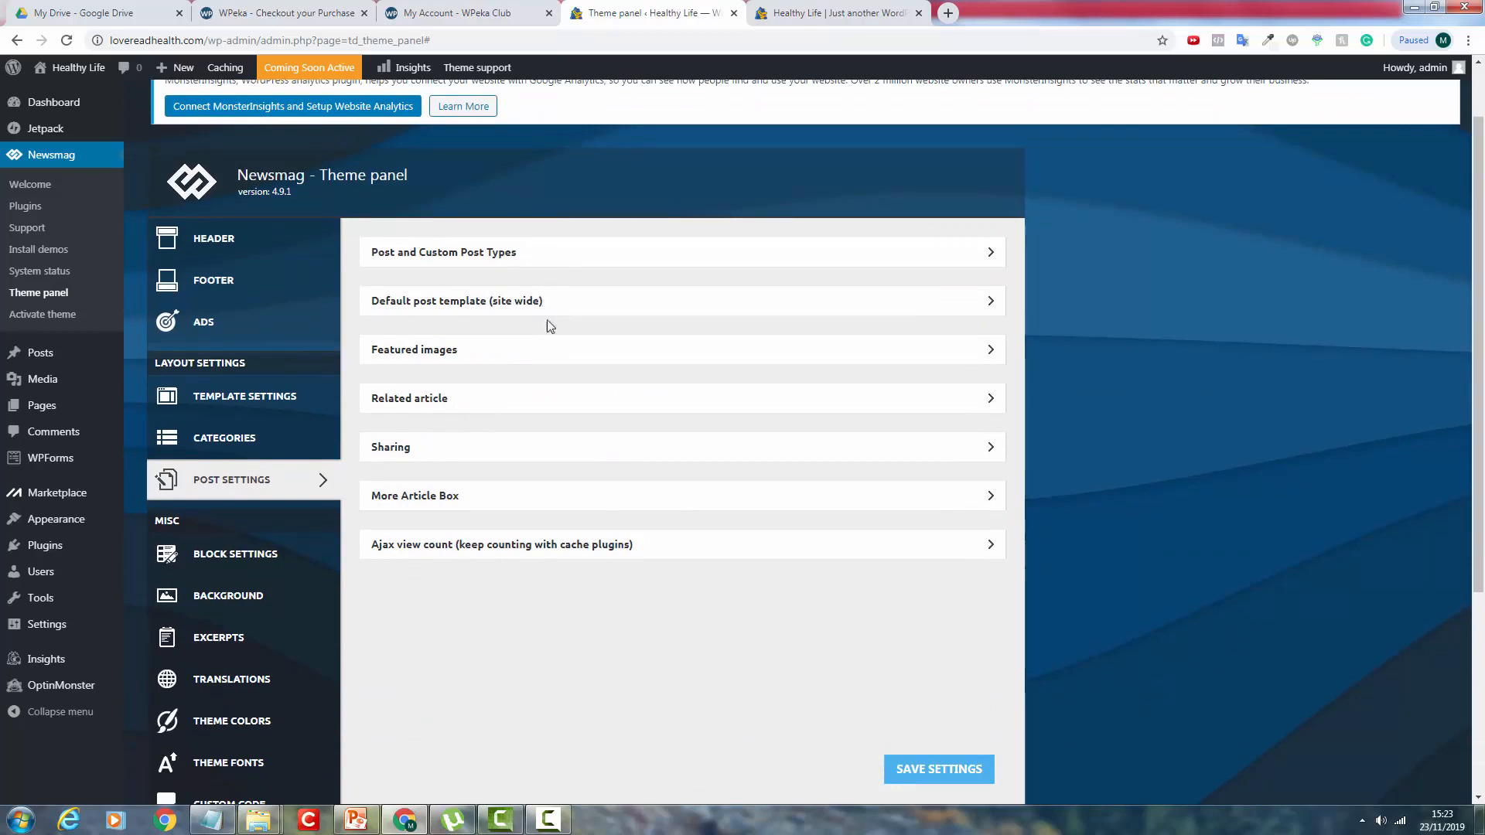
left_click(608, 357)
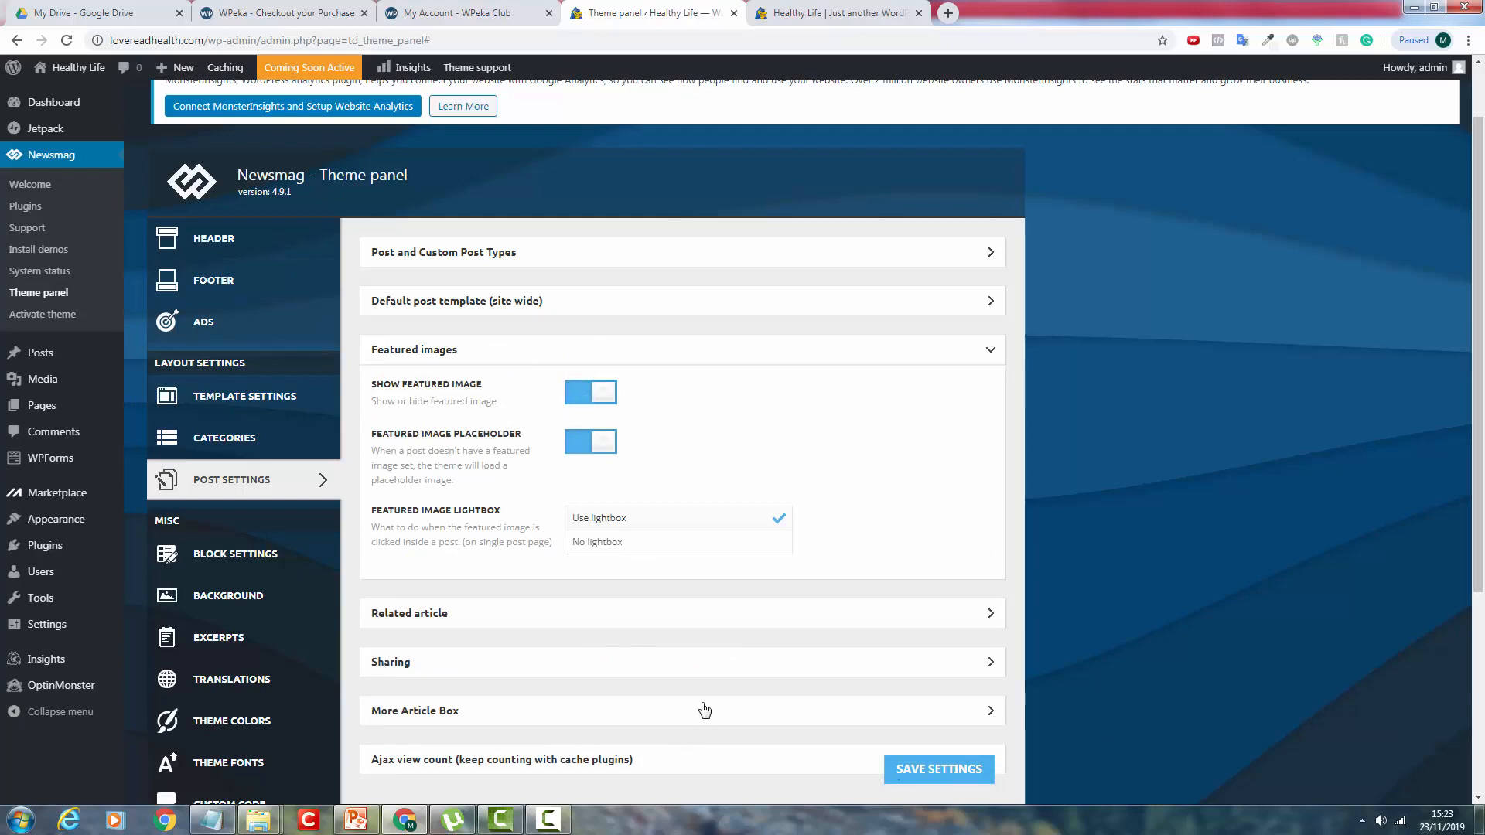
left_click(281, 567)
left_click(278, 482)
key("ctrl+Tab")
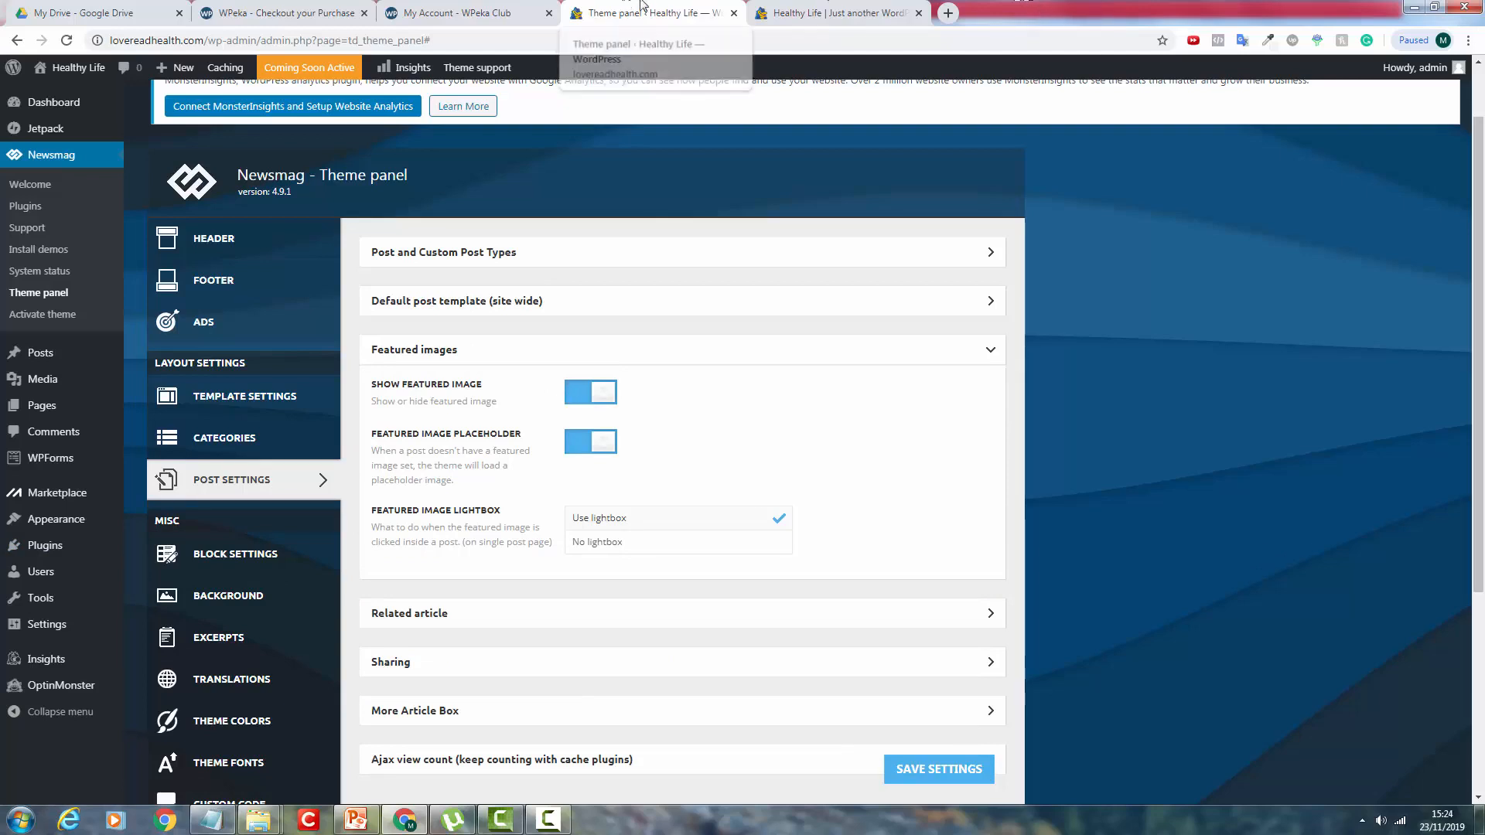
left_click_drag(644, 327, 619, 344)
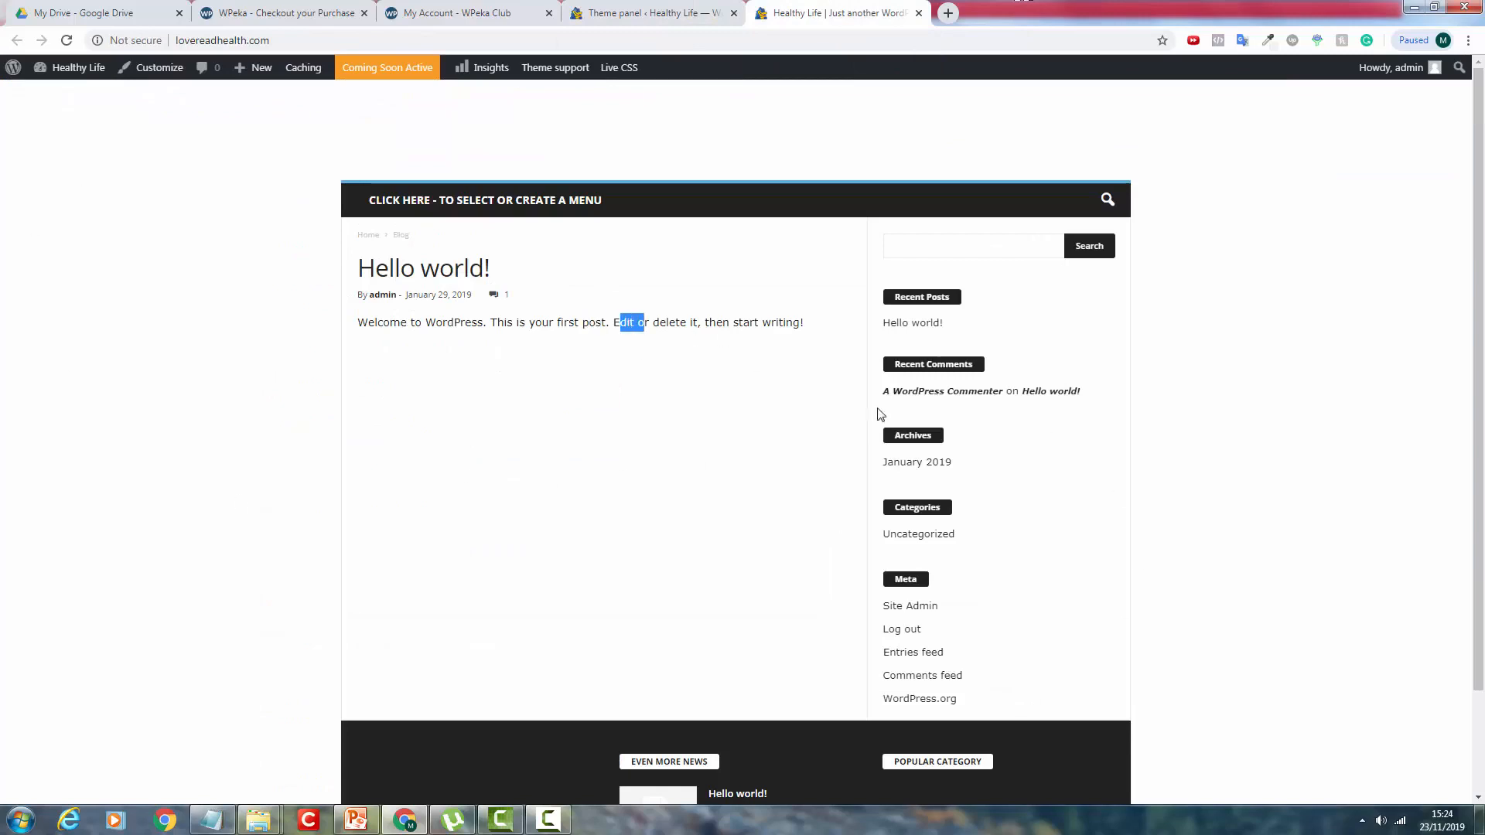
left_click(501, 441)
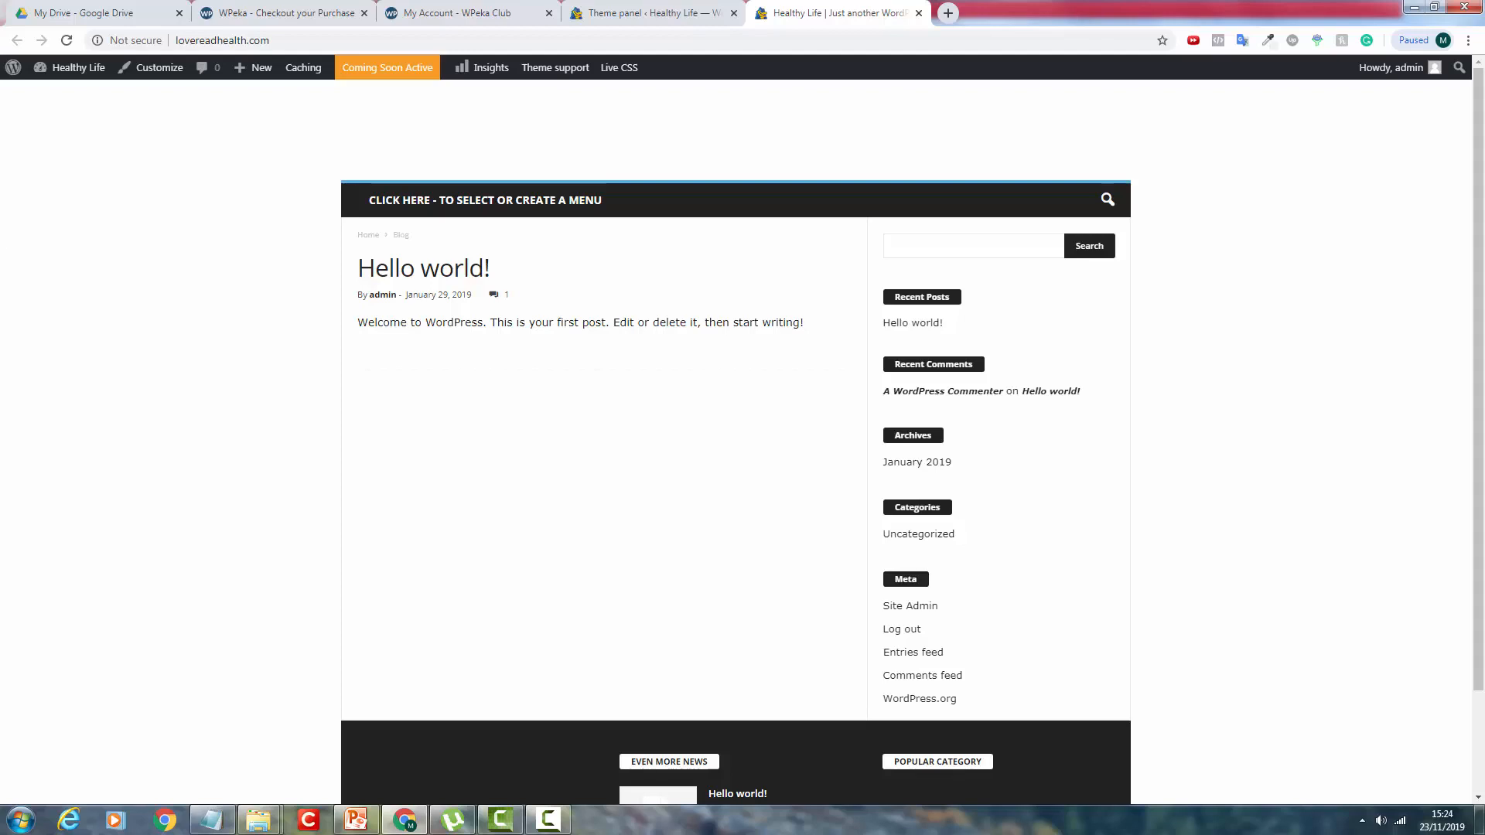
left_click(681, 13)
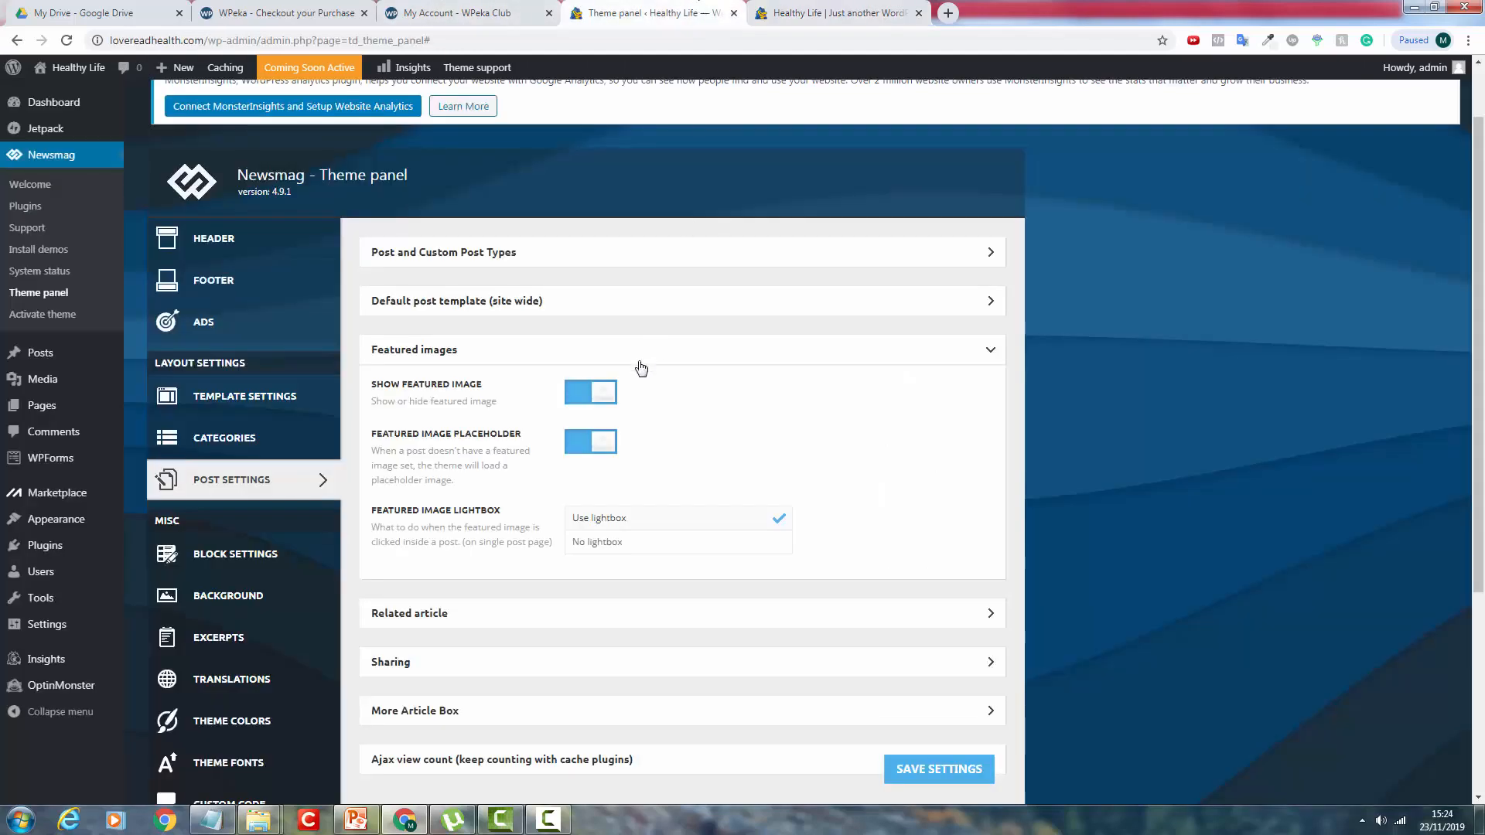
left_click(596, 356)
Look through the Block Settings and the Background options, comparing the theme background with the live site.
scroll(663, 421, "down", 3)
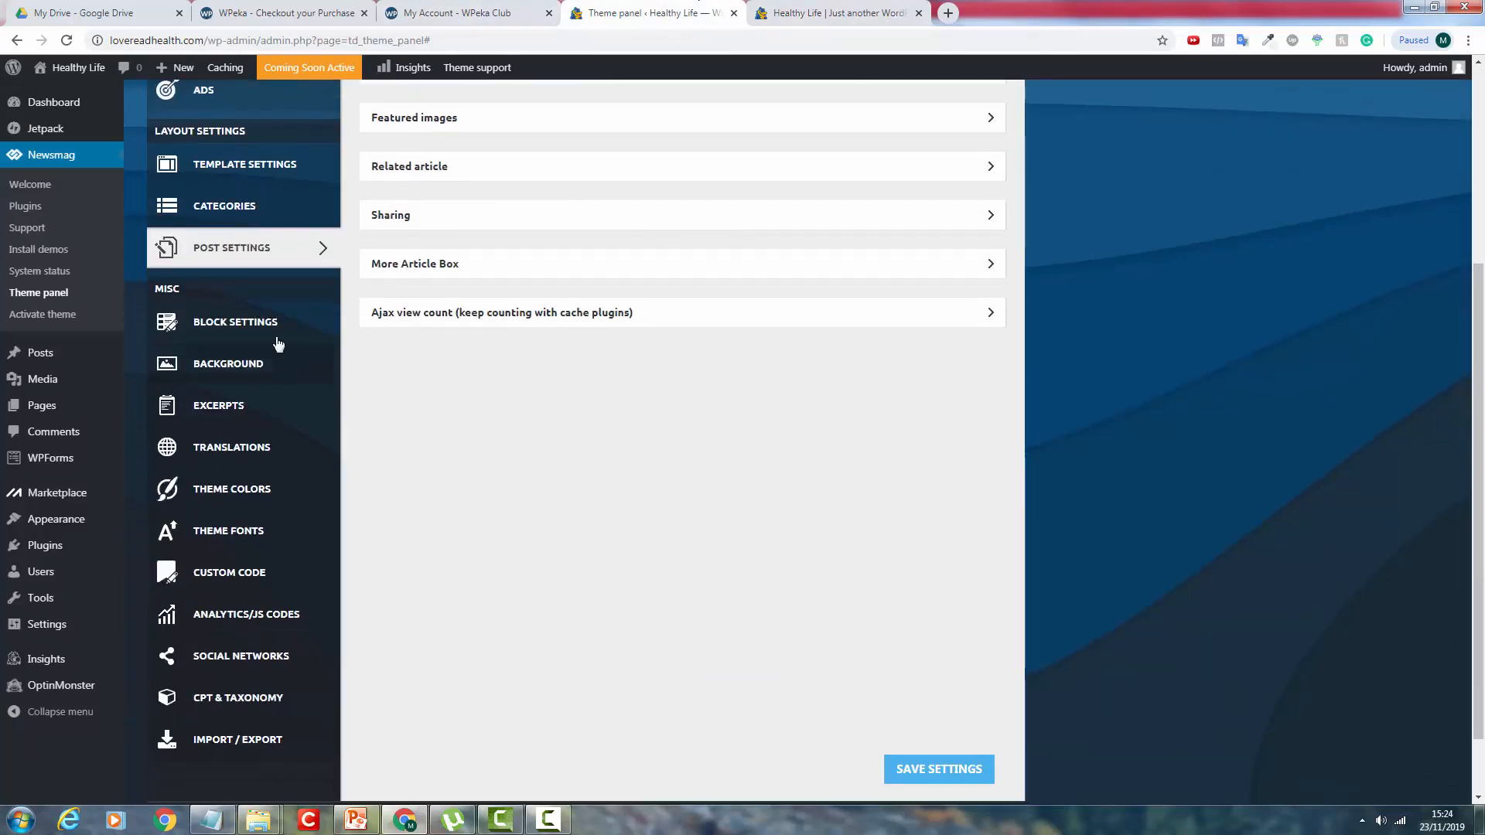
left_click(272, 325)
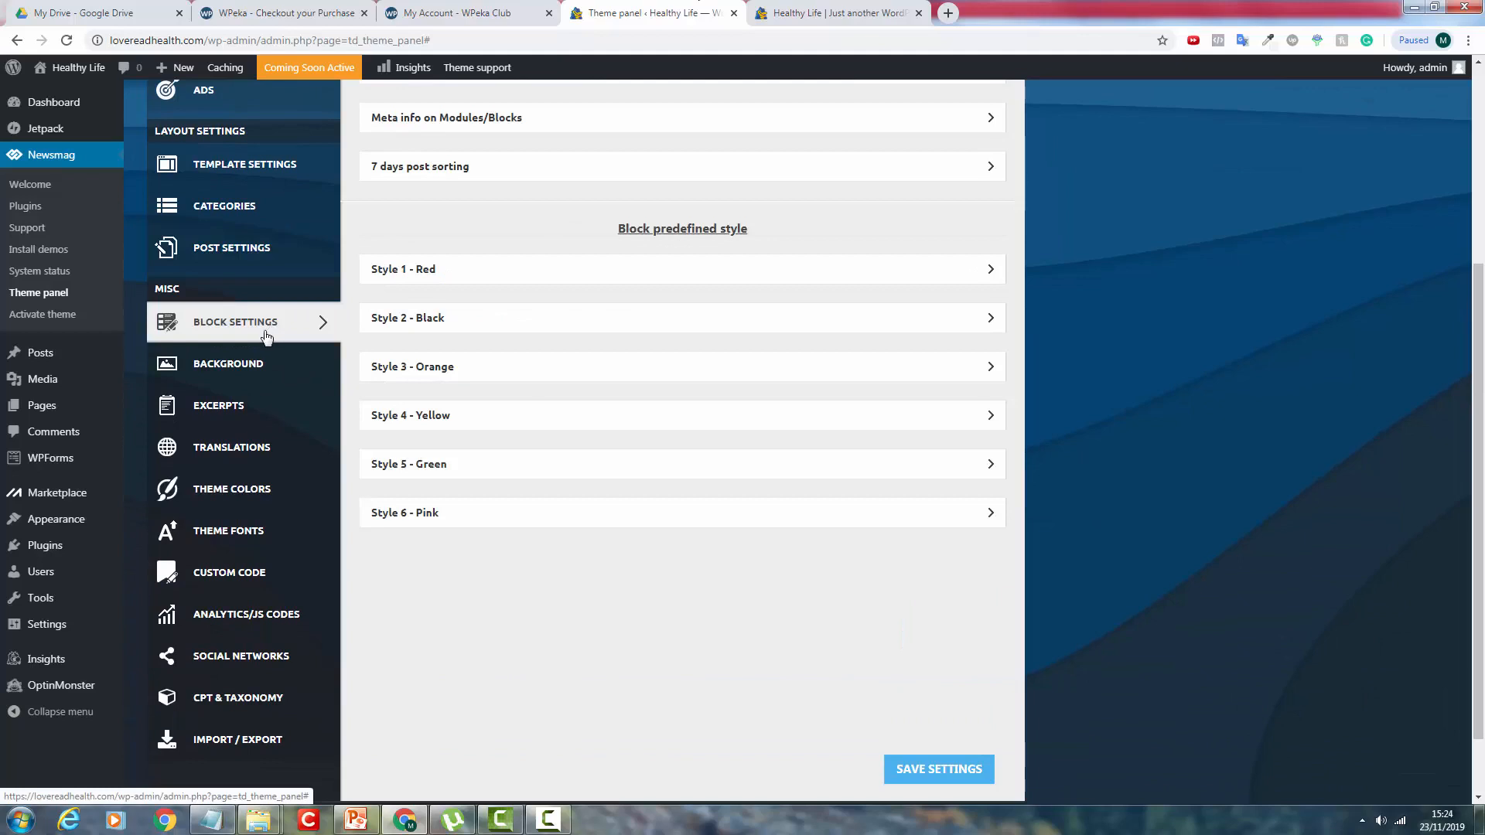
left_click(272, 361)
scroll(921, 338, "up", 4)
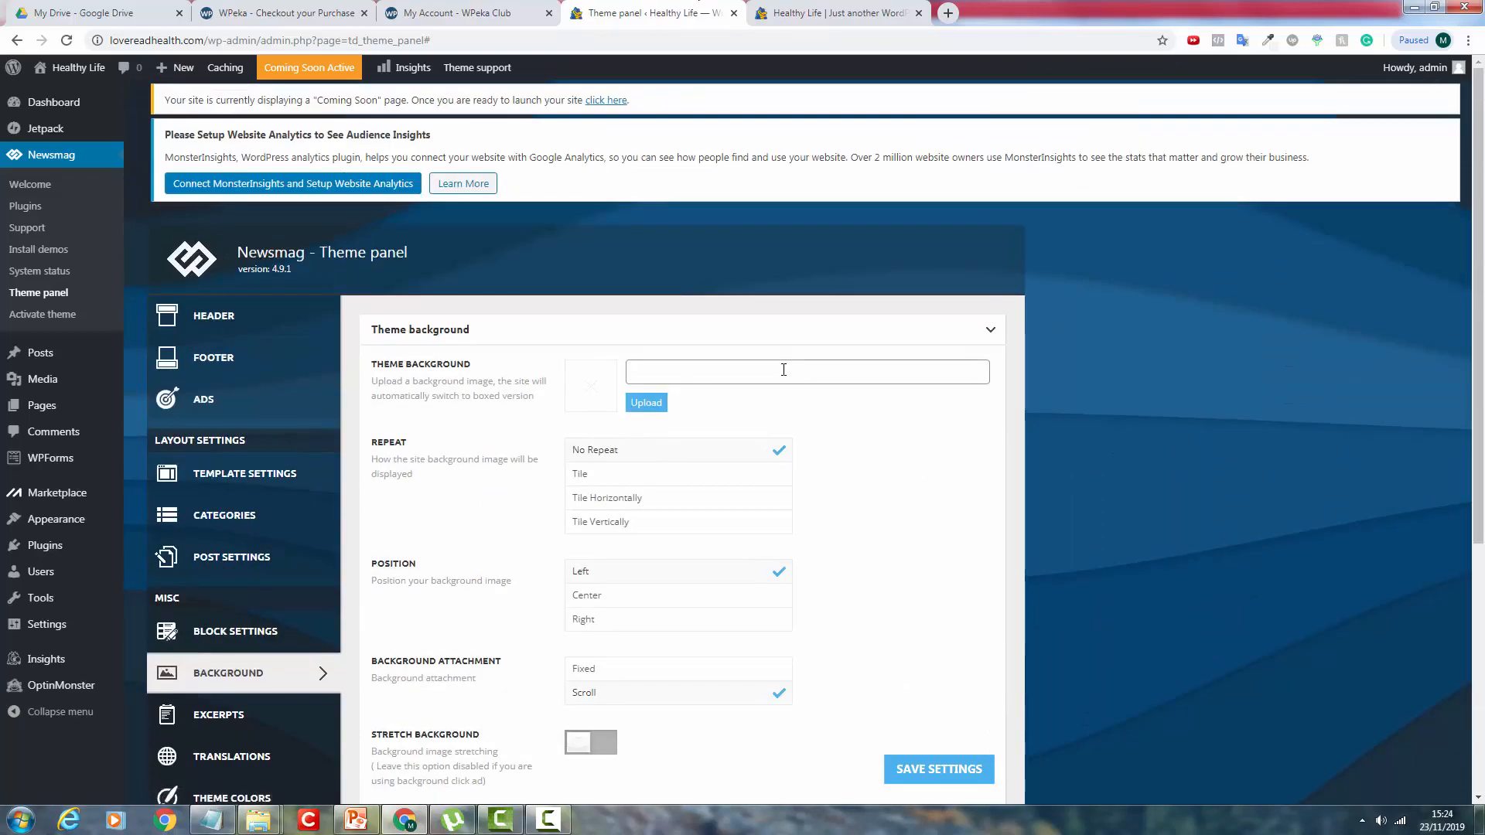
left_click(793, 10)
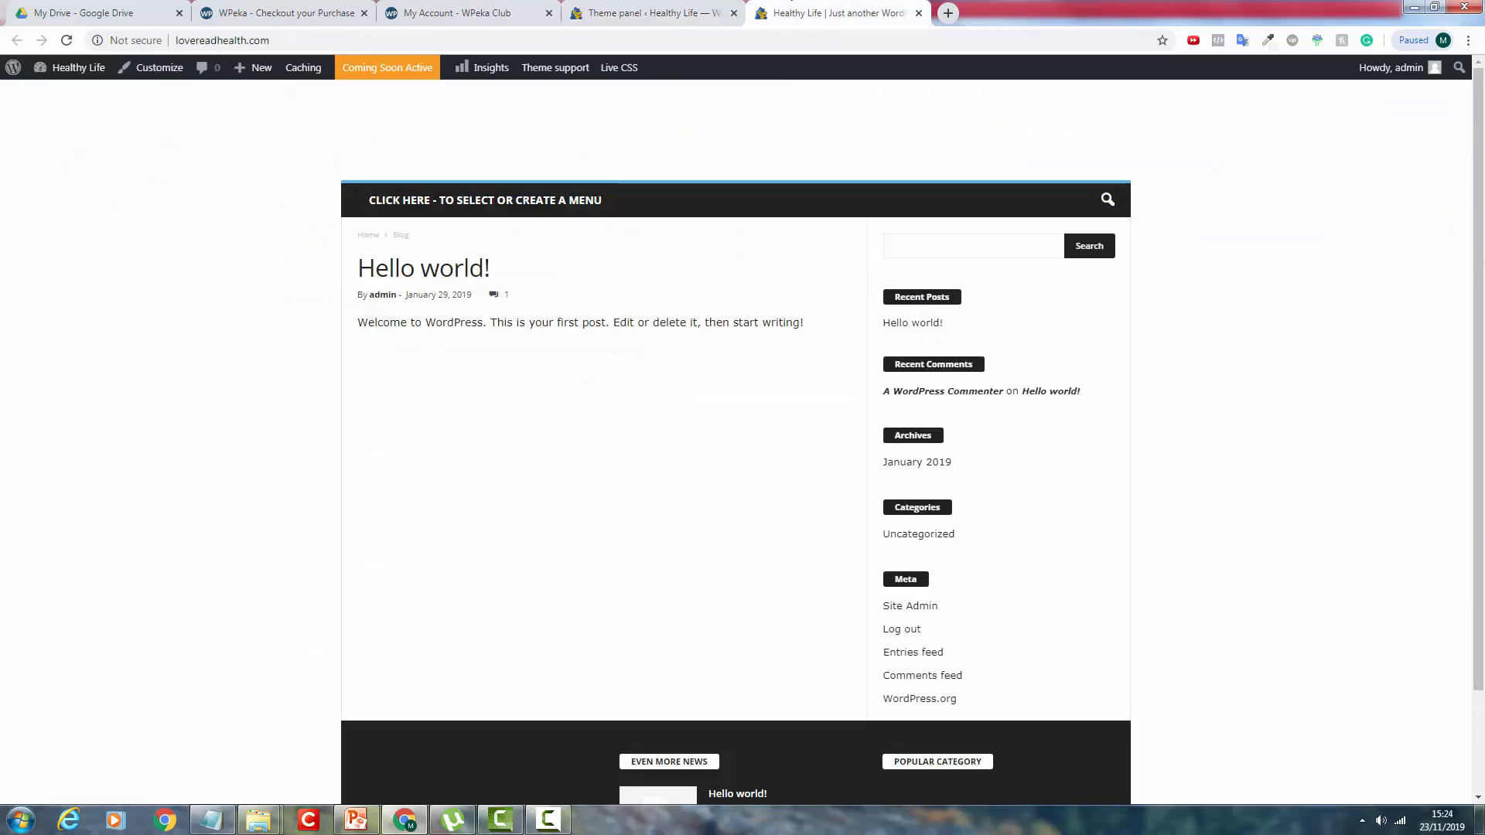
left_click(687, 13)
scroll(604, 464, "down", 4)
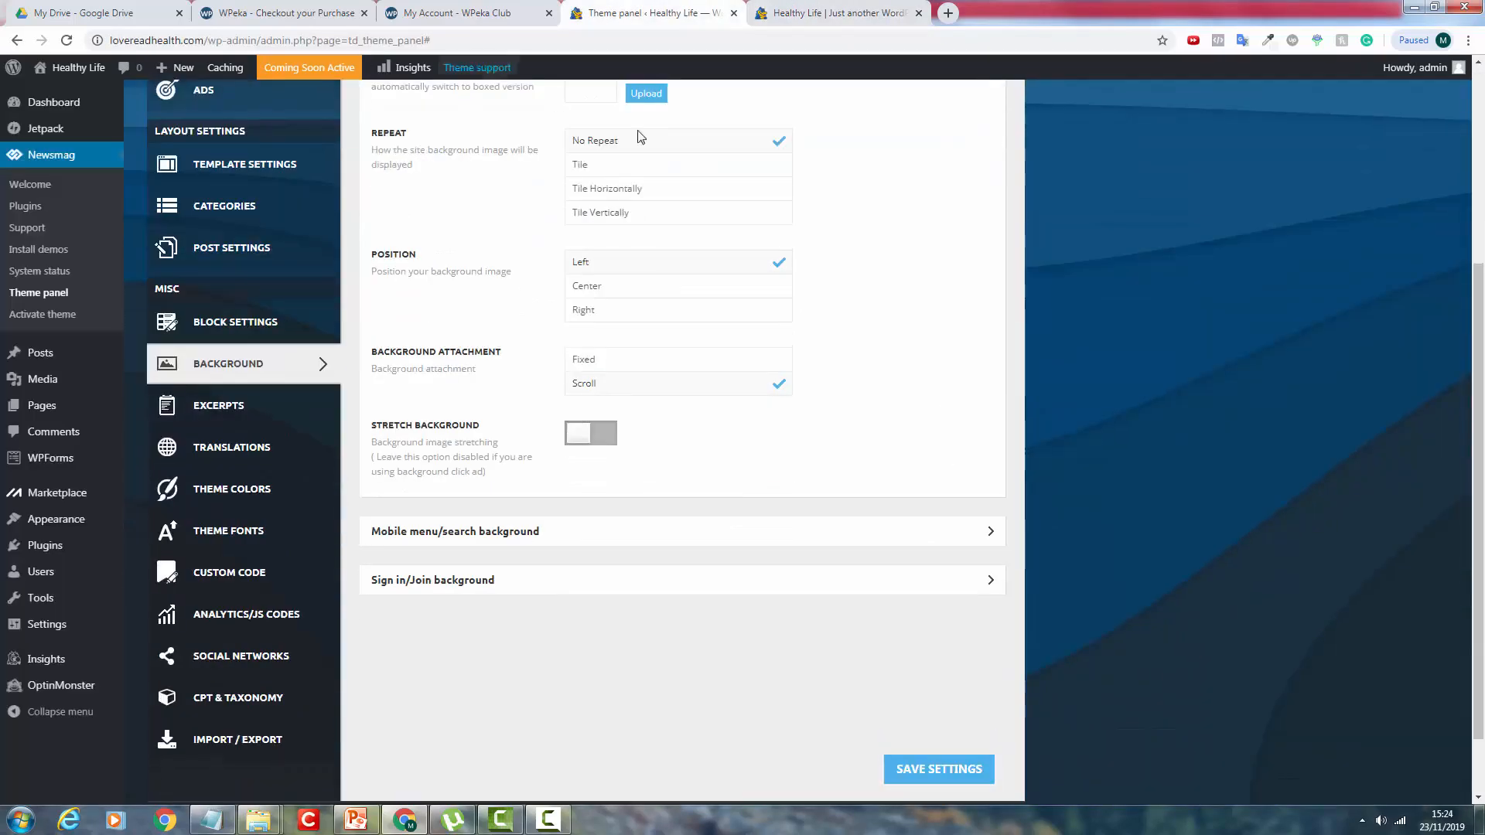
Look over the Excerpts modules and the Translations section of the theme panel.
left_click(240, 424)
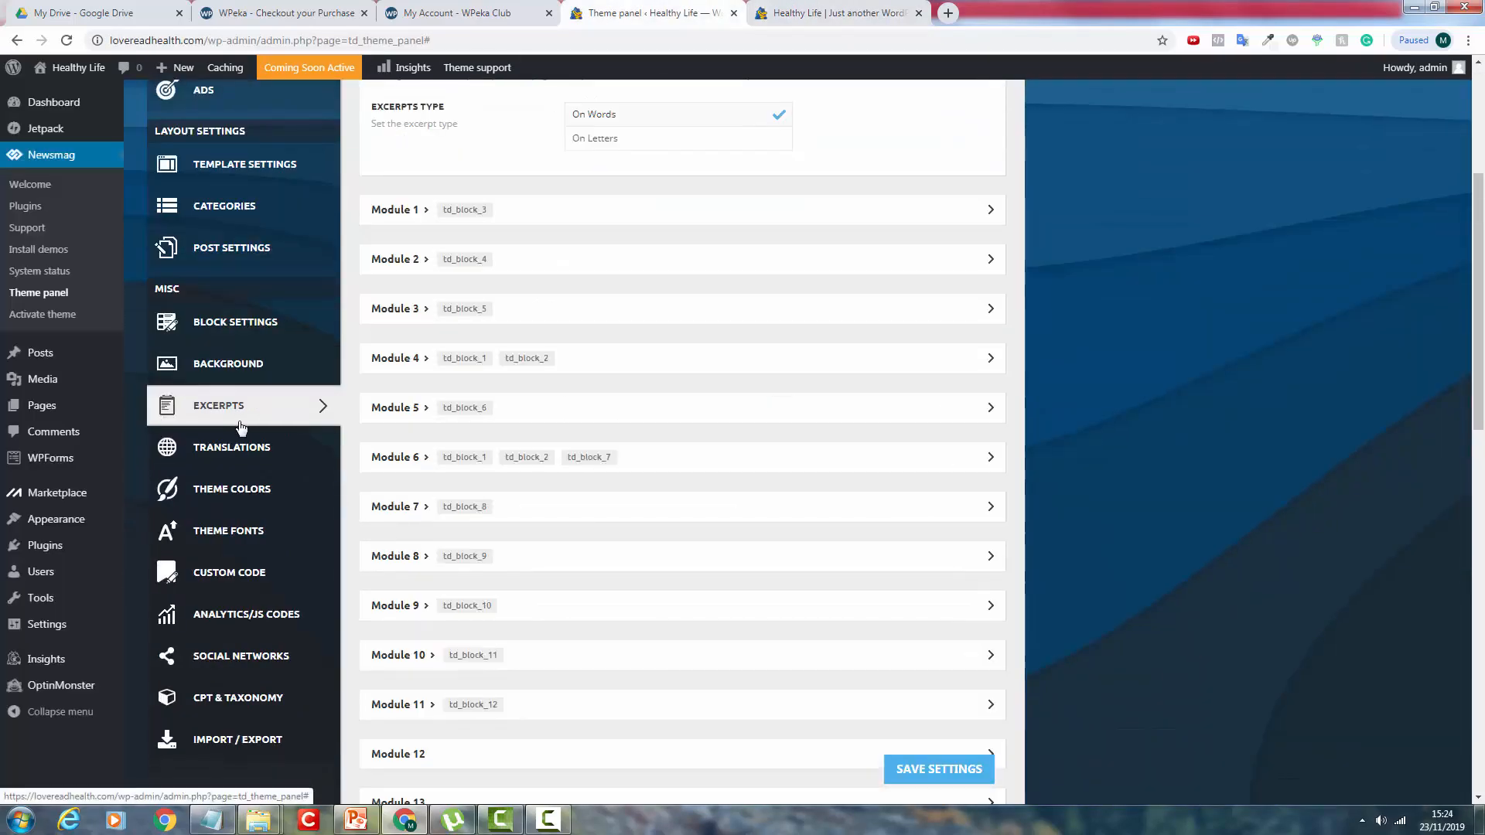
scroll(271, 382, "down", 1)
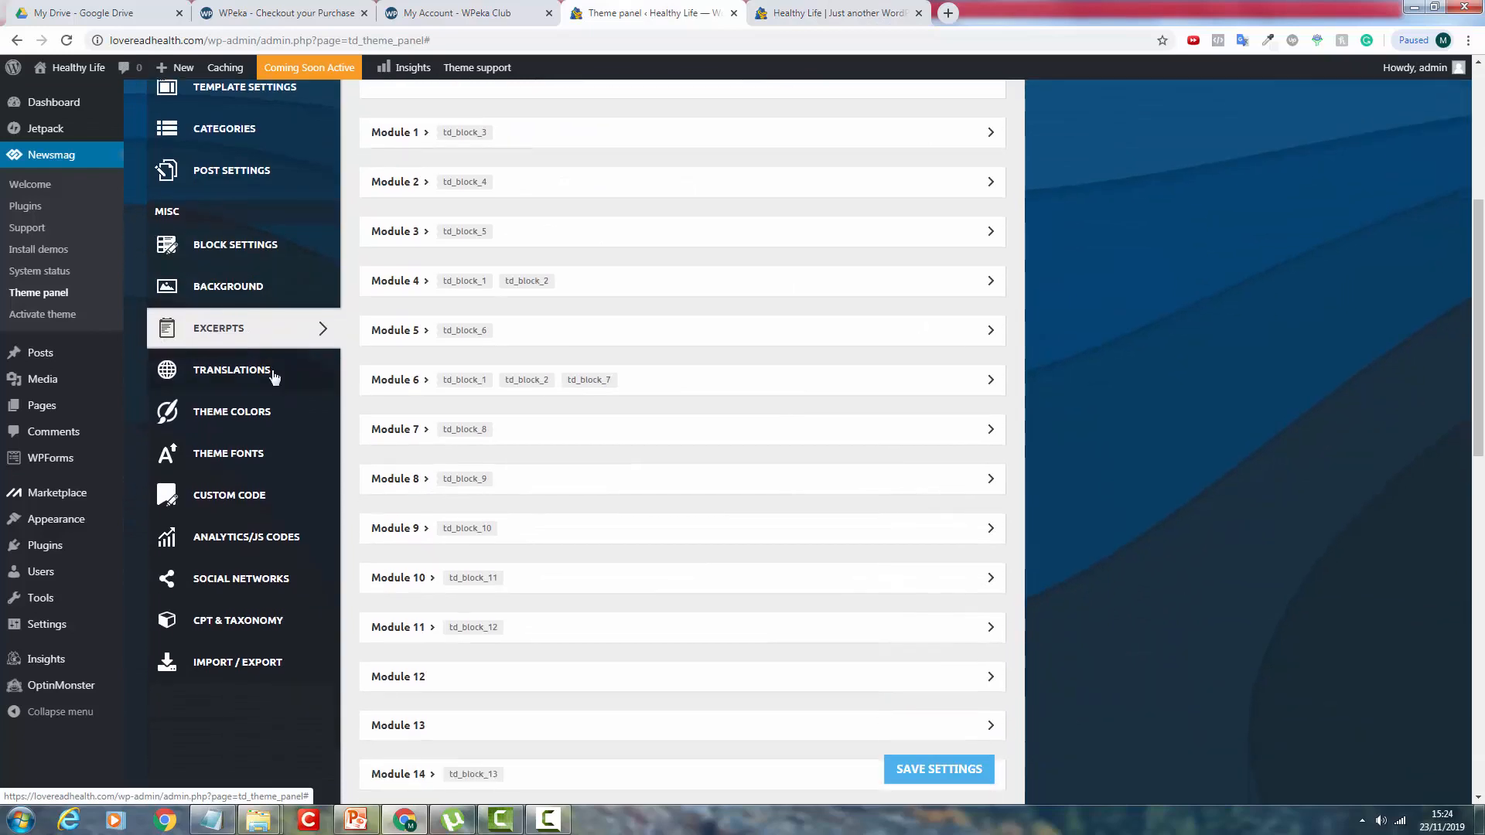
left_click(193, 379)
scroll(235, 464, "up", 1)
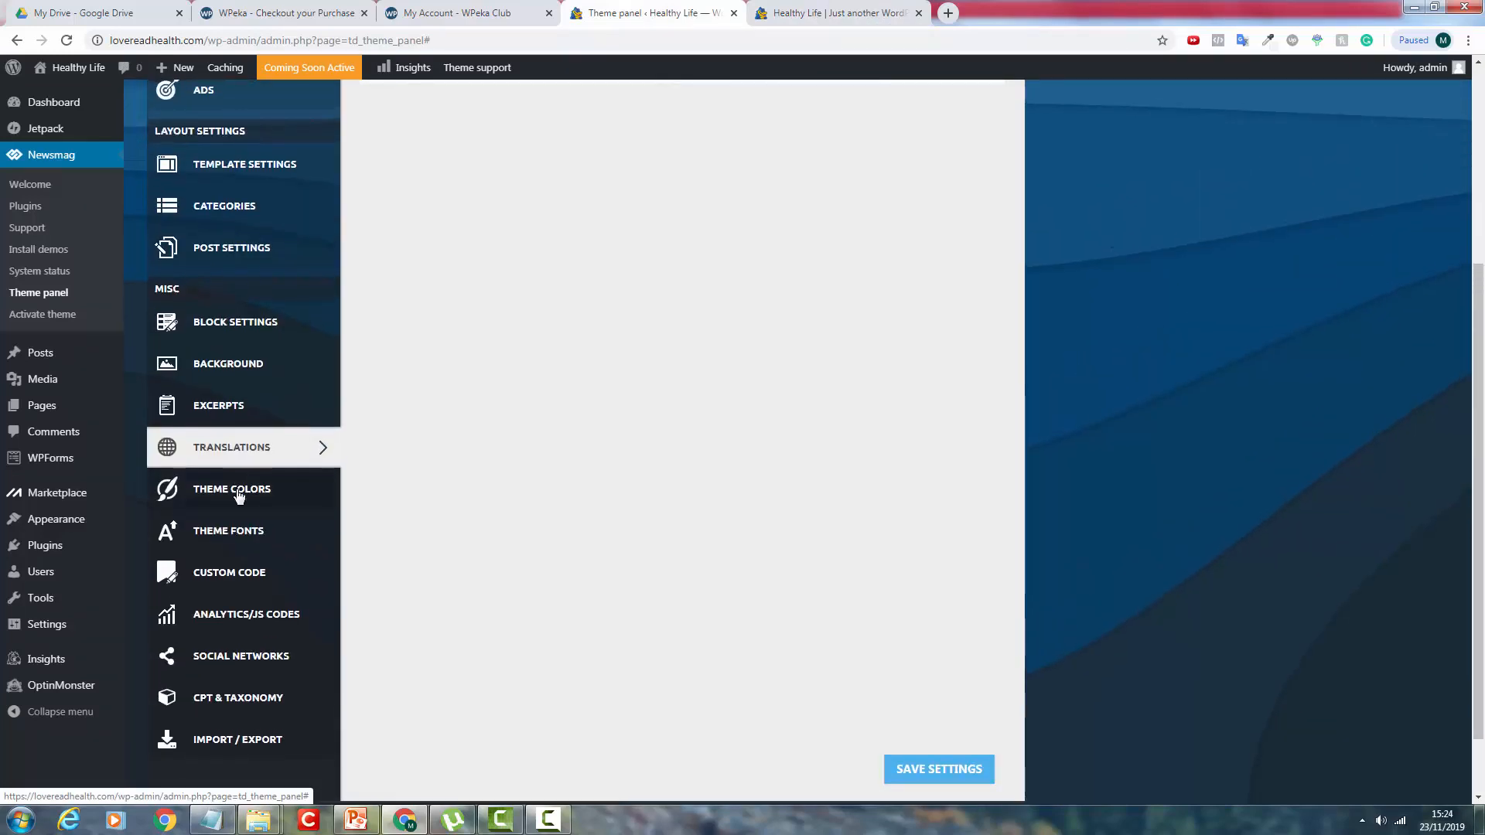
scroll(265, 375, "up", 4)
scroll(262, 369, "down", 3)
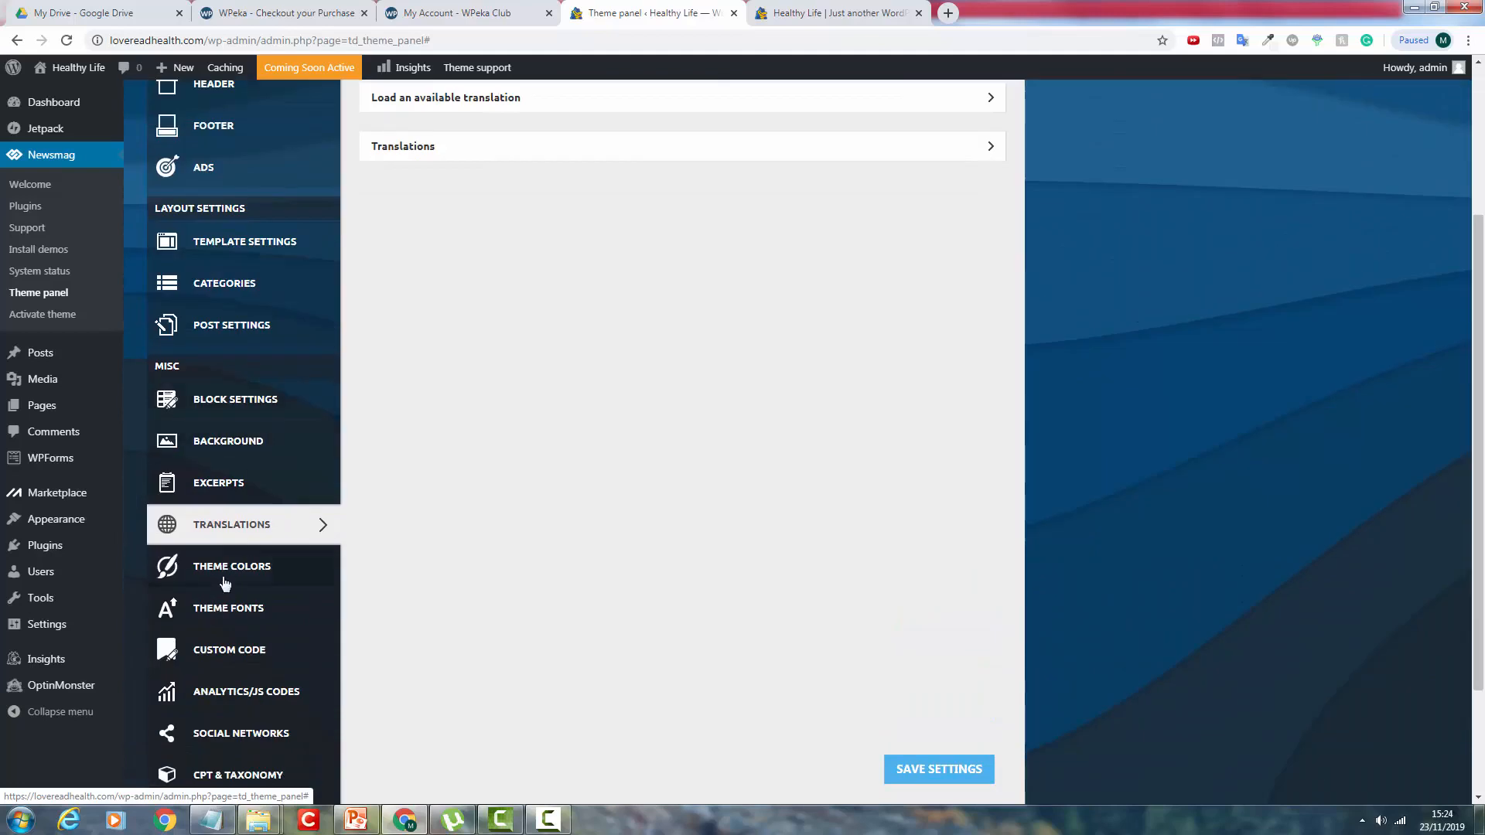
Examine the general theme colors and compare the accent color with the header and footer of the live site.
left_click(226, 585)
scroll(691, 246, "up", 2)
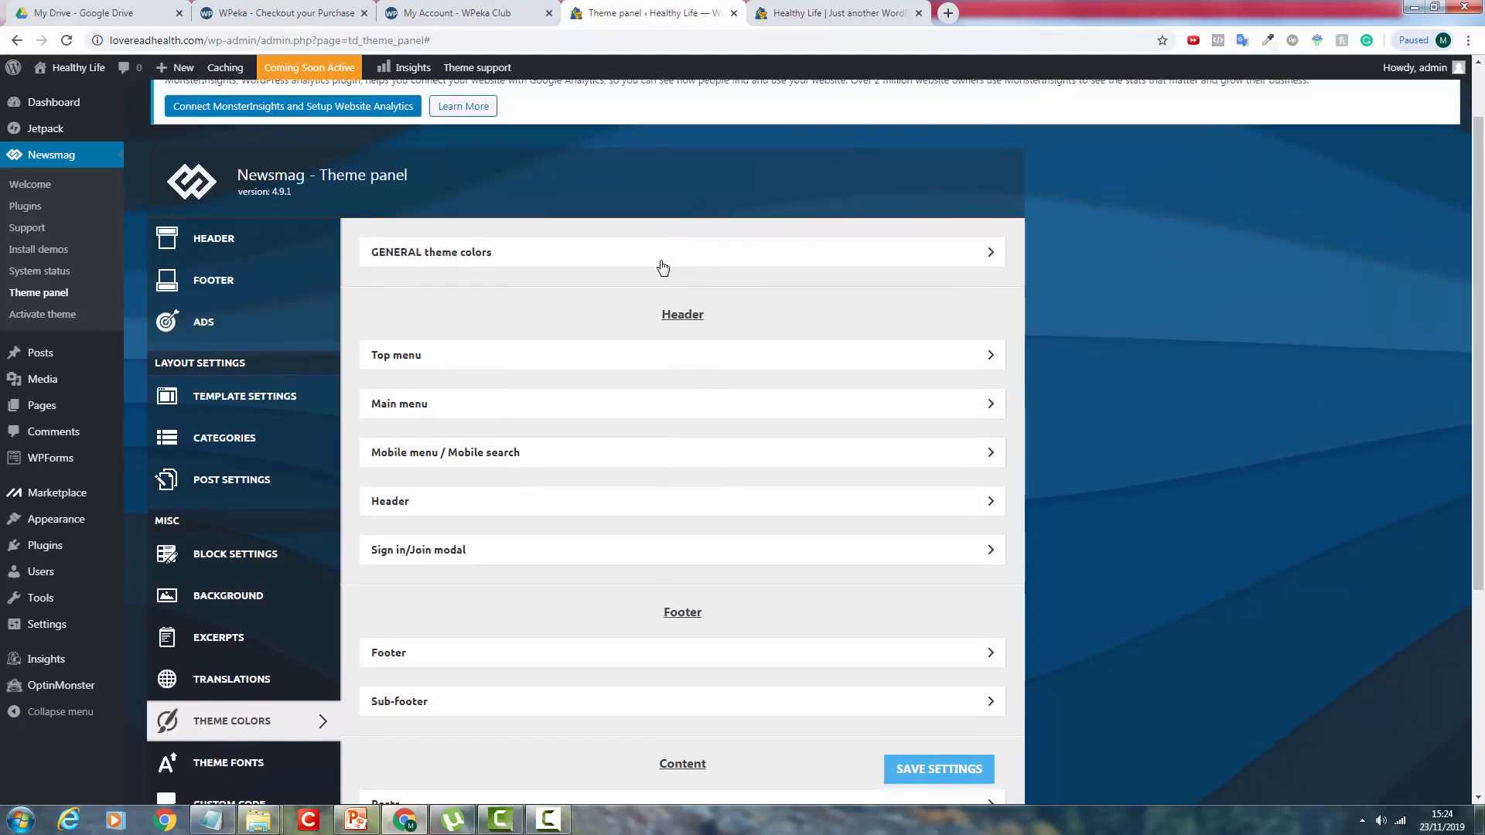
left_click(677, 263)
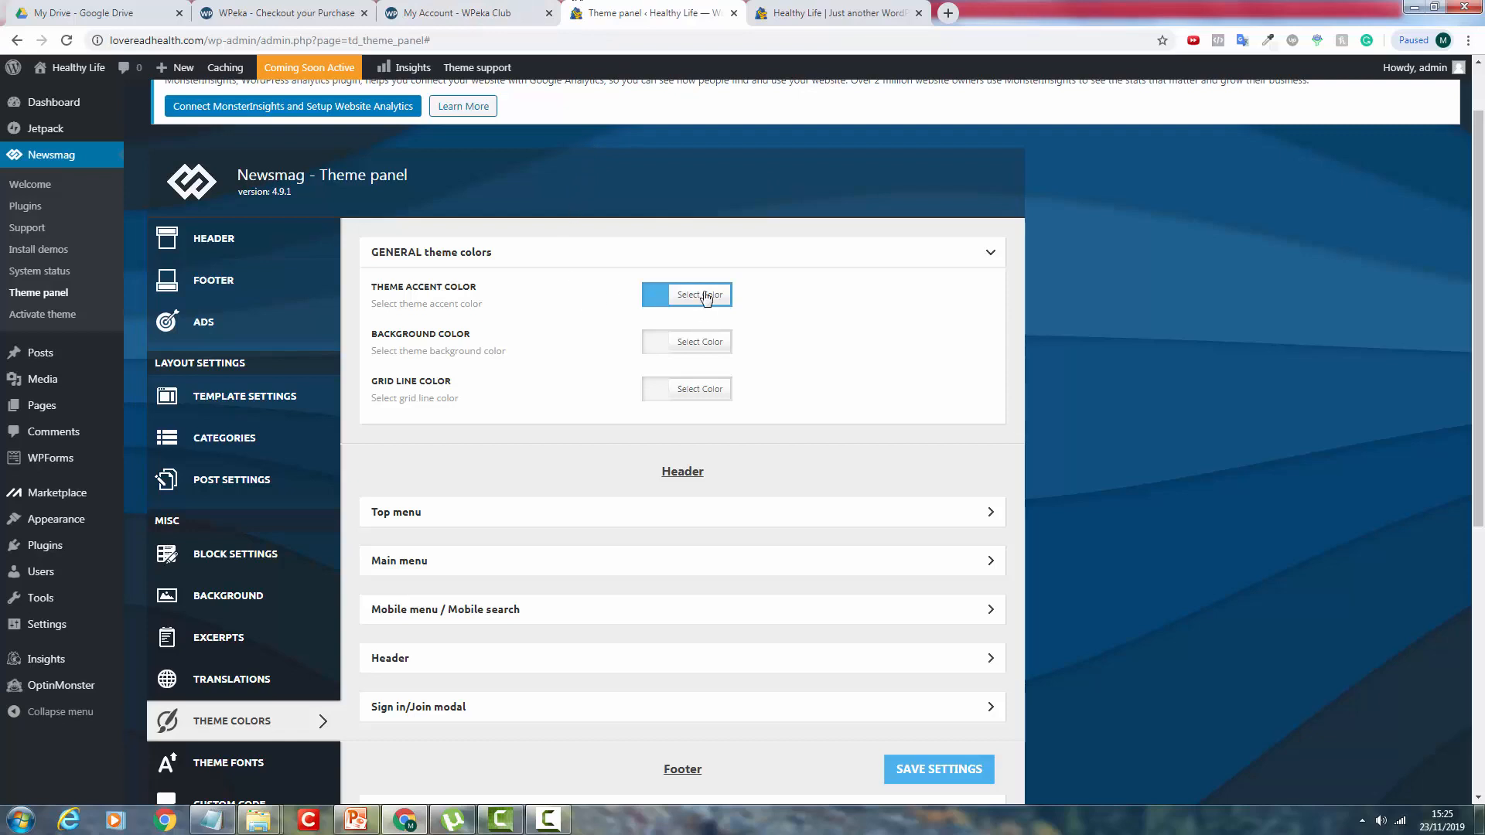
left_click(832, 14)
left_click(642, 16)
left_click(898, 13)
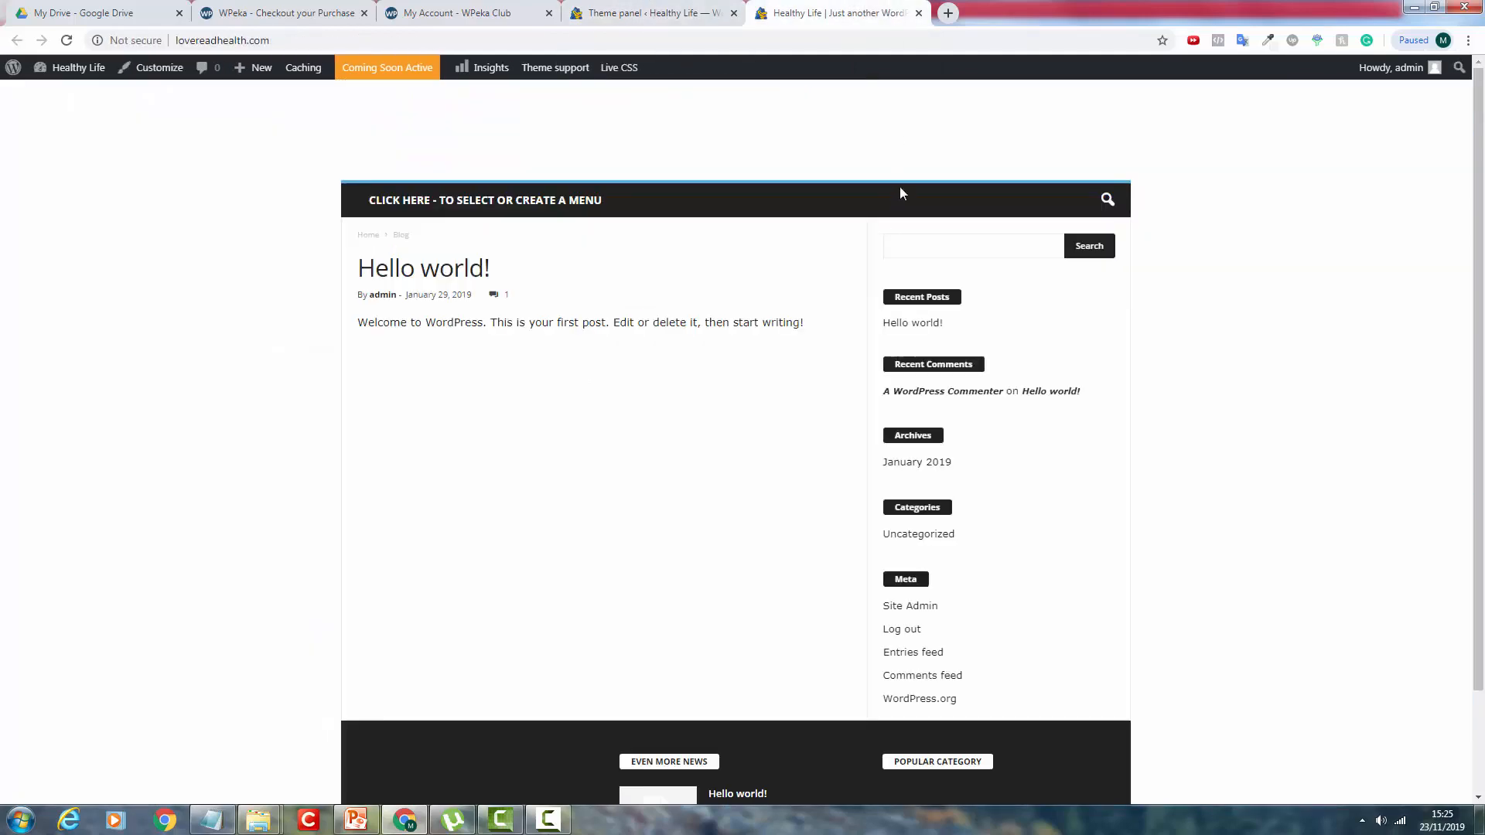
scroll(918, 201, "down", 2)
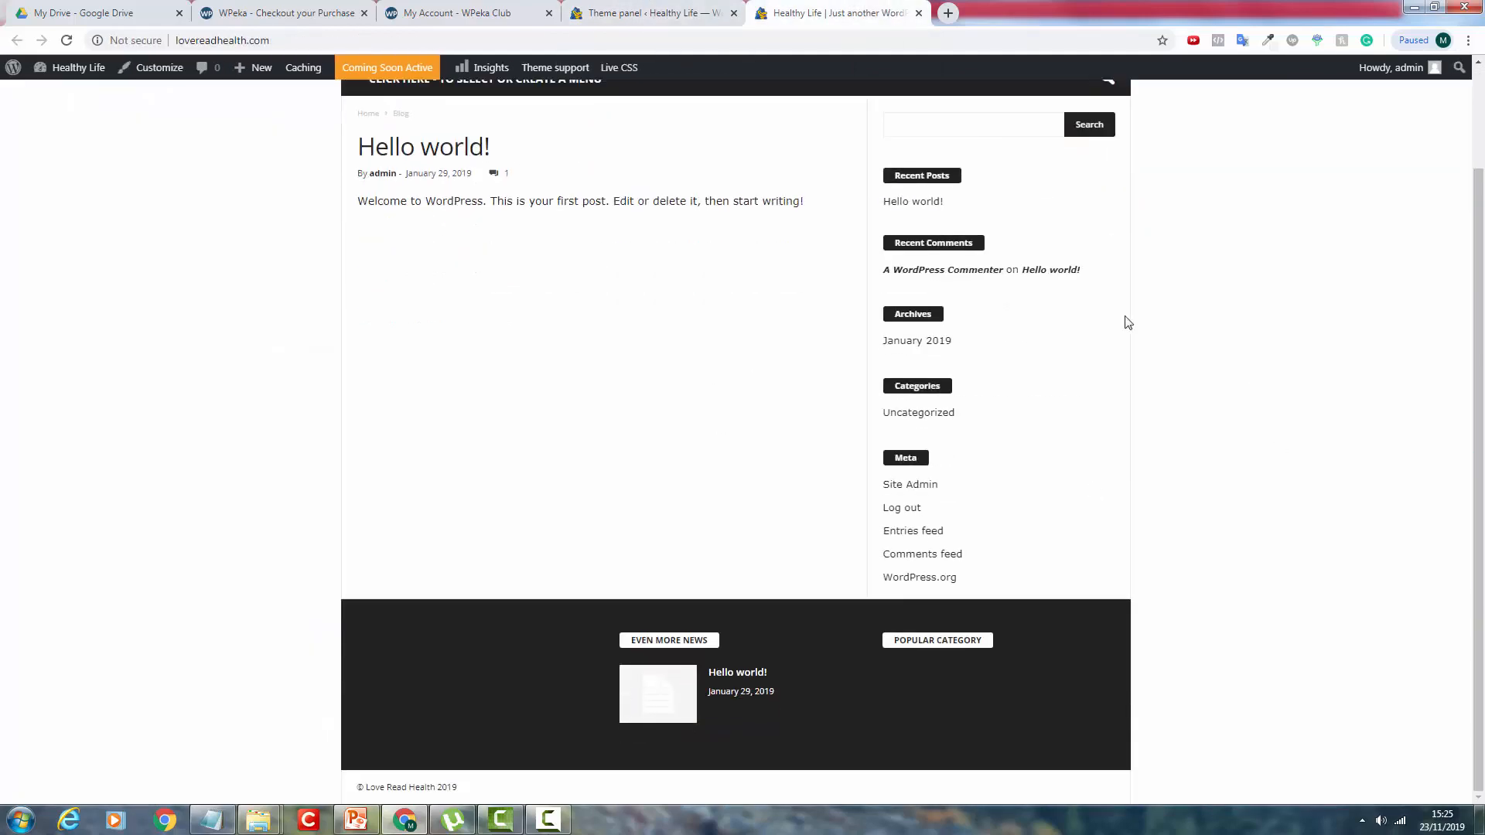
scroll(1129, 323, "up", 2)
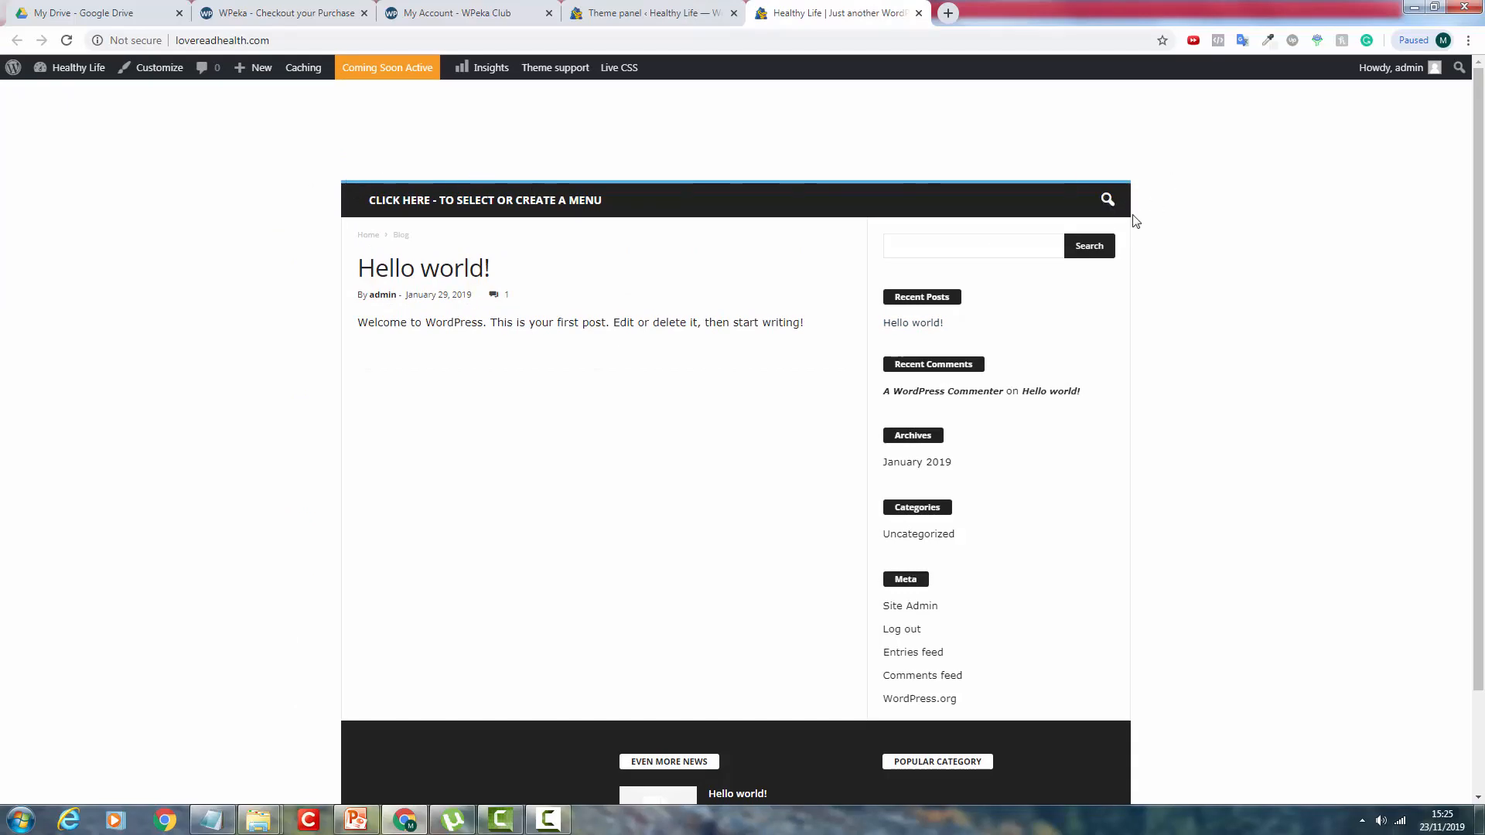
Set the theme accent color to red, save the settings and reload the live site.
left_click(644, 19)
left_click(694, 298)
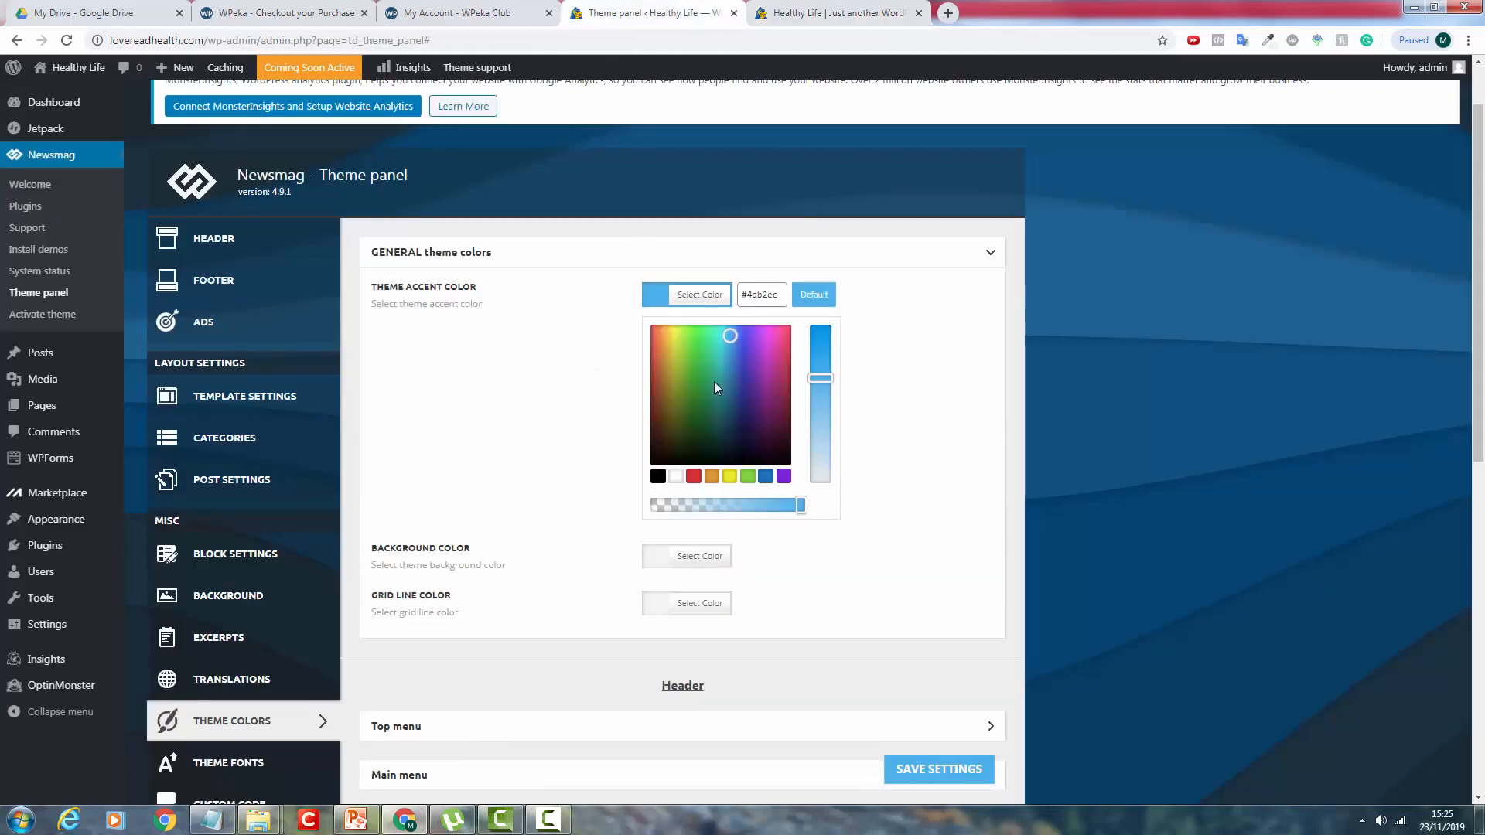
left_click(653, 328)
left_click(739, 271)
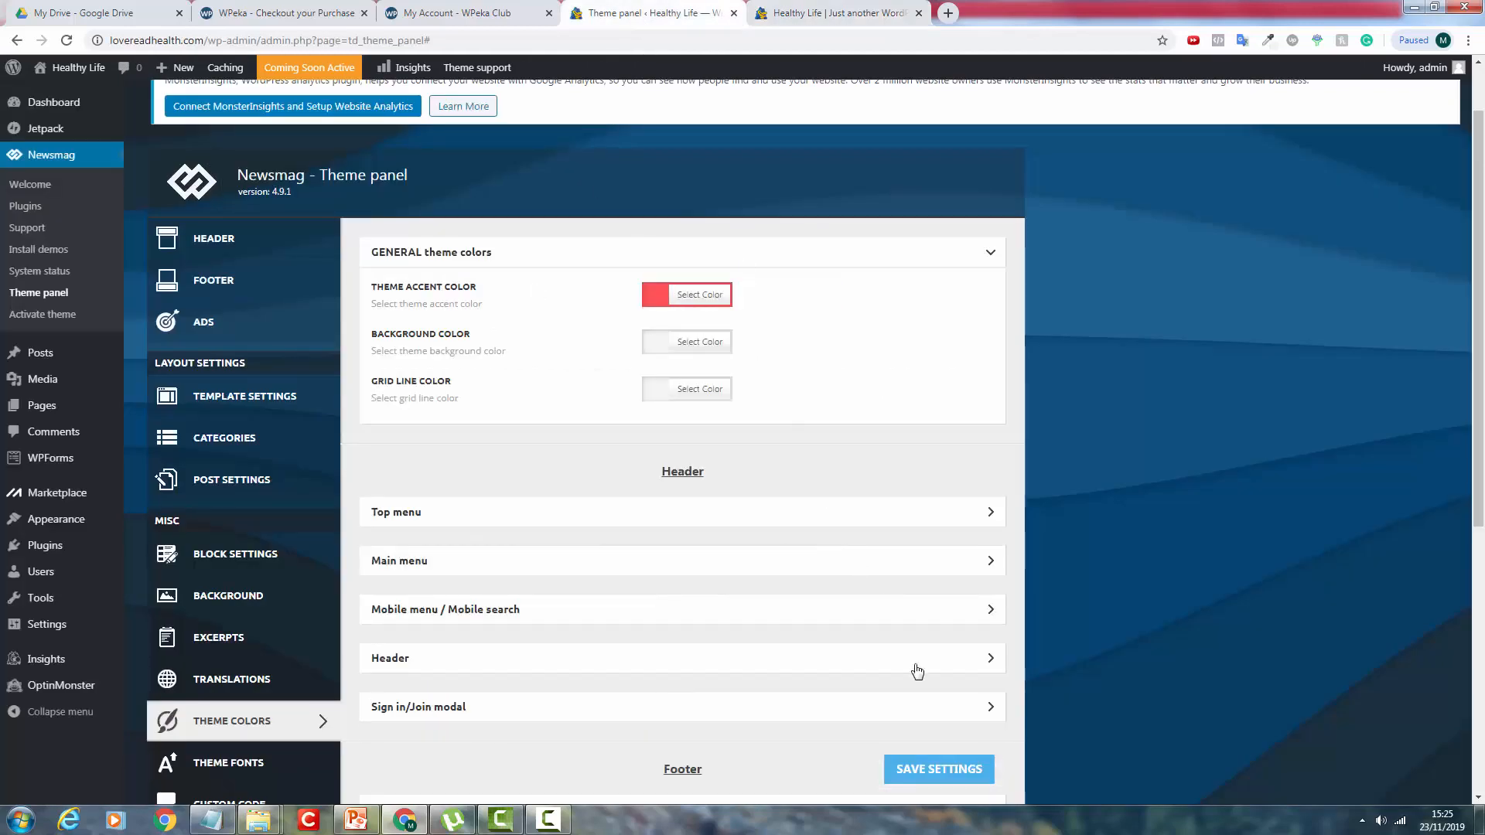
left_click(941, 769)
left_click(831, 13)
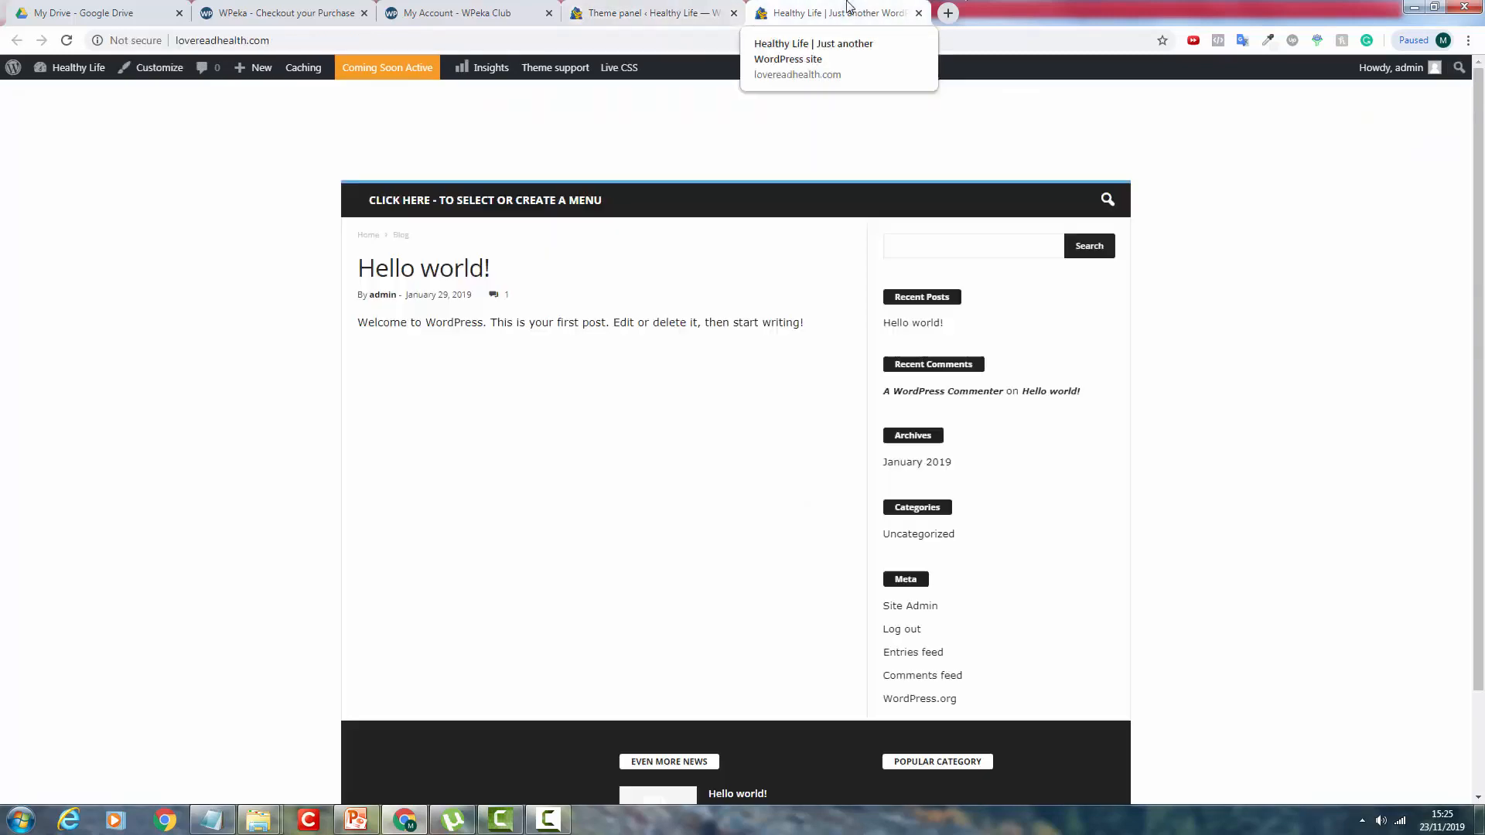
left_click(66, 40)
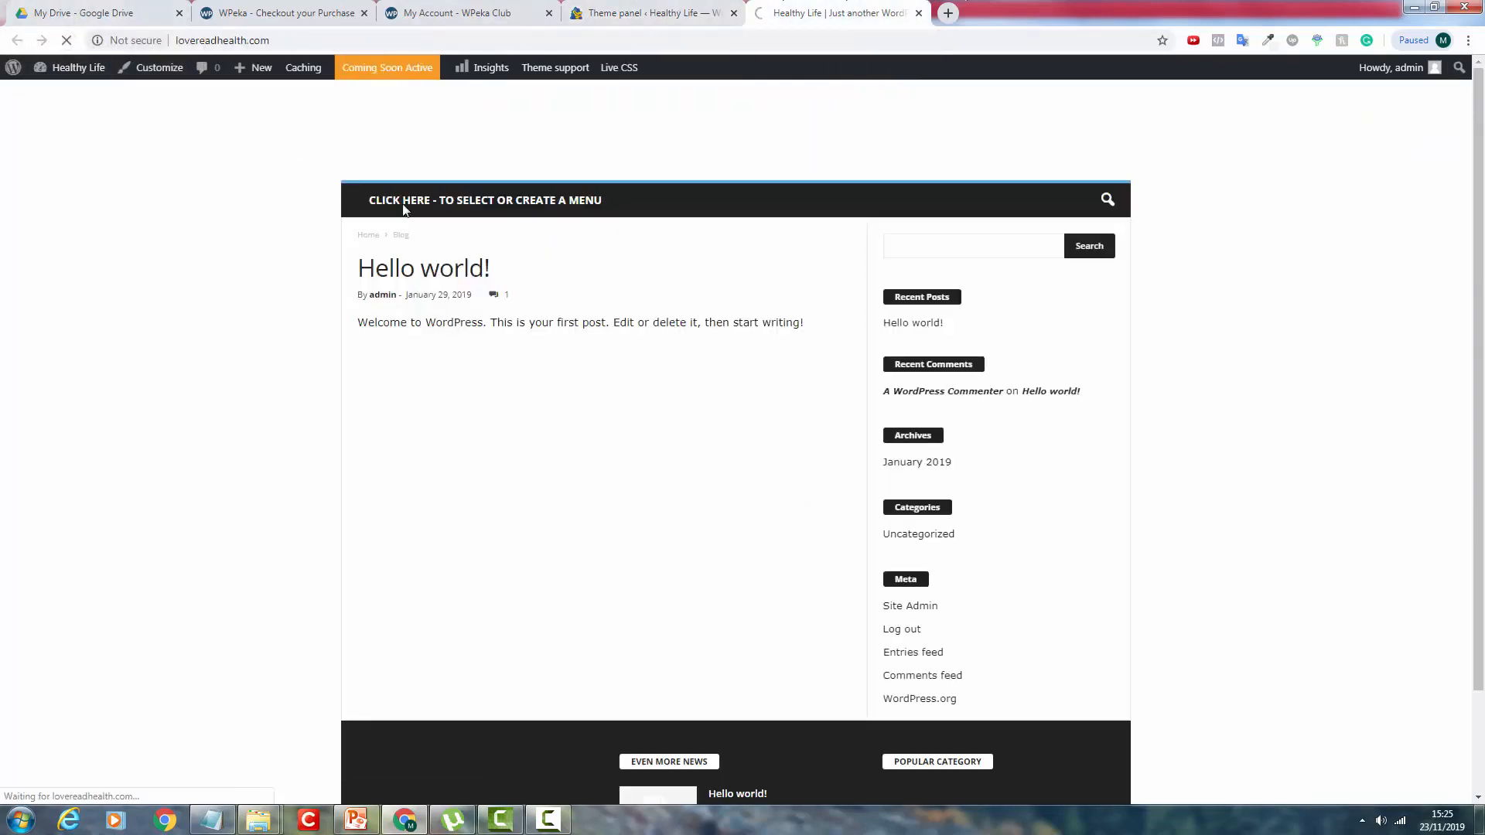
Review the header, footer, content and module color sections under Theme Colors and collapse the general theme colors.
left_click(646, 13)
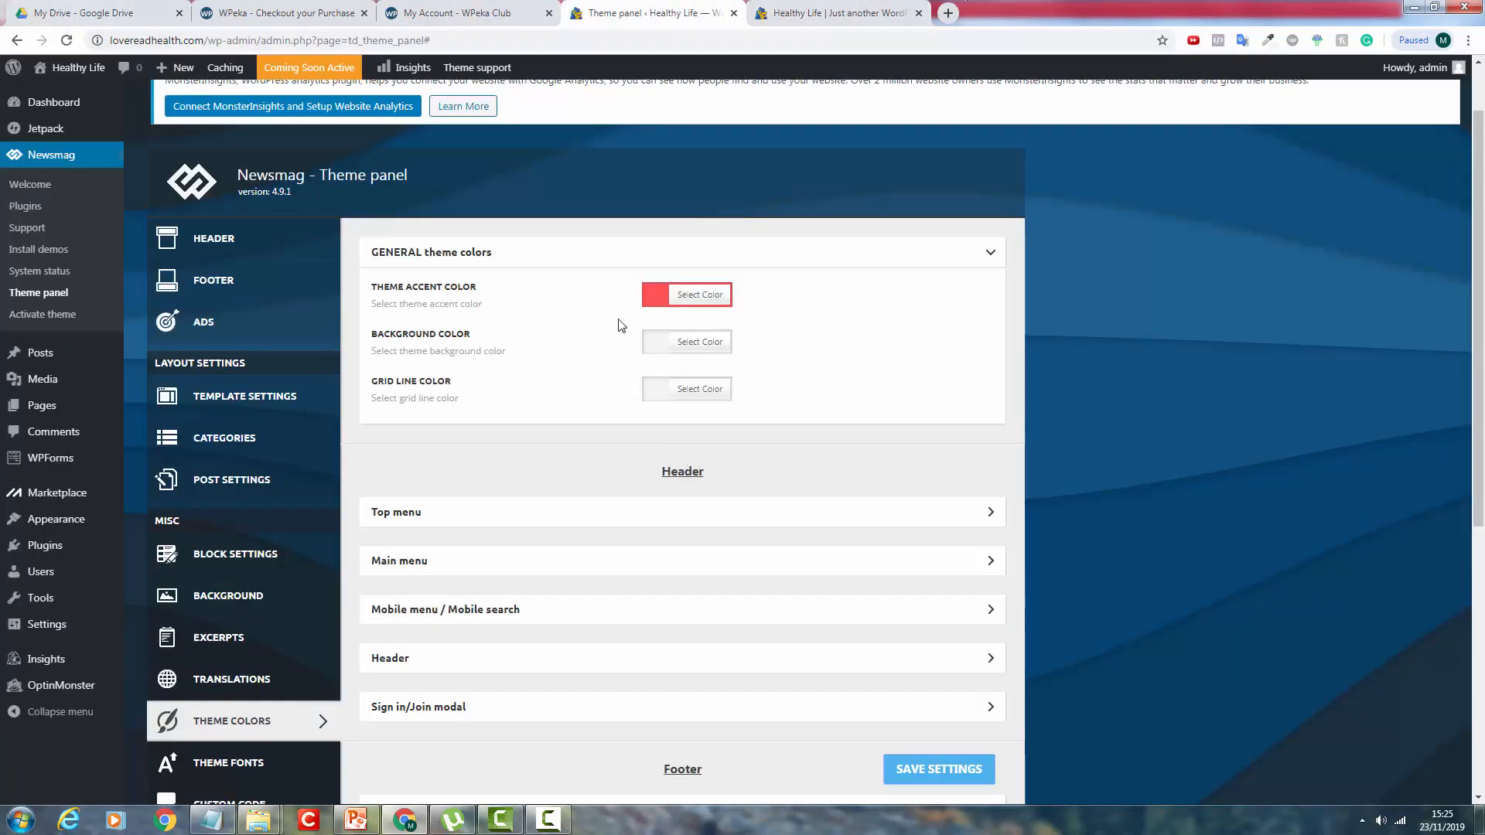
scroll(657, 379, "down", 4)
scroll(547, 617, "down", 2)
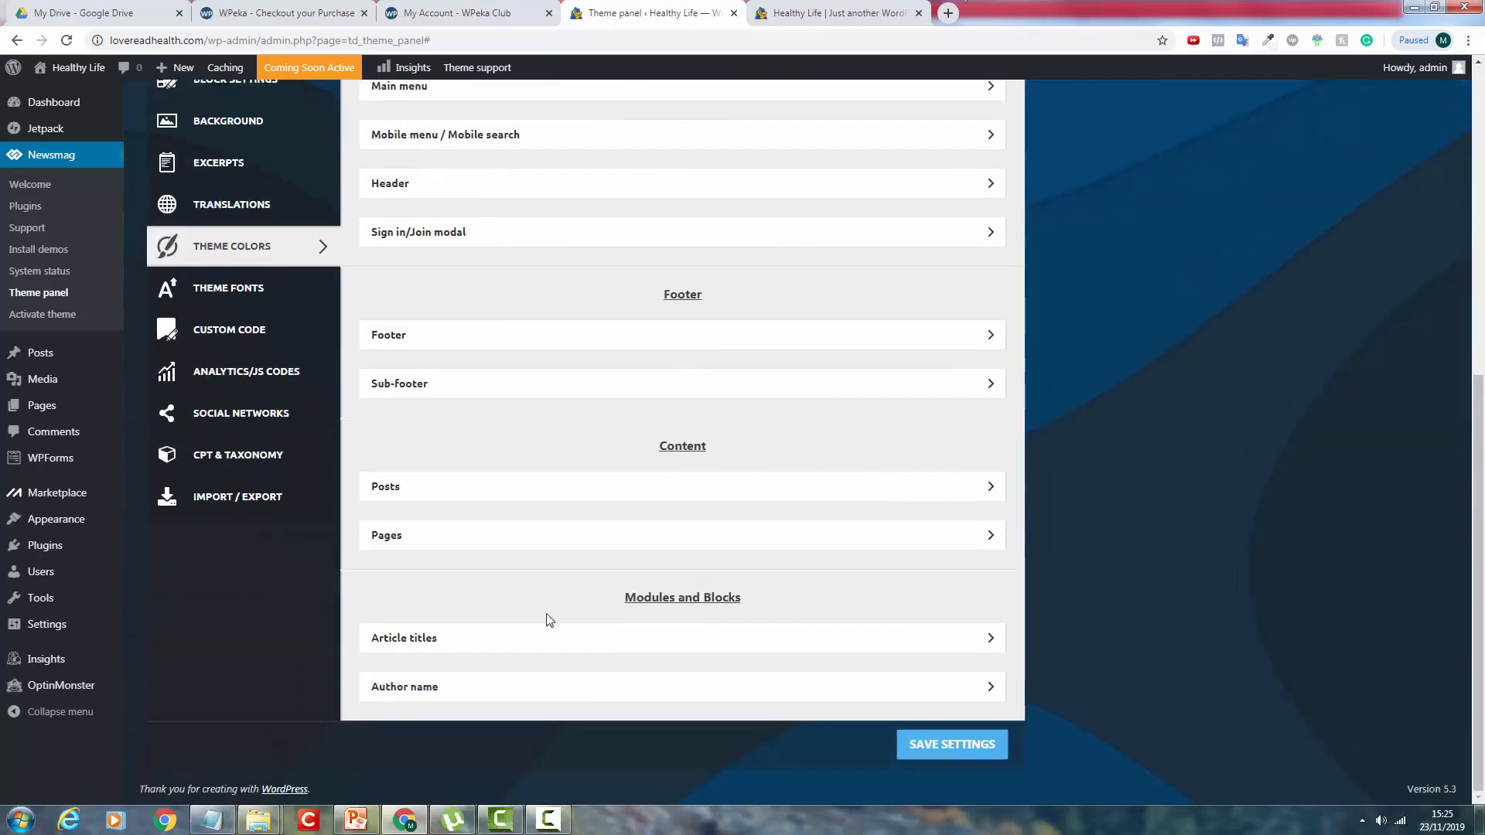
scroll(528, 307, "up", 5)
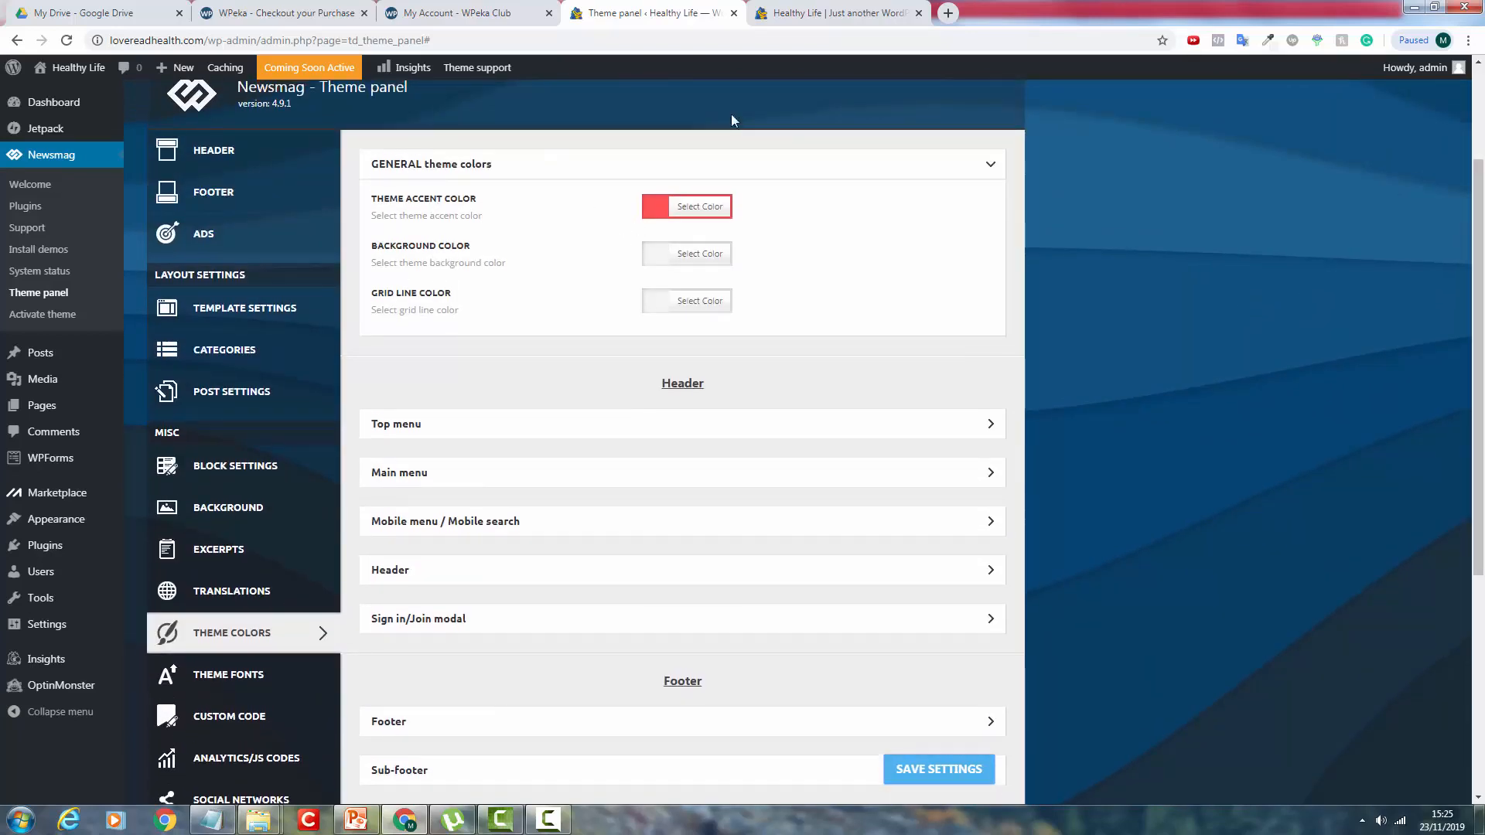
left_click(435, 172)
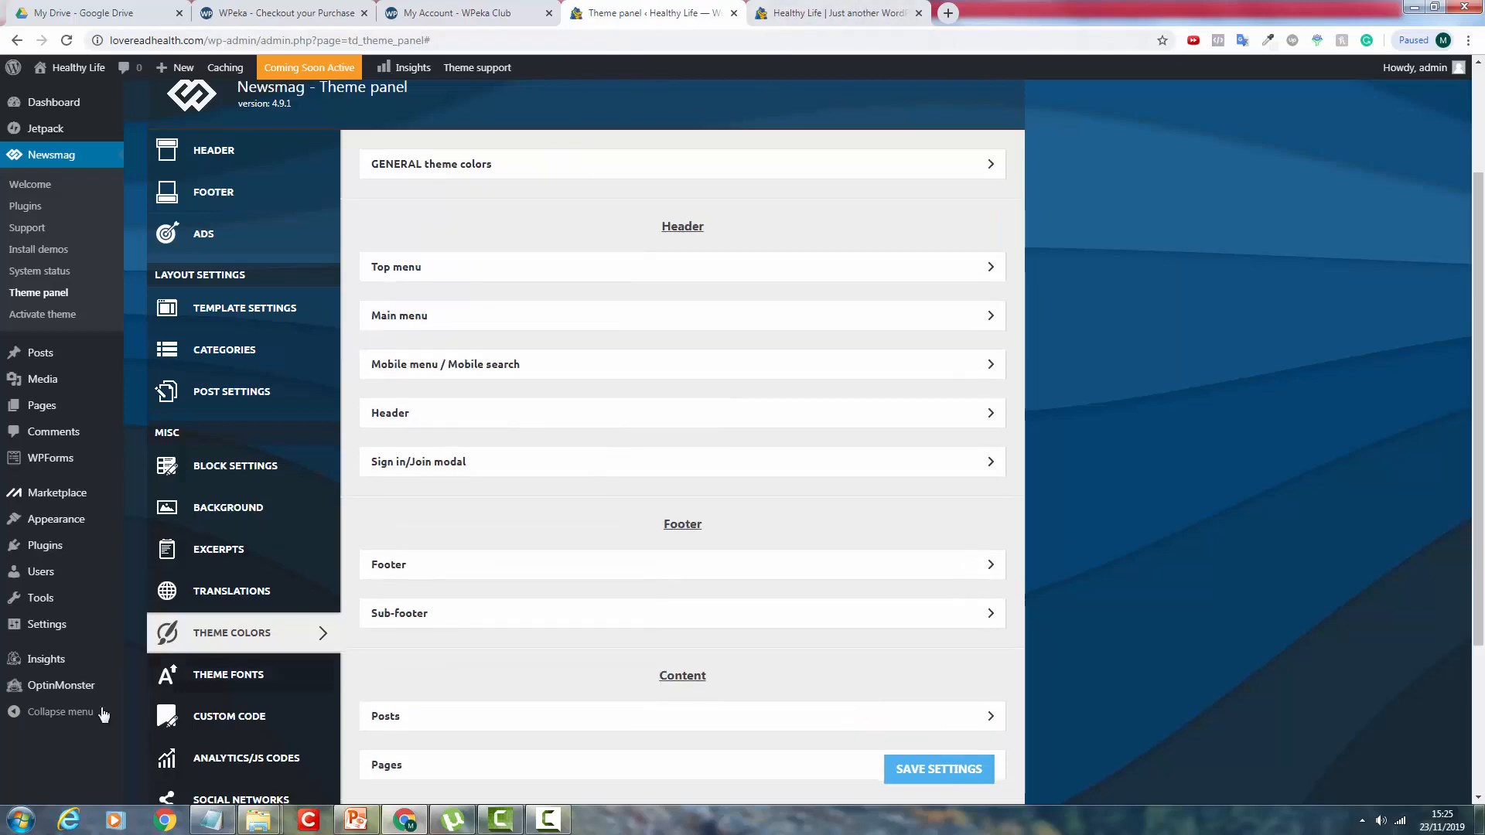
Look through the Theme Fonts sections and expand the font settings for Pages.
left_click(254, 687)
scroll(572, 341, "down", 3)
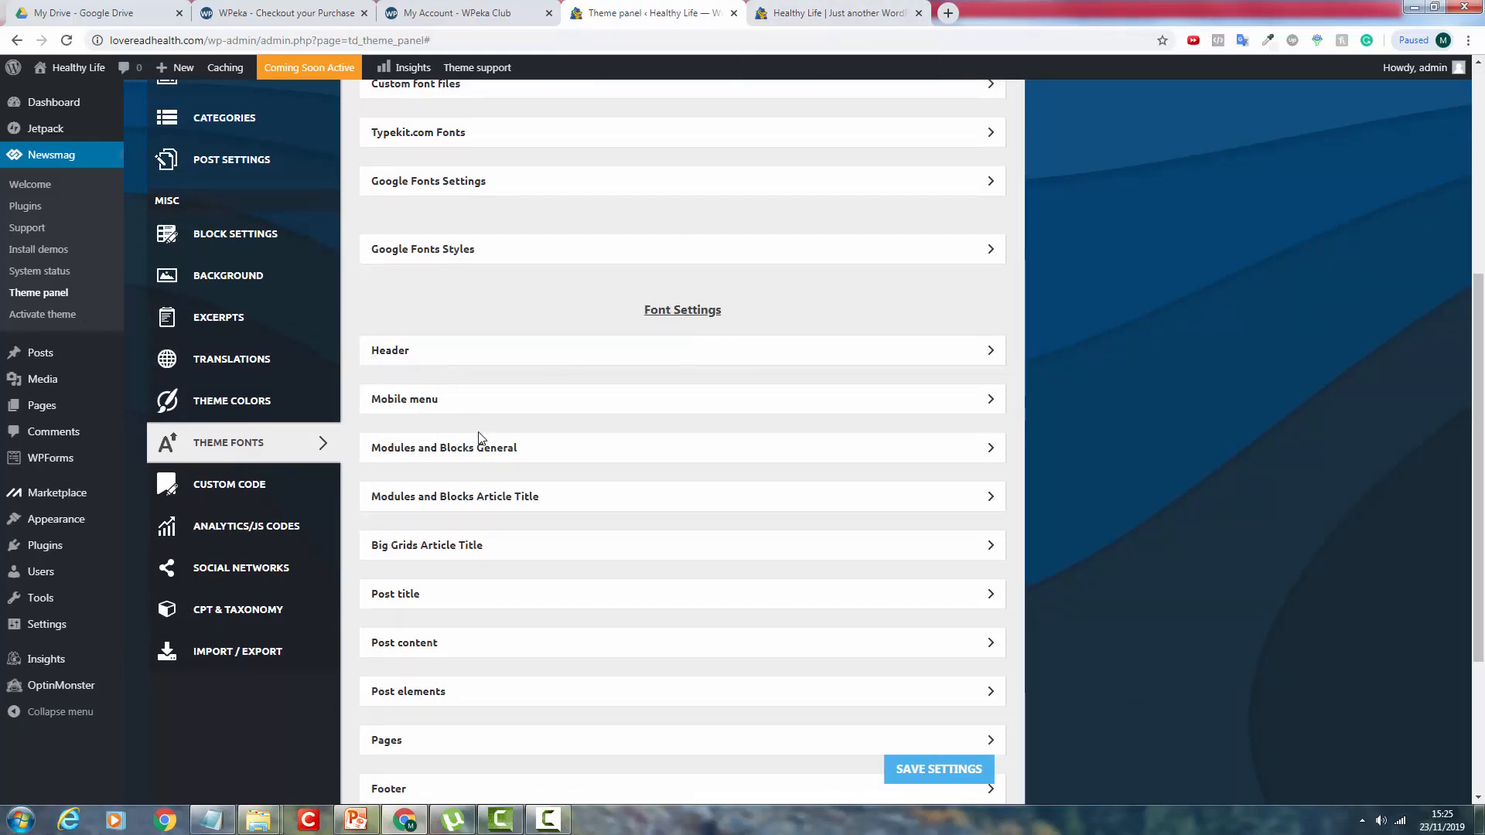
scroll(480, 434, "down", 2)
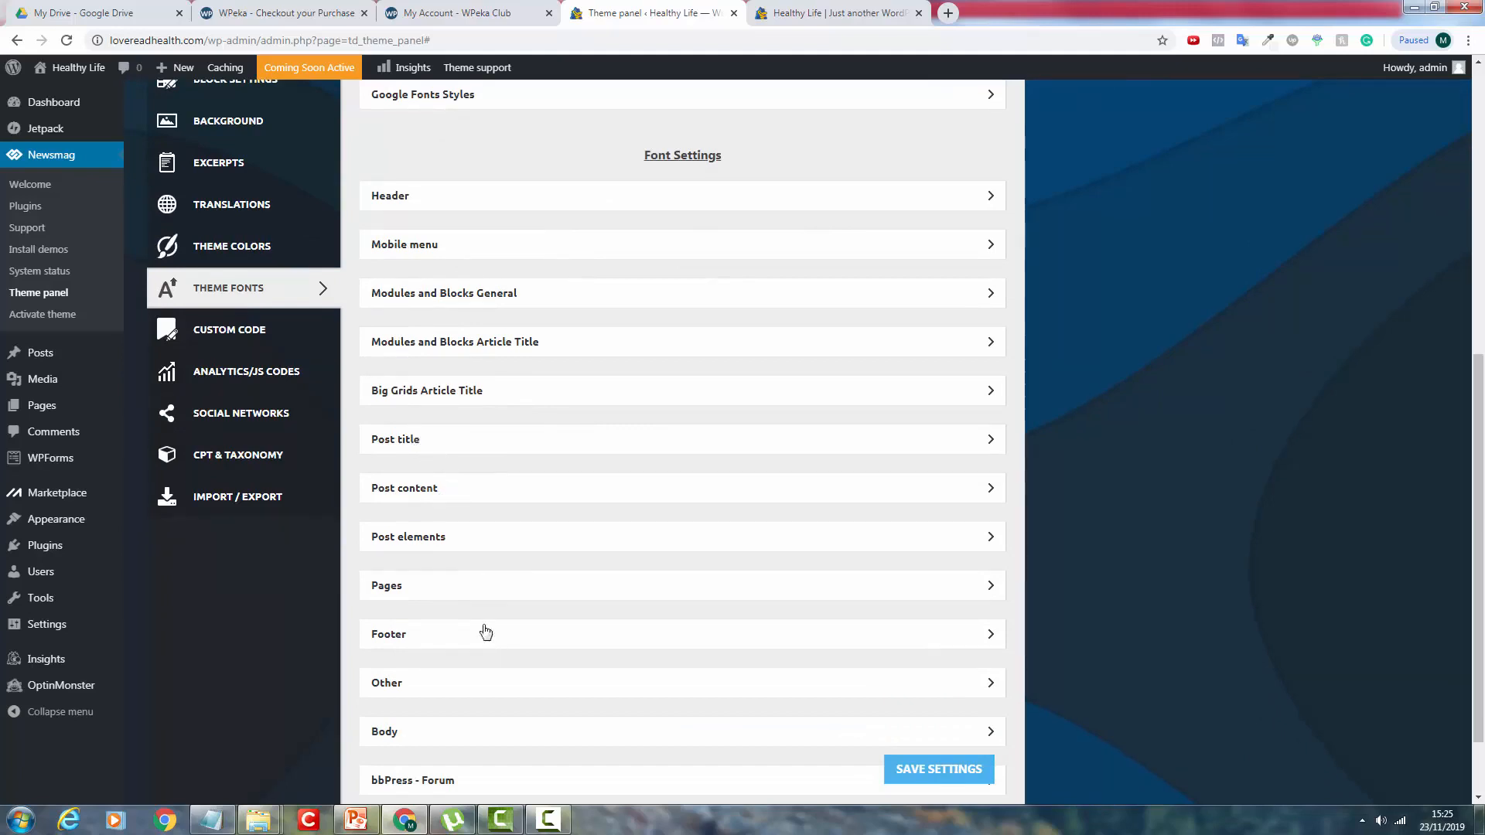
left_click(475, 596)
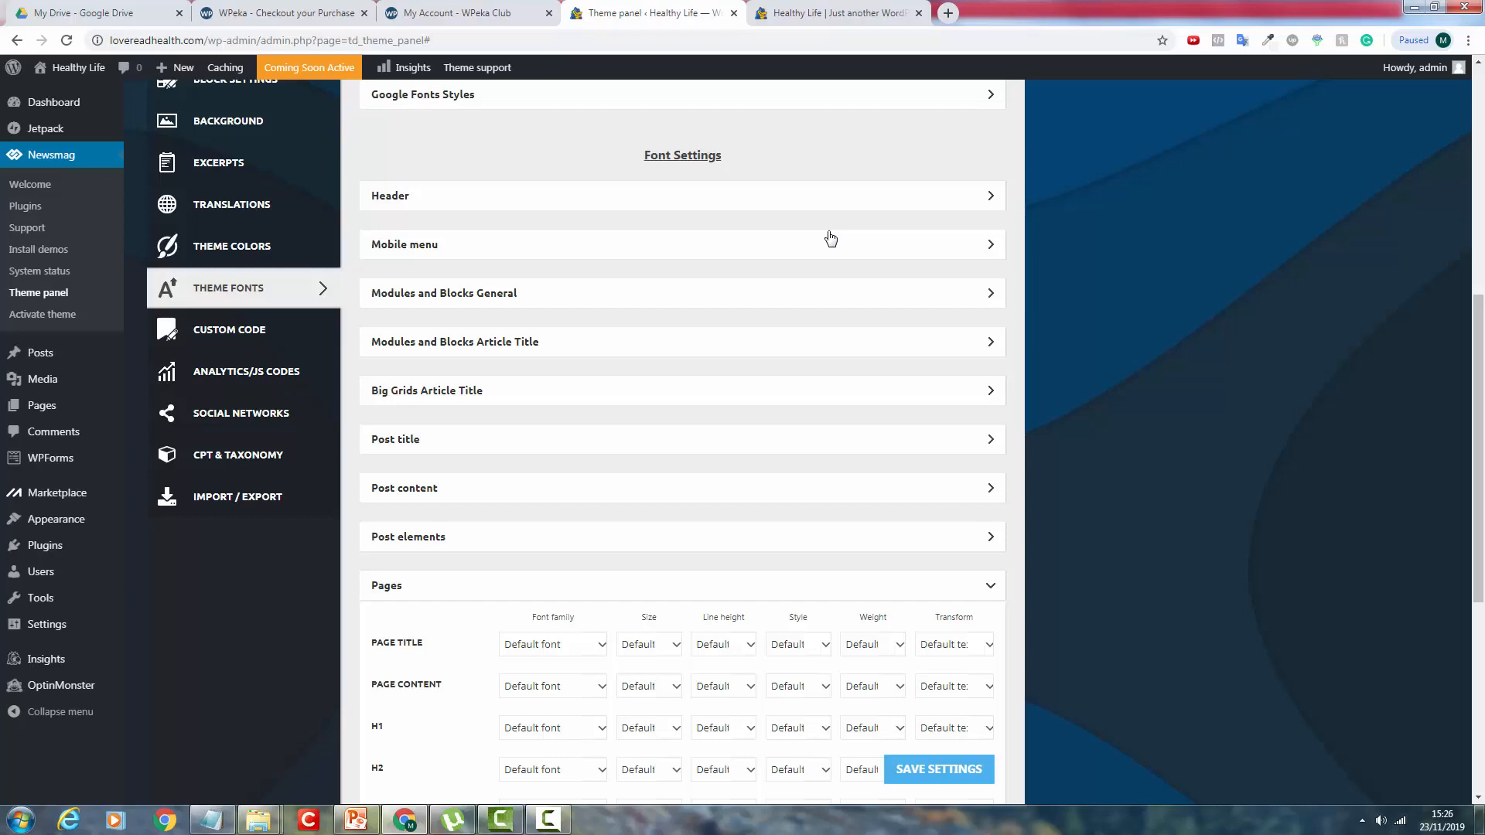
Look through the font families available for Page Content without choosing one and collapse the Pages font settings.
scroll(597, 635, "down", 1)
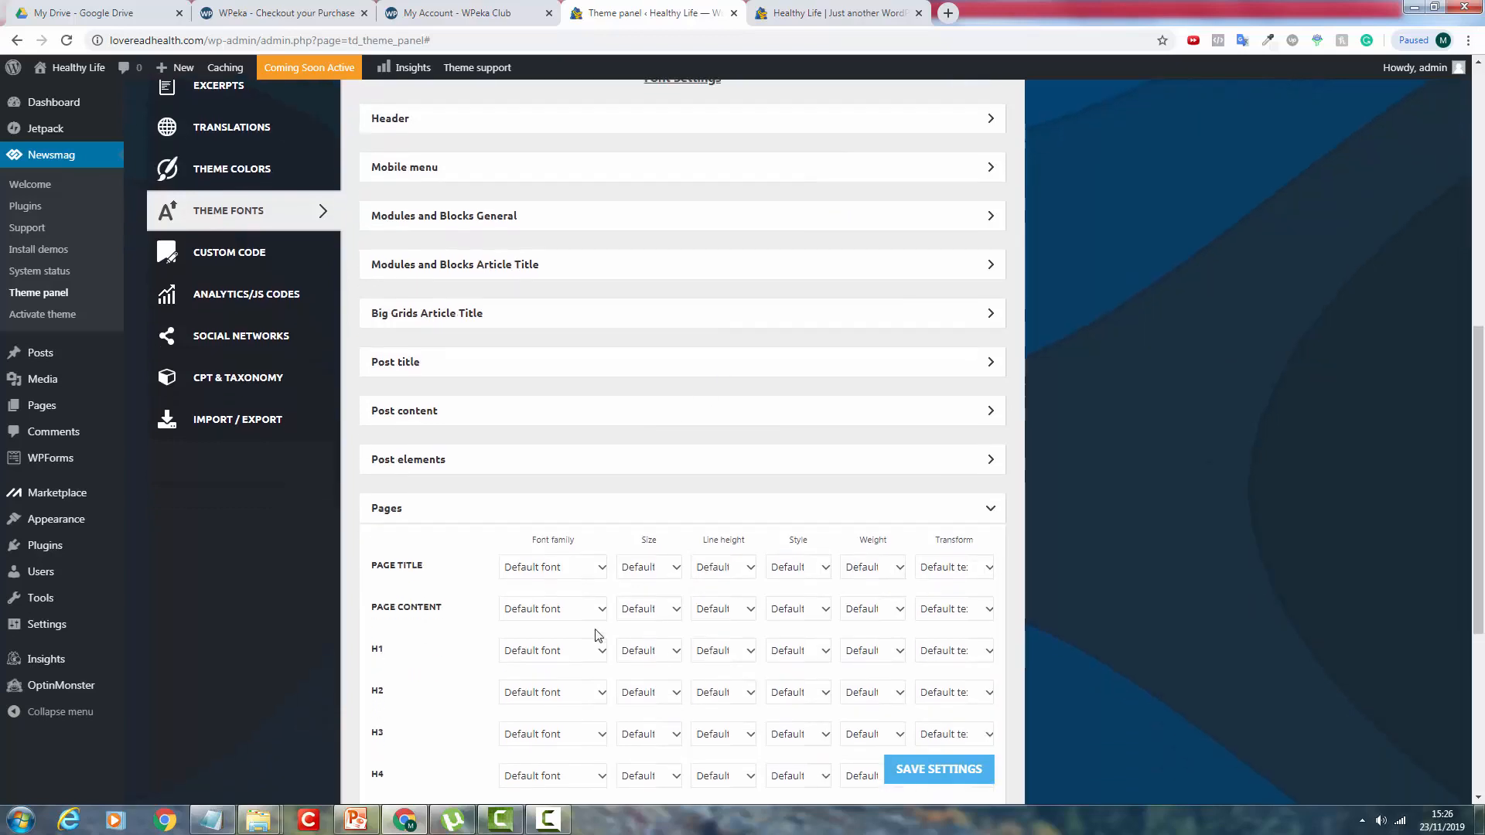
left_click(591, 620)
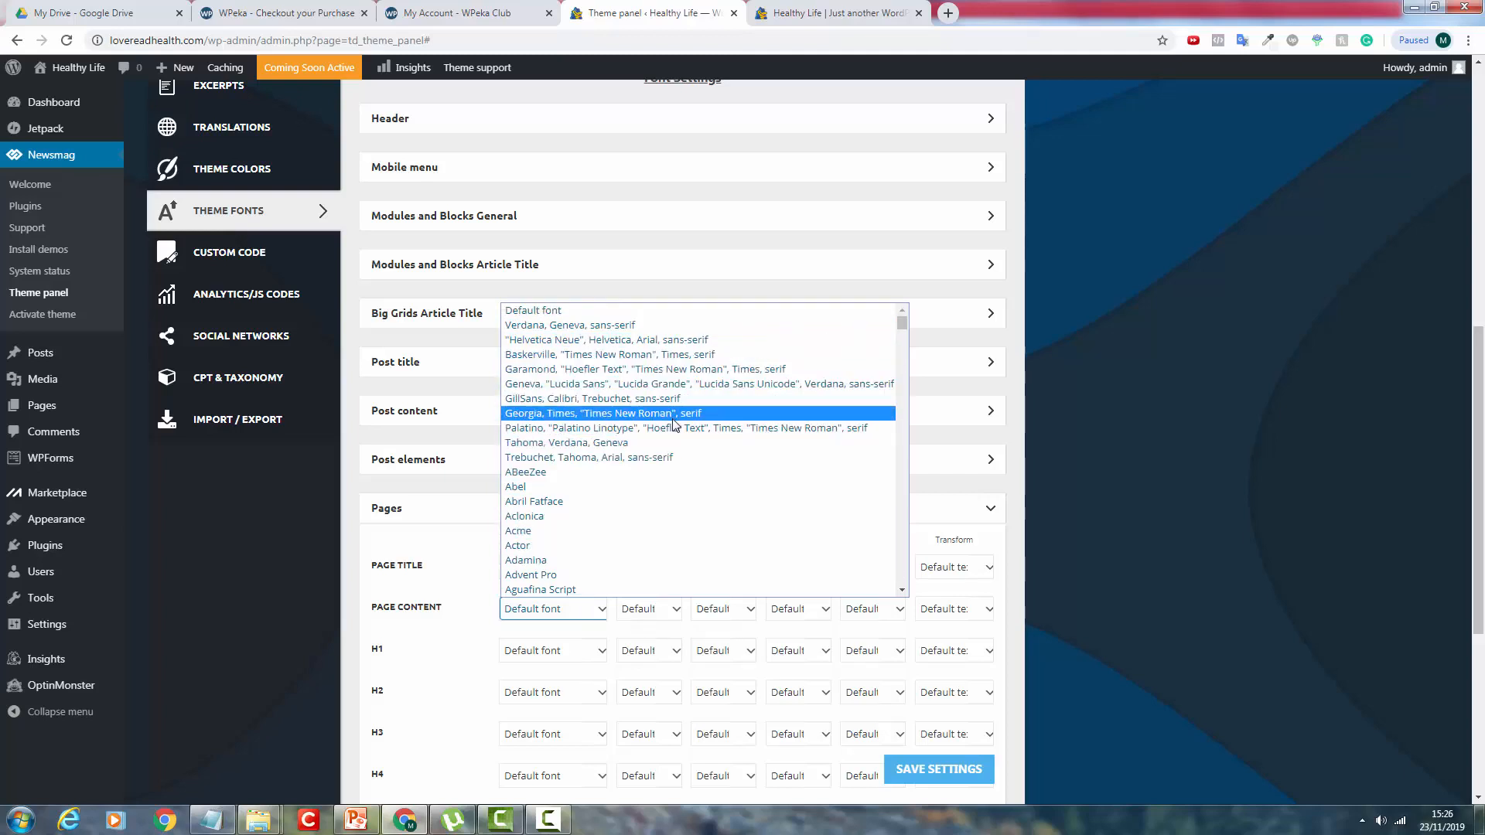
scroll(665, 429, "down", 1)
scroll(665, 430, "down", 20)
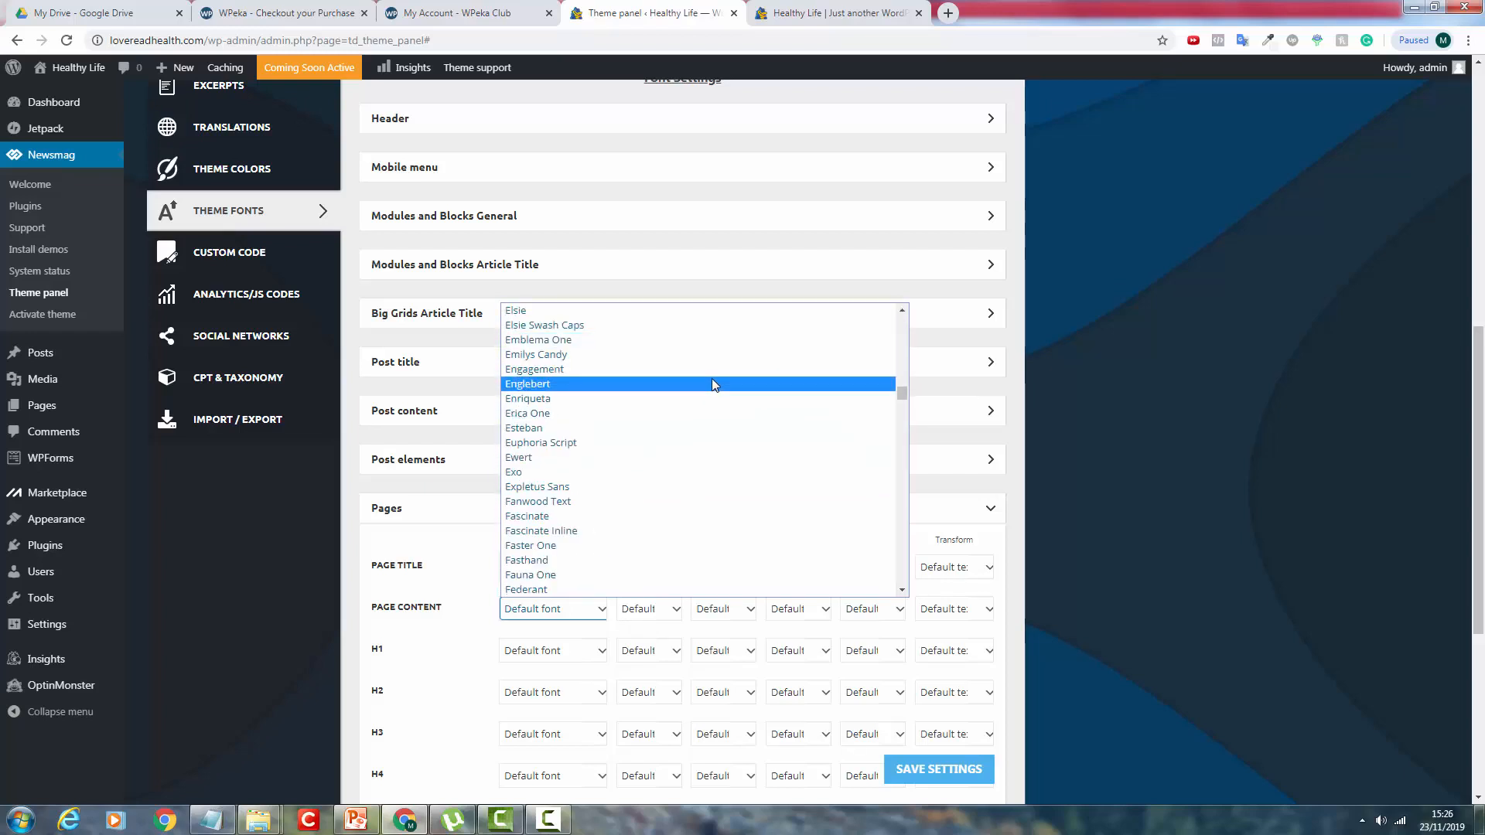
scroll(711, 384, "down", 20)
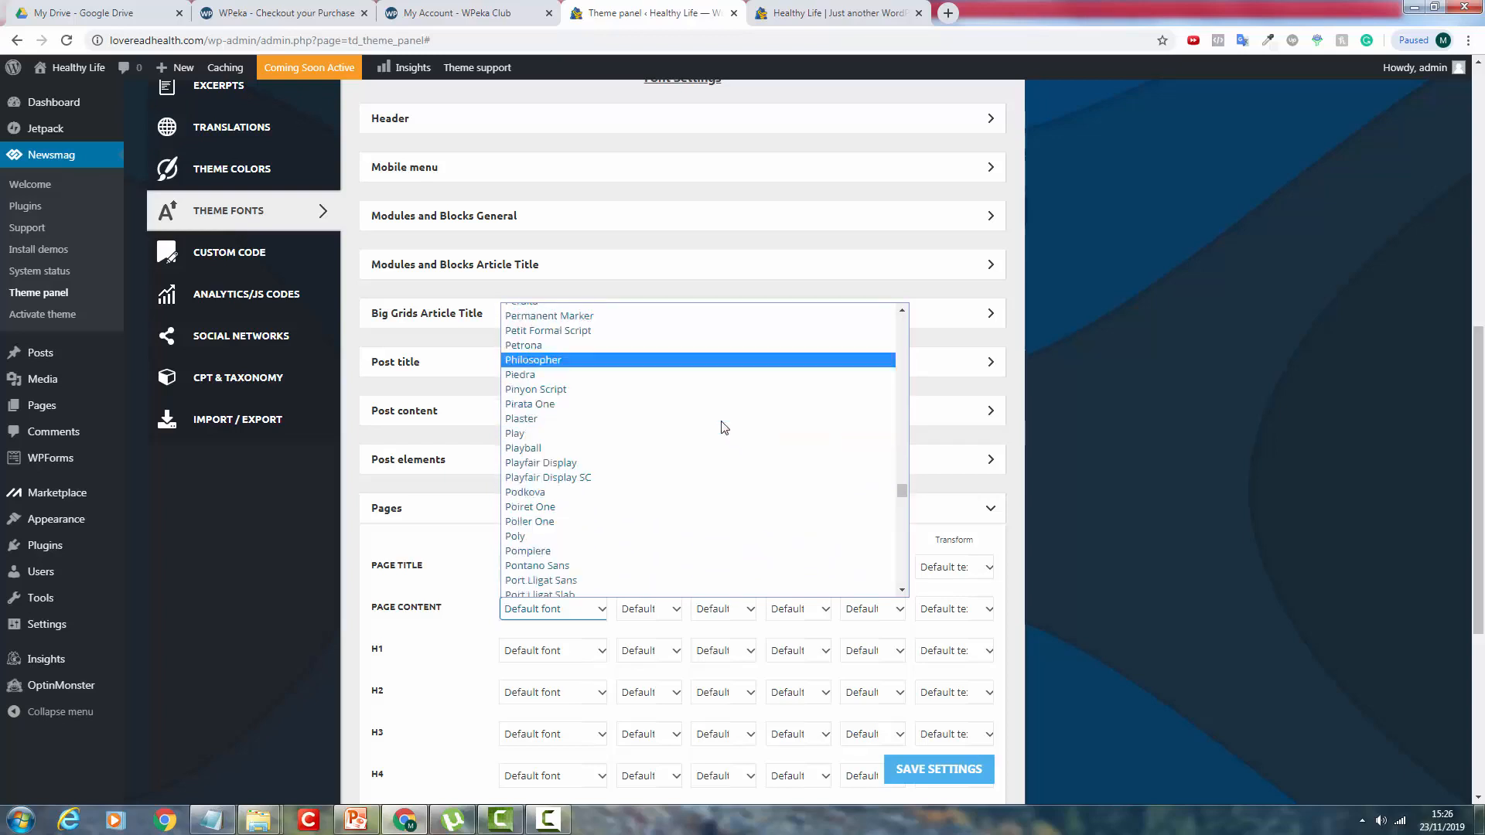
scroll(724, 428, "down", 20)
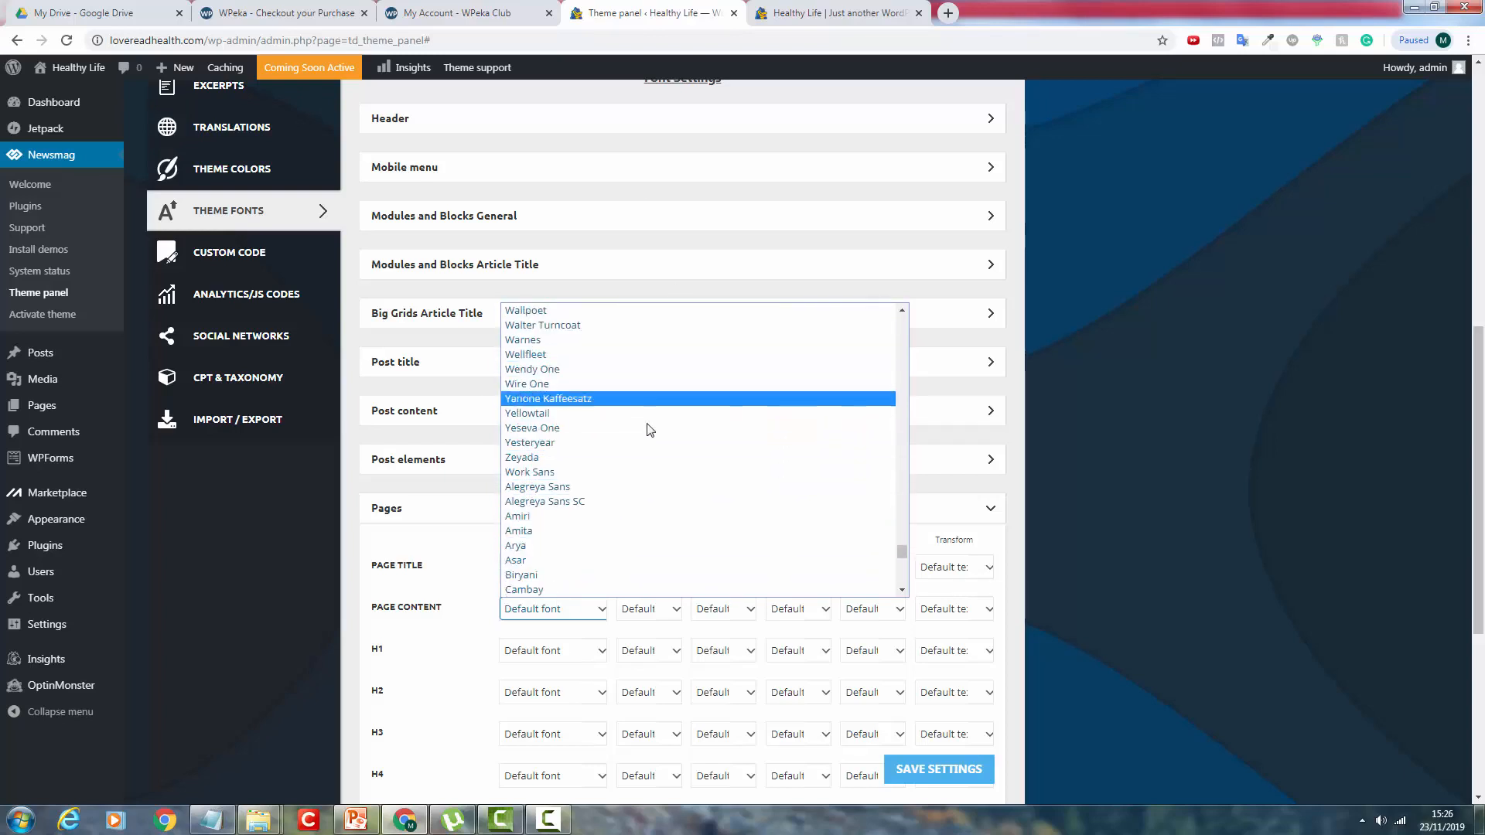
scroll(705, 460, "down", 13)
left_click(1020, 456)
scroll(1025, 452, "down", 4)
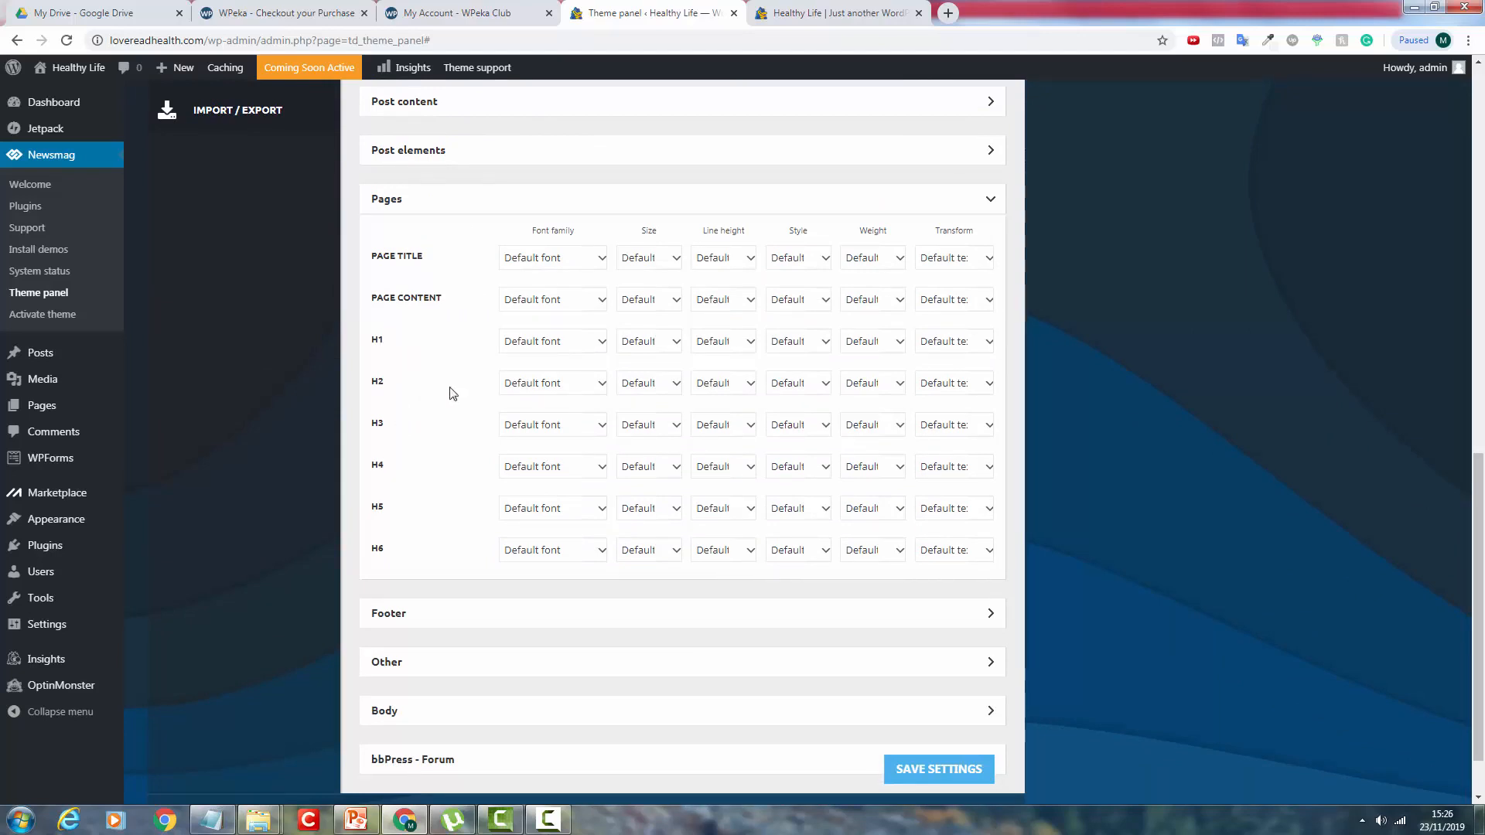
left_click(687, 203)
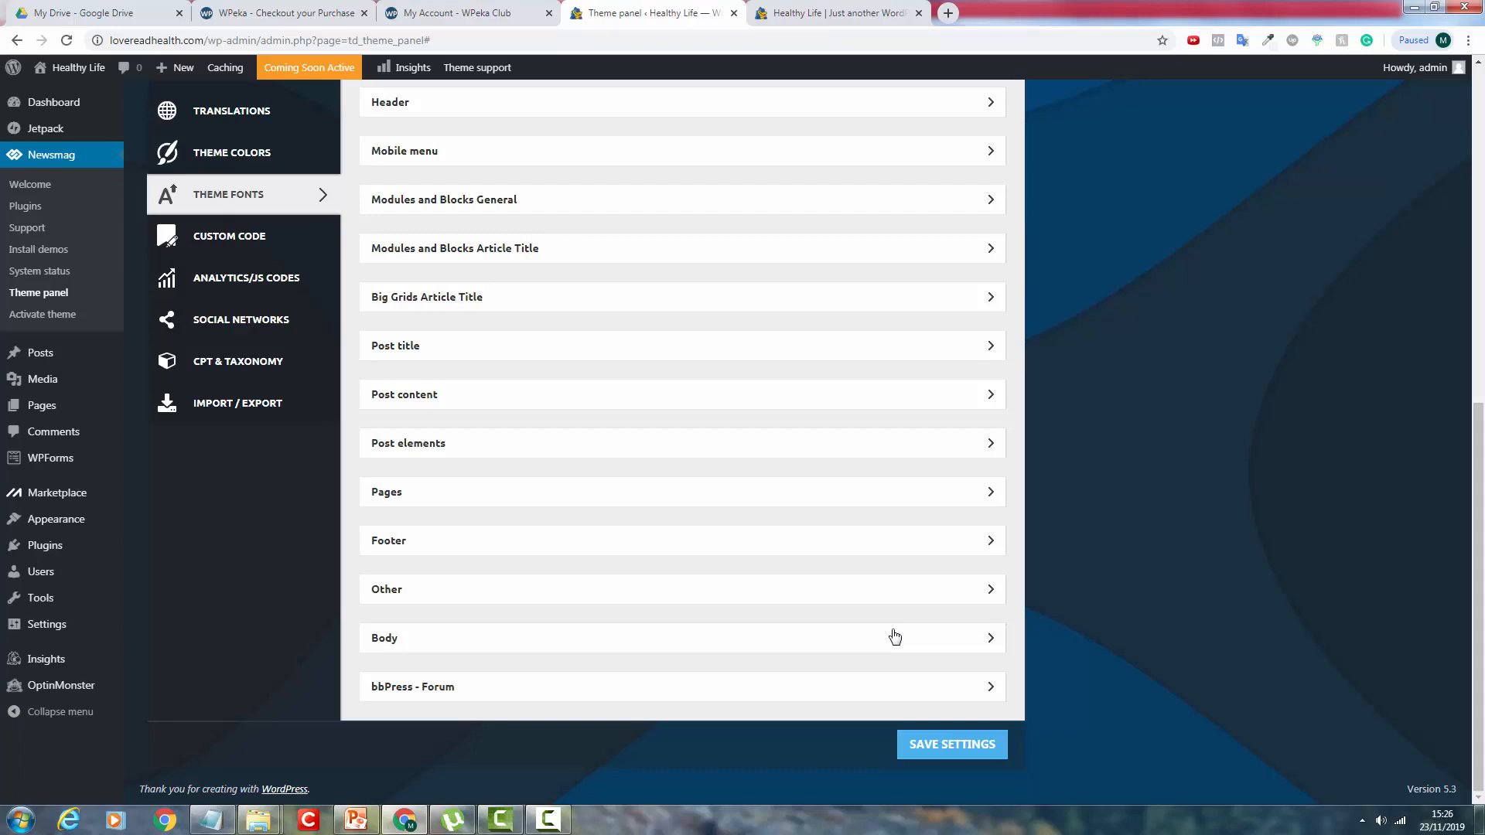
Review the Custom Code section and the header and footer script fields under Analytics/JS Codes.
left_click(259, 249)
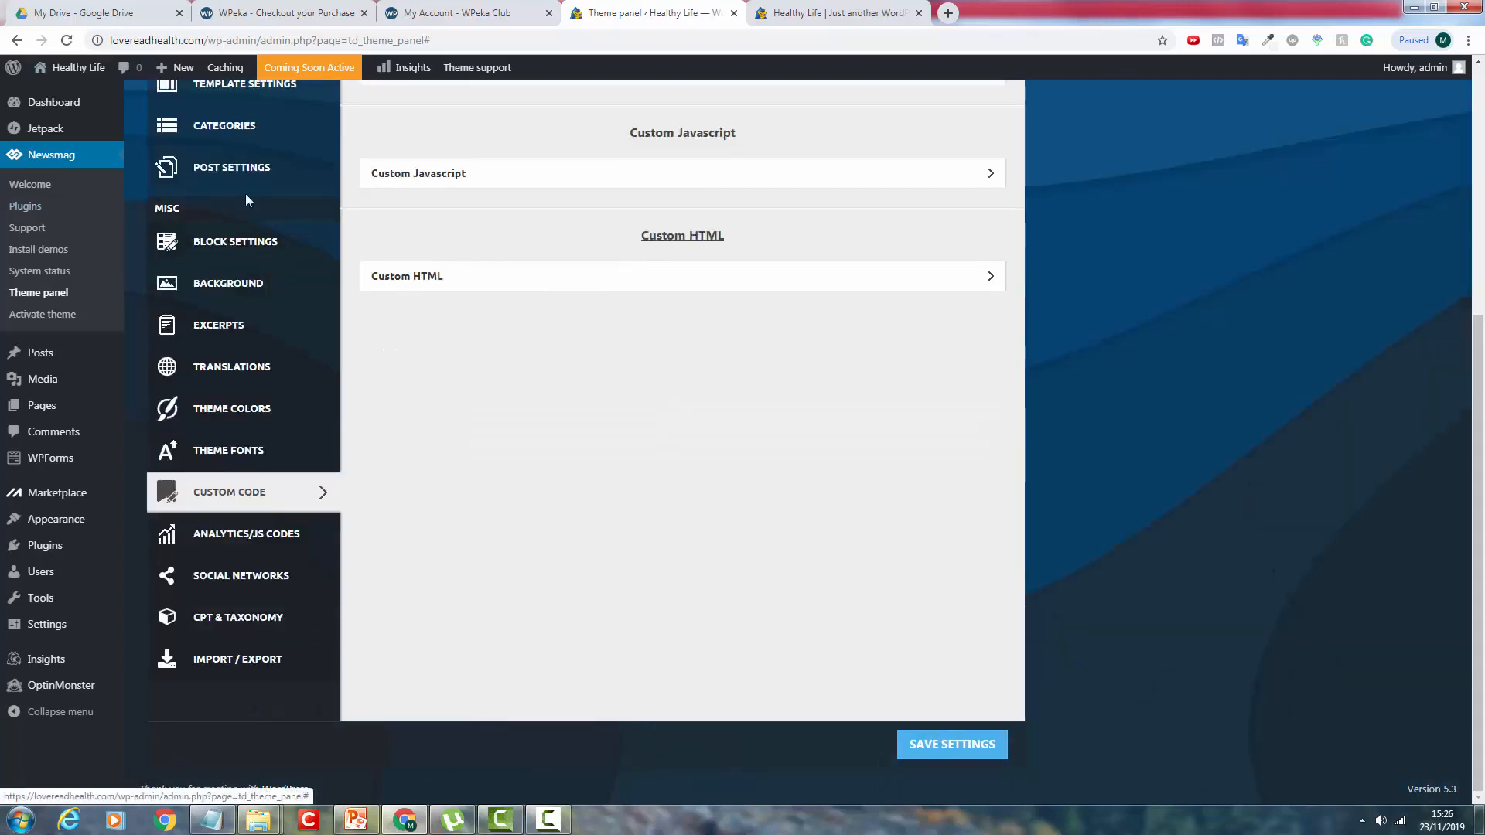
scroll(294, 220, "up", 3)
scroll(354, 306, "down", 3)
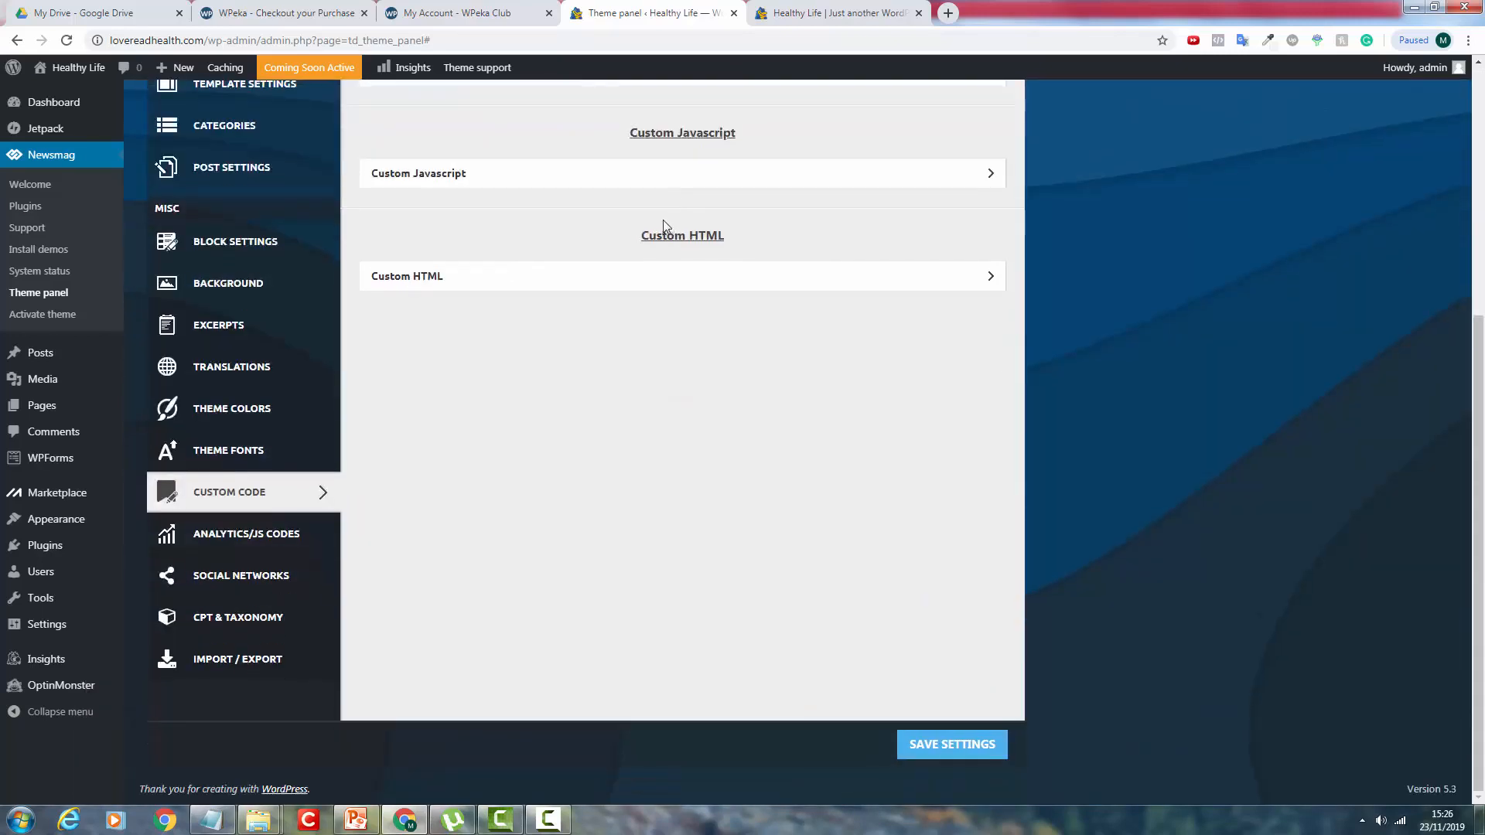
left_click(285, 523)
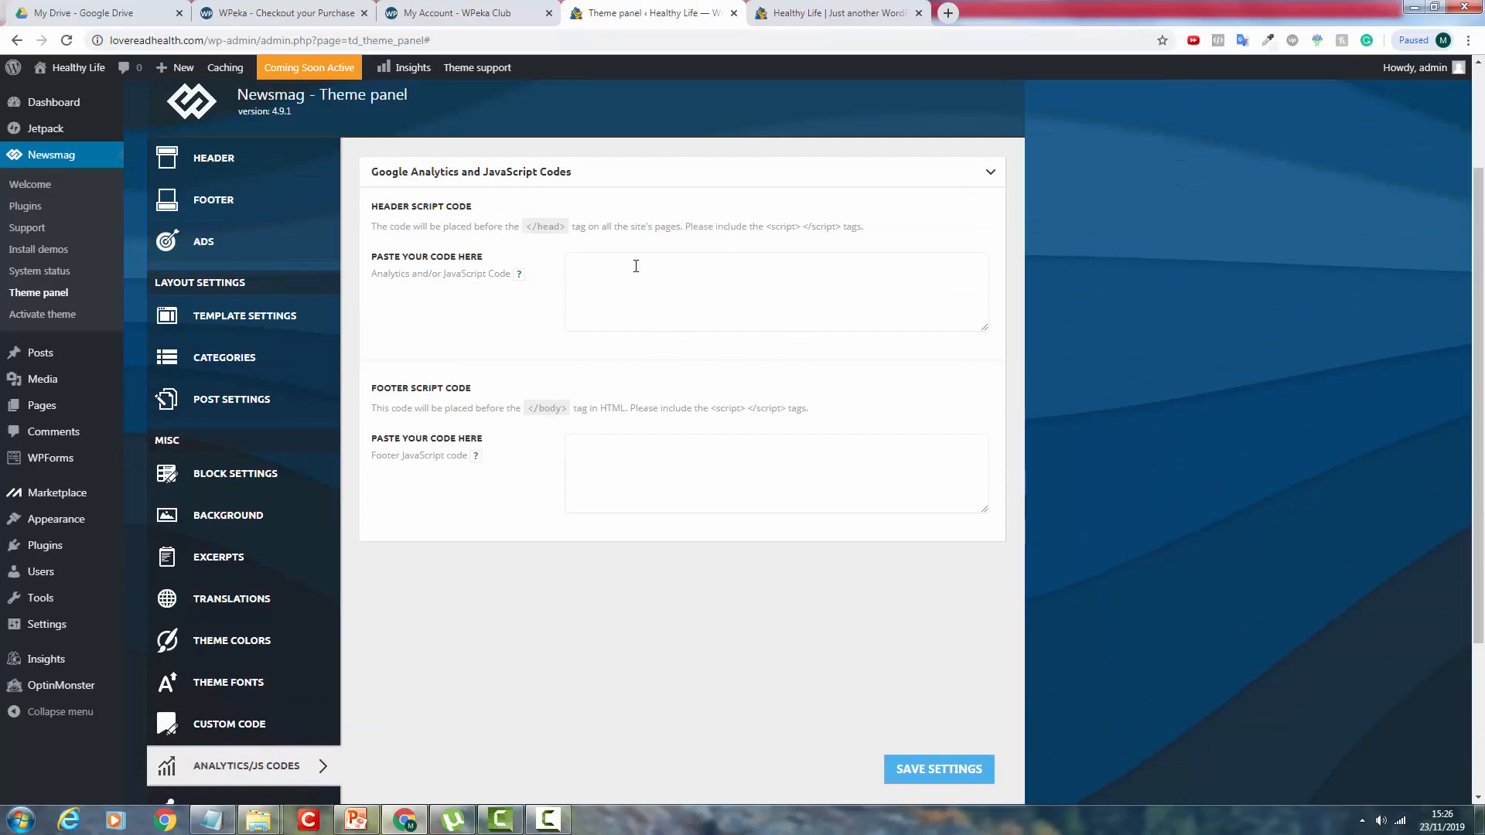
left_click(847, 296)
scroll(355, 434, "down", 2)
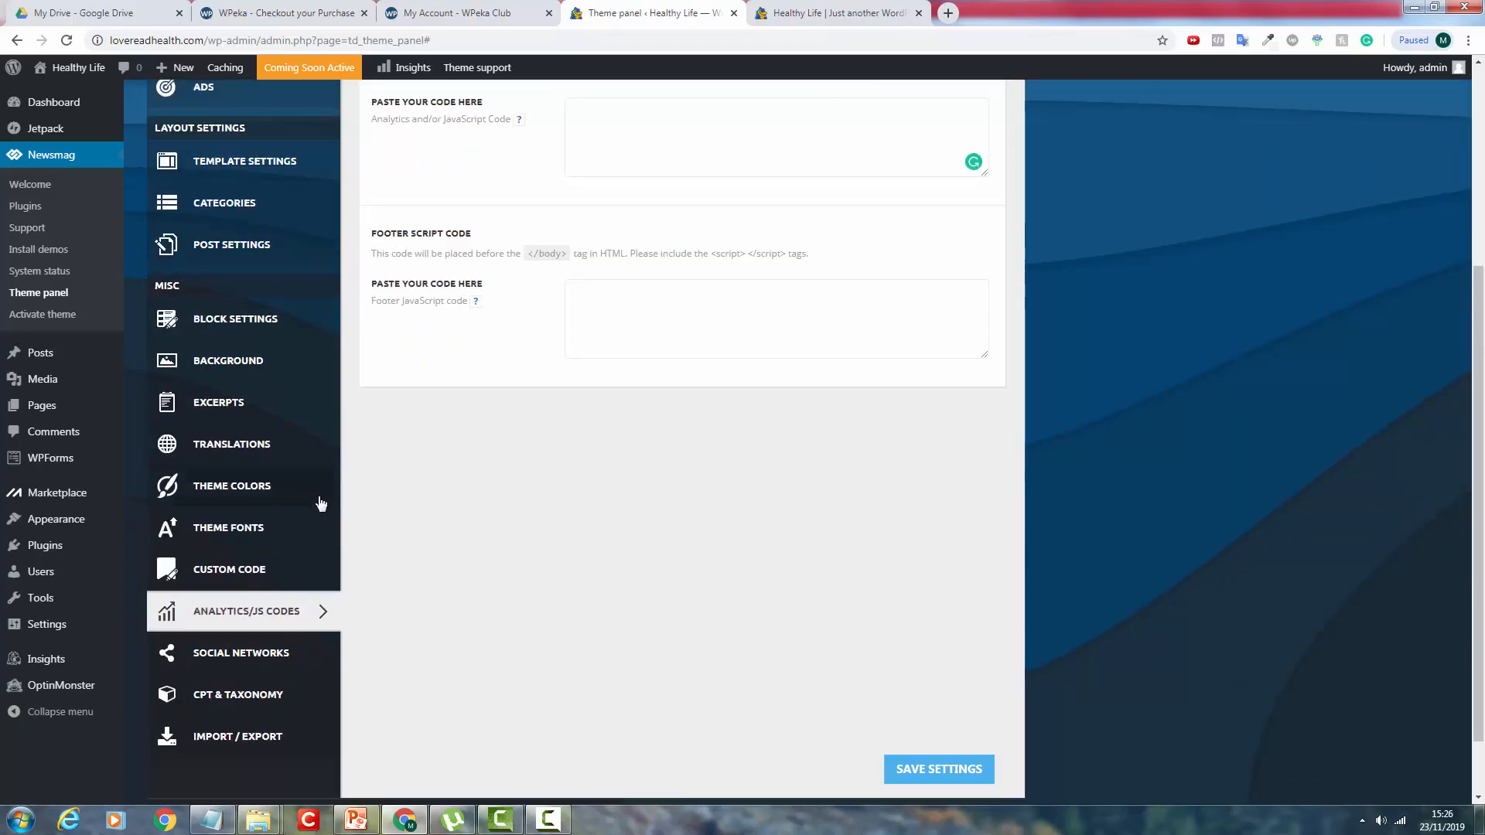
Open the Social Networks settings and look through the link fields for the individual networks.
left_click(278, 667)
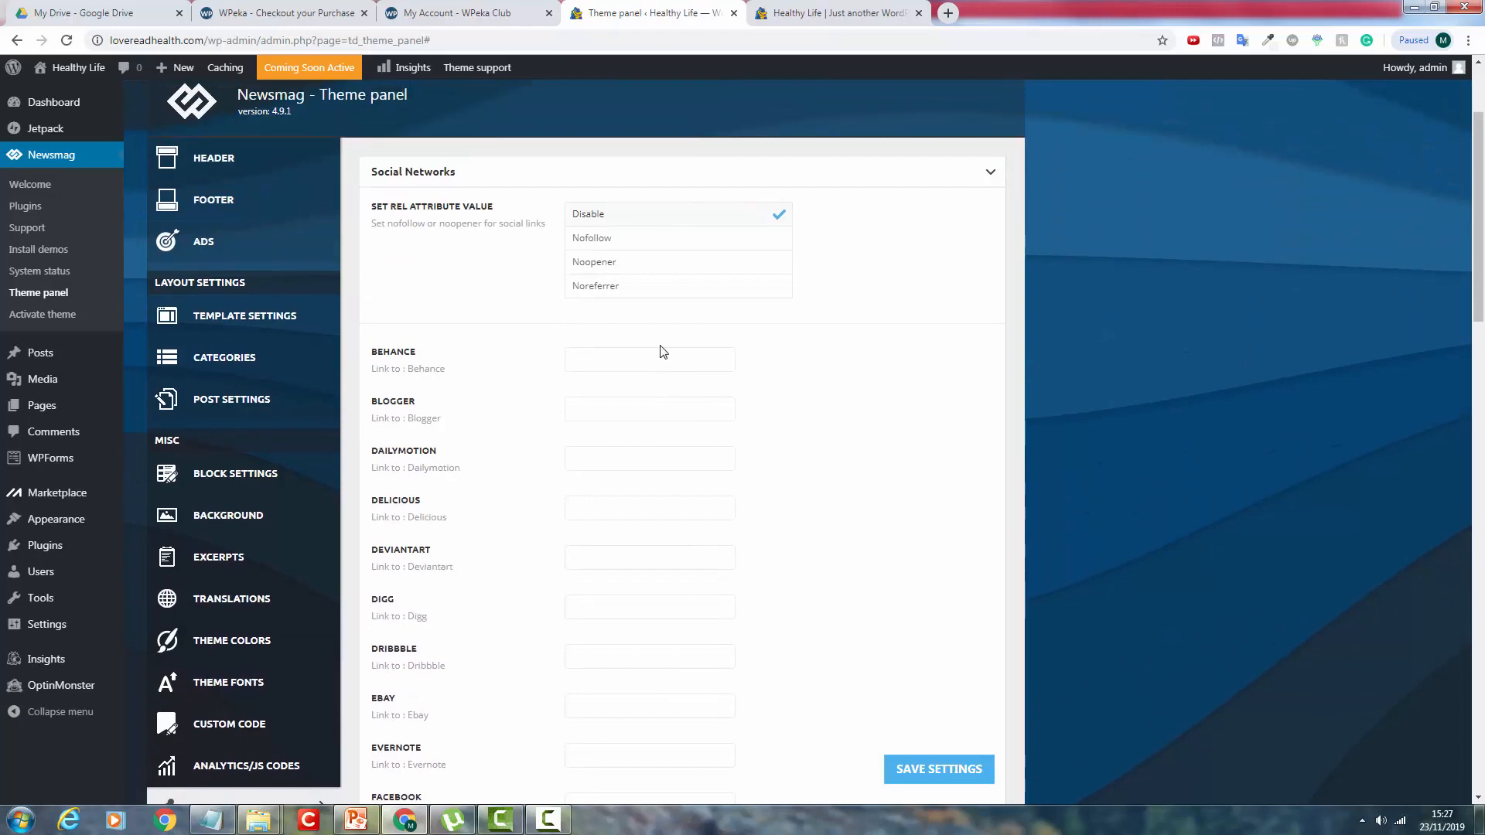
scroll(653, 345, "down", 8)
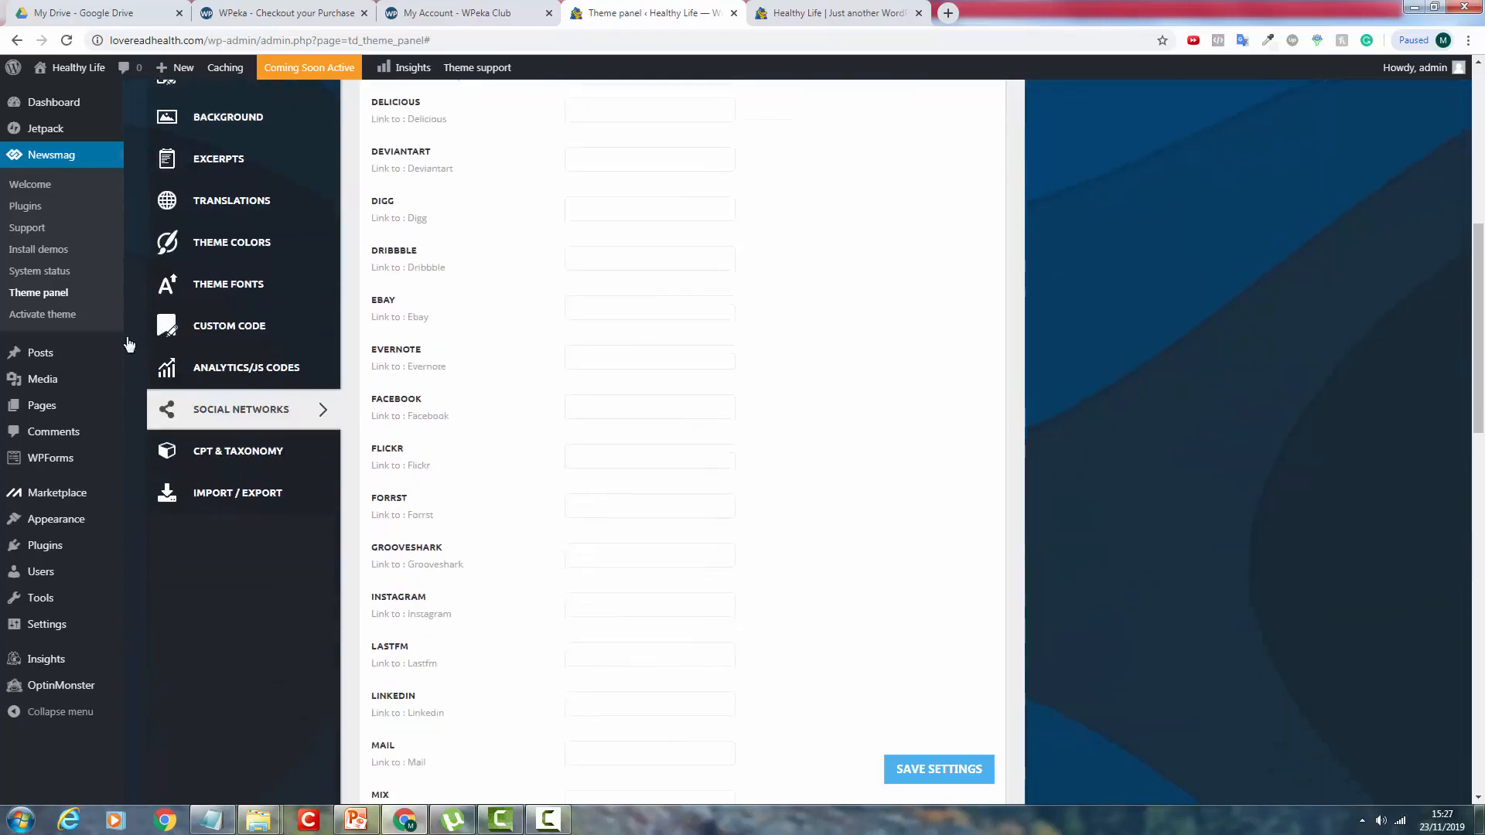
scroll(572, 298, "down", 9)
scroll(691, 380, "up", 14)
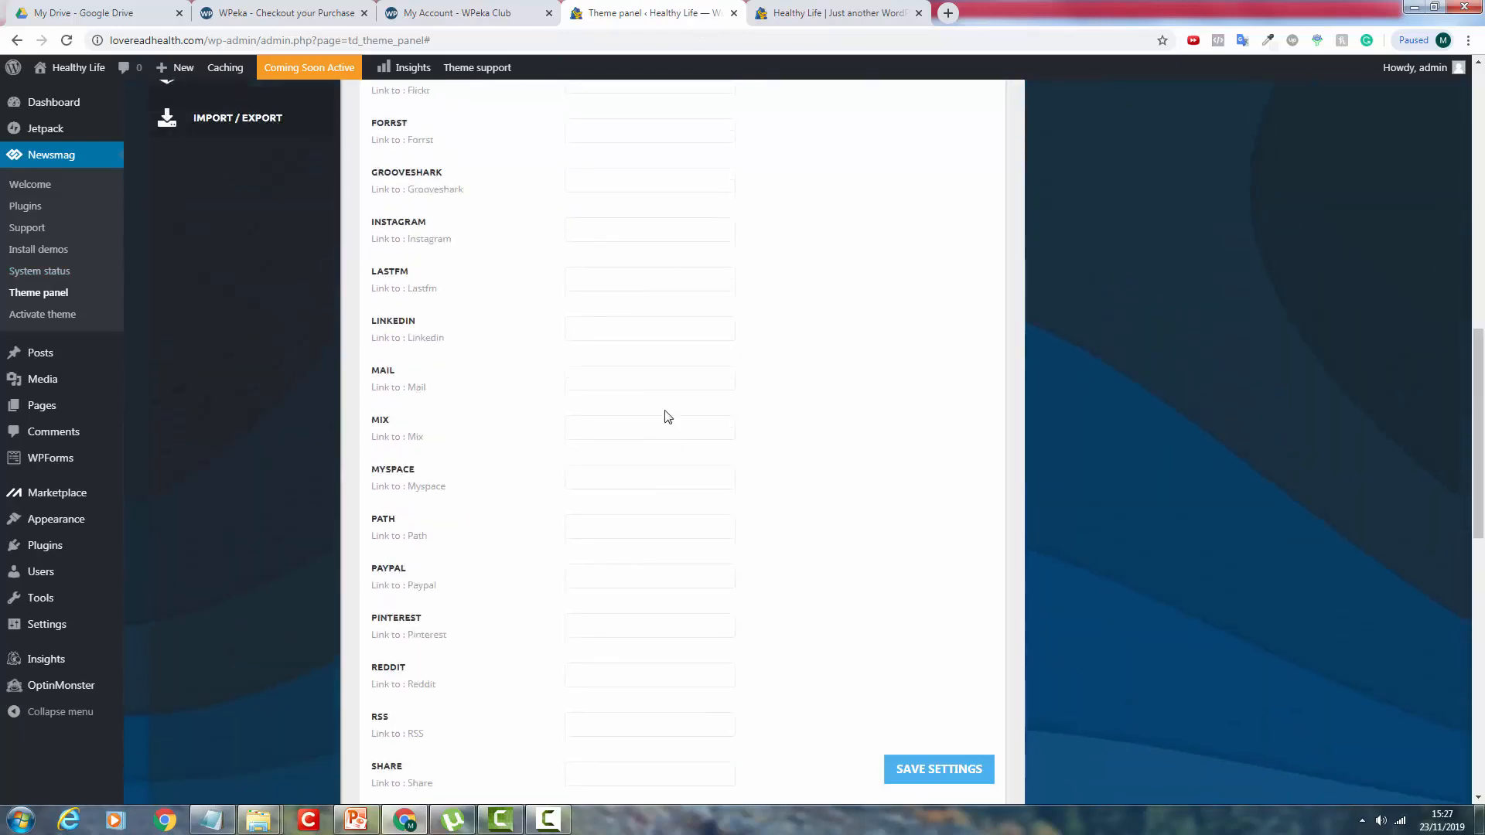
scroll(668, 408, "up", 5)
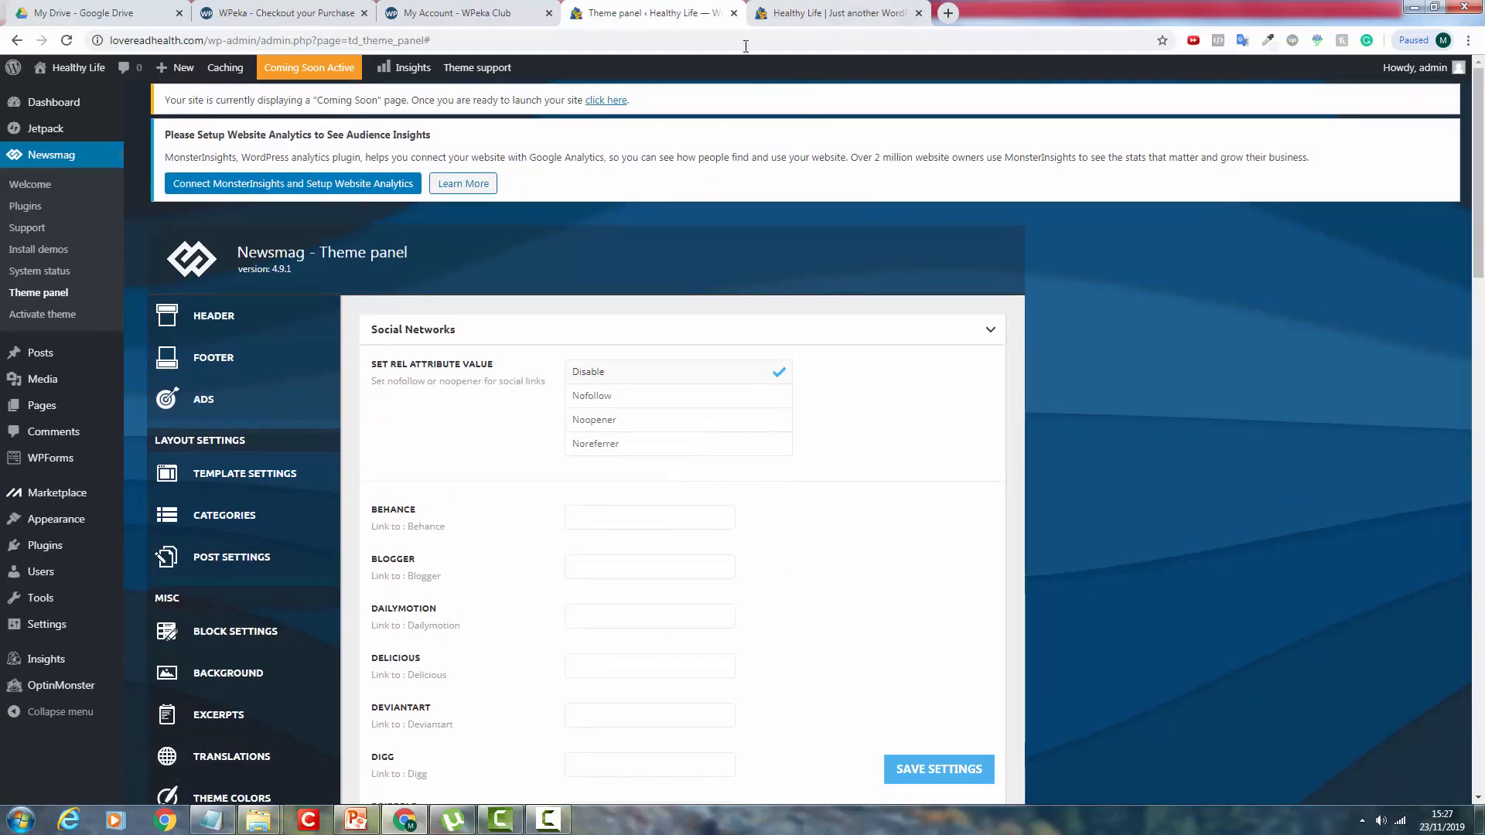
Check the live site down to its footer and return to the theme panel.
left_click(867, 13)
scroll(1033, 743, "down", 3)
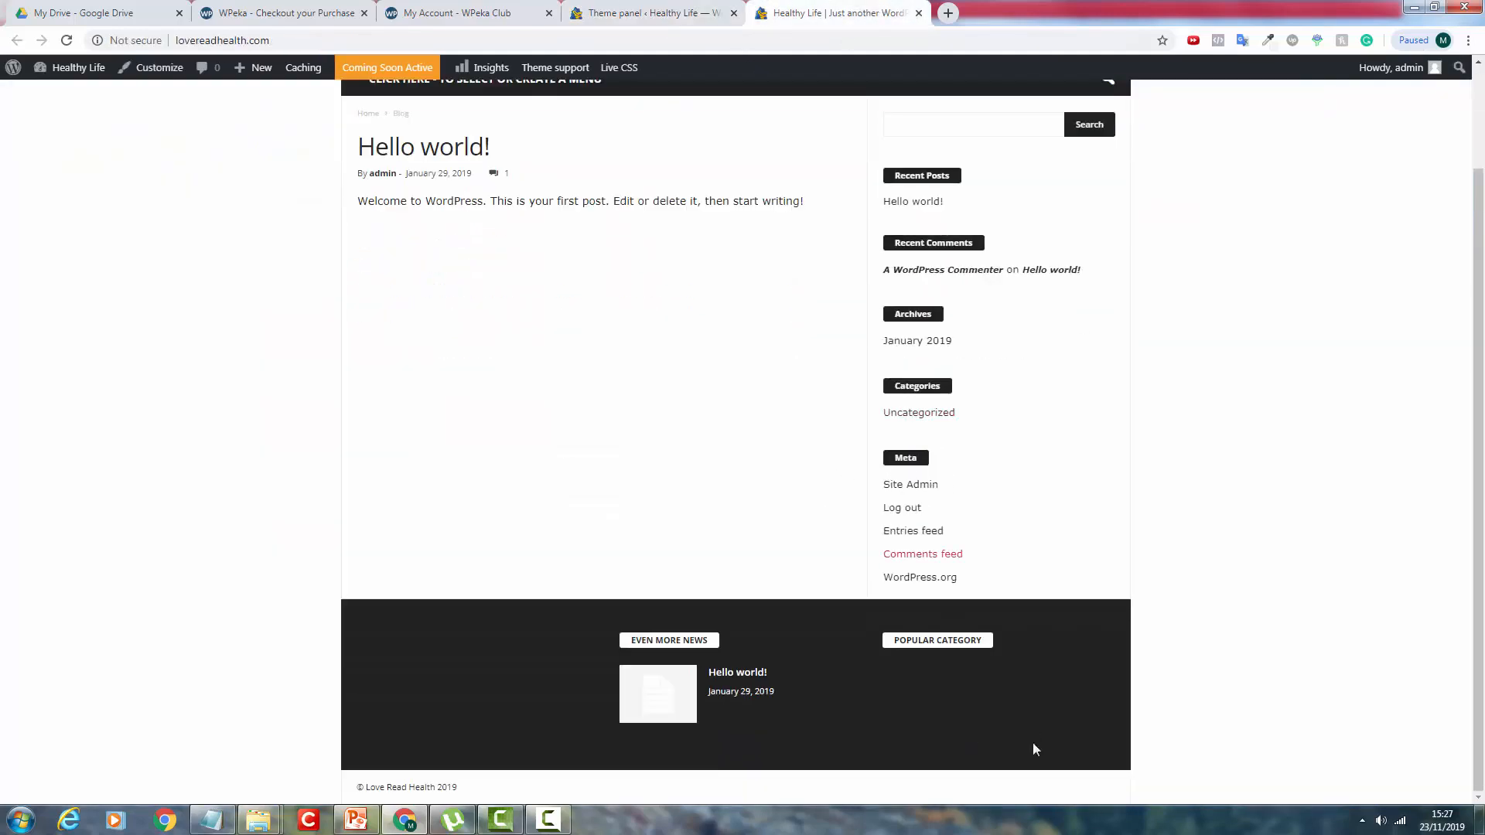
left_click(667, 11)
Open the CPT & Taxonomy settings and review the custom post types and custom taxonomies.
scroll(397, 508, "down", 5)
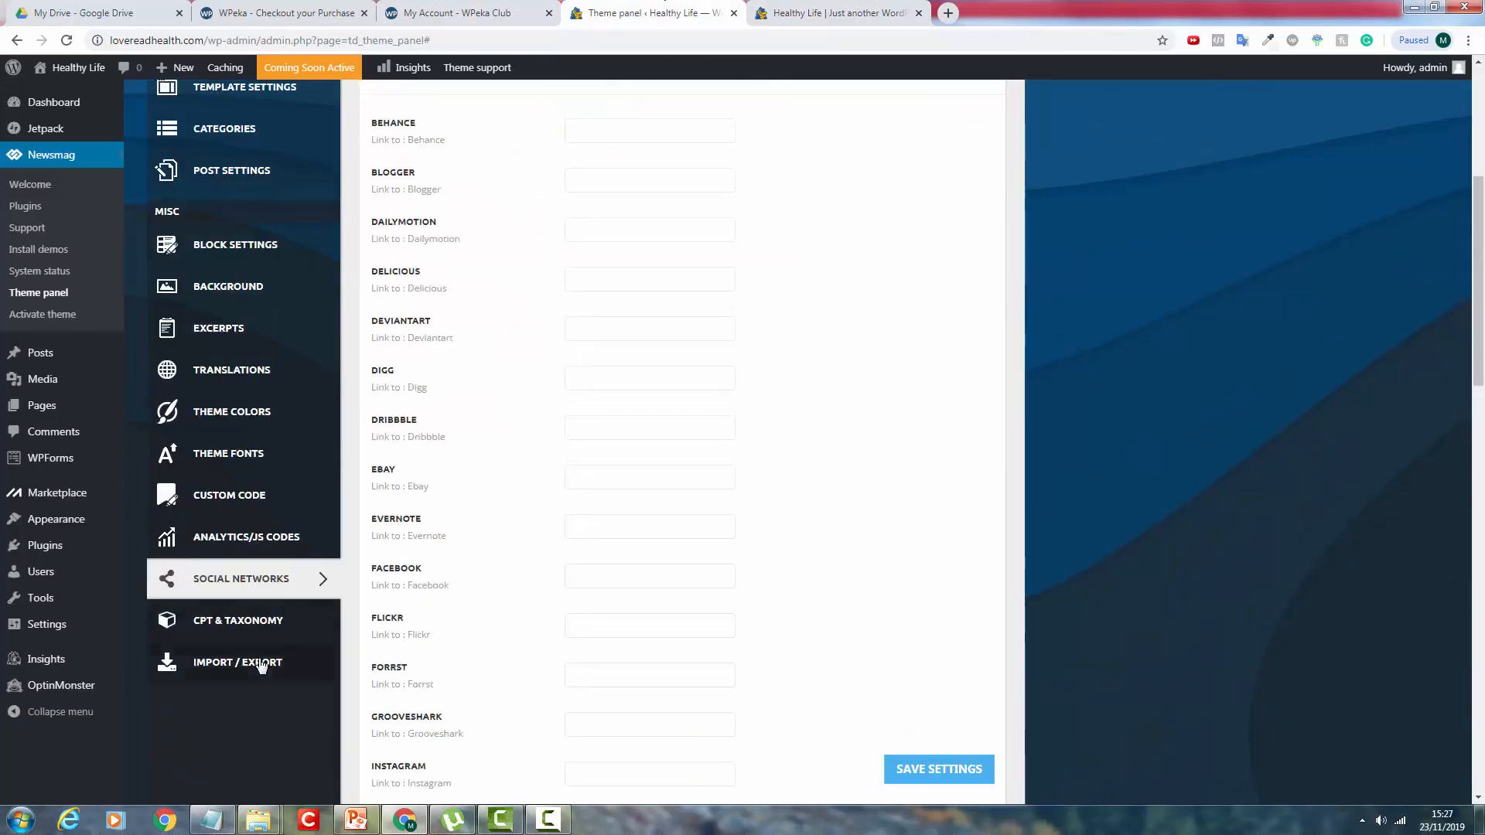
left_click(259, 628)
scroll(619, 290, "up", 2)
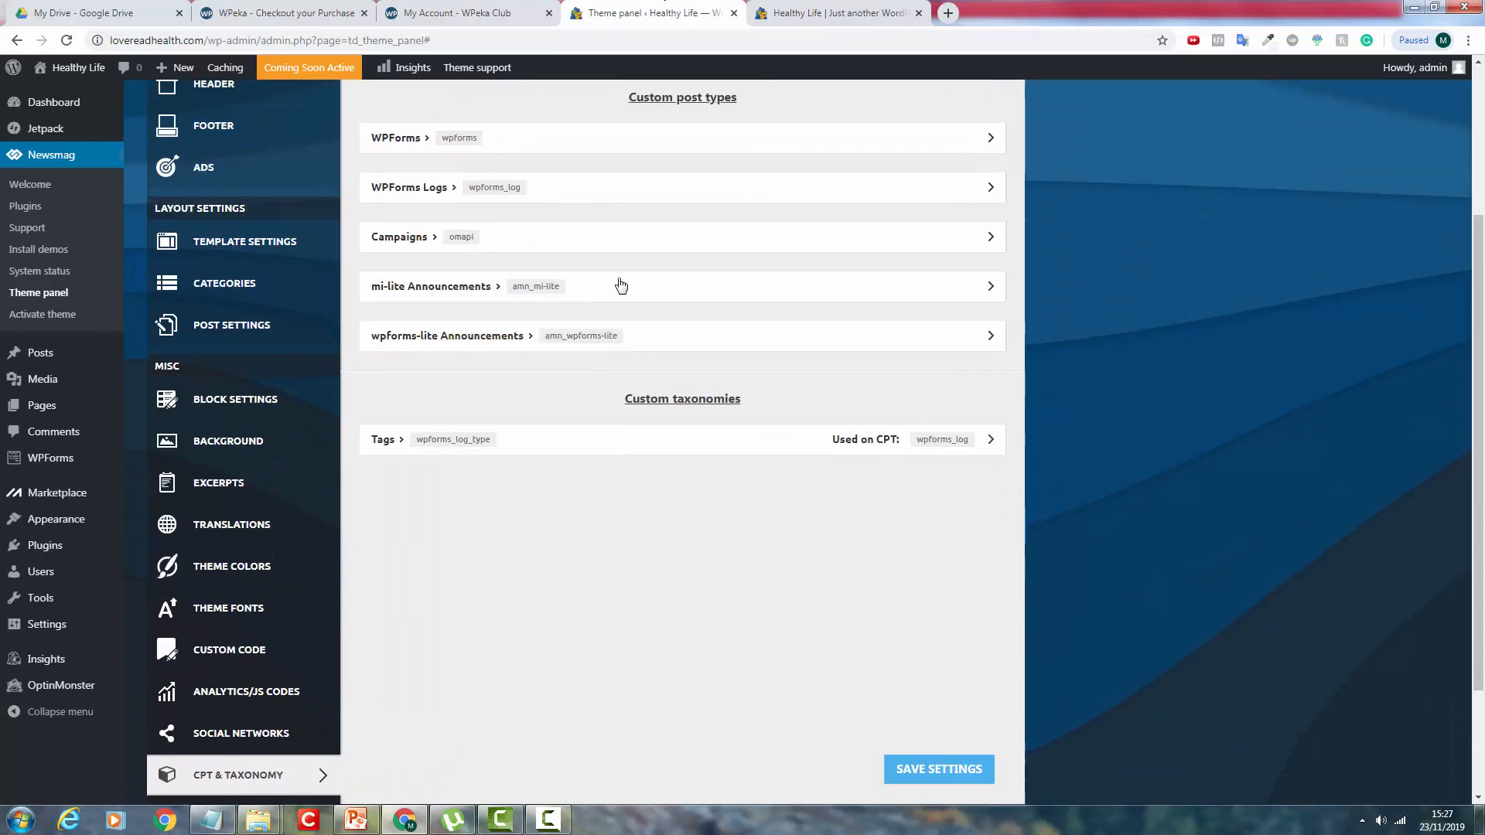
scroll(441, 335, "down", 2)
scroll(298, 680, "up", 1)
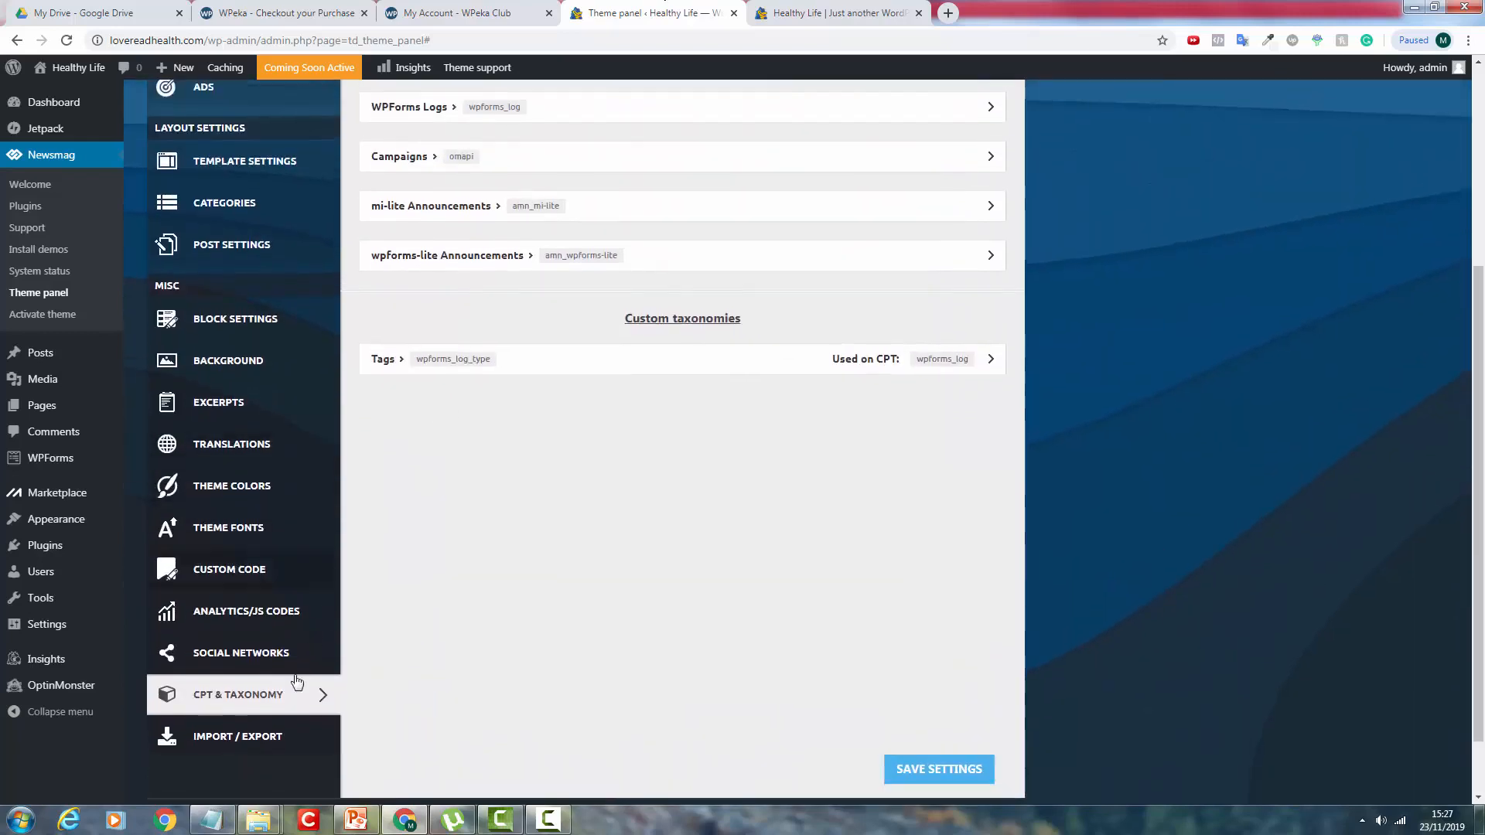
Leave the theme panel for Import / Export and examine the export string, import field and theme settings reset.
left_click(238, 759)
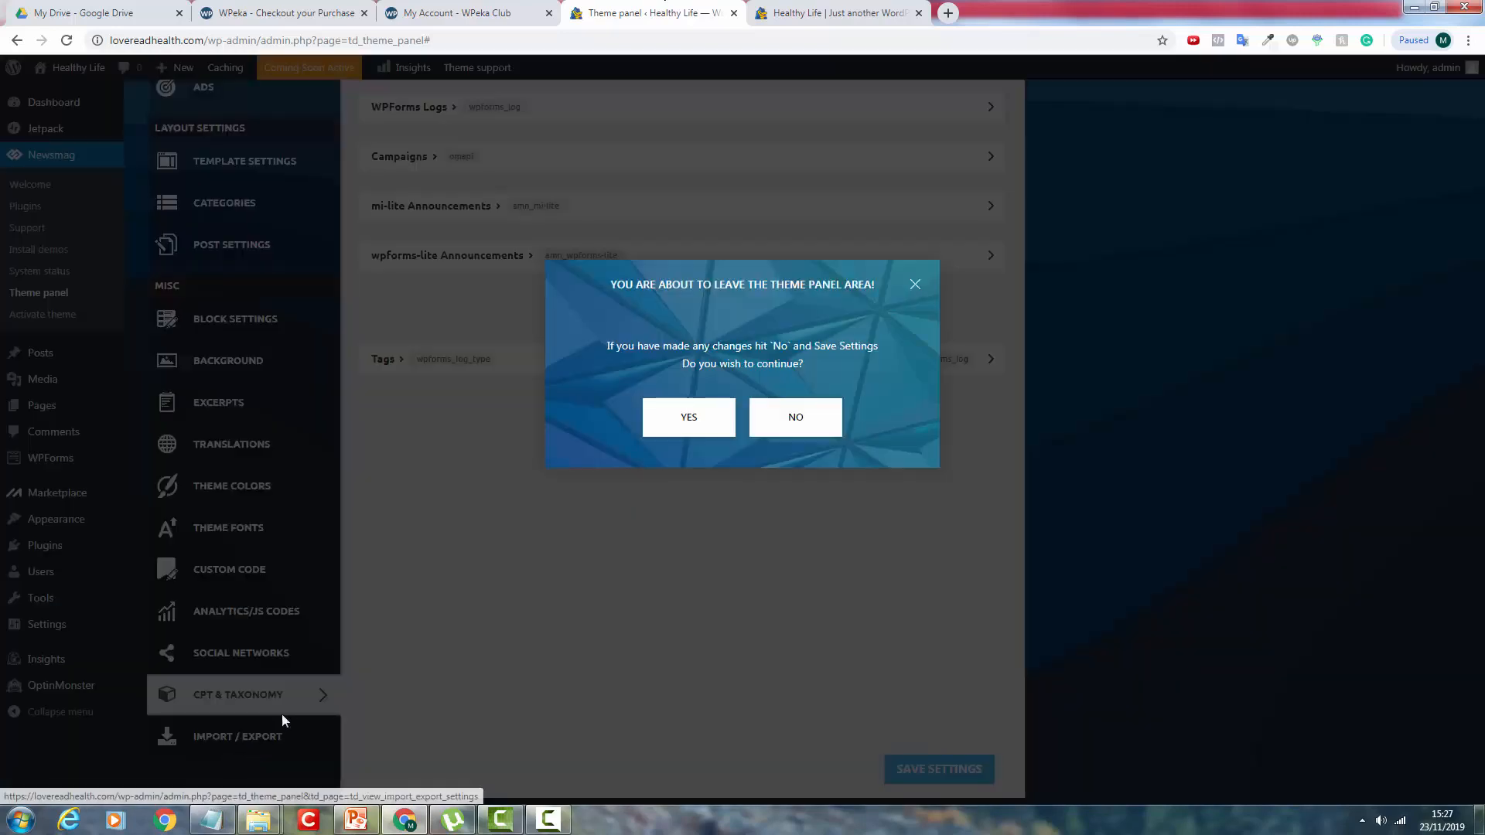
left_click(733, 420)
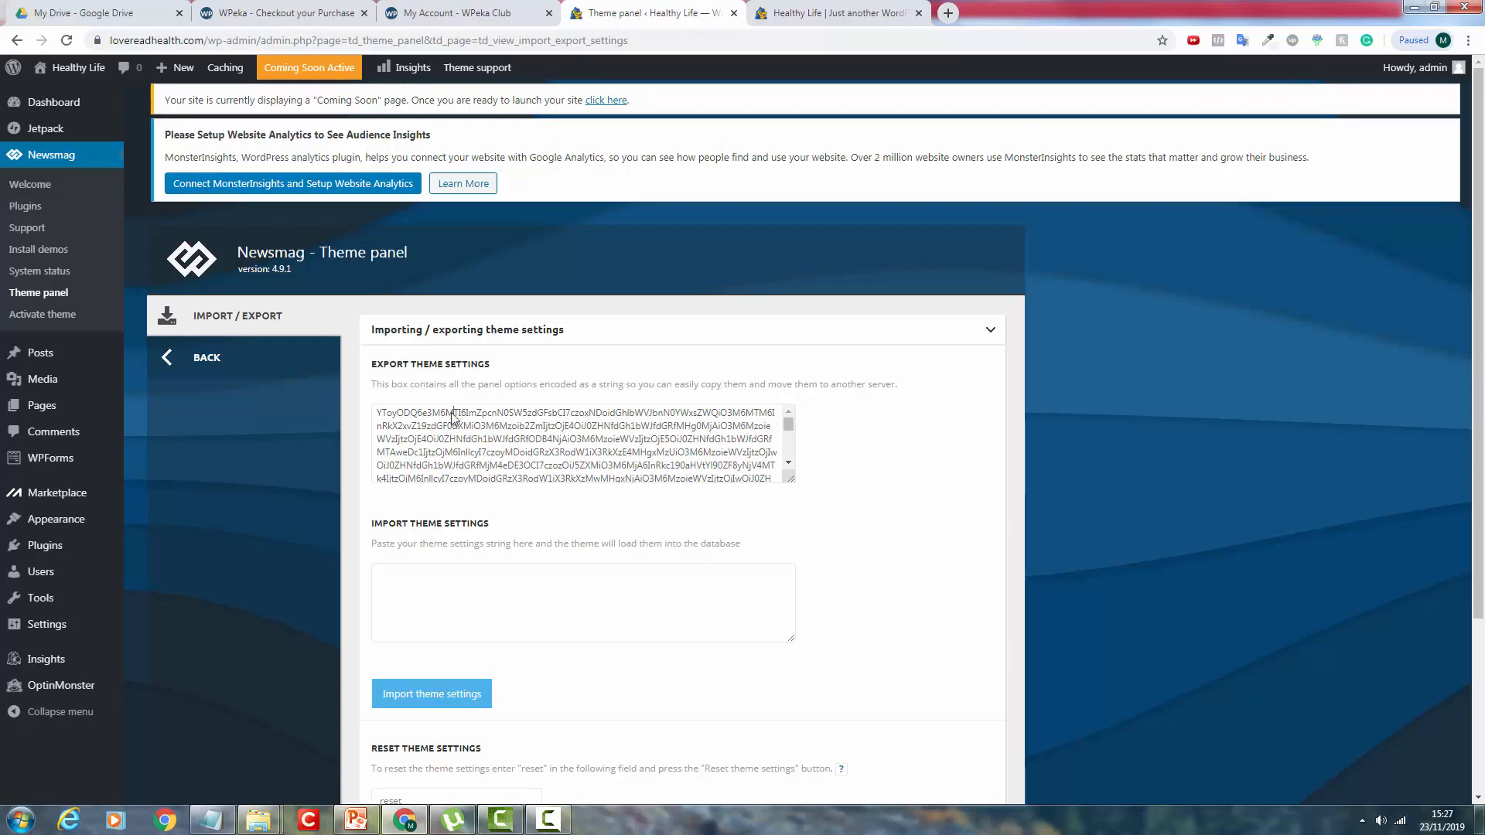
left_click(414, 421)
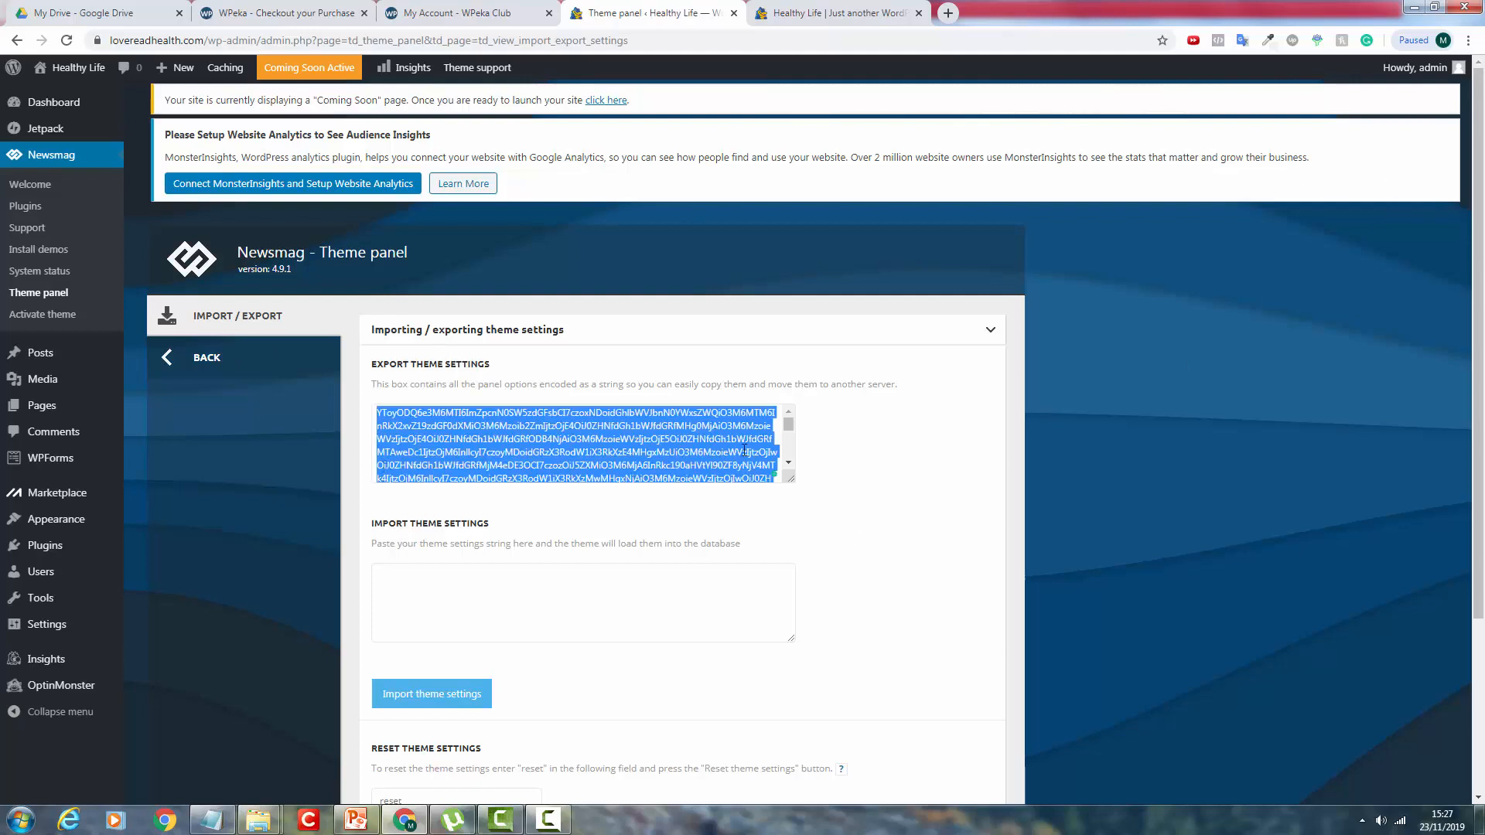
left_click(495, 585)
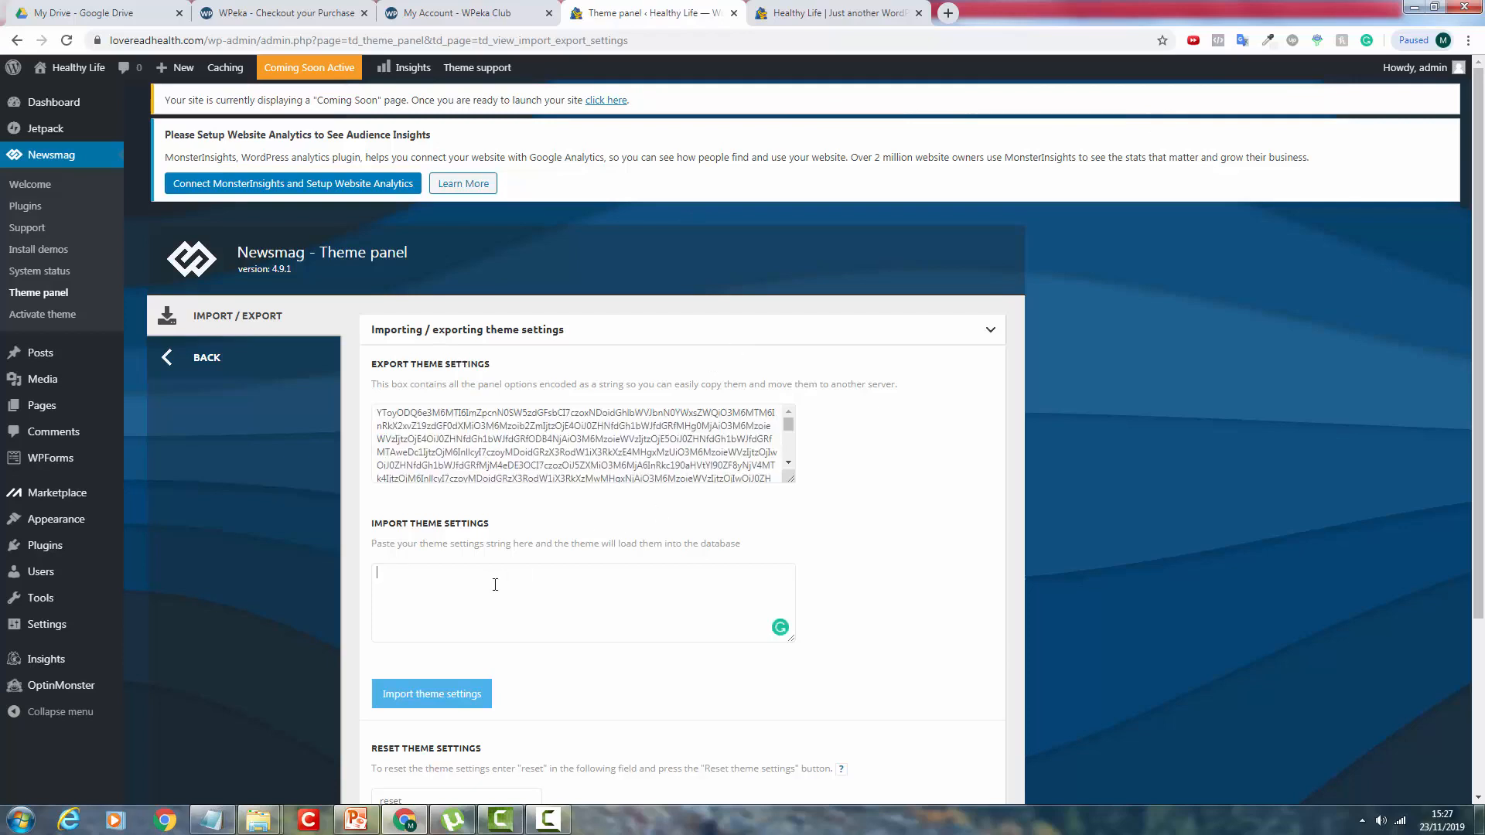
scroll(507, 580, "down", 3)
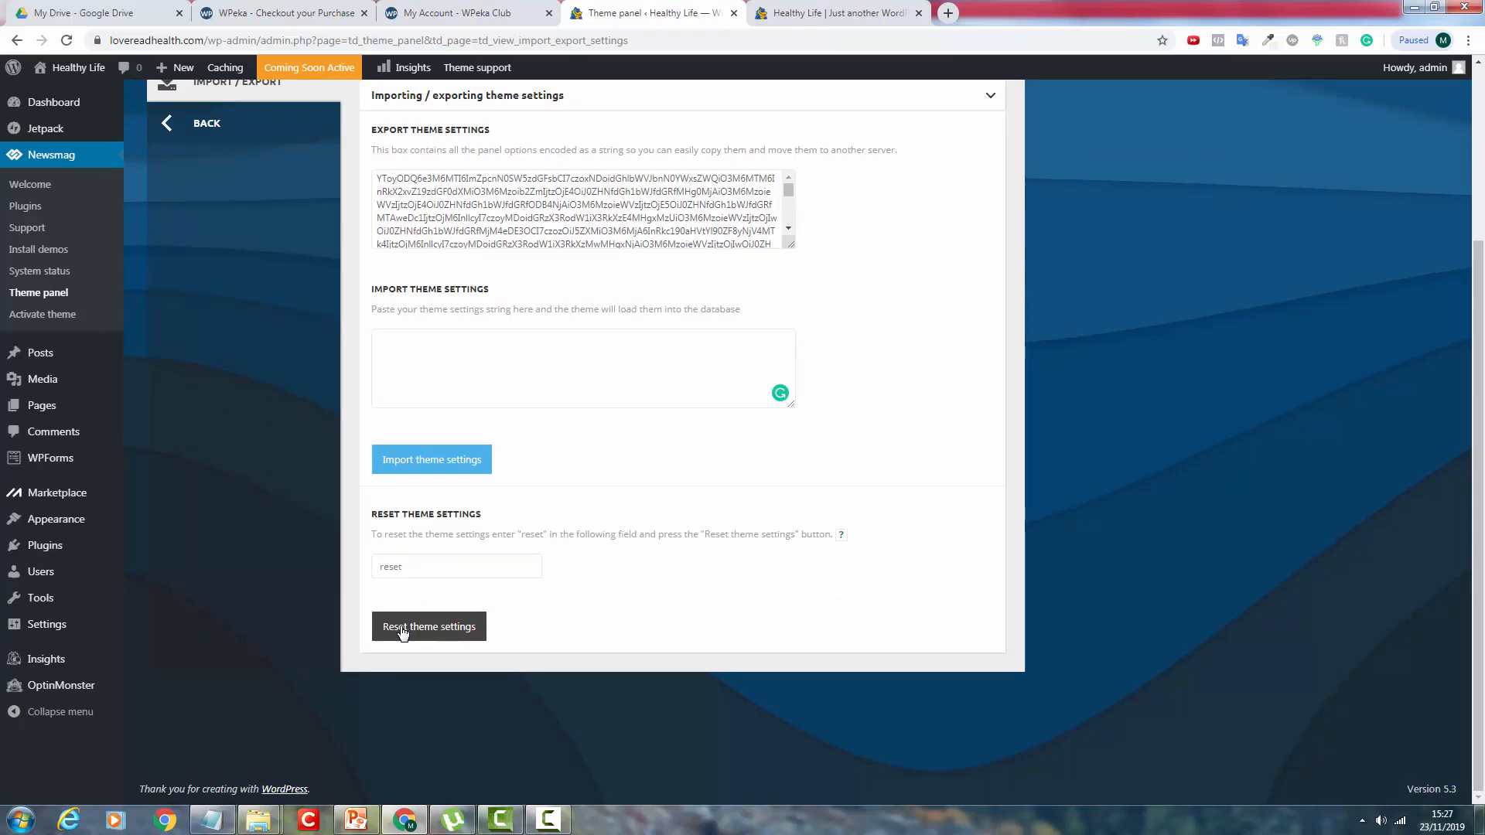
Open the Newsmag theme's support page.
mouse_move(46, 406)
scroll(269, 425, "up", 3)
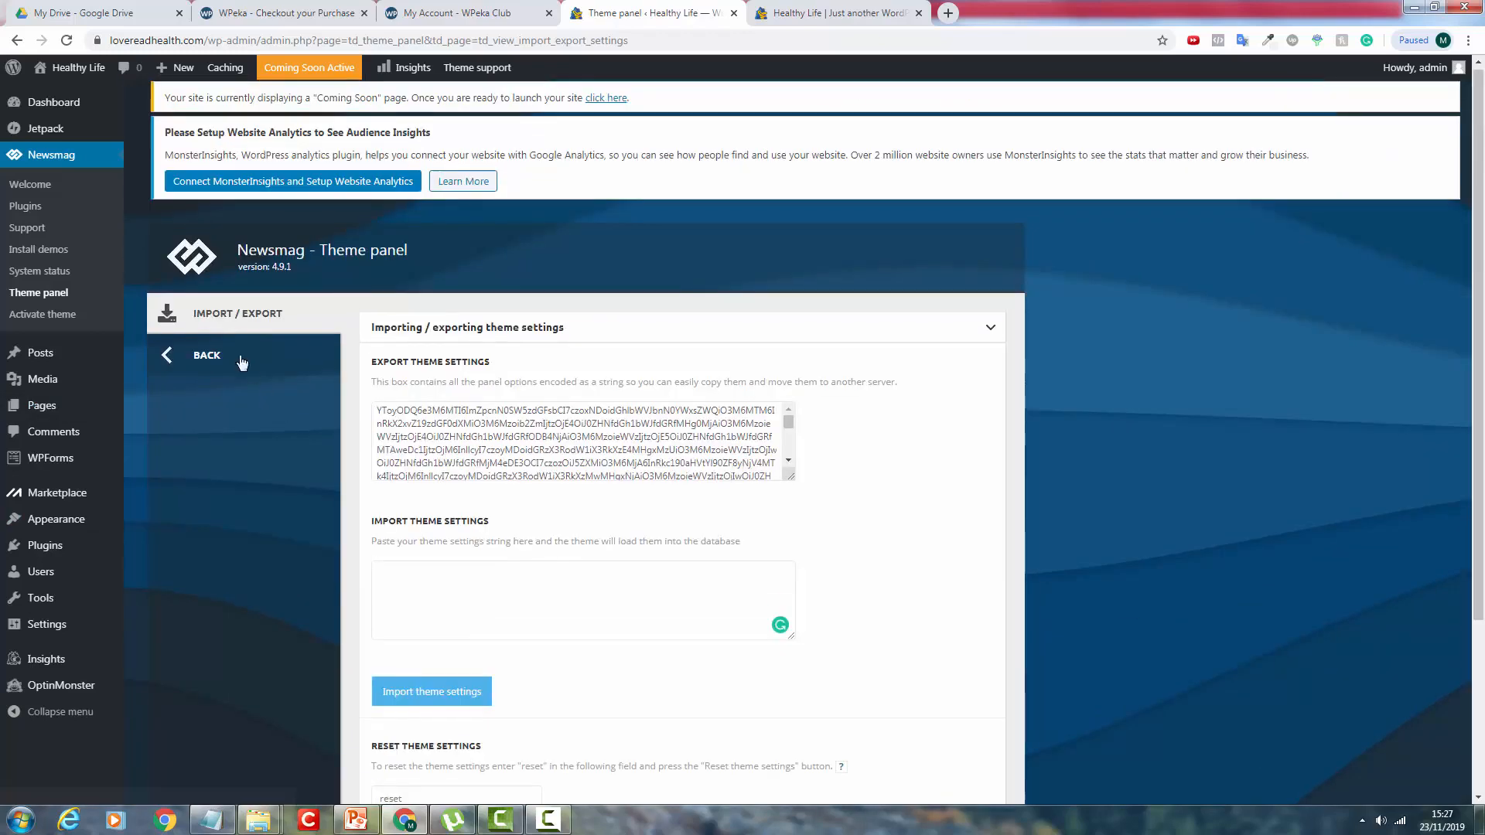
left_click(43, 231)
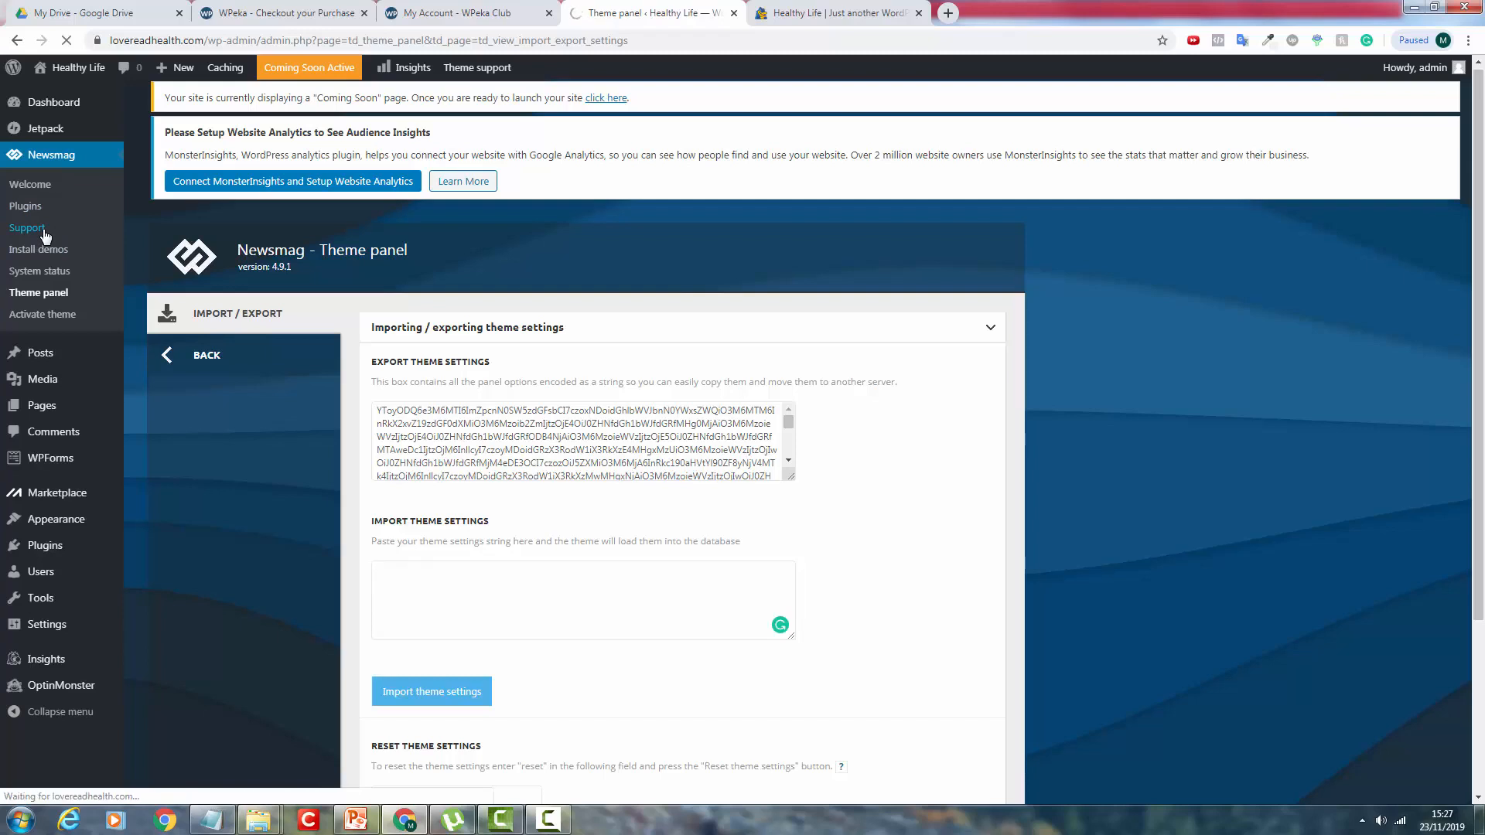